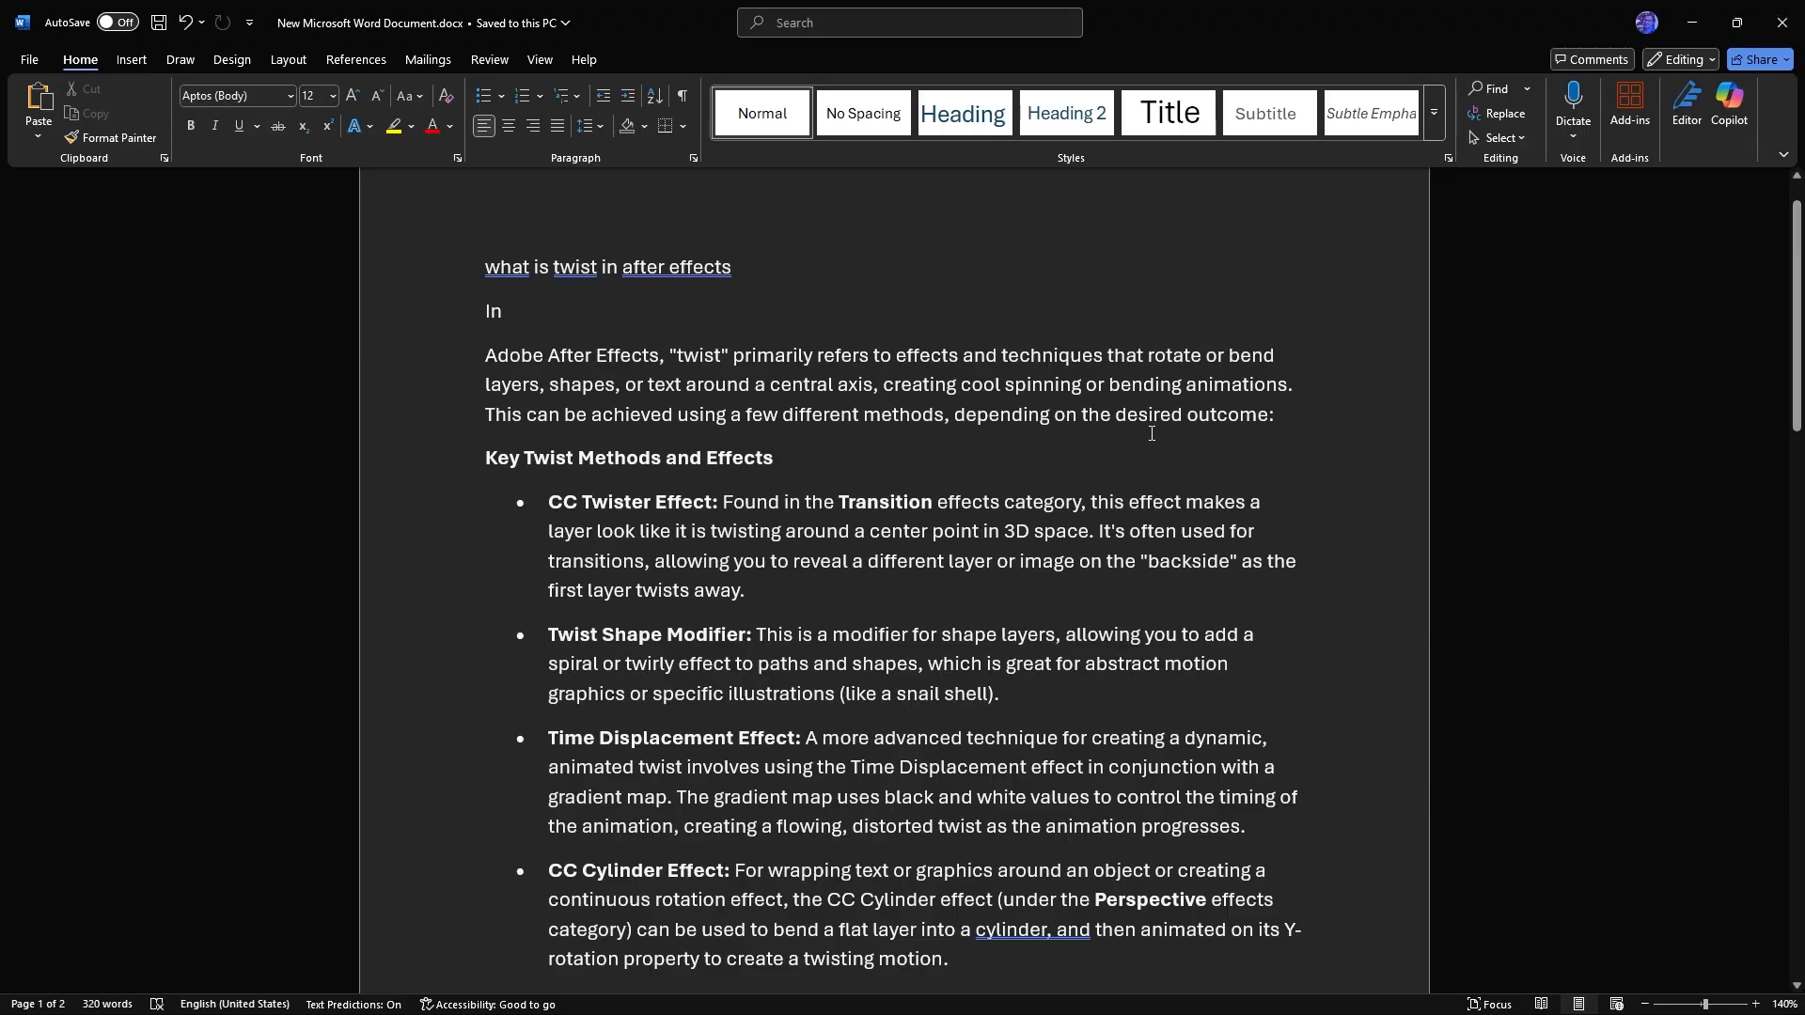
Read through the document's notes on twist methods, effects and common uses in After Effects
scroll(1151, 433, down, 2)
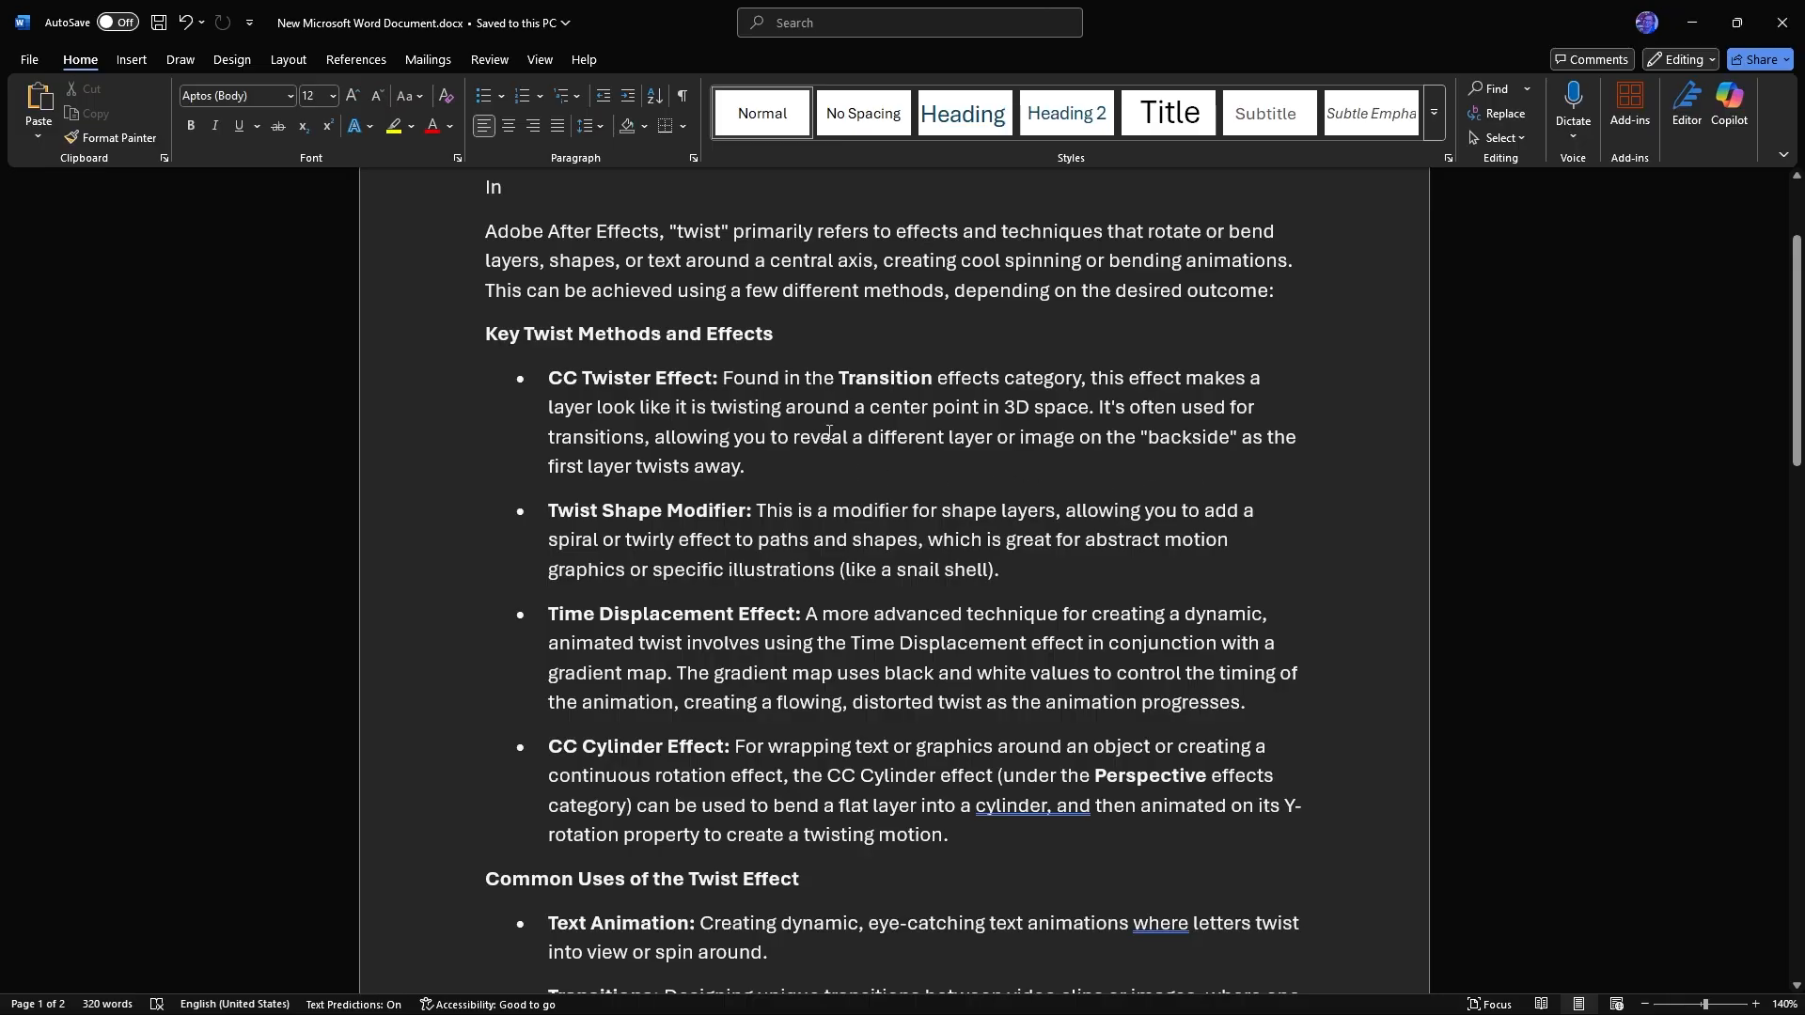
scroll(829, 433, down, 1)
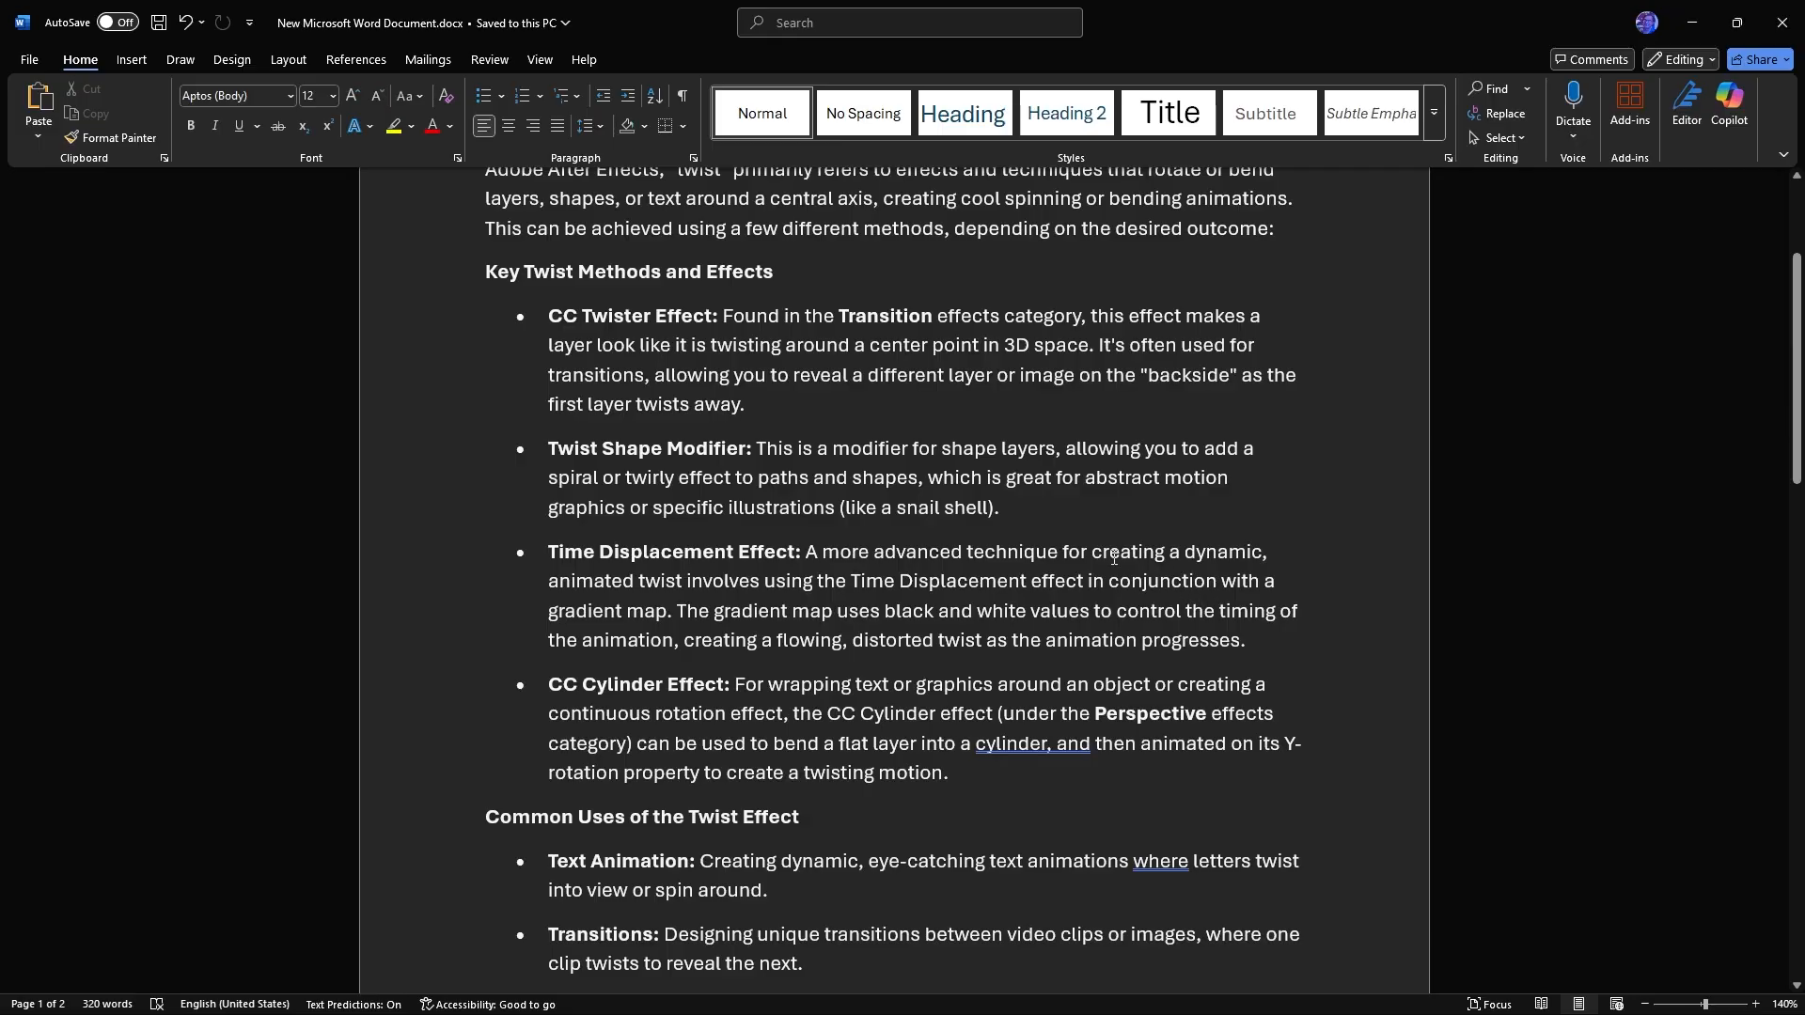
scroll(570, 567, down, 3)
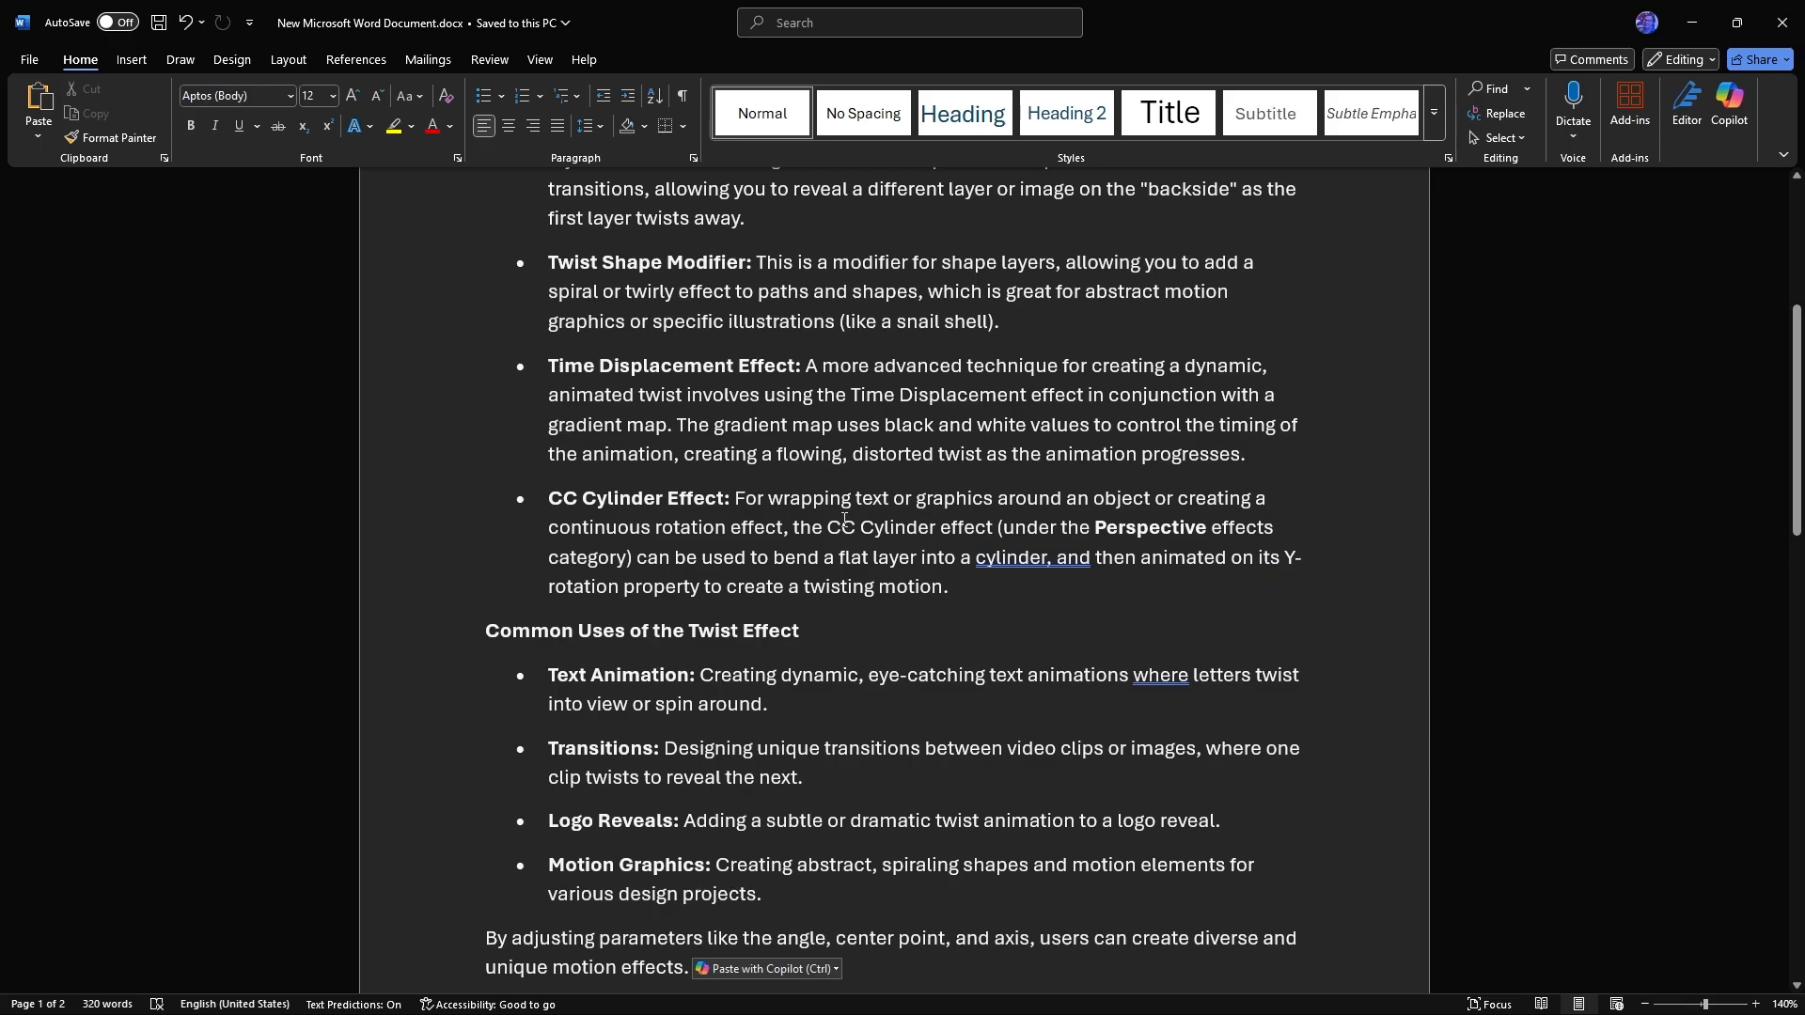
scroll(844, 520, down, 1)
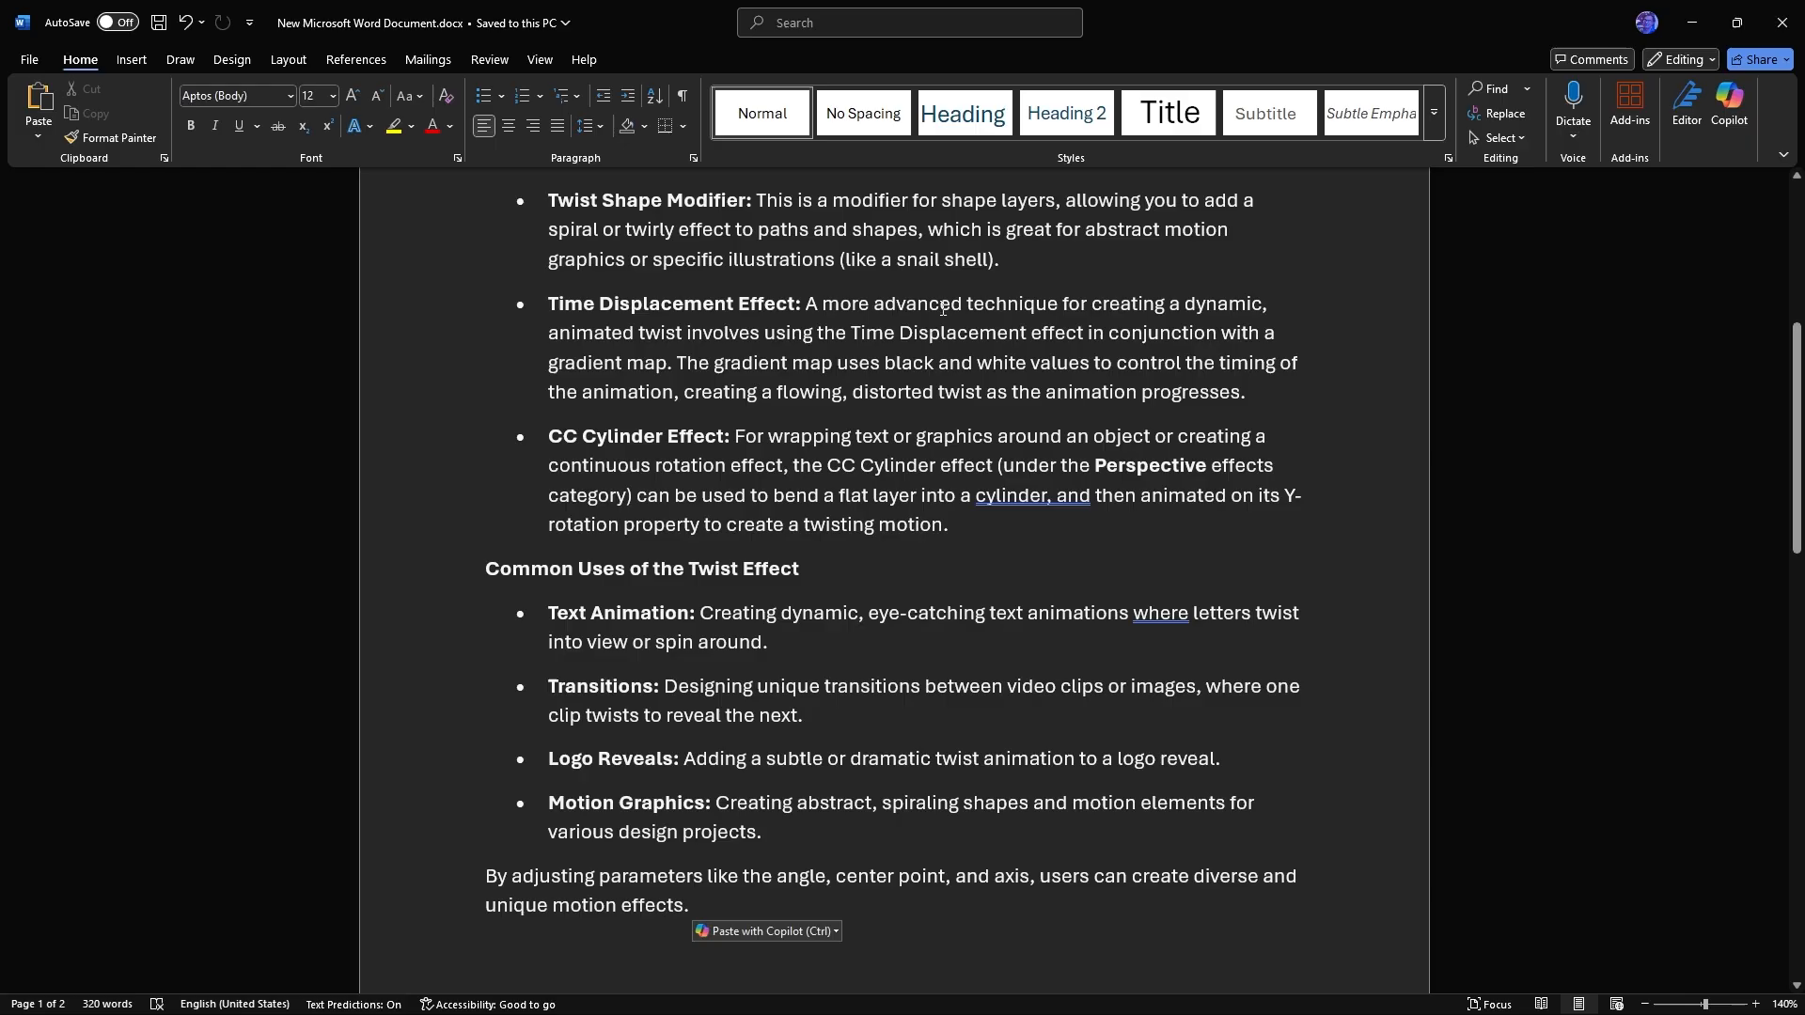
scroll(870, 525, down, 1)
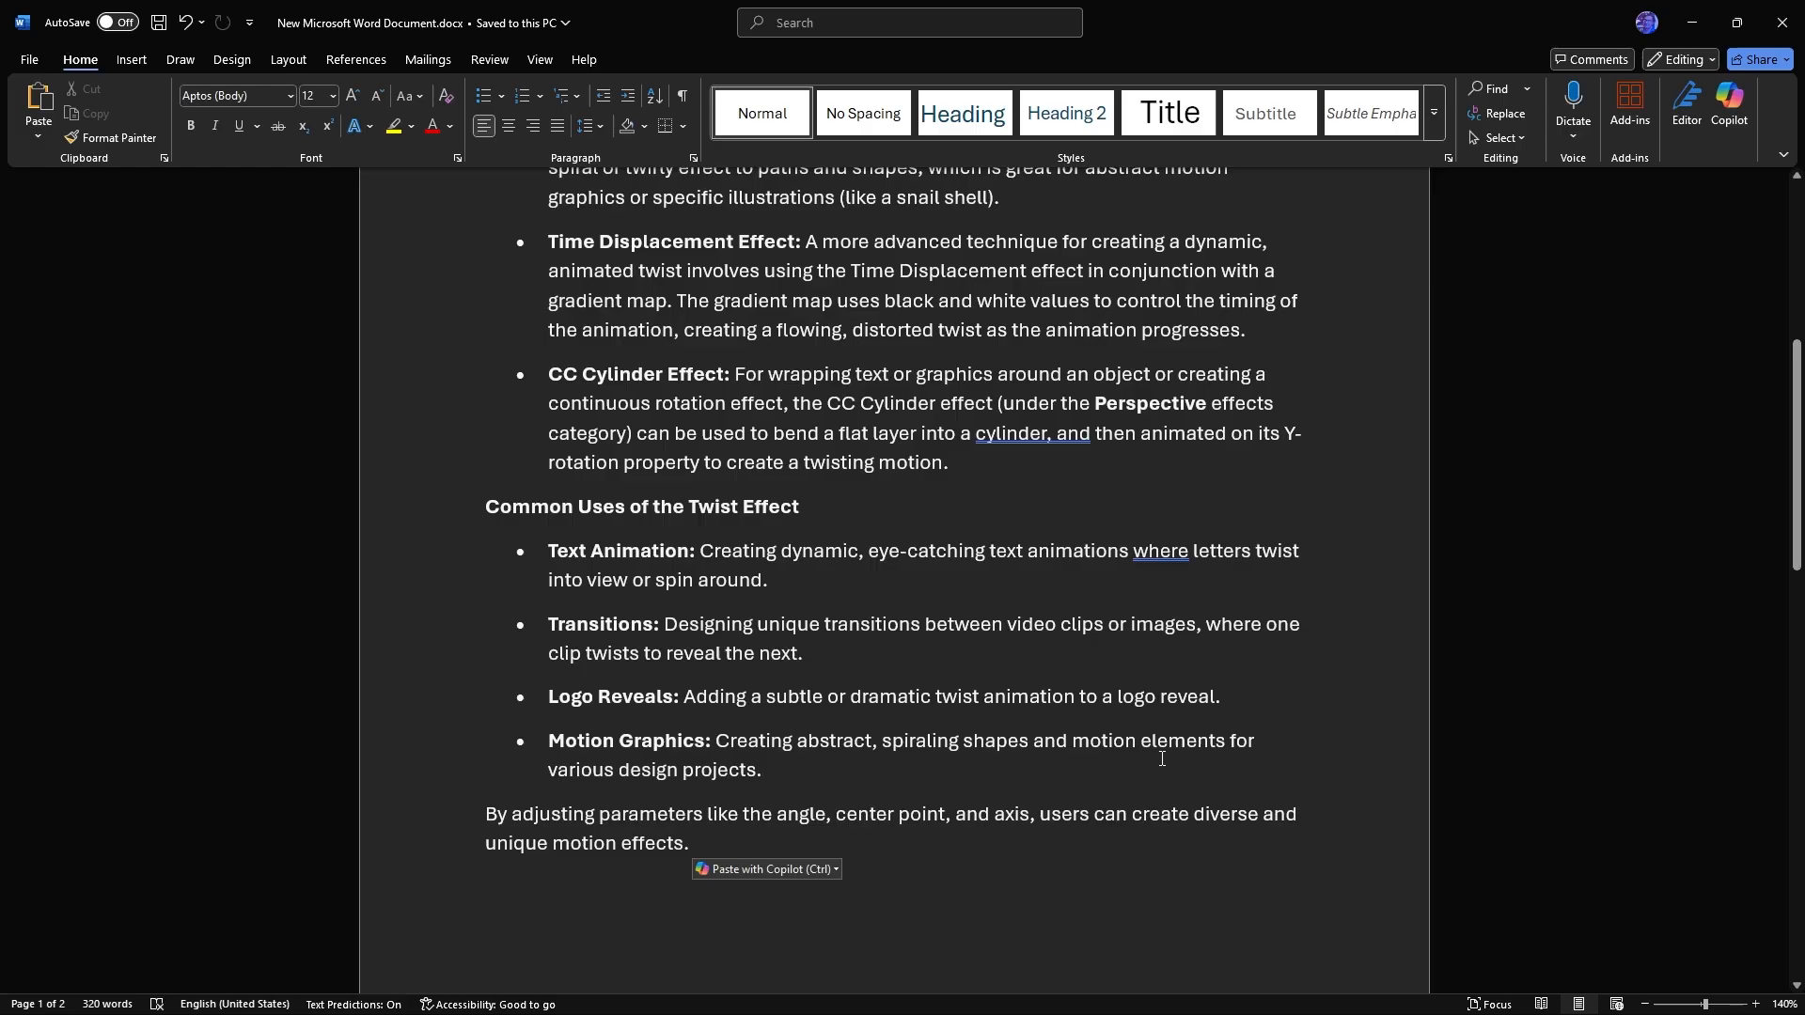
scroll(1087, 631, down, 3)
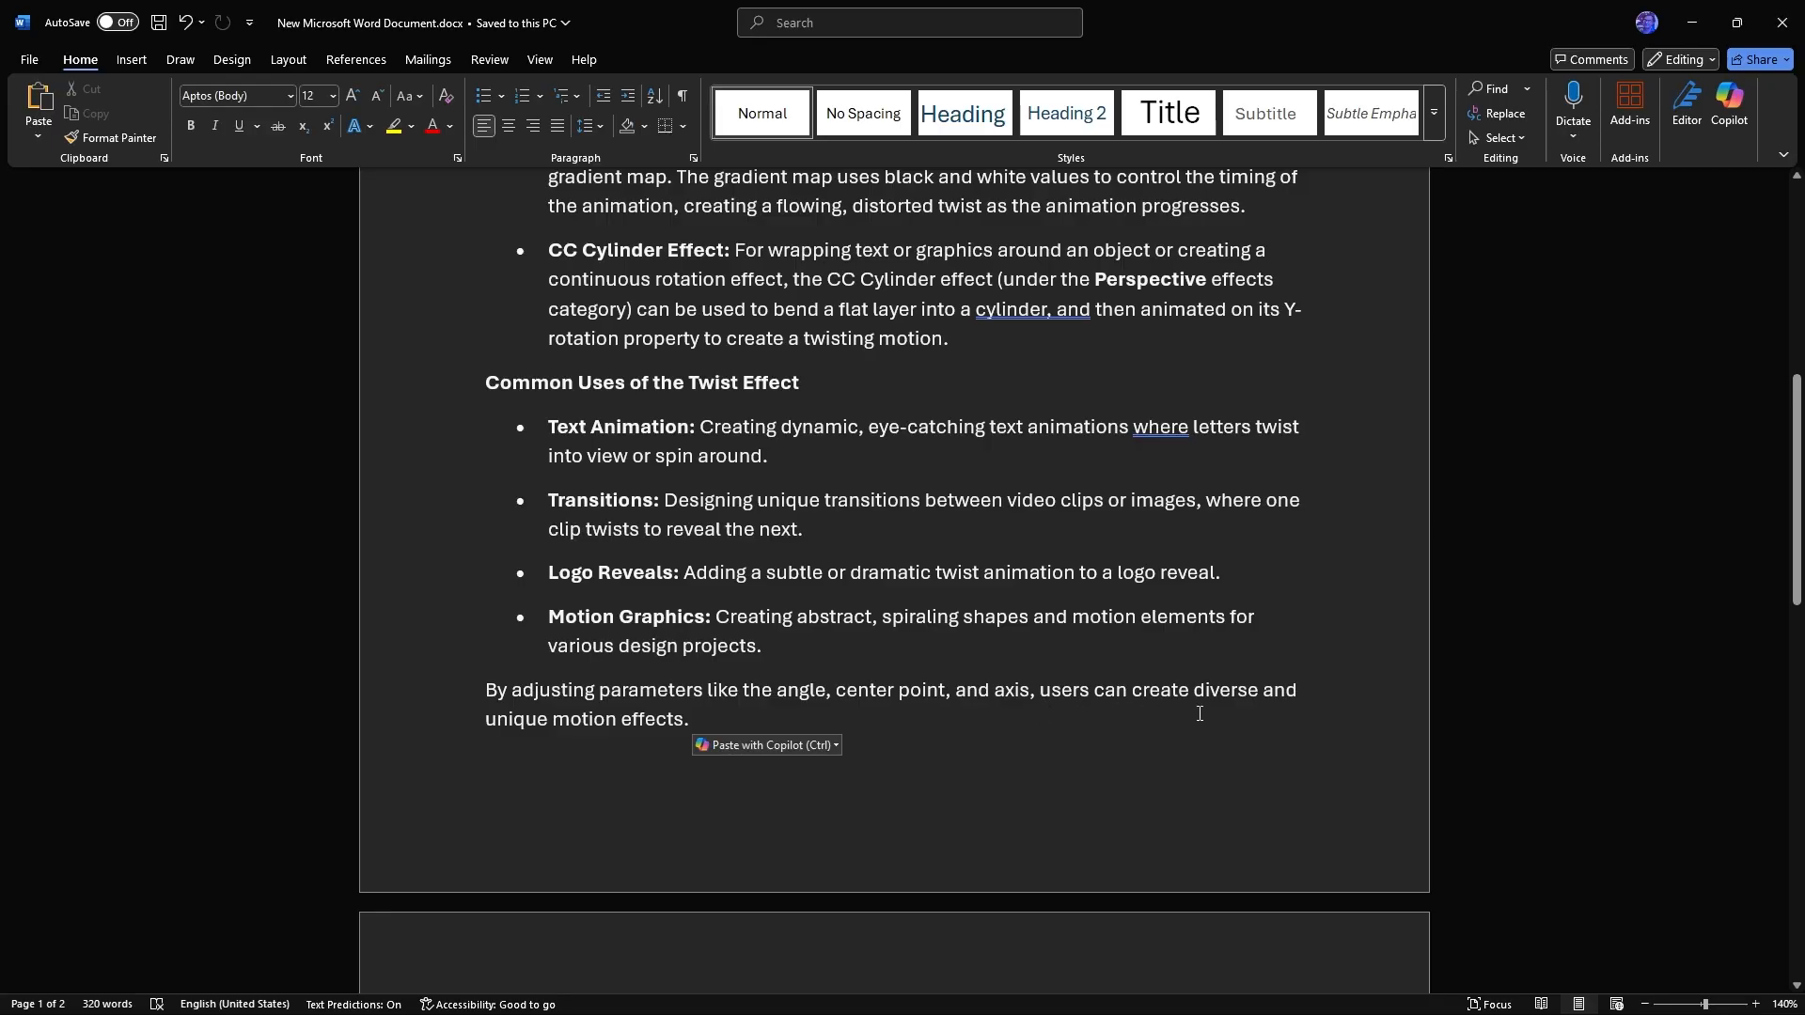
scroll(1130, 678, down, 3)
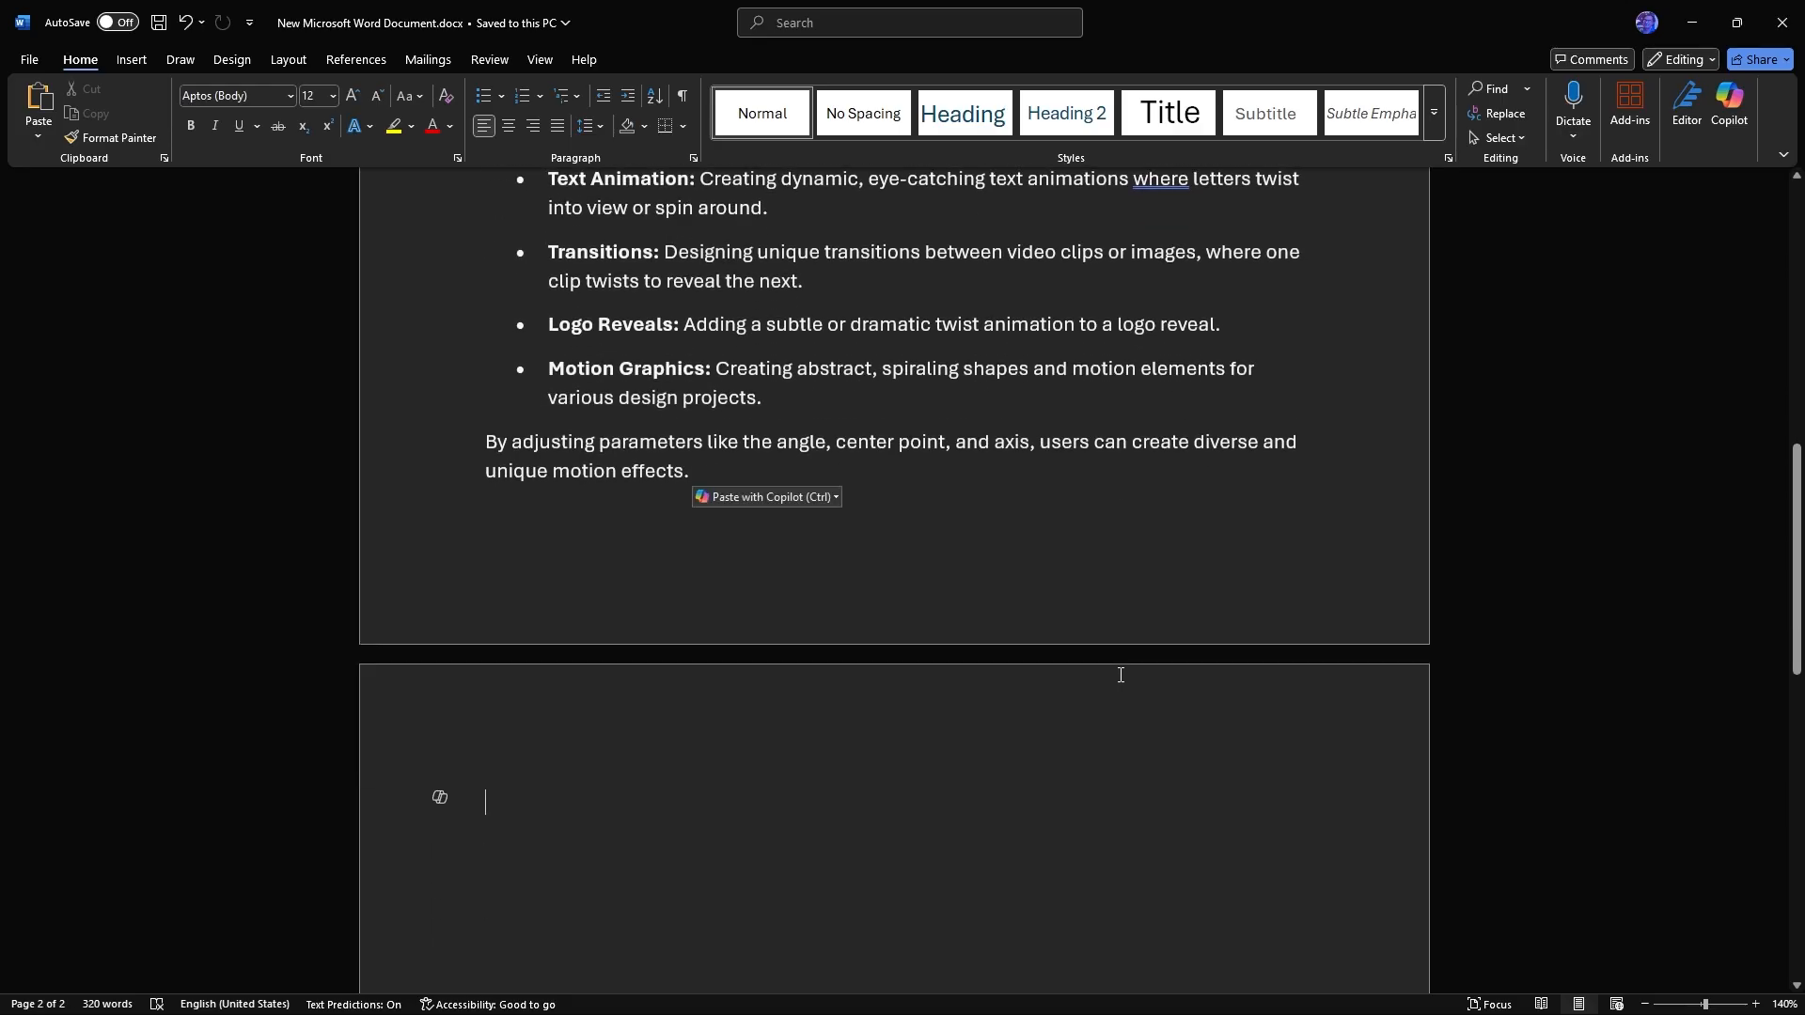
scroll(1120, 675, up, 12)
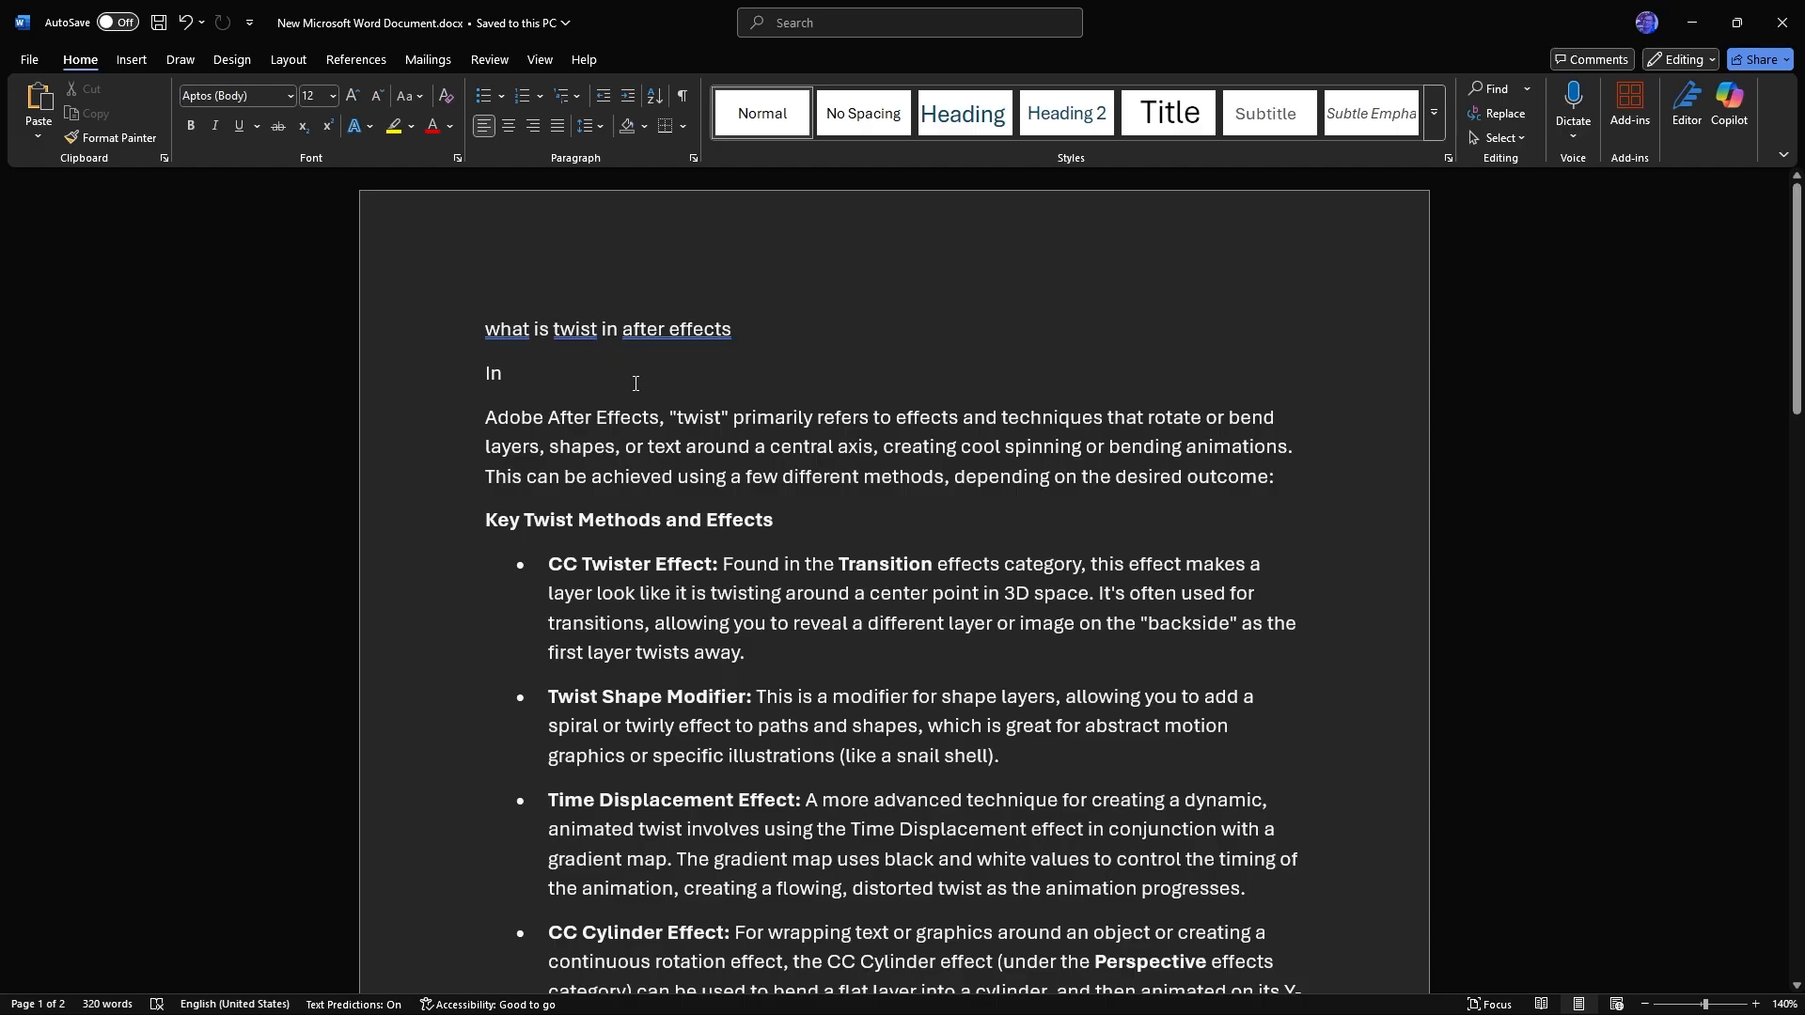
Switch to After Effects and create a 30-second composition with the HD 1920x1080, 29.97 fps preset
click(1692, 23)
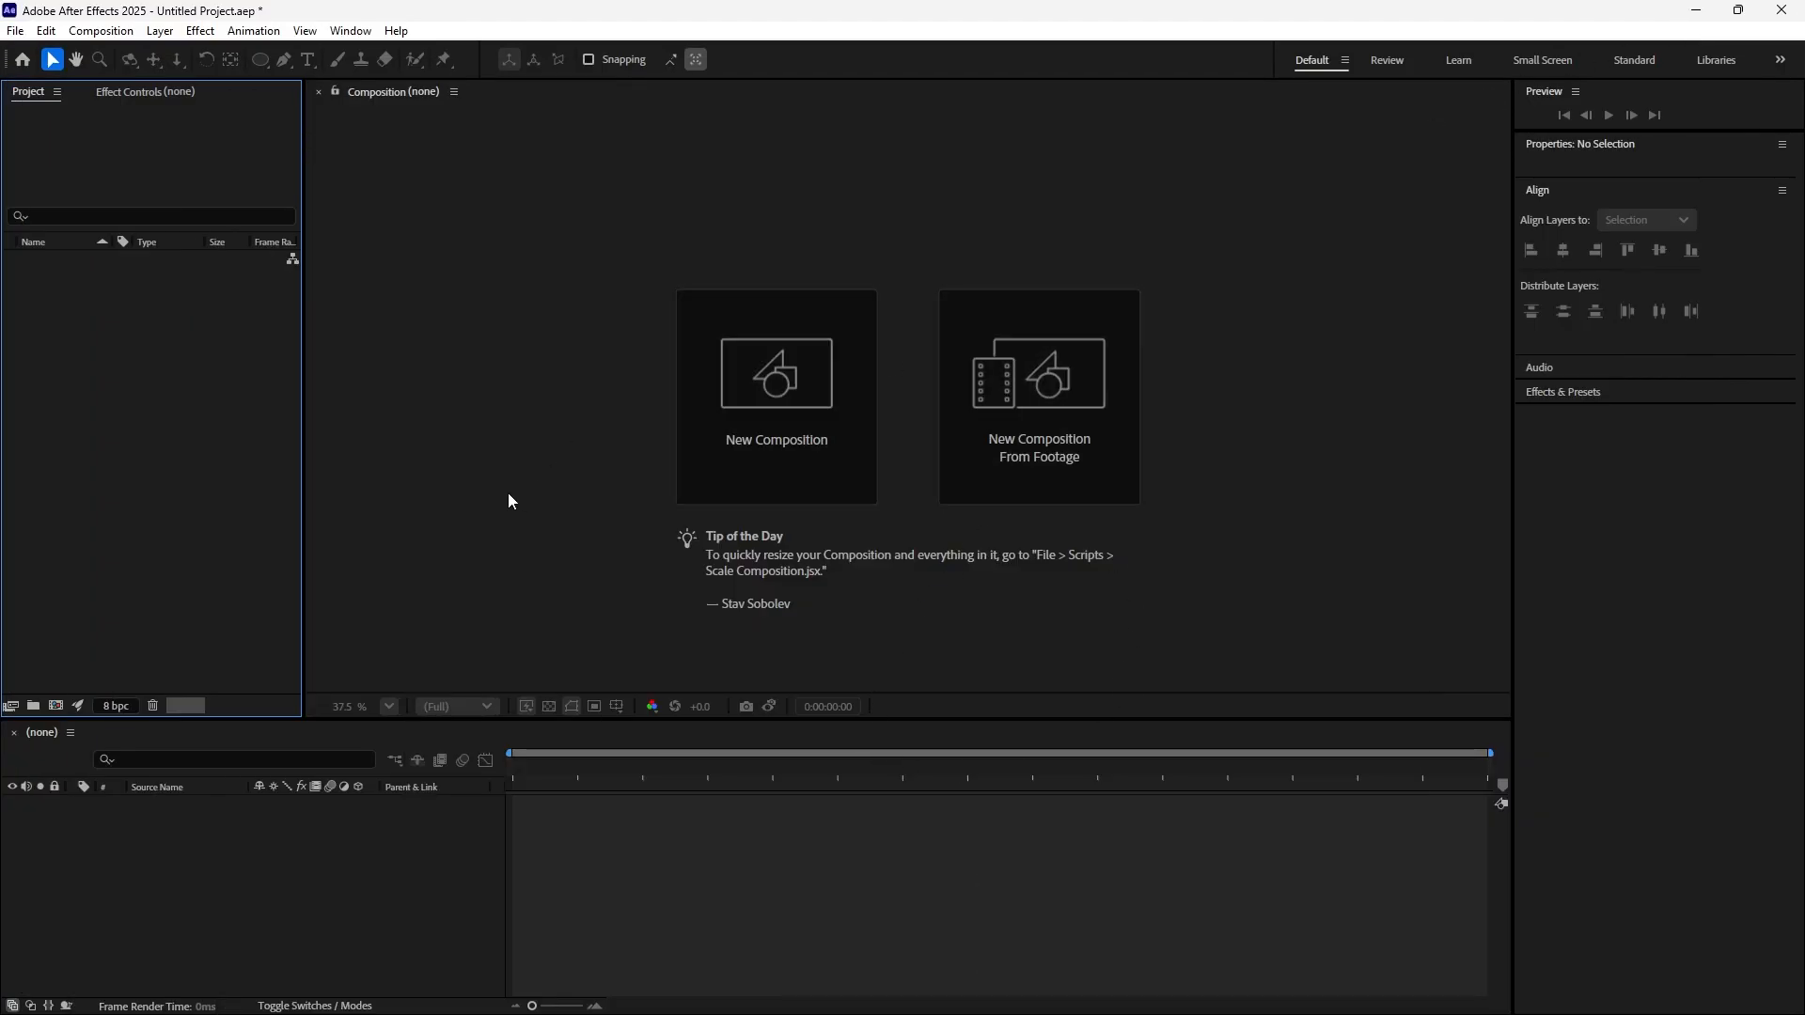
click(766, 406)
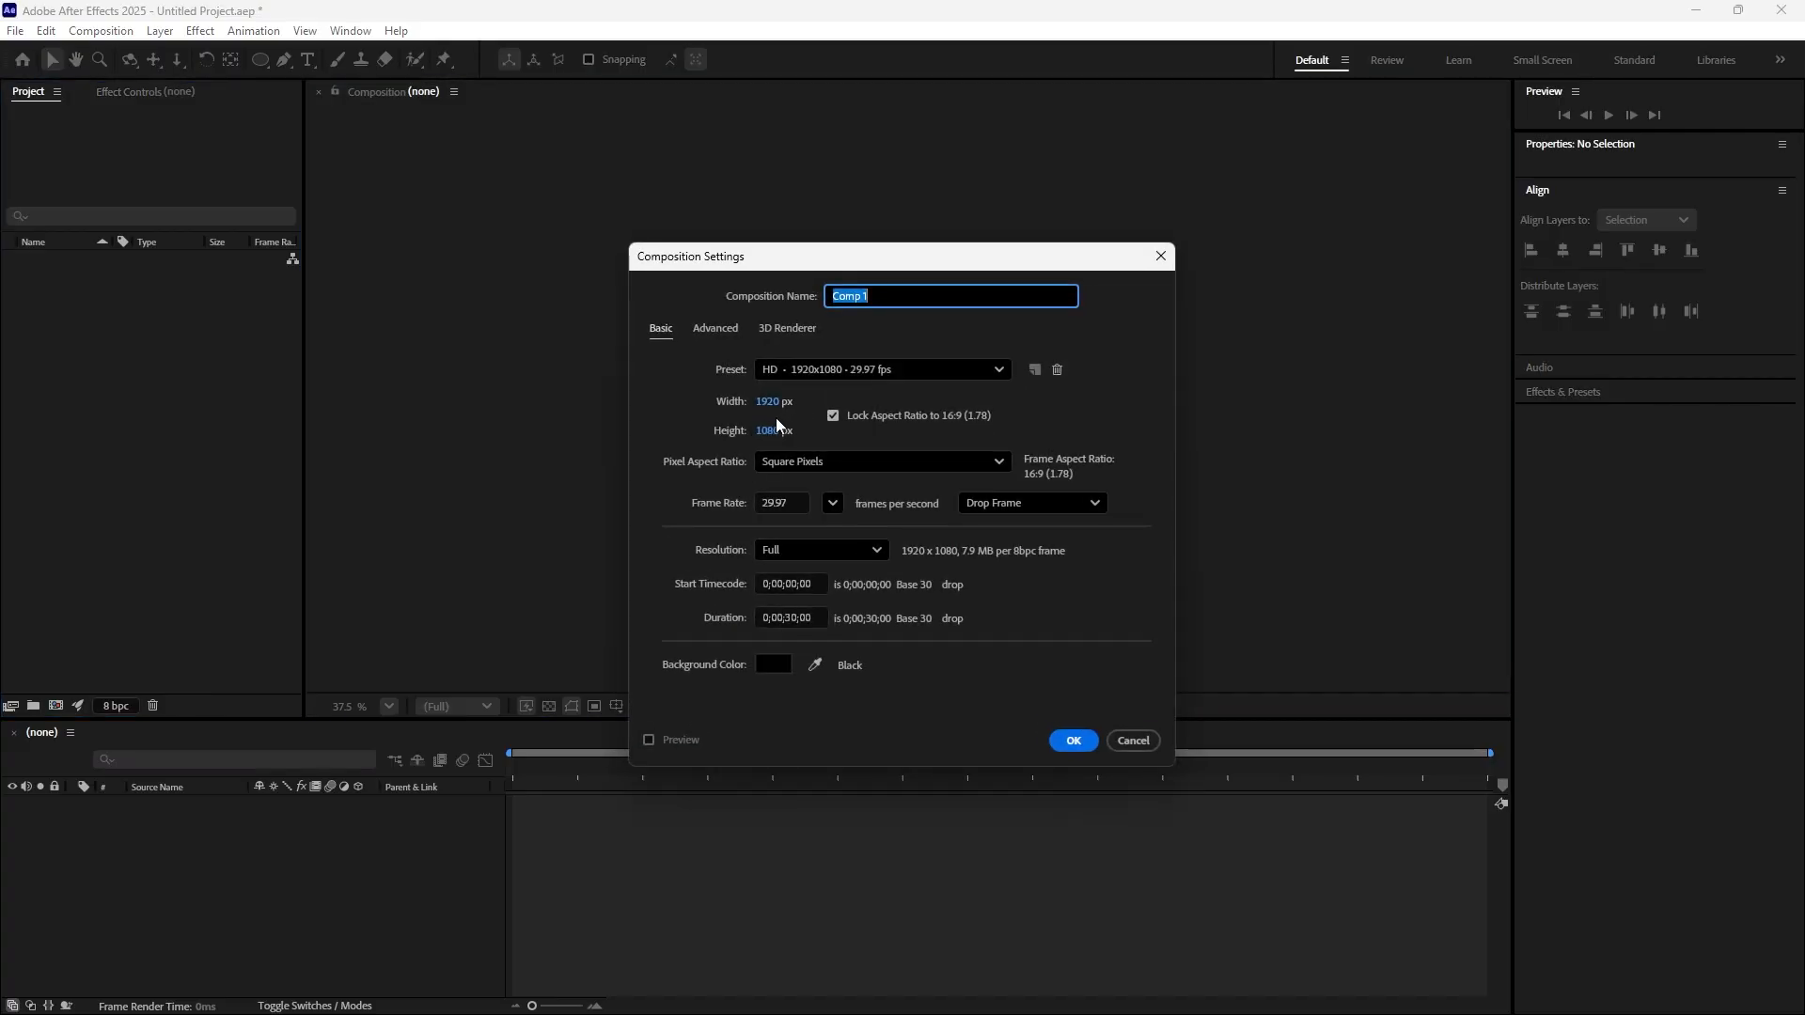
click(1070, 741)
Add a full-frame background solid in deep royal blue (#0F4581) to the composition and lock its layer
right_click(318, 845)
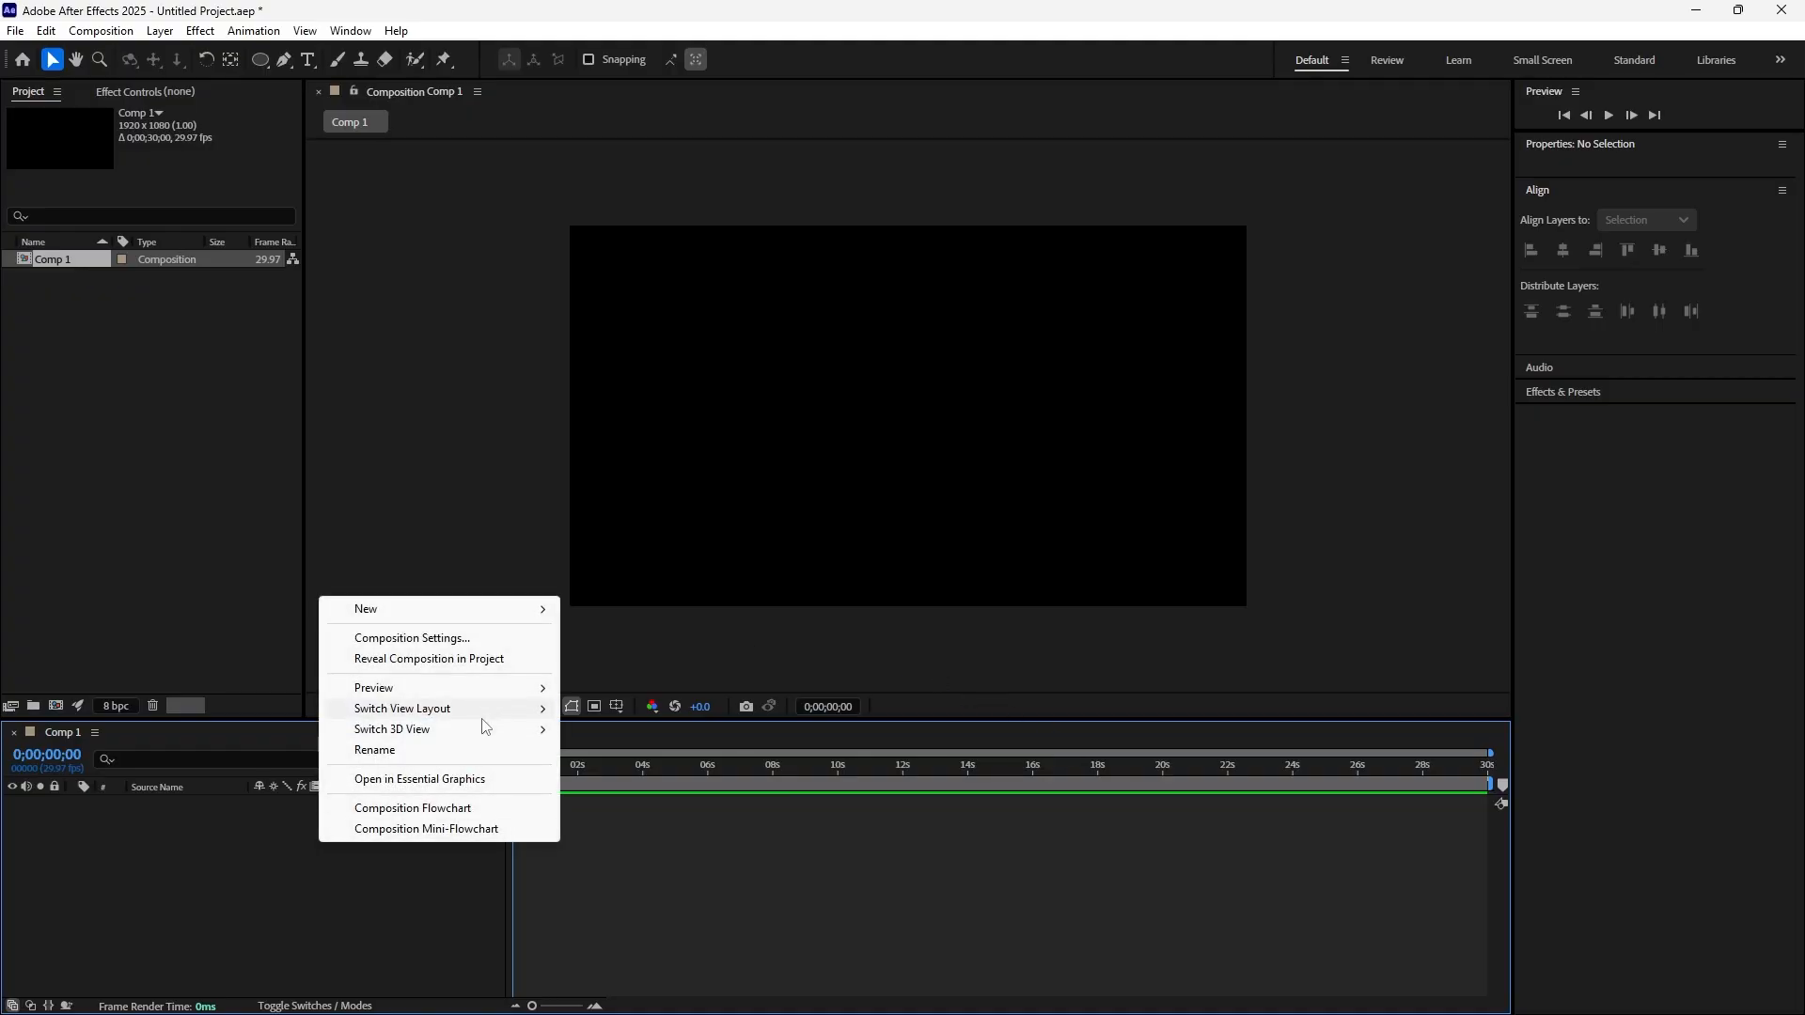
mouse_move(535, 611)
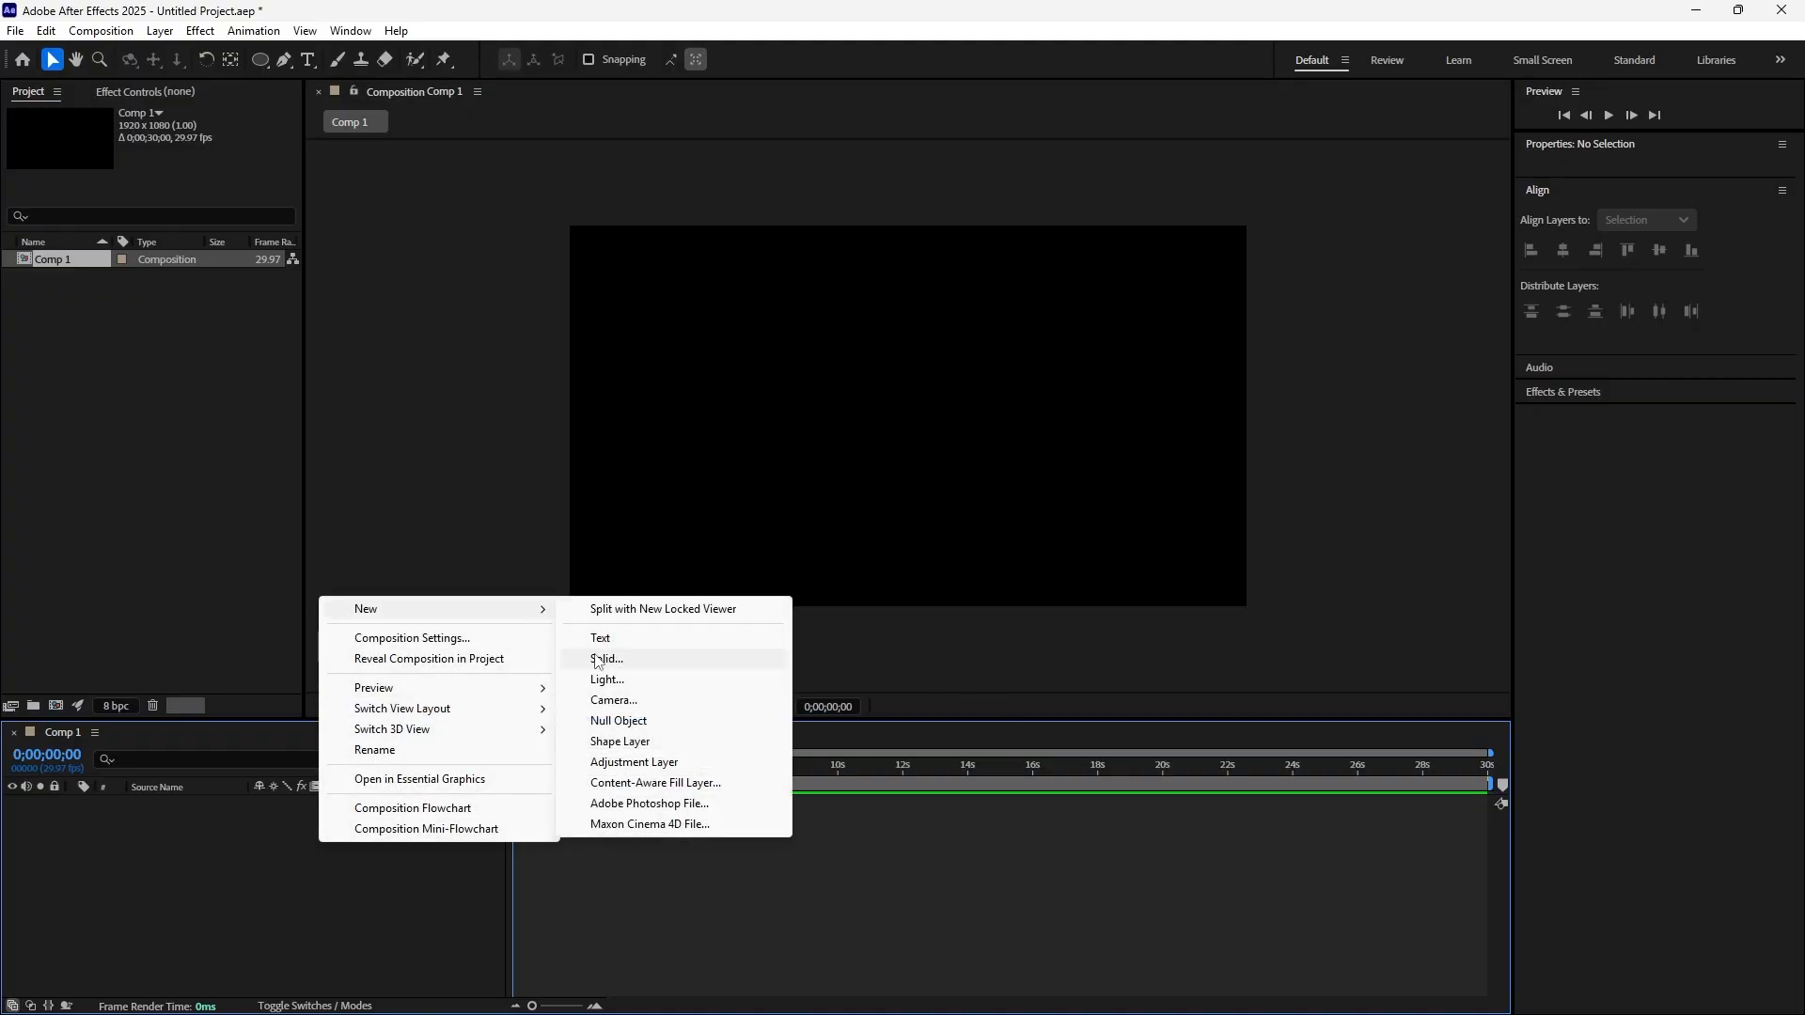
click(598, 661)
click(880, 652)
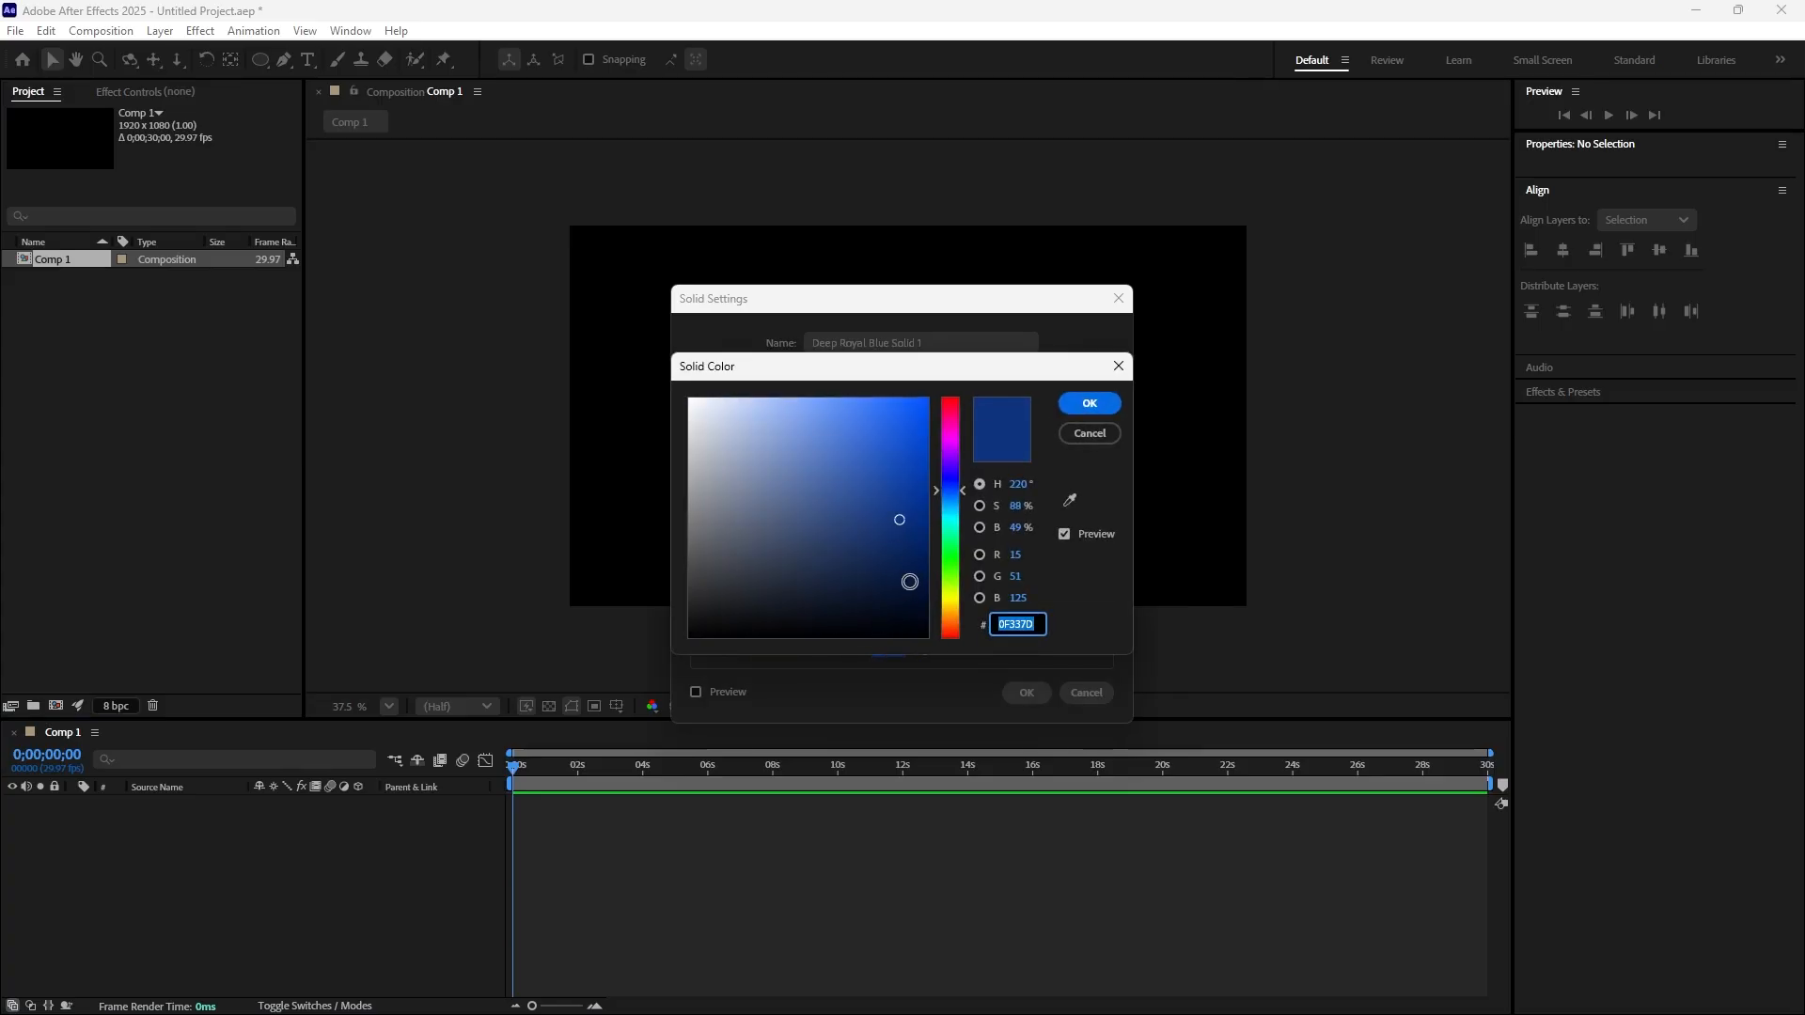
drag(942, 459, 949, 378)
click(905, 543)
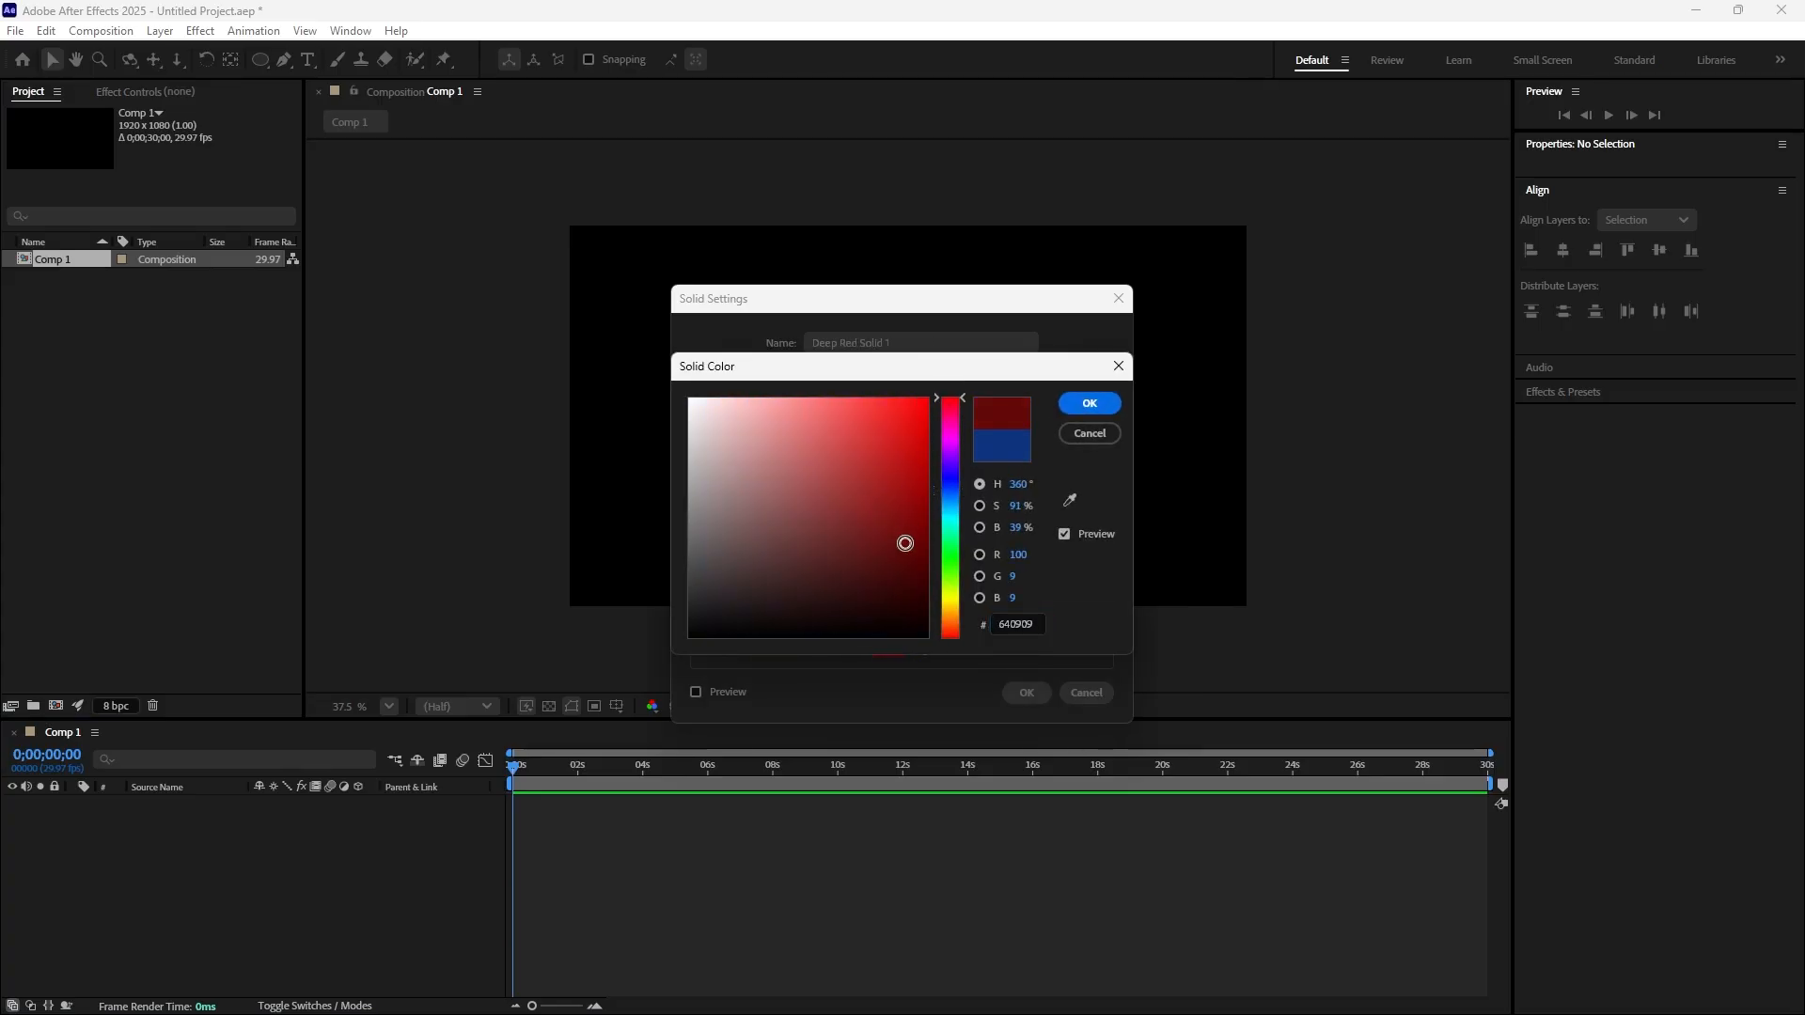
drag(905, 543, 902, 583)
click(888, 481)
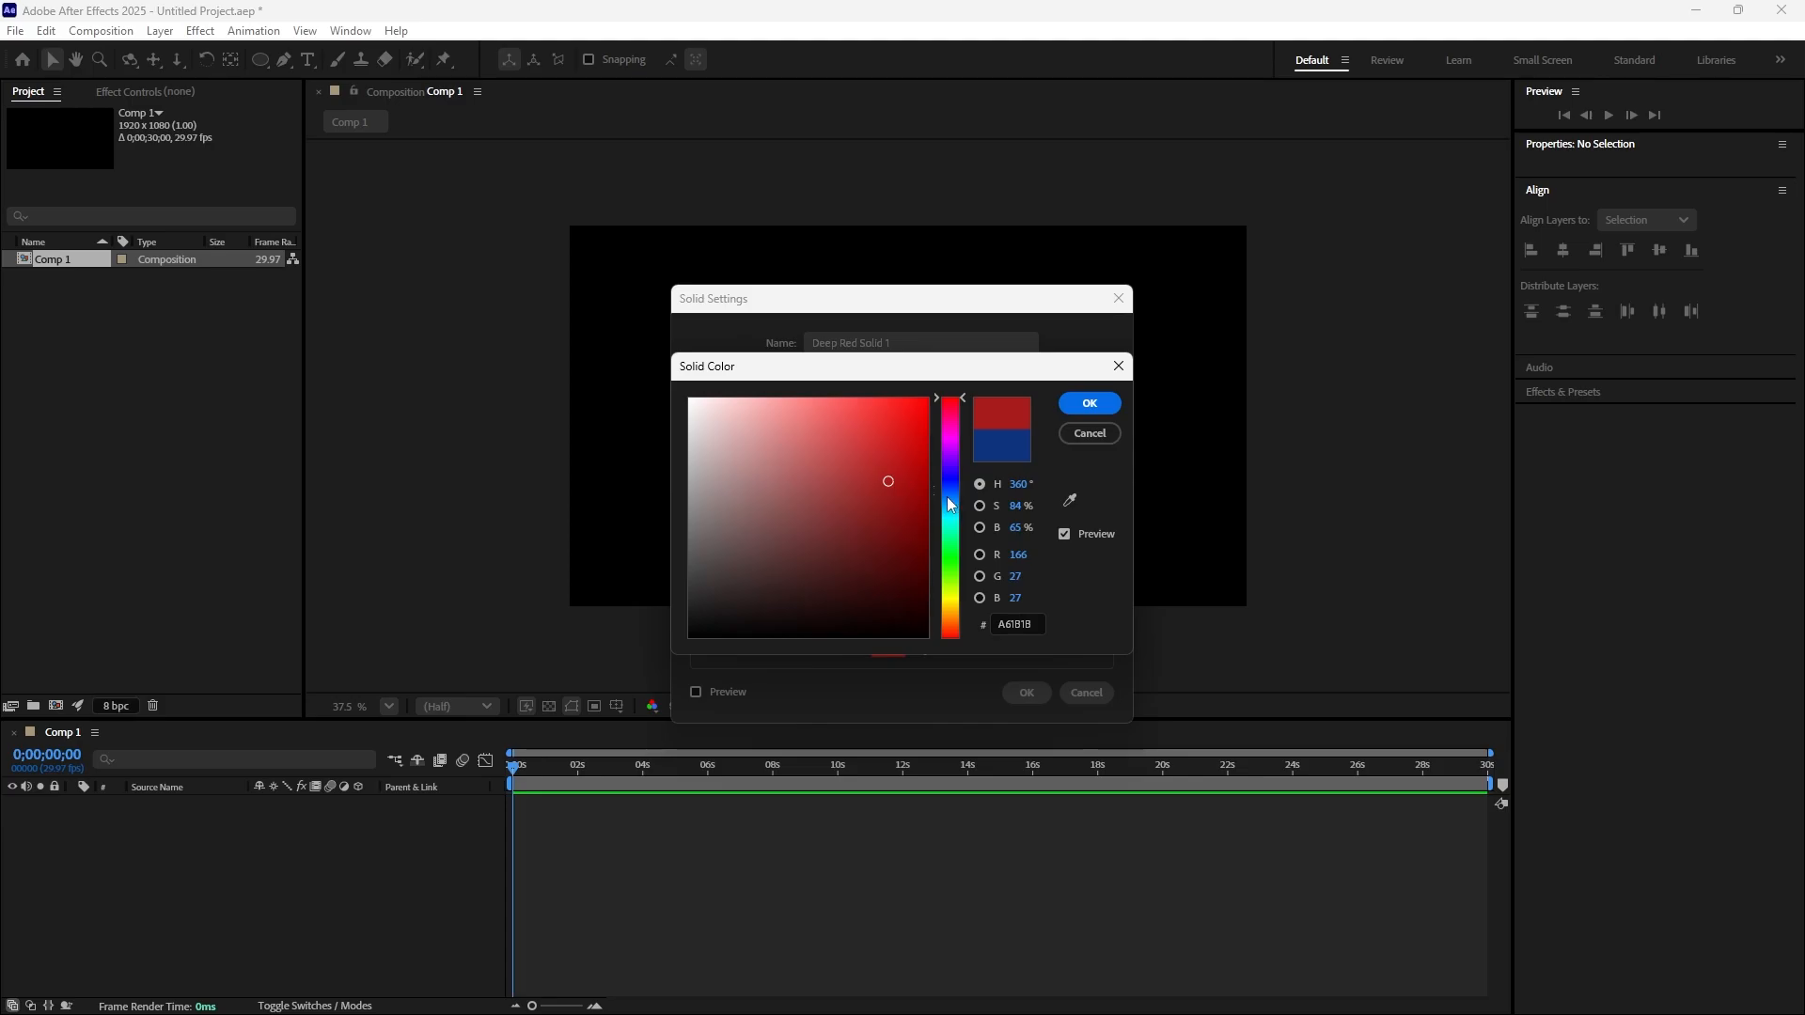
click(947, 498)
mouse_move(905, 515)
mouse_down()
mouse_move(894, 540)
mouse_move(900, 516)
mouse_up()
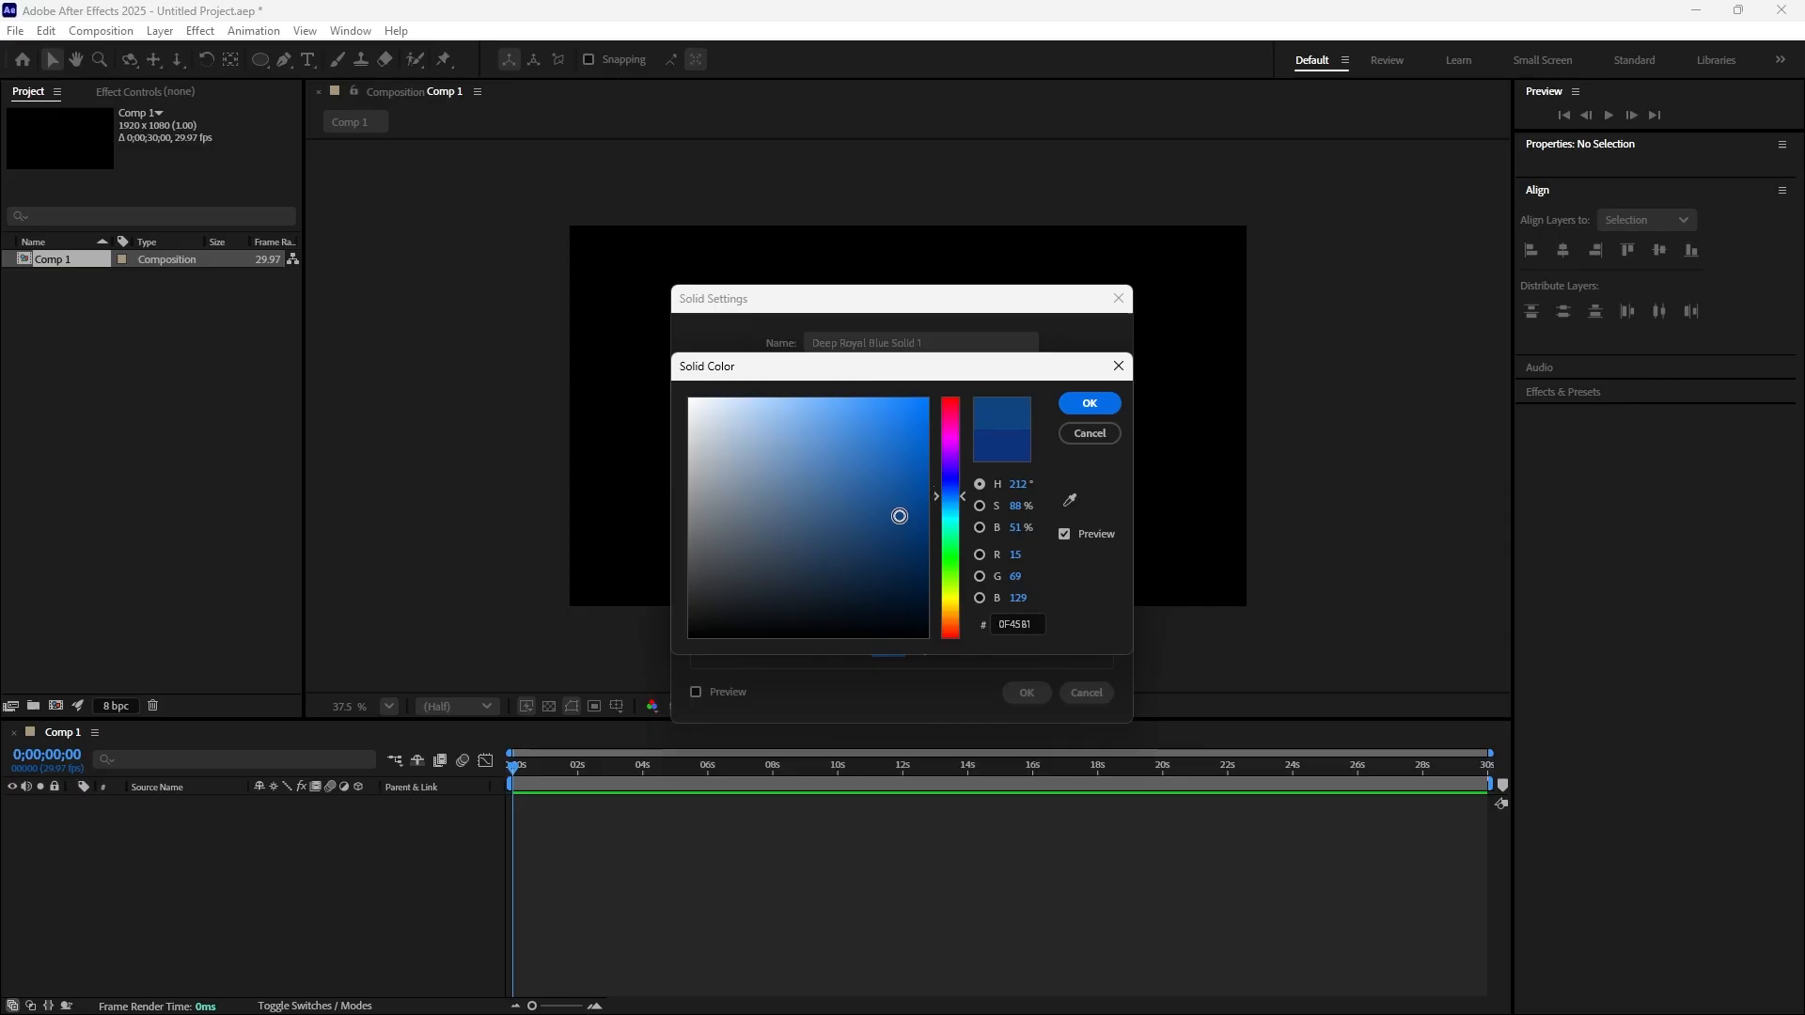
click(1087, 411)
click(1017, 692)
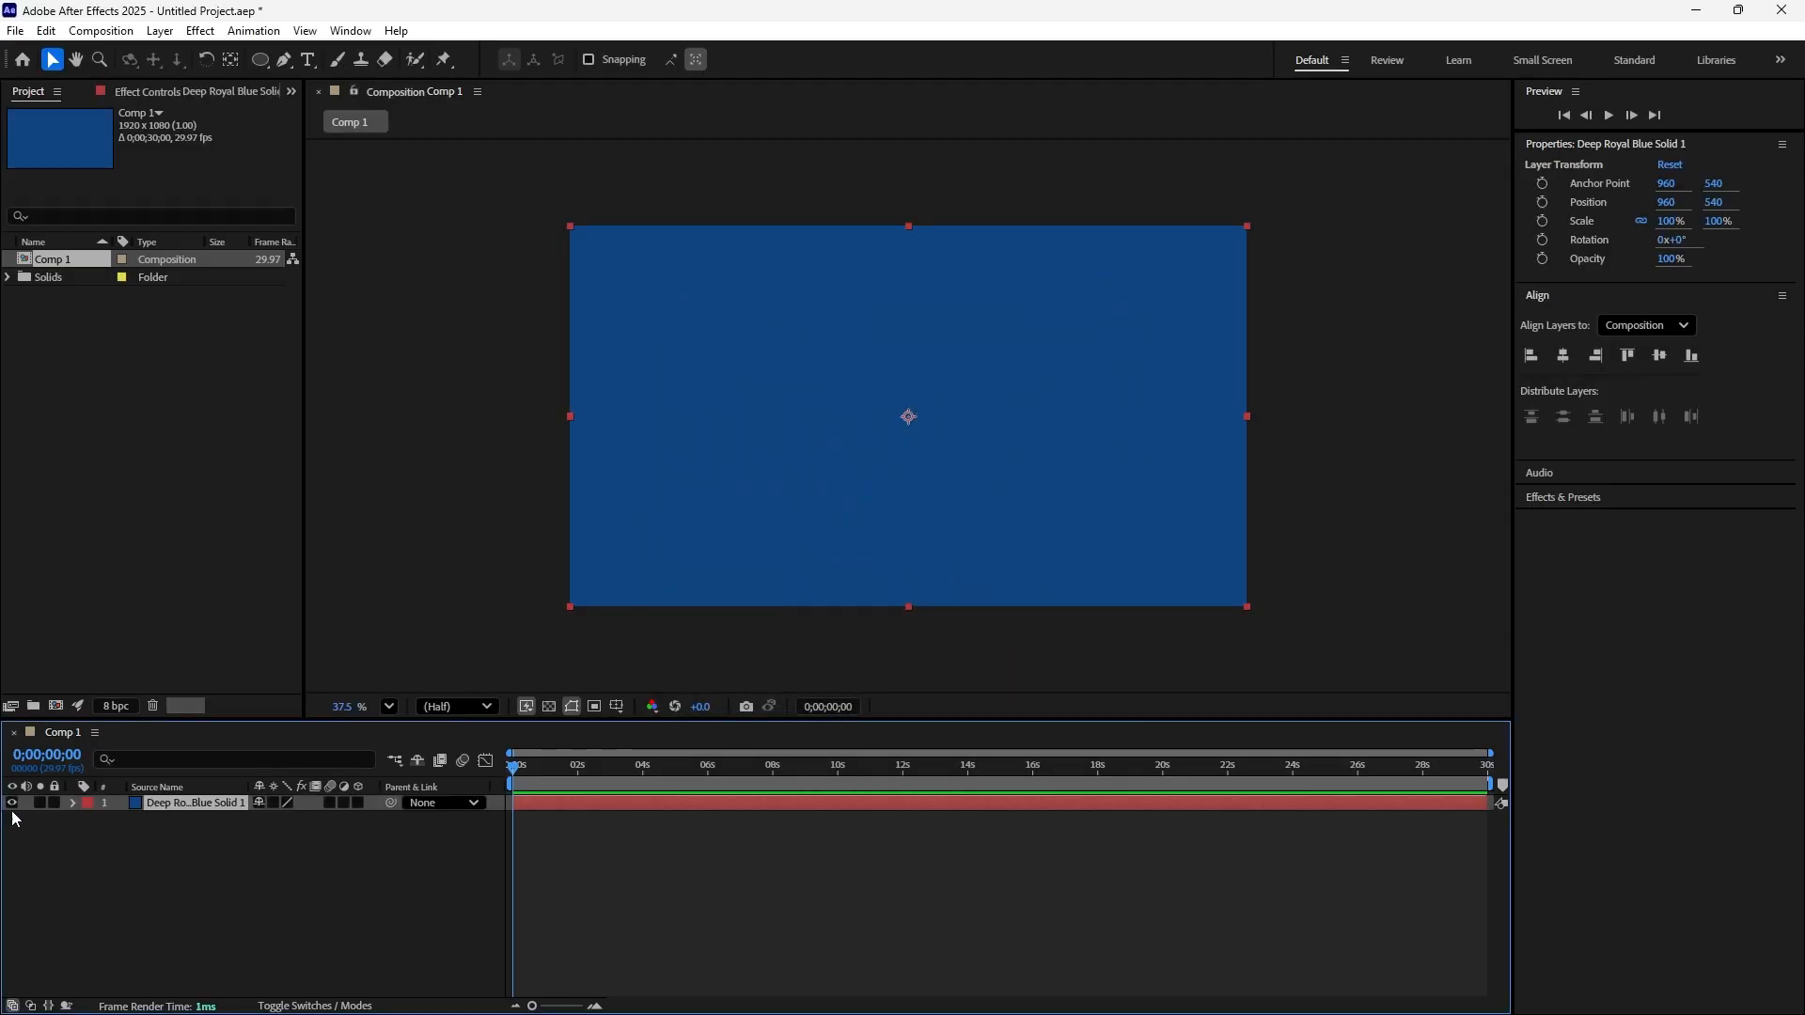
click(53, 804)
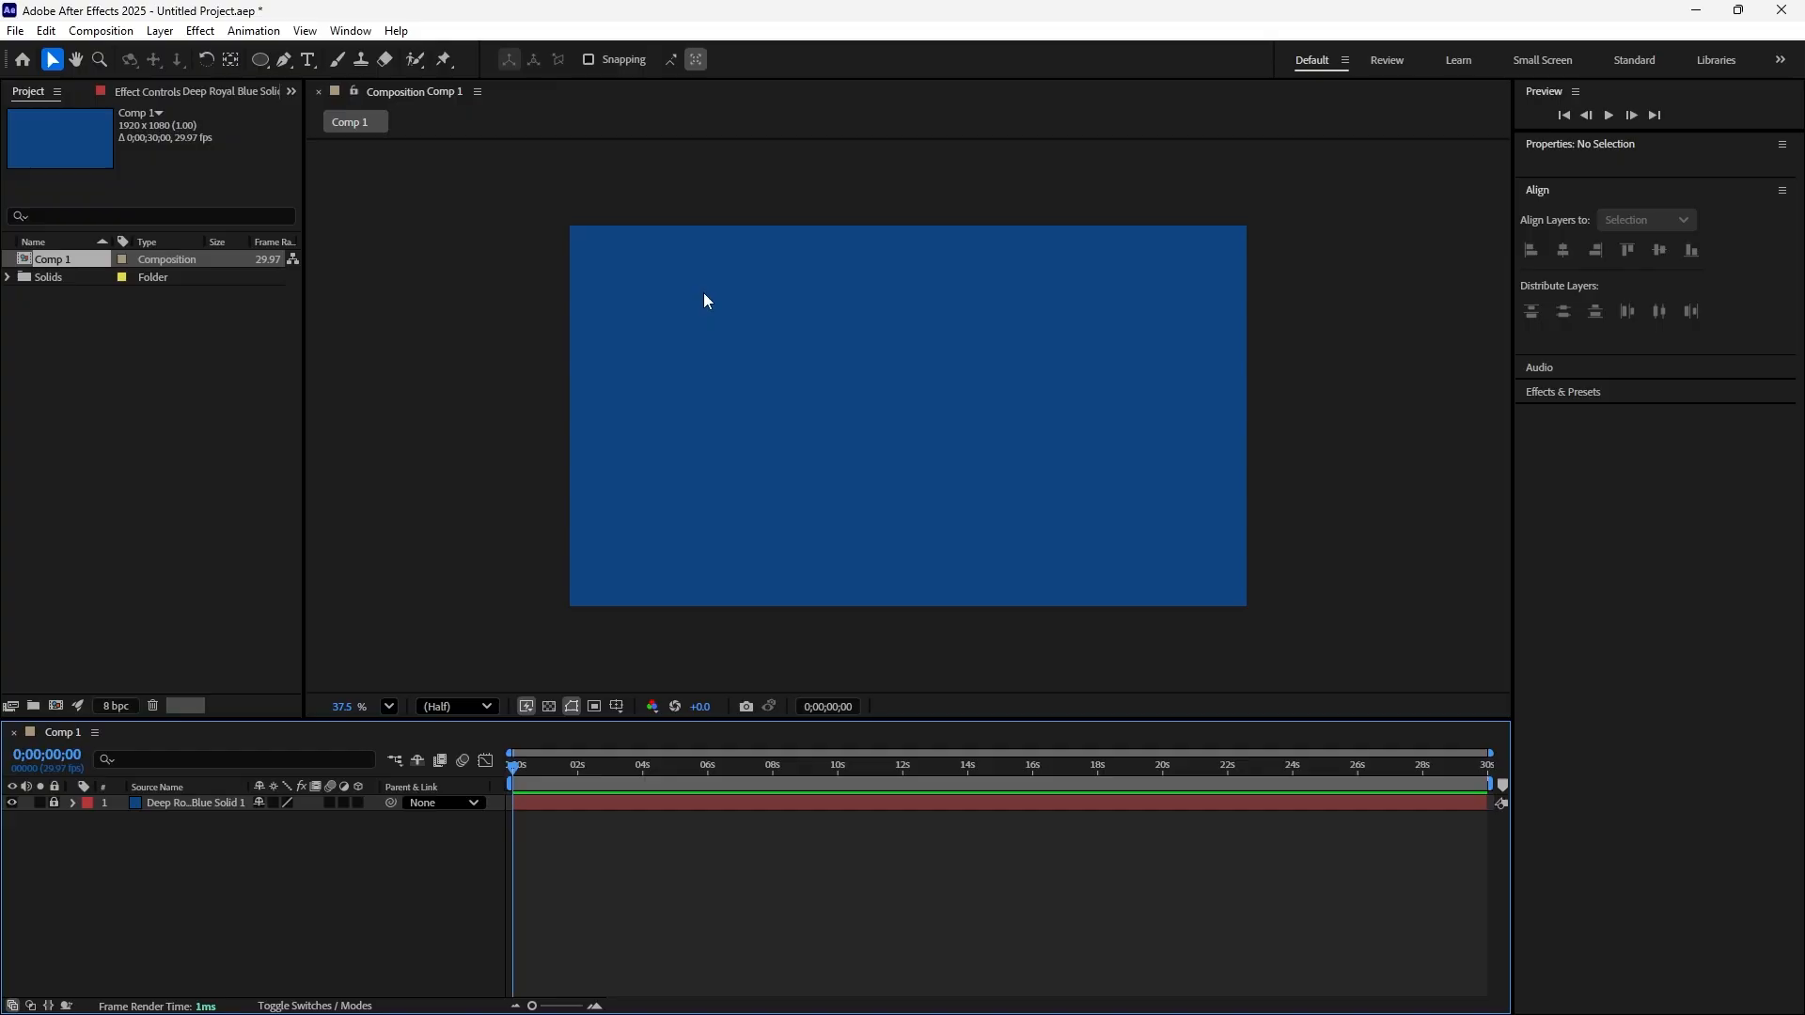
Draw an outlined square about 483 px wide near the composition's center and set its stroke width to 15 px
click(260, 60)
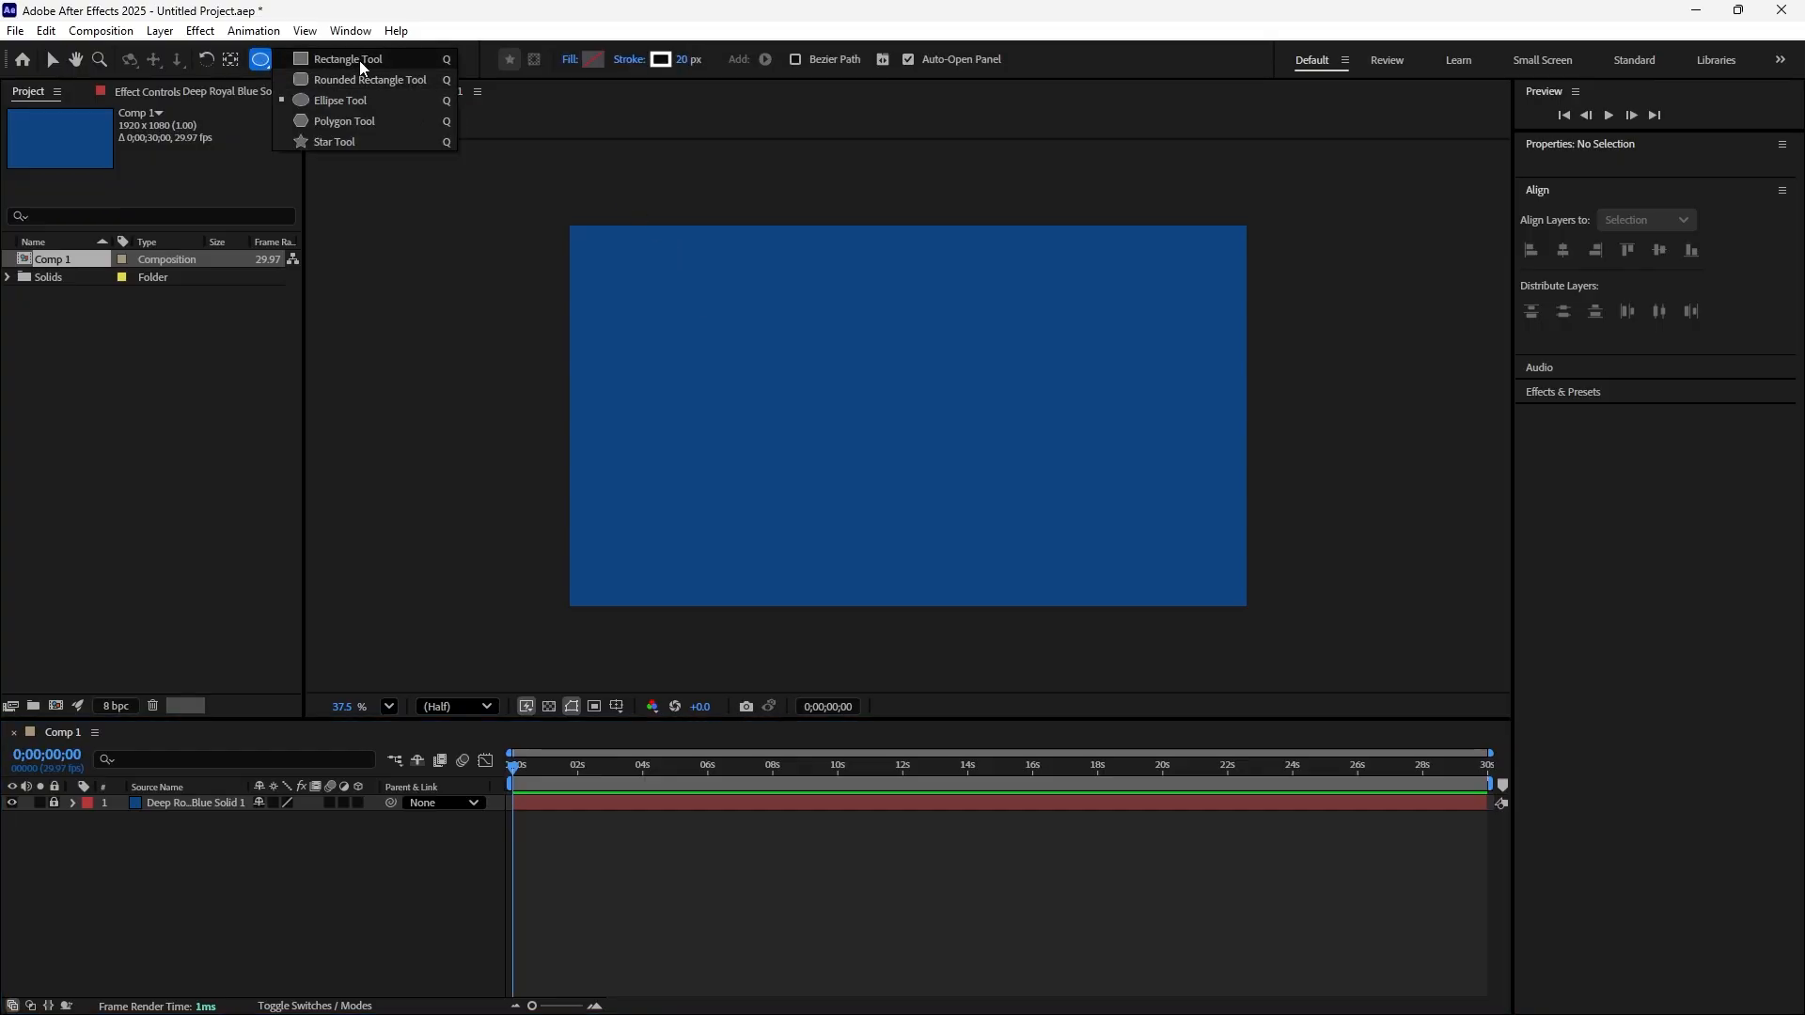
click(361, 66)
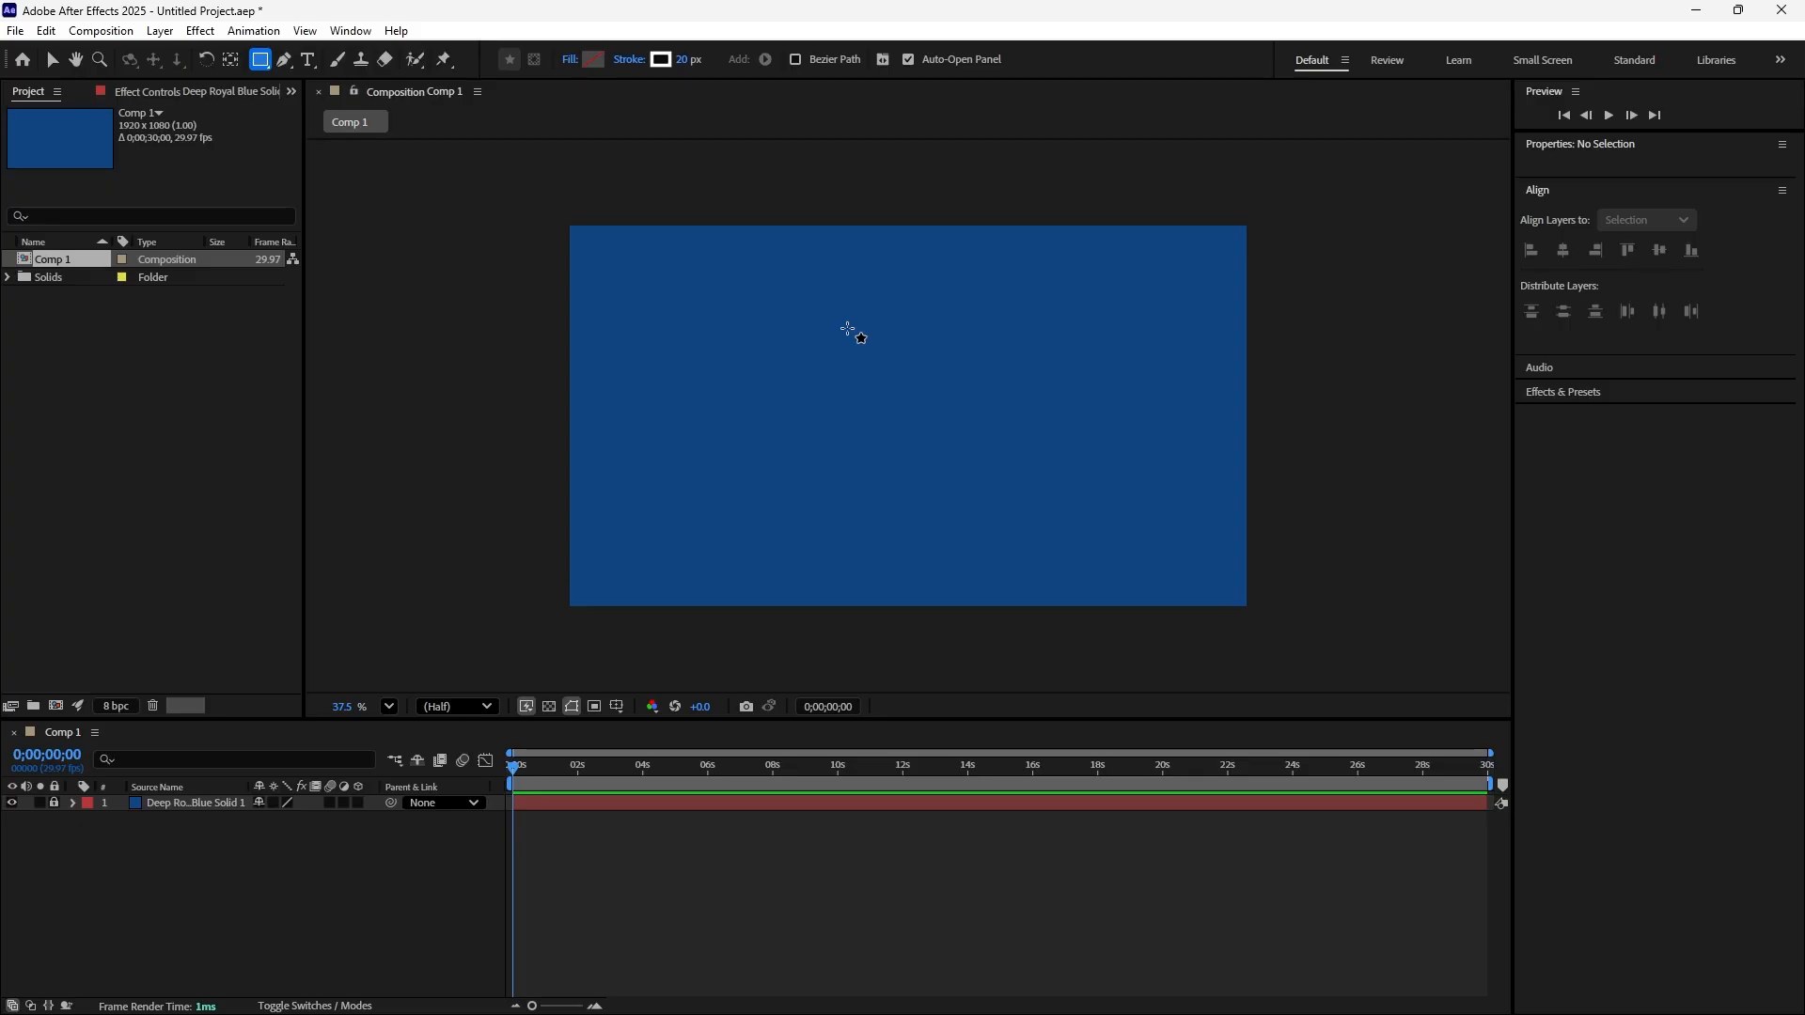
drag(820, 328, 990, 473)
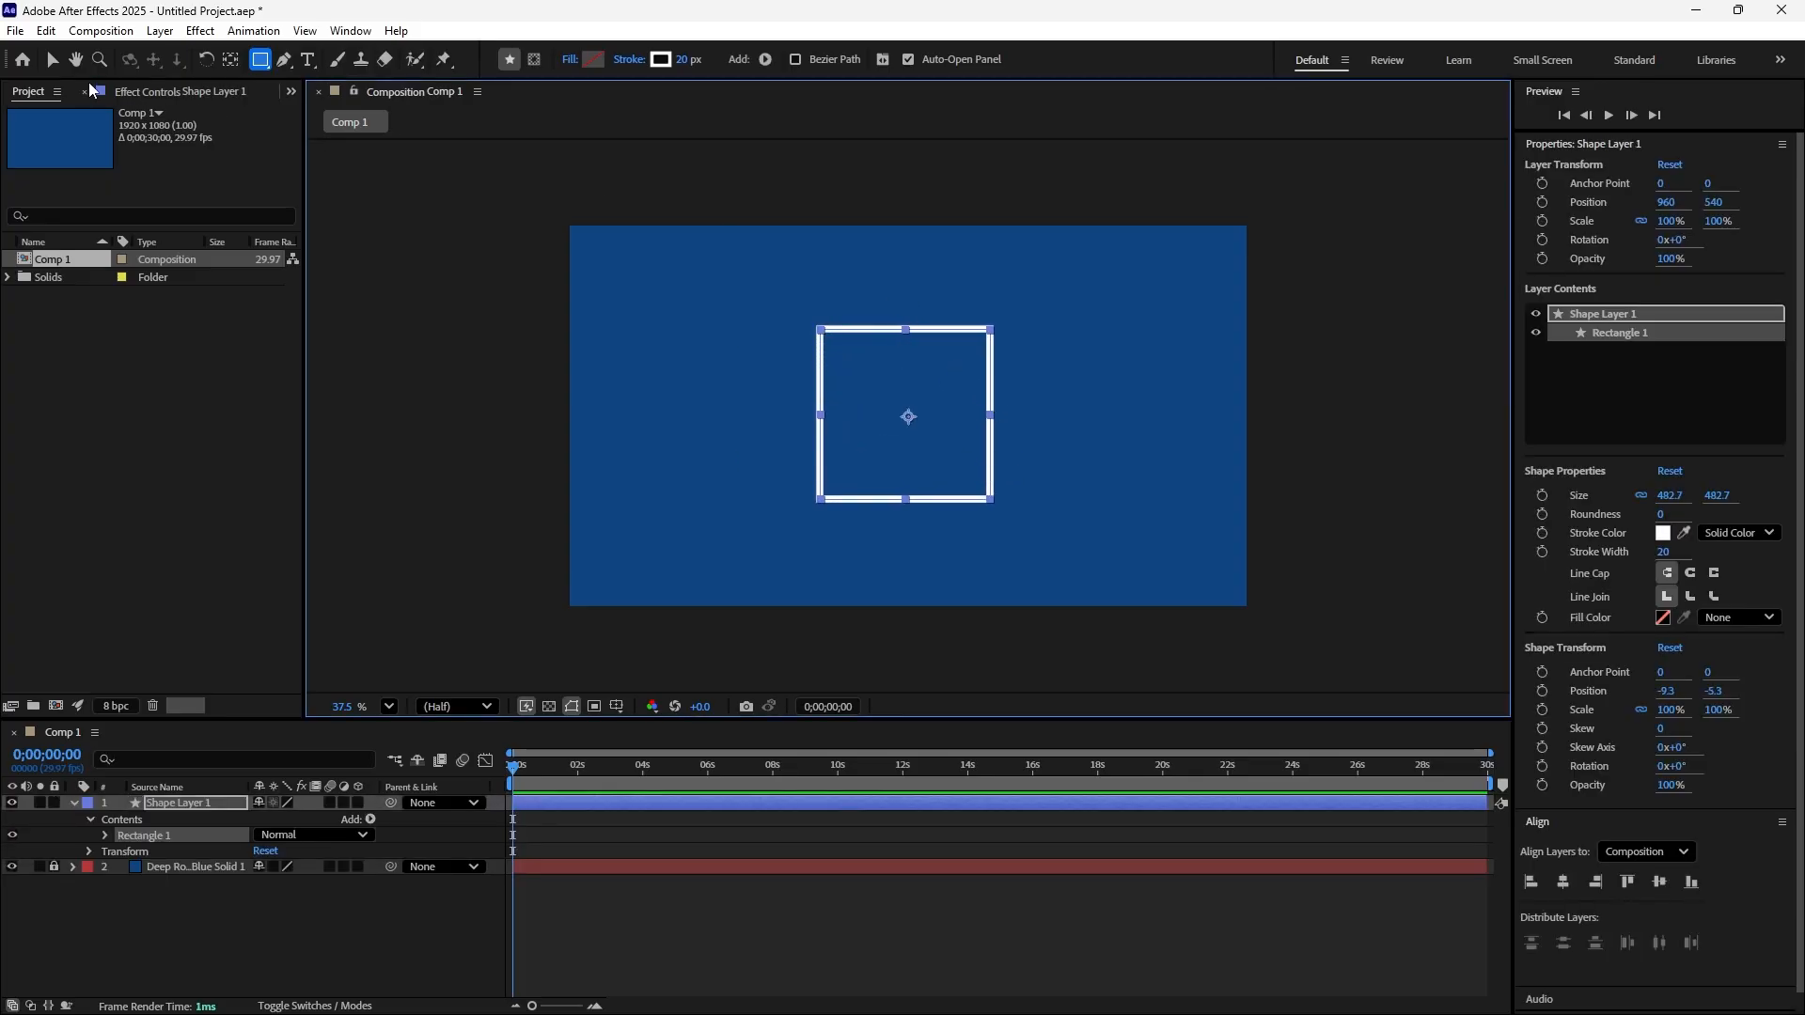
click(54, 62)
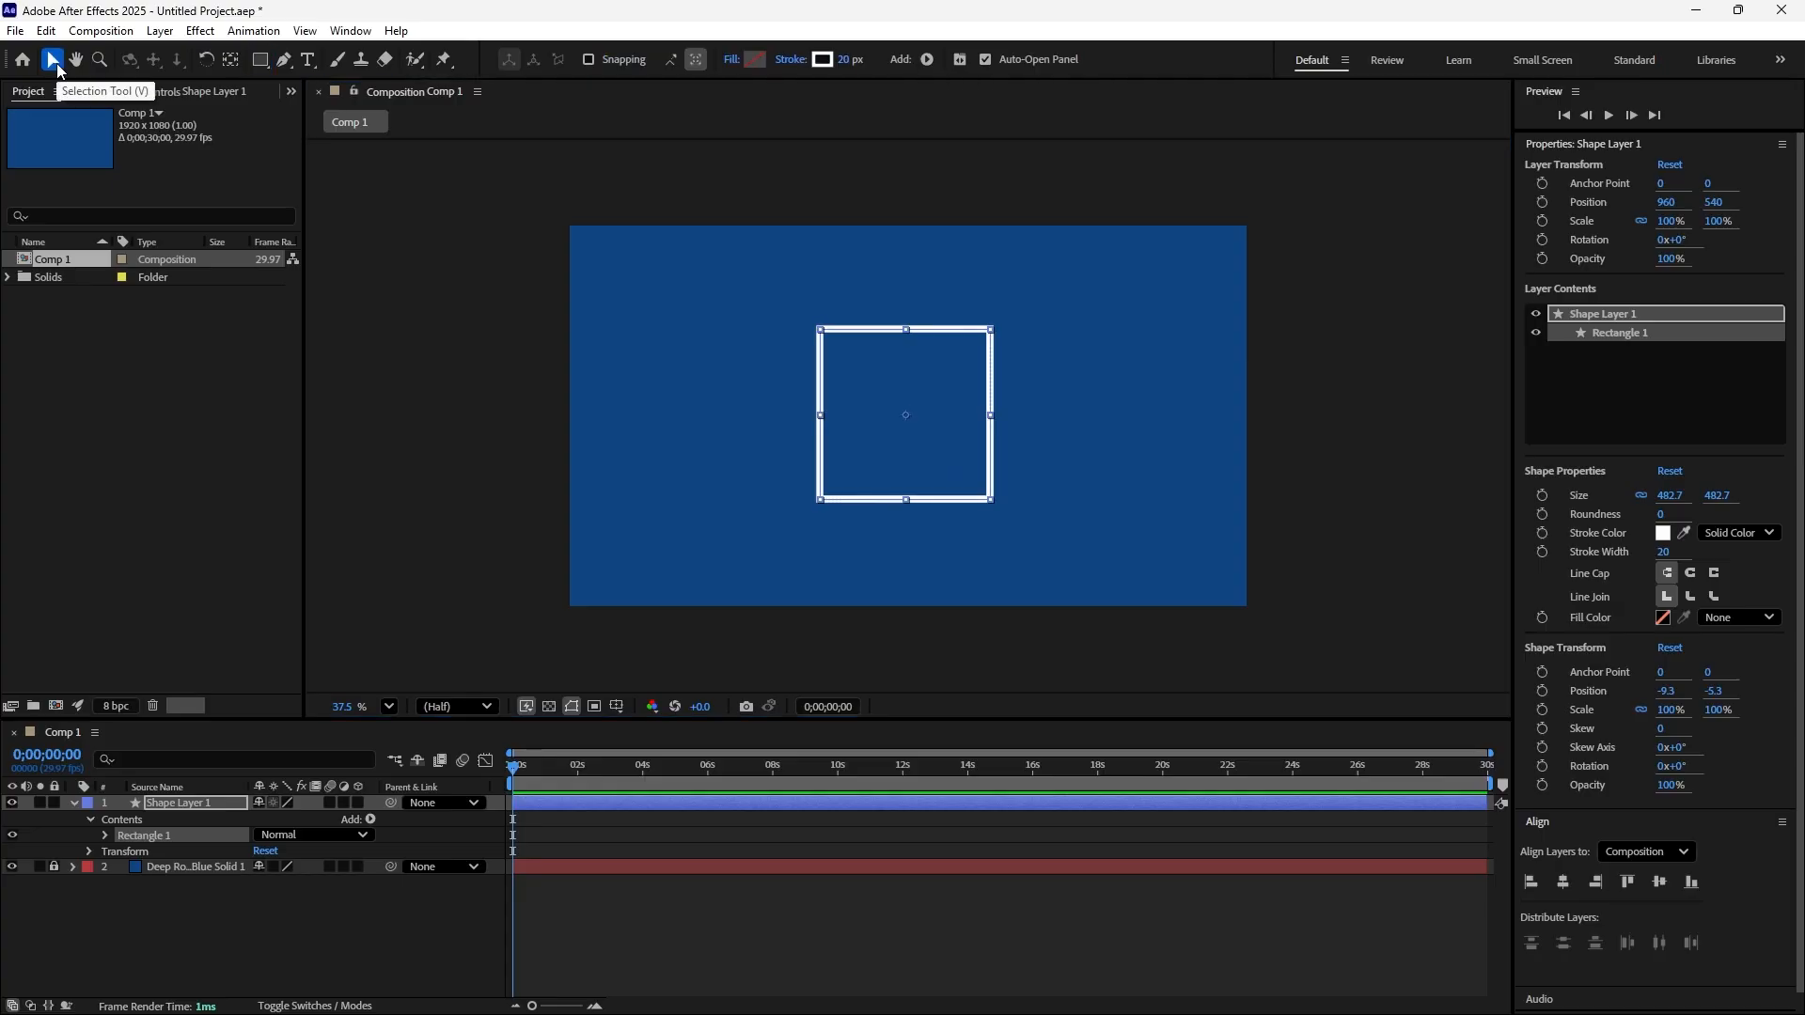
click(848, 331)
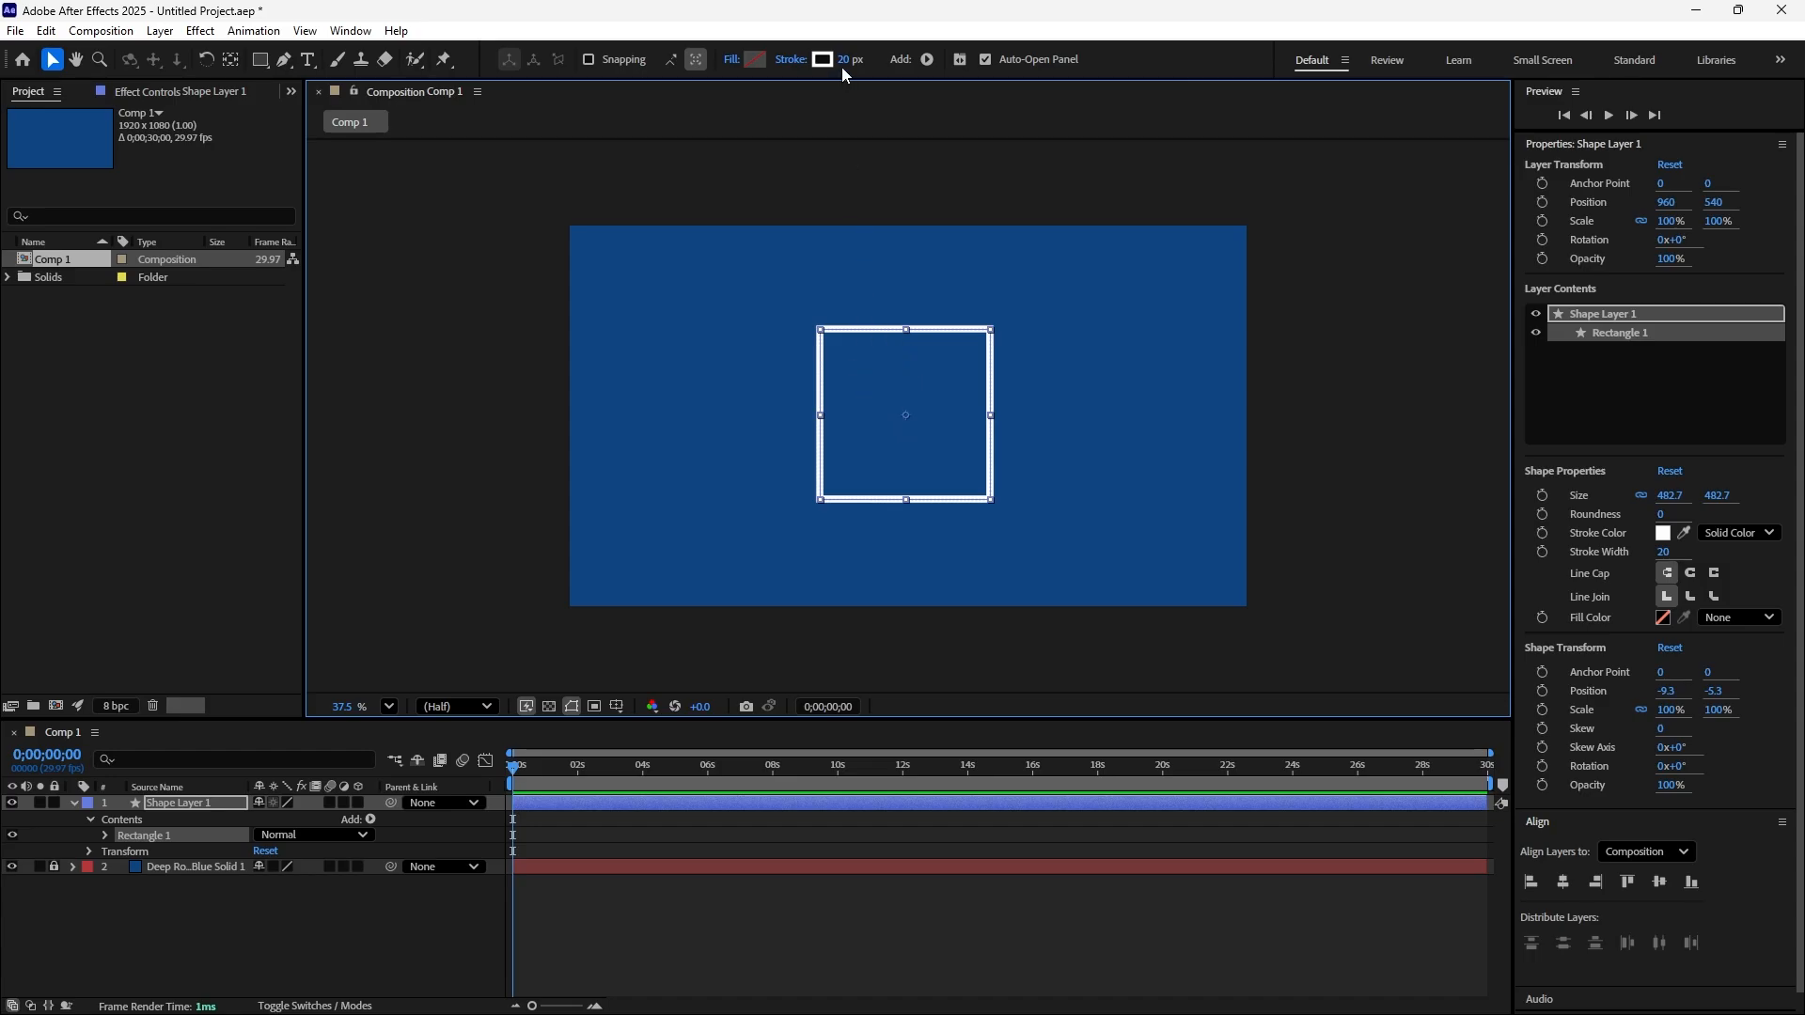
drag(842, 65, 861, 84)
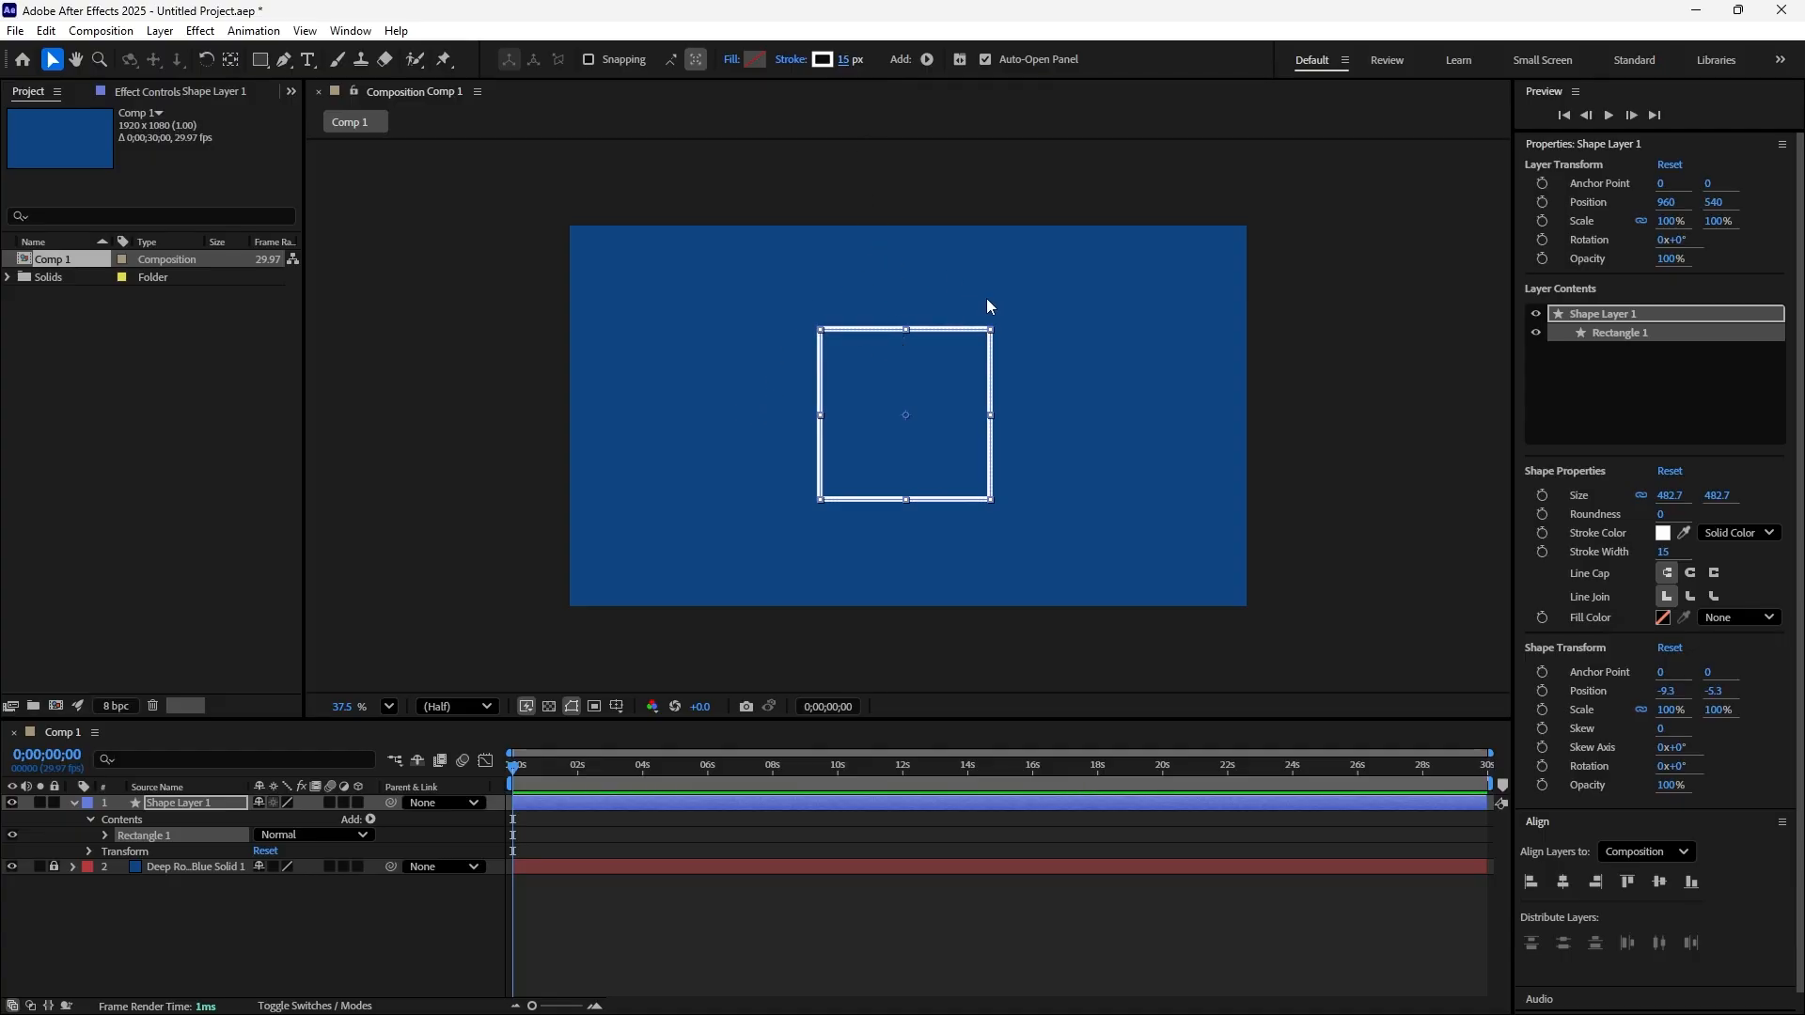
Add a Twist modifier to the square inside the shape layer's contents
click(89, 818)
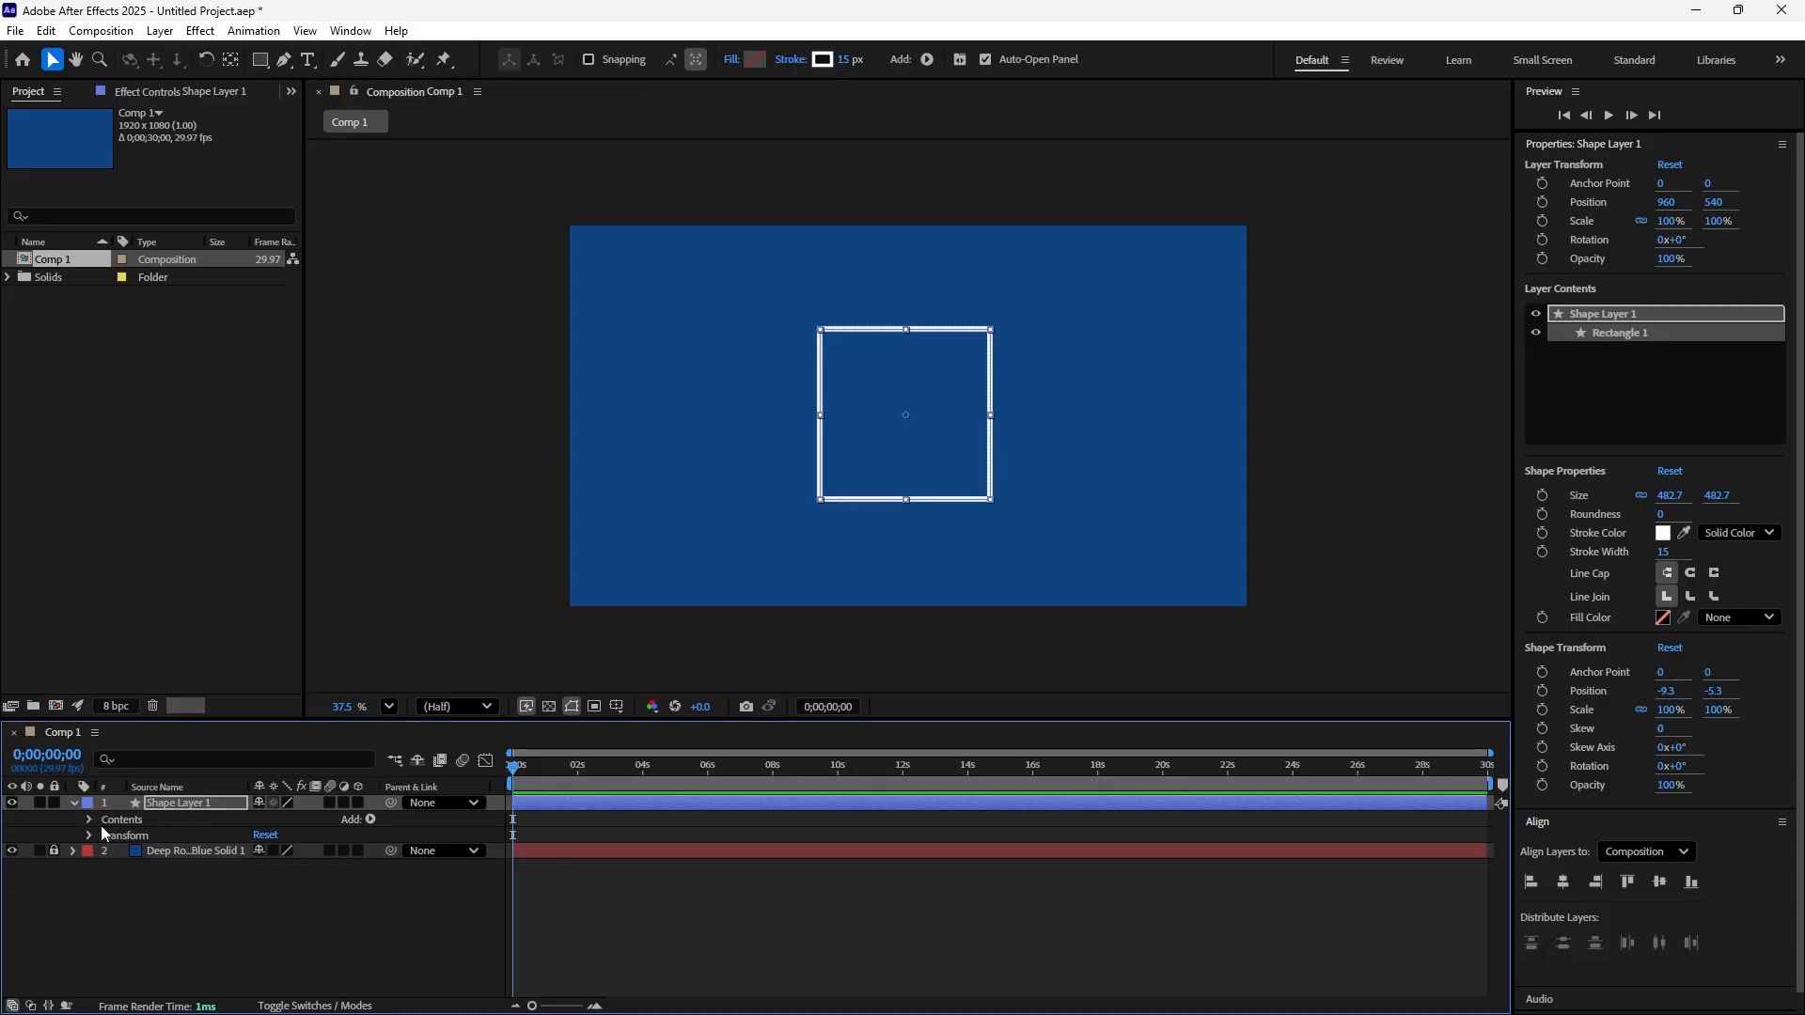
click(88, 820)
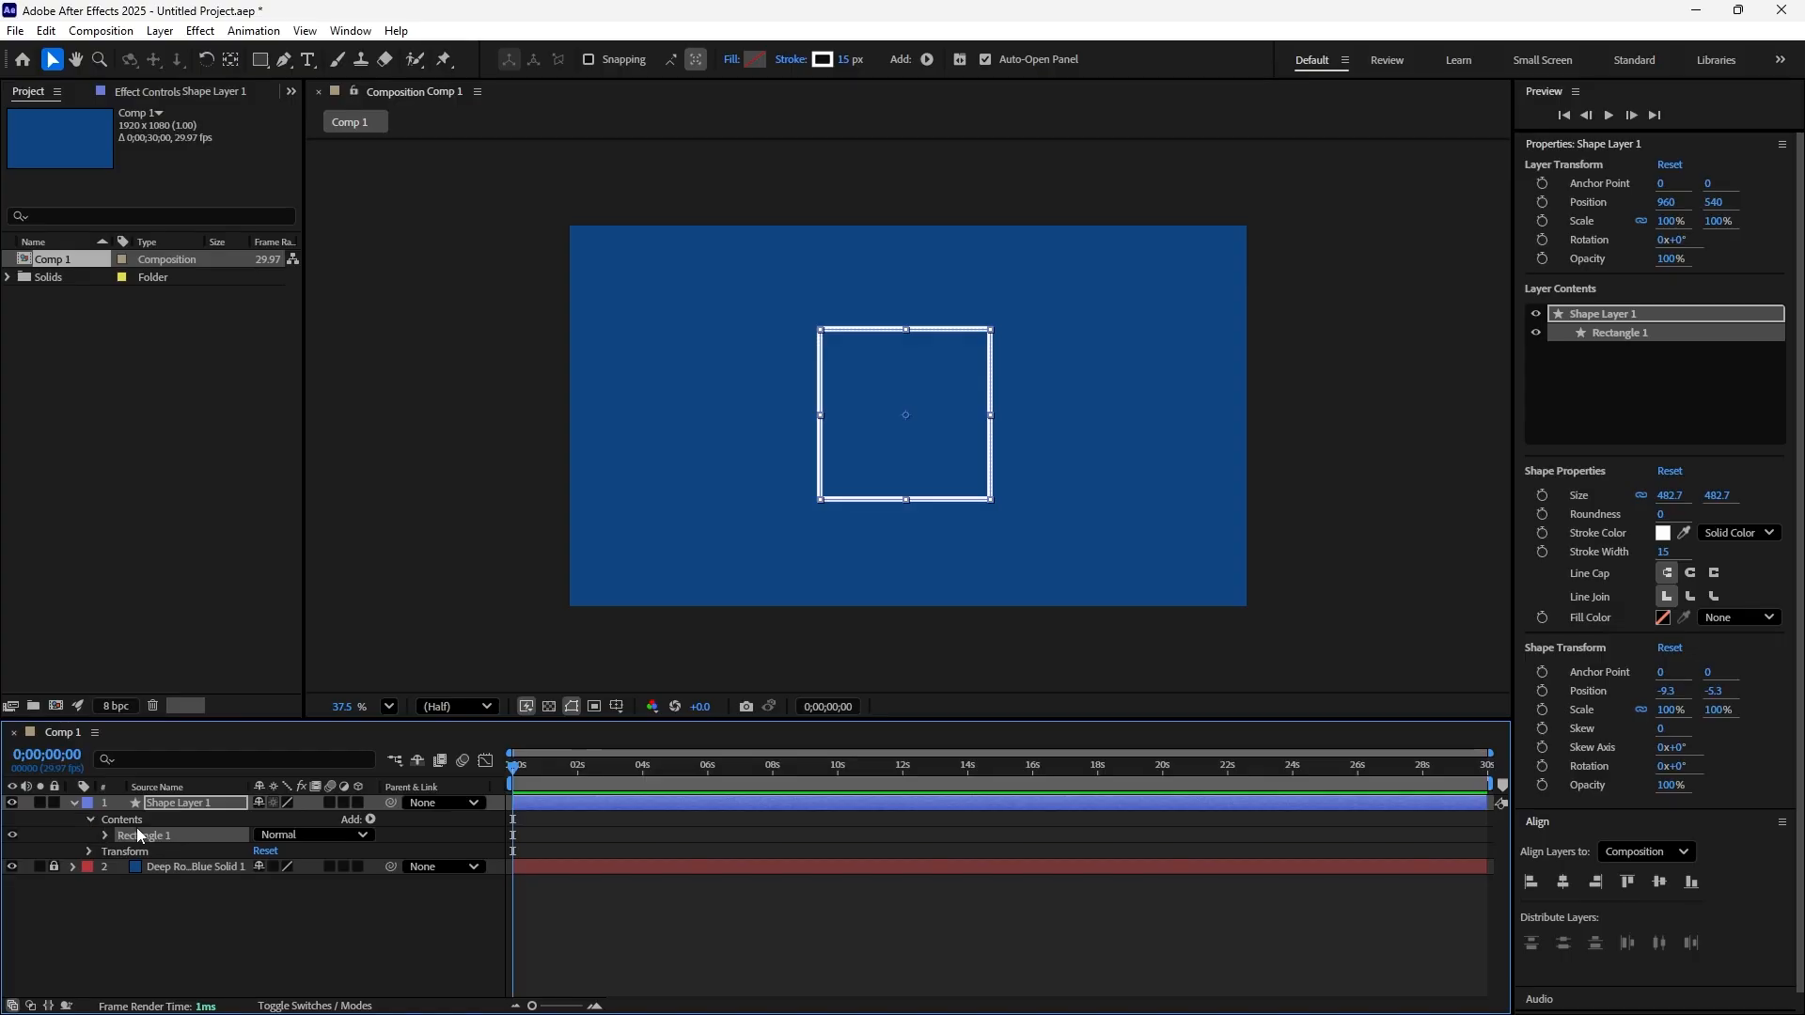
click(370, 820)
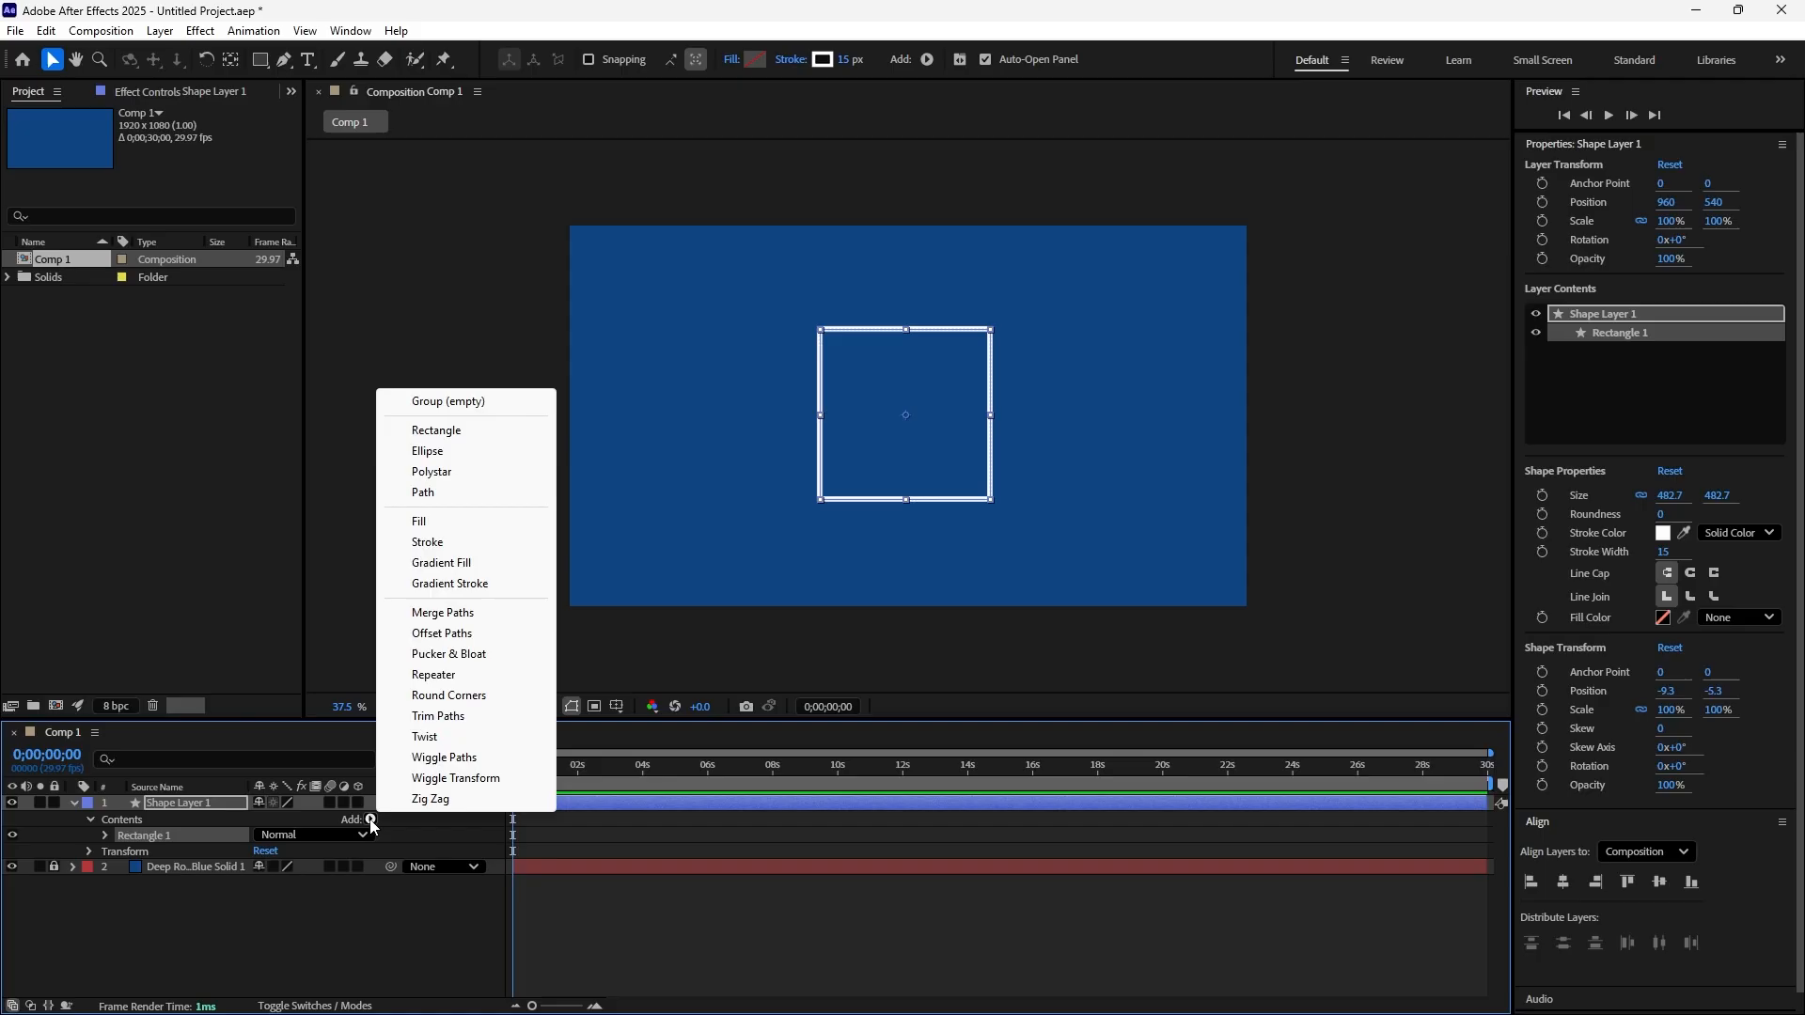
click(420, 739)
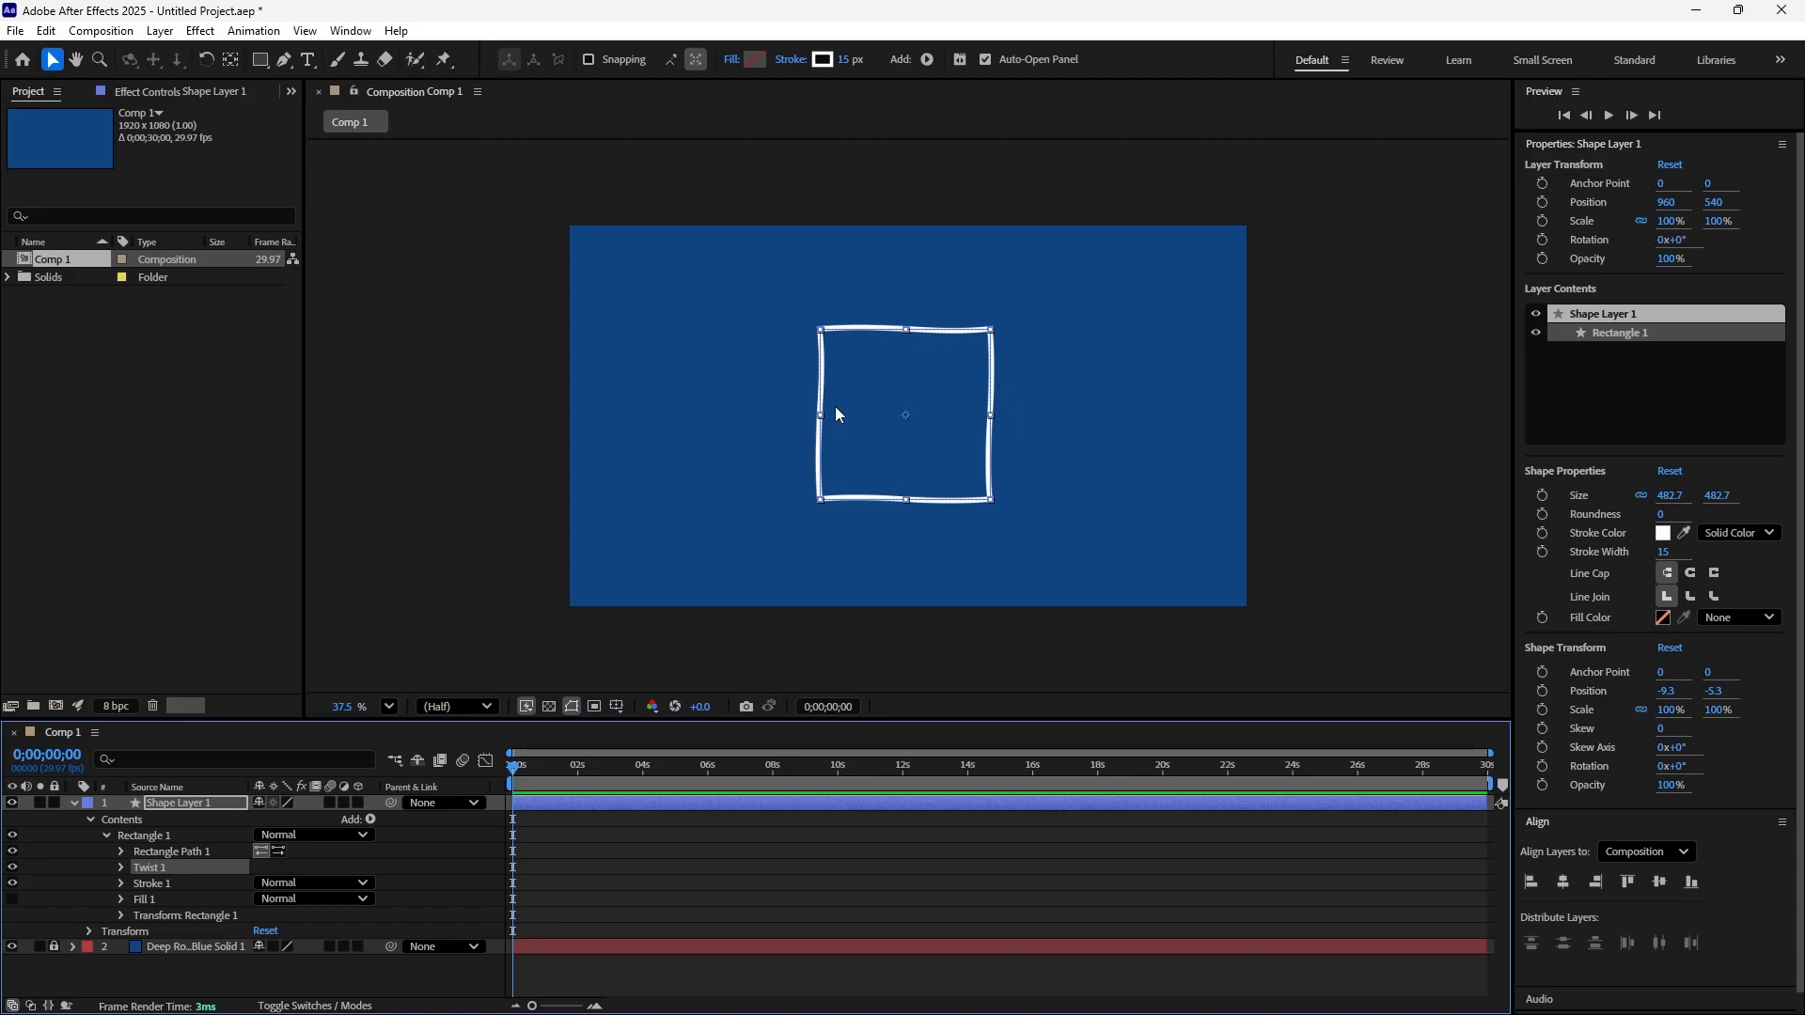
Keyframe the Twist angle at 0;00;00;00 with a value of 0
click(120, 866)
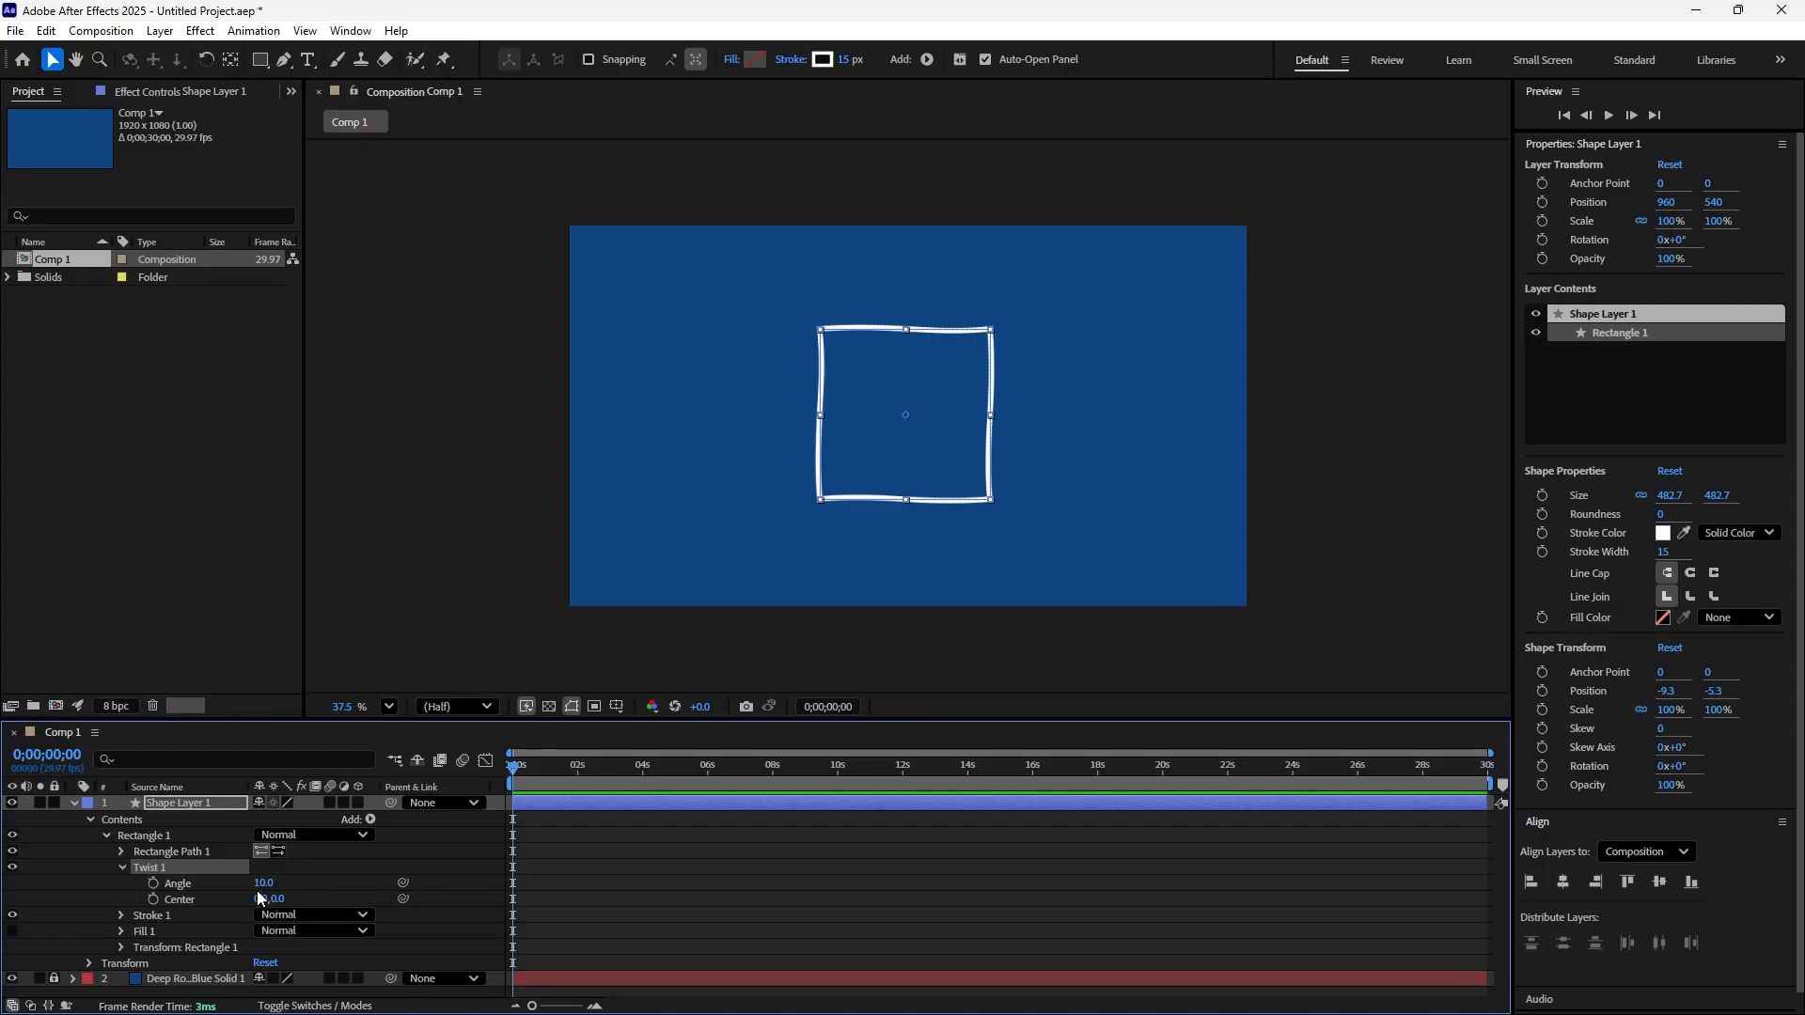
click(151, 884)
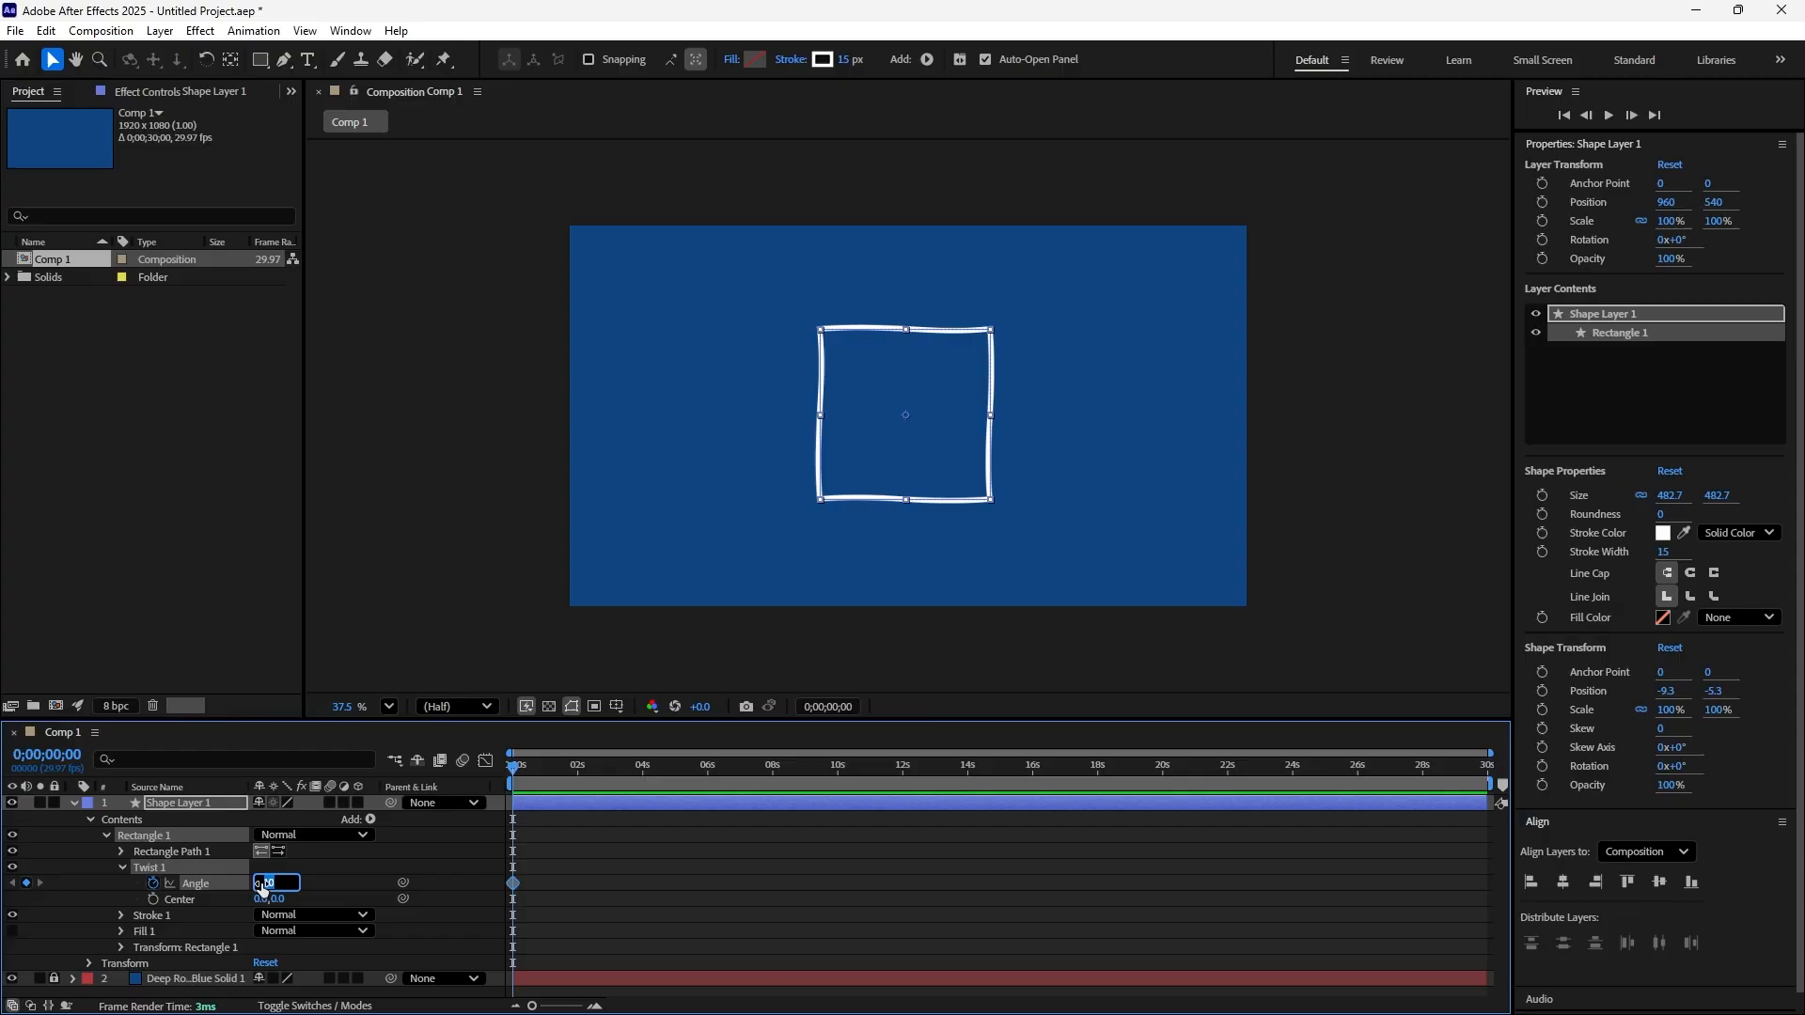
text(0)
key(Return)
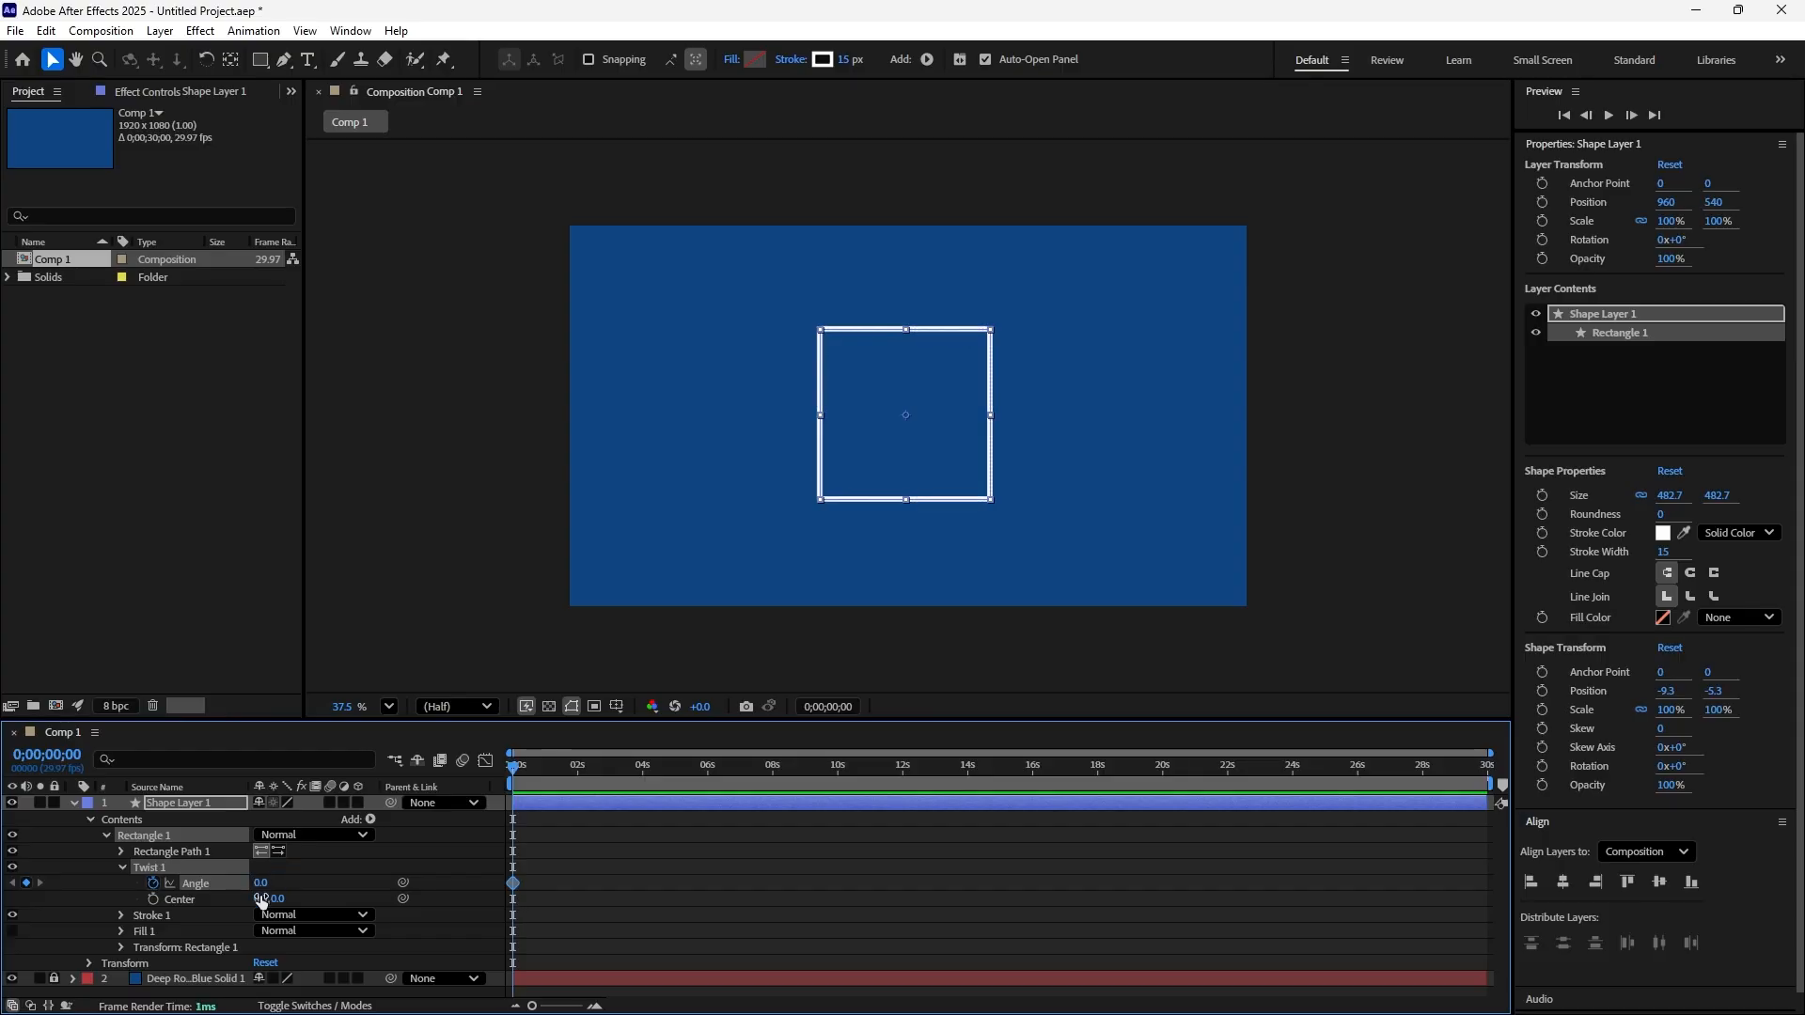
Add a second Twist angle keyframe at 0;00;01;28 with a value of 300
drag(513, 768, 577, 800)
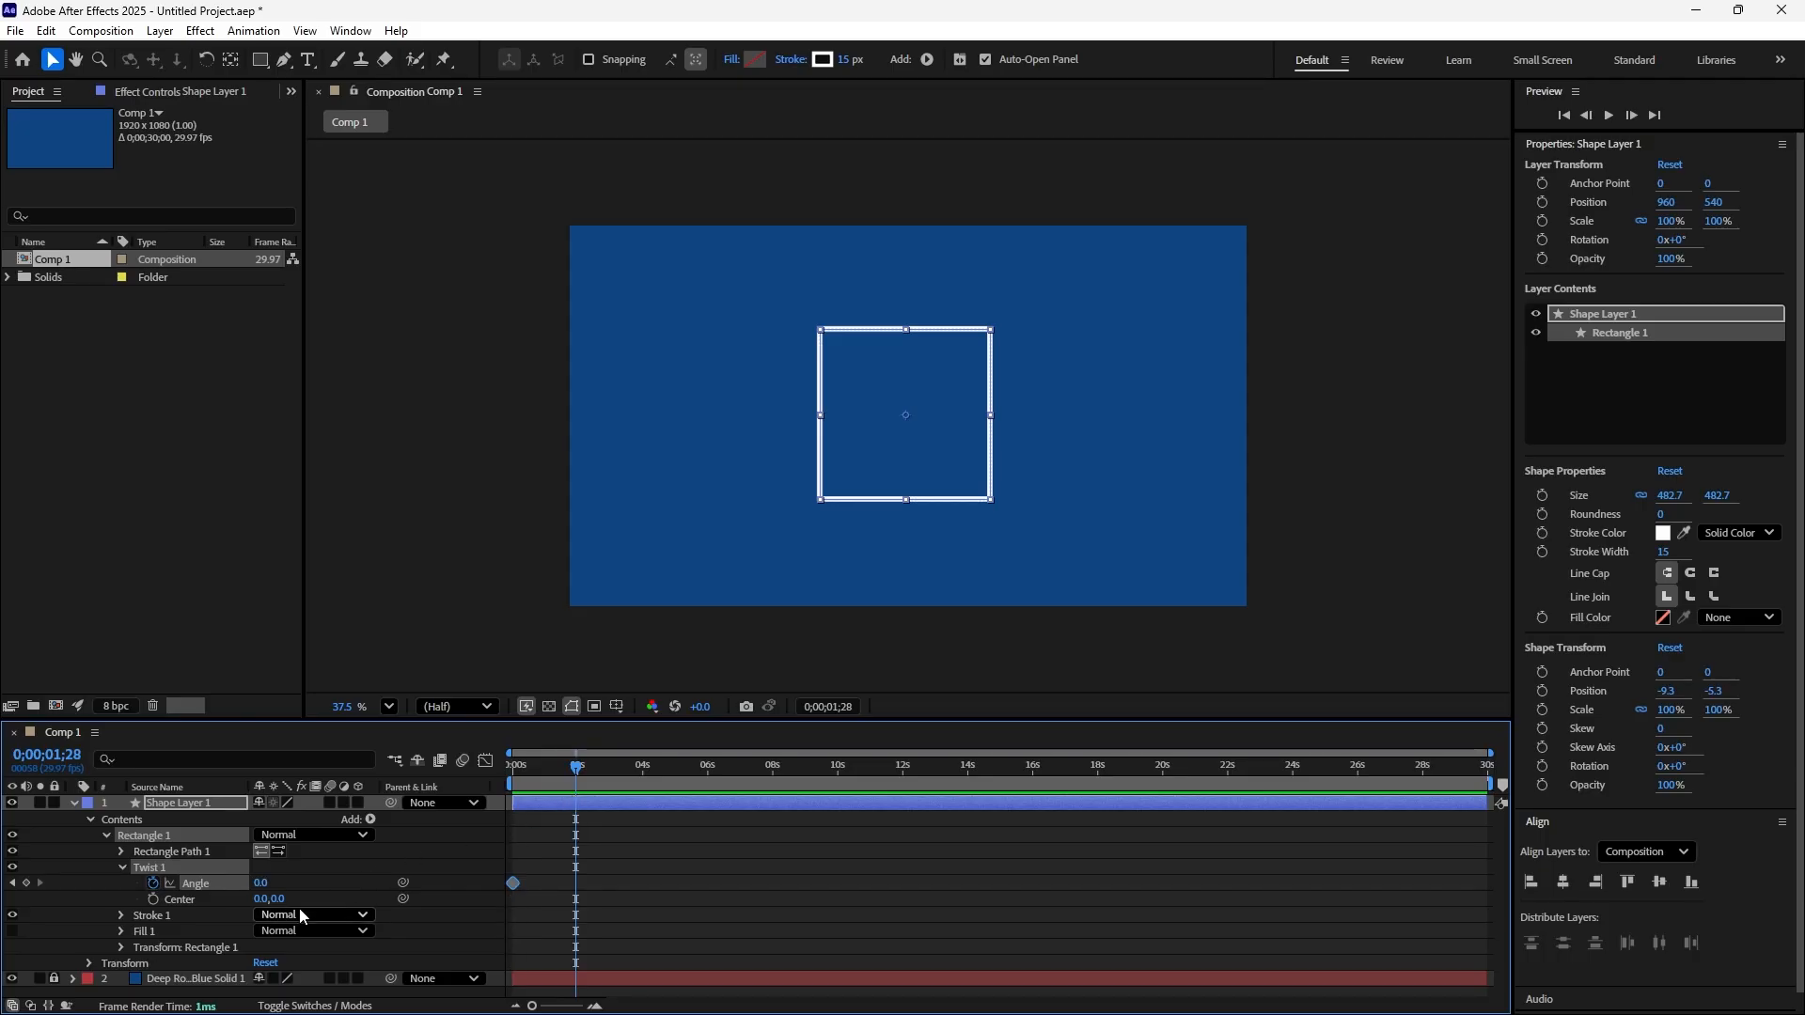
drag(259, 884, 448, 875)
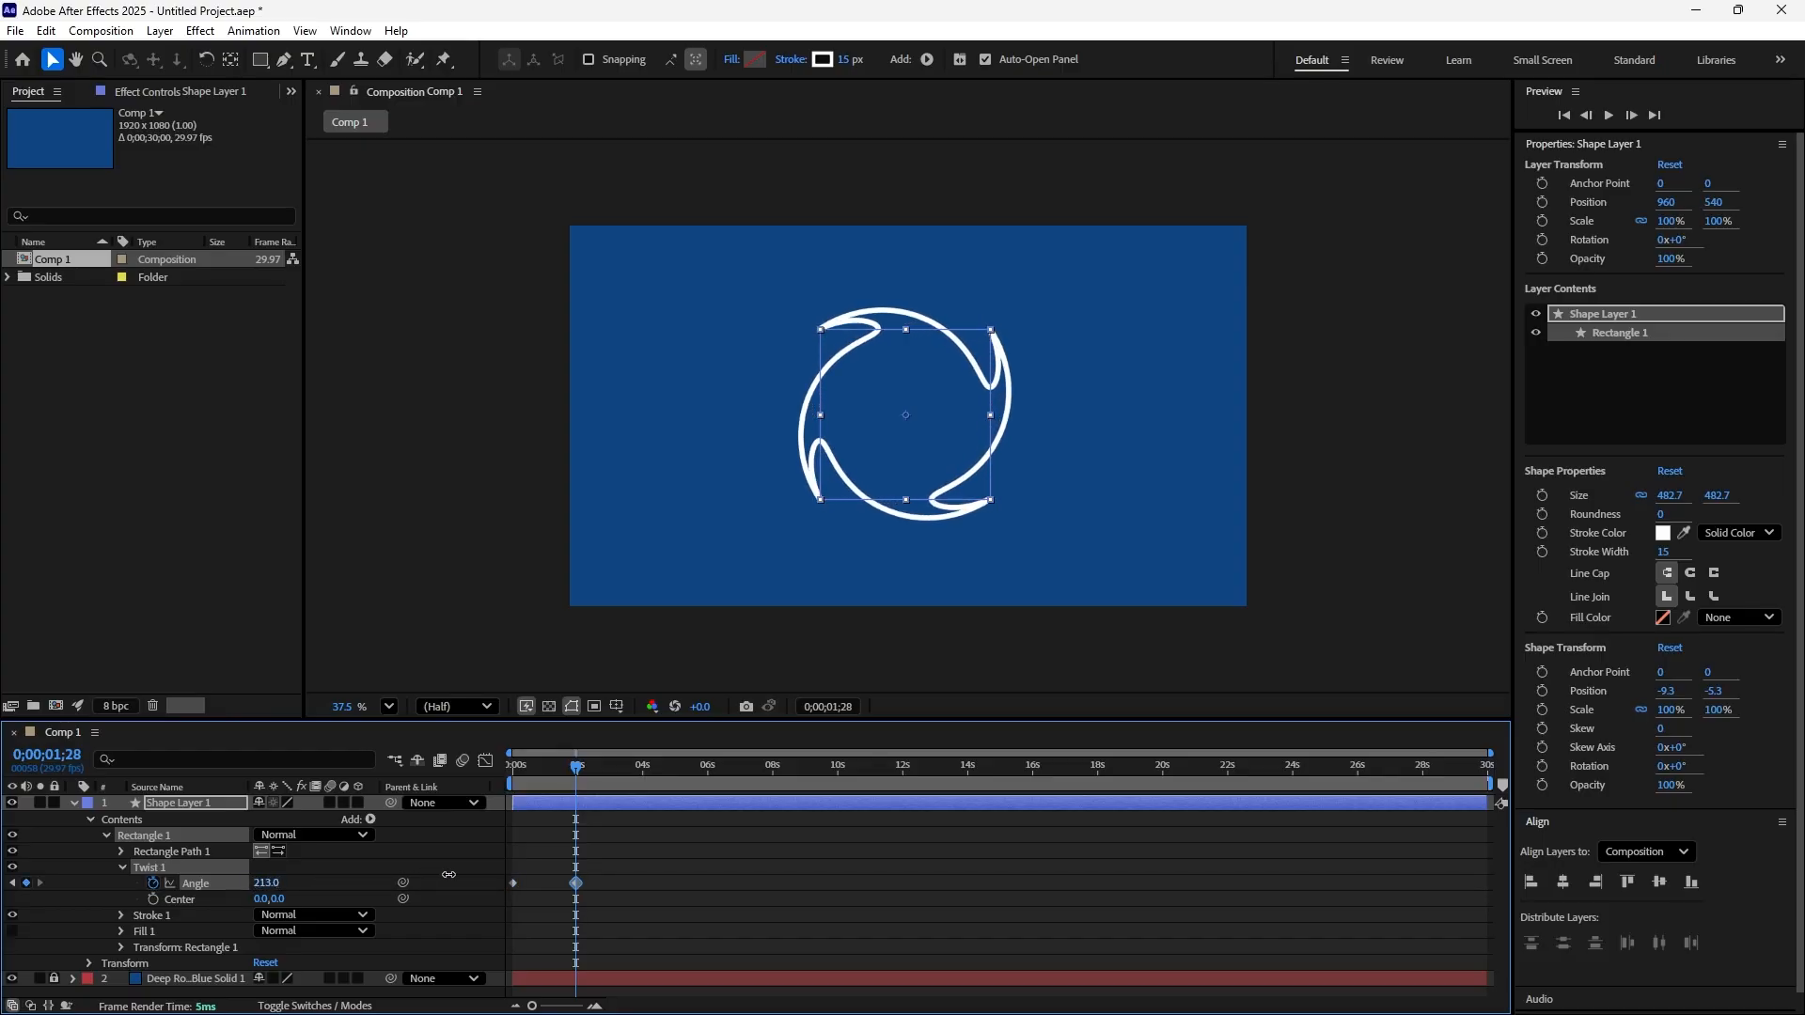
click(266, 883)
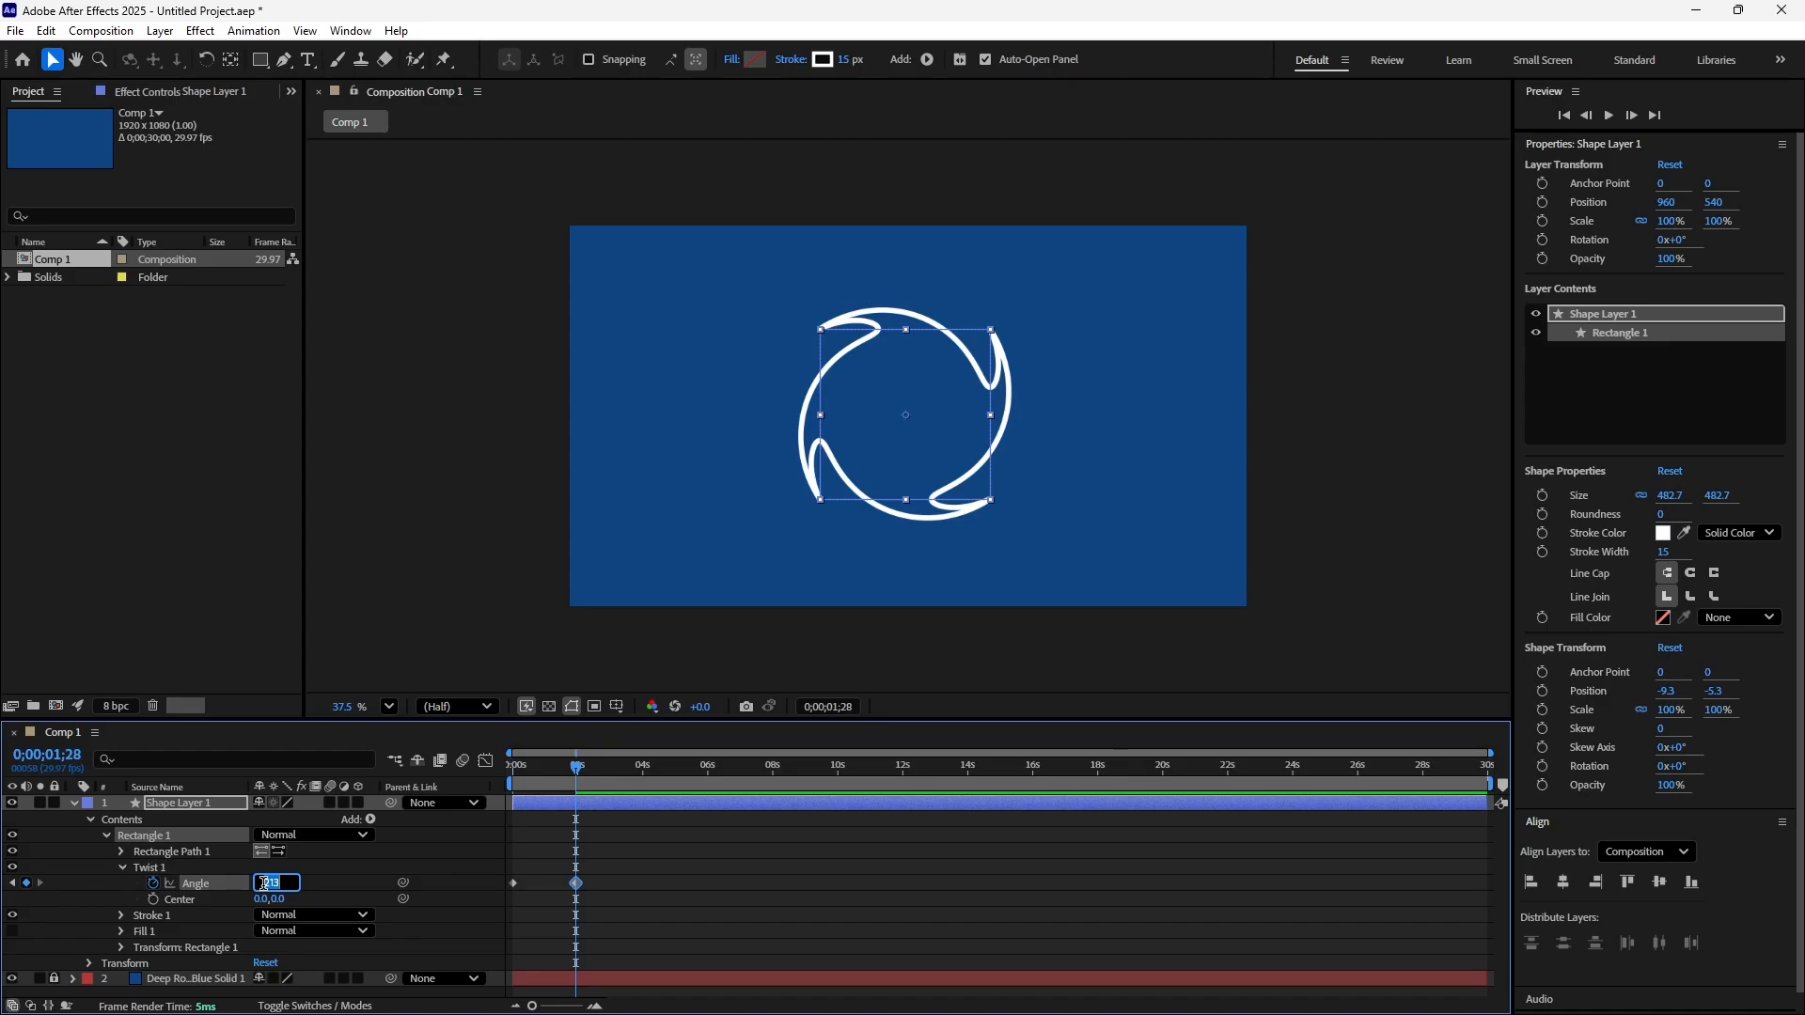
text(300)
key(Return)
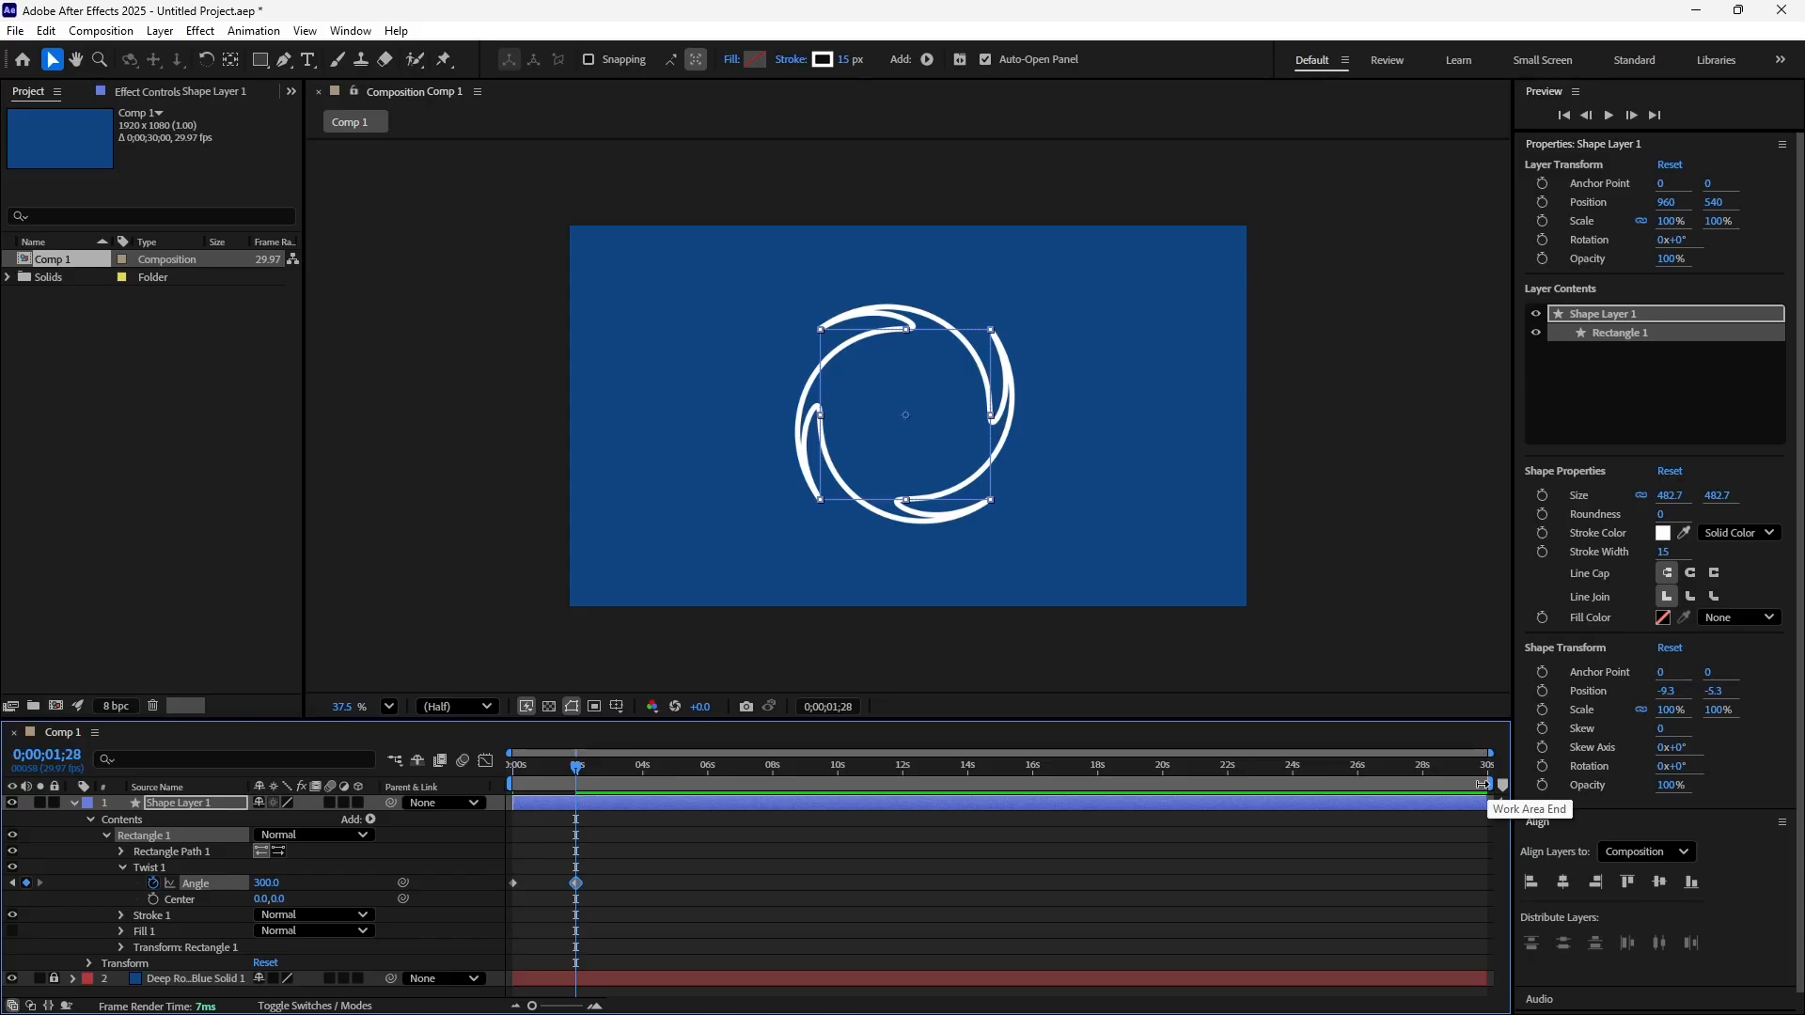
Shorten the work area to end at about 2 seconds and preview the twist animation from the start
mouse_move(1483, 784)
mouse_down()
mouse_move(560, 771)
mouse_move(484, 795)
mouse_up()
key(space)
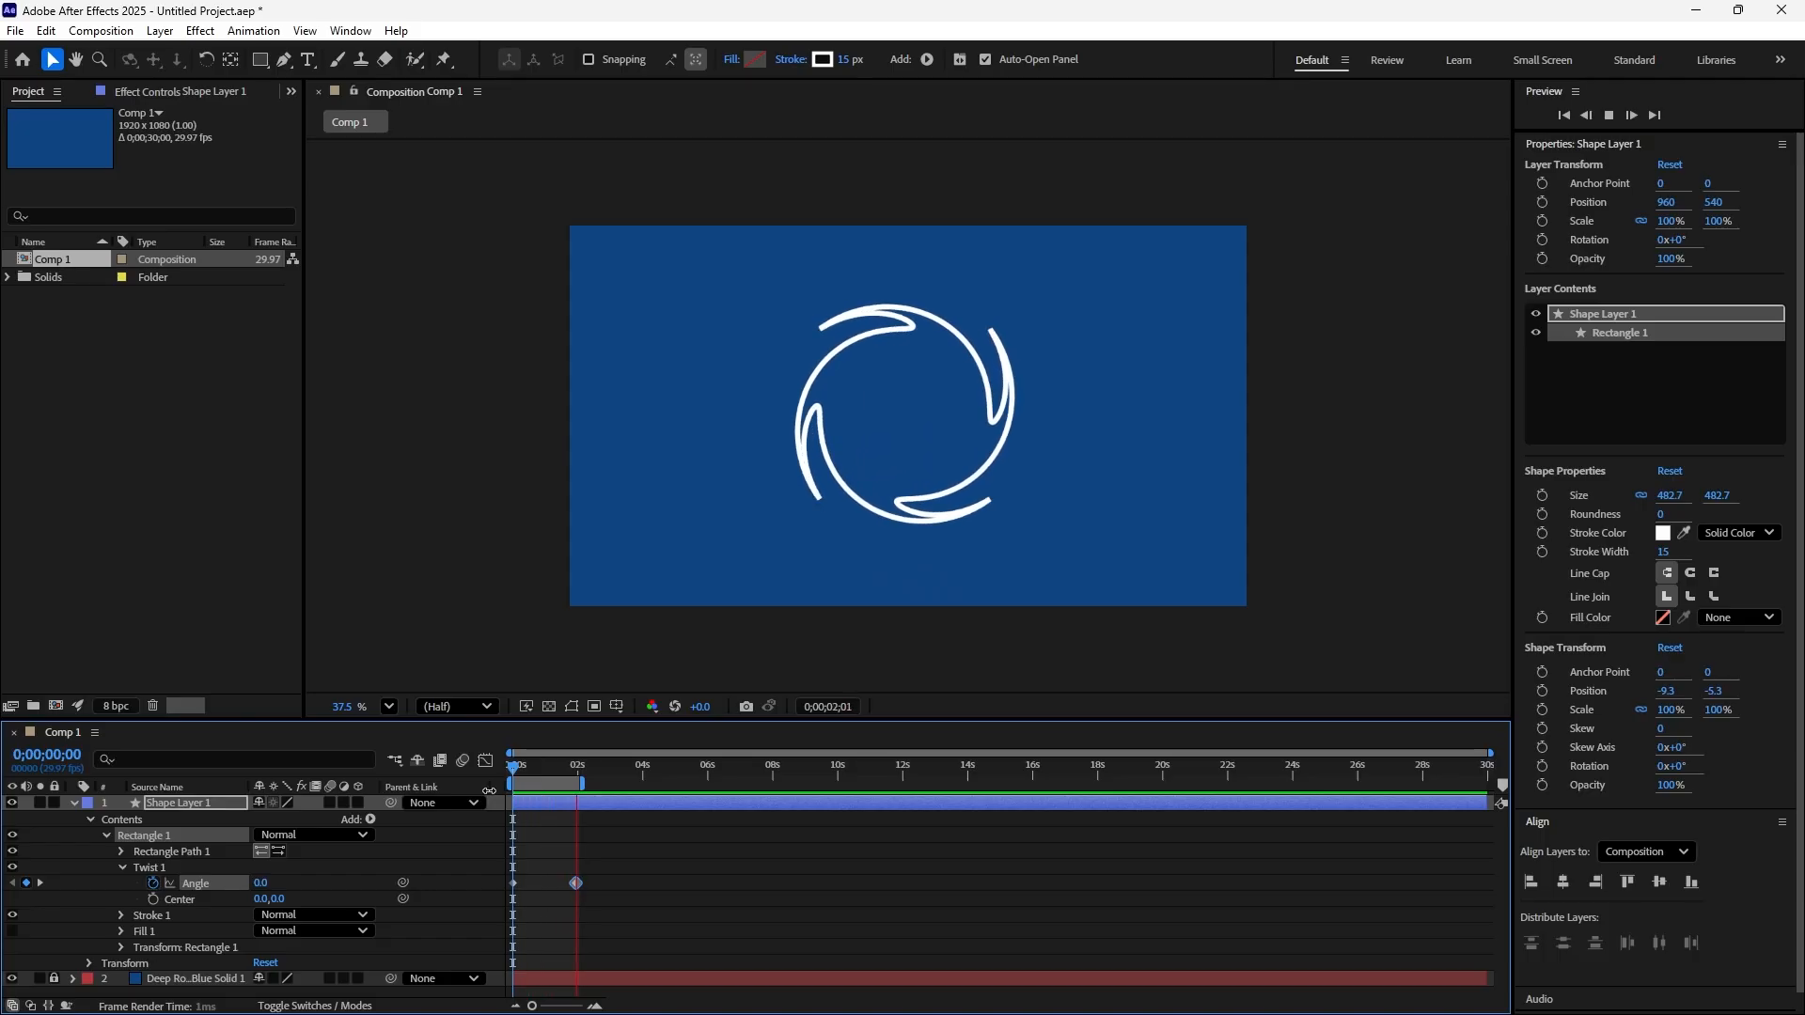
click(562, 769)
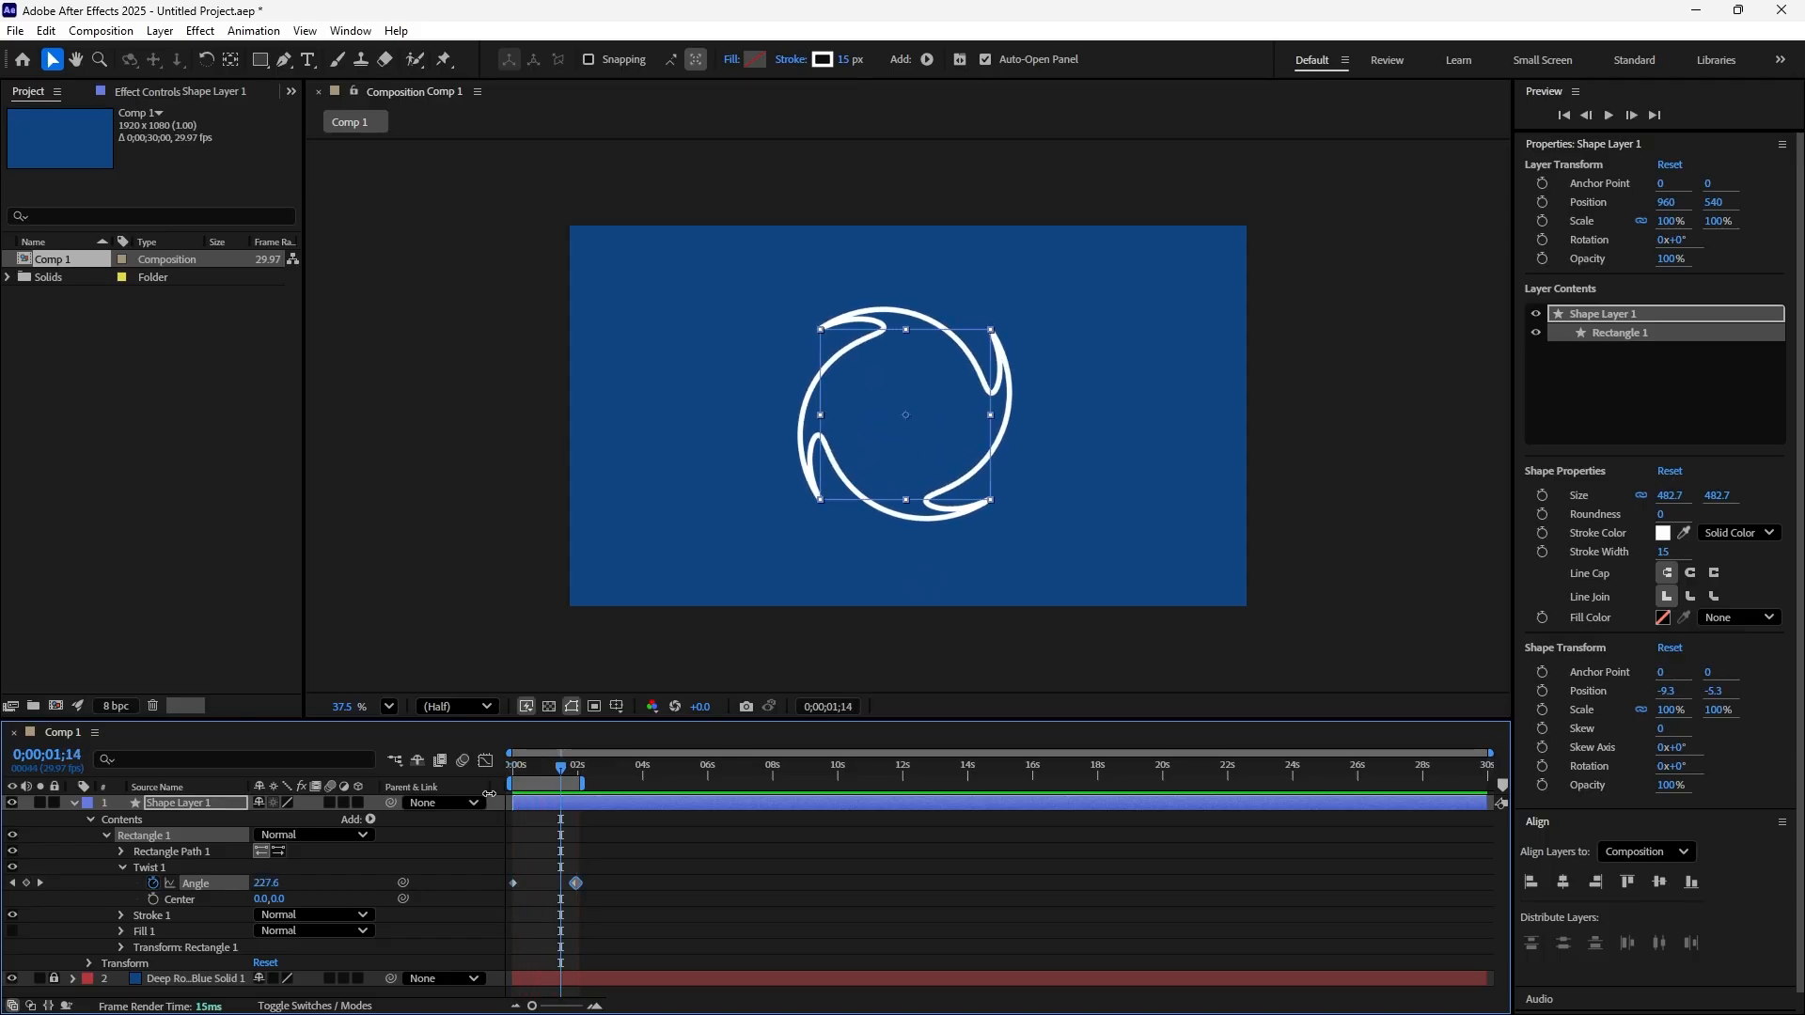
drag(562, 769, 514, 845)
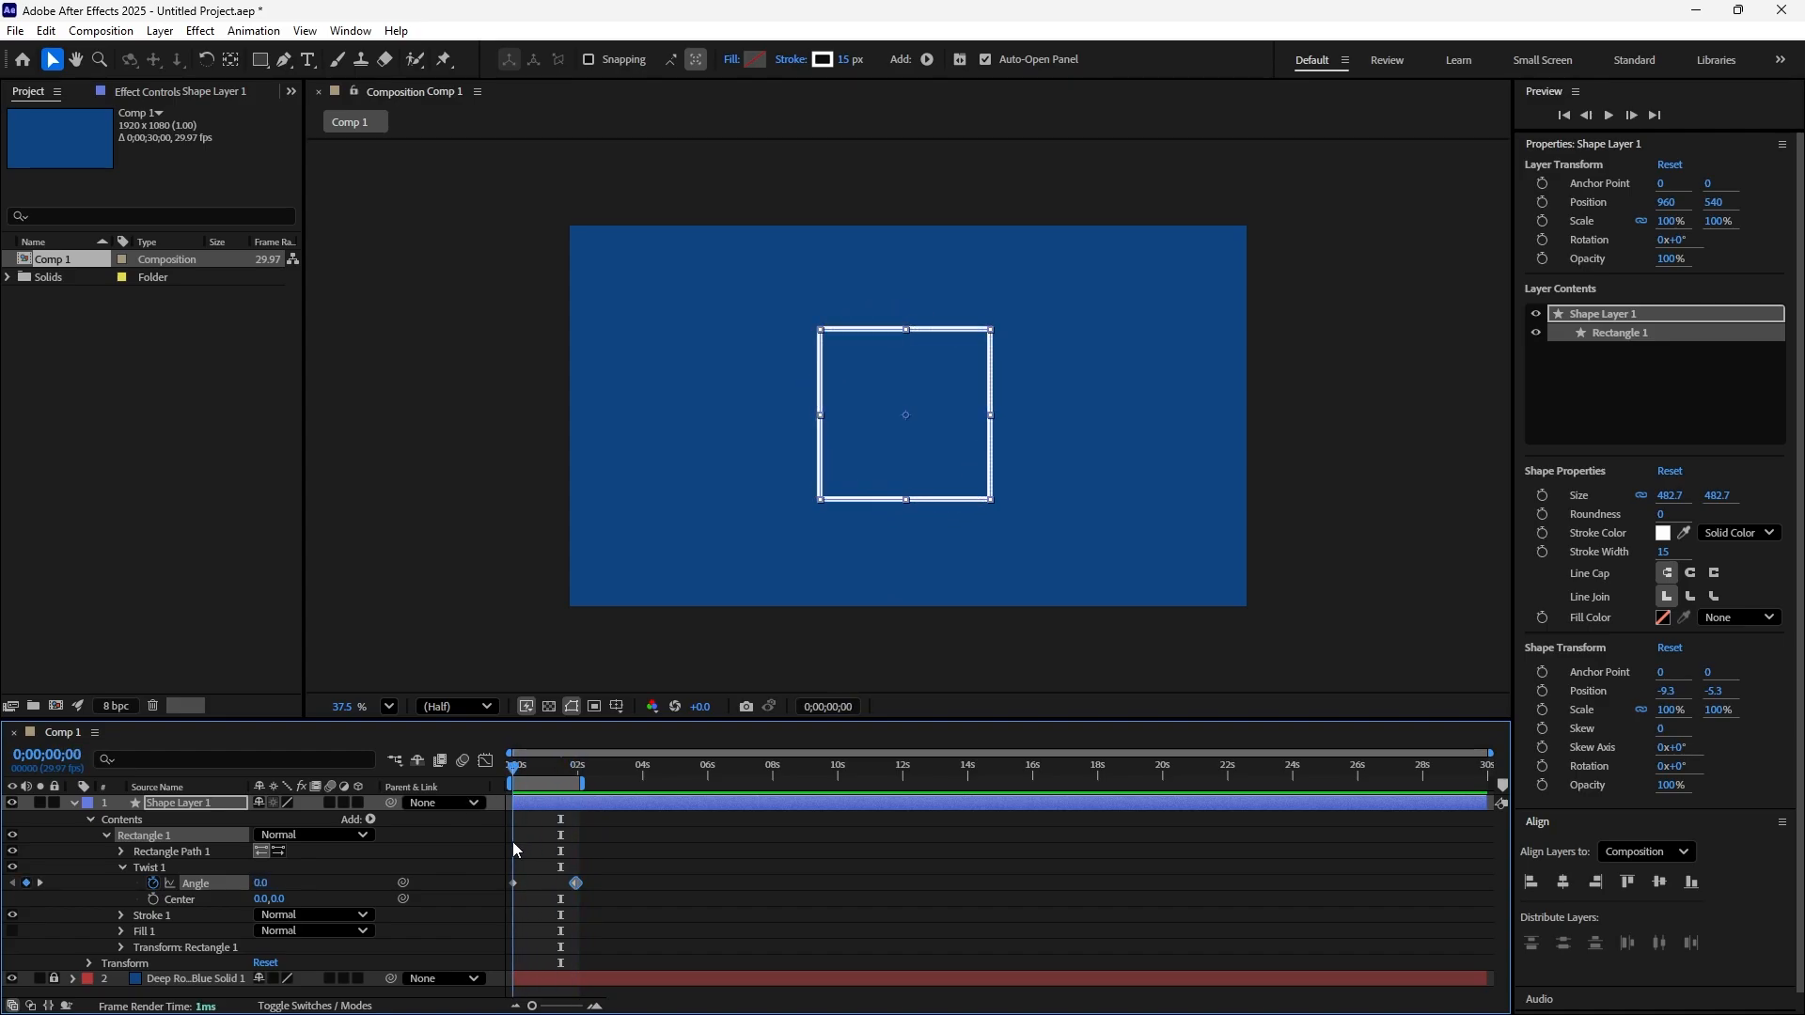
Keyframe the Twist center at 0,0 on the first frame and at 837,0 at 0;00;01;28
click(154, 900)
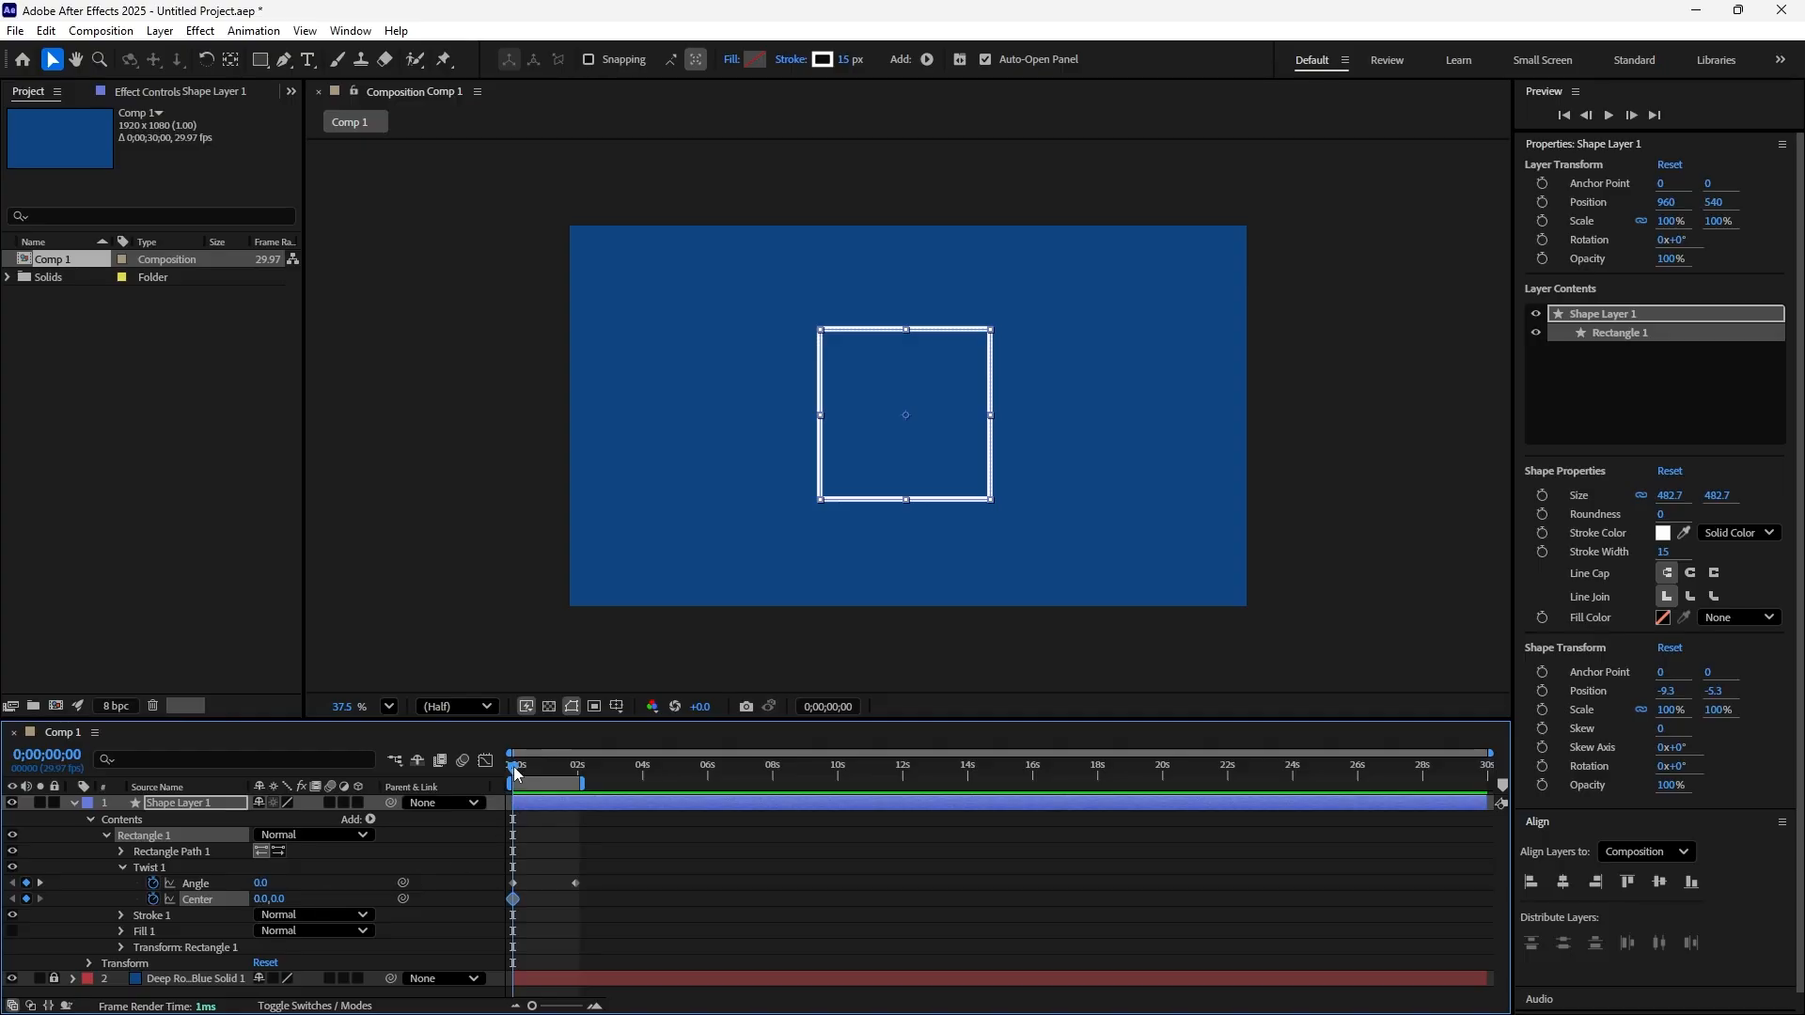
click(41, 883)
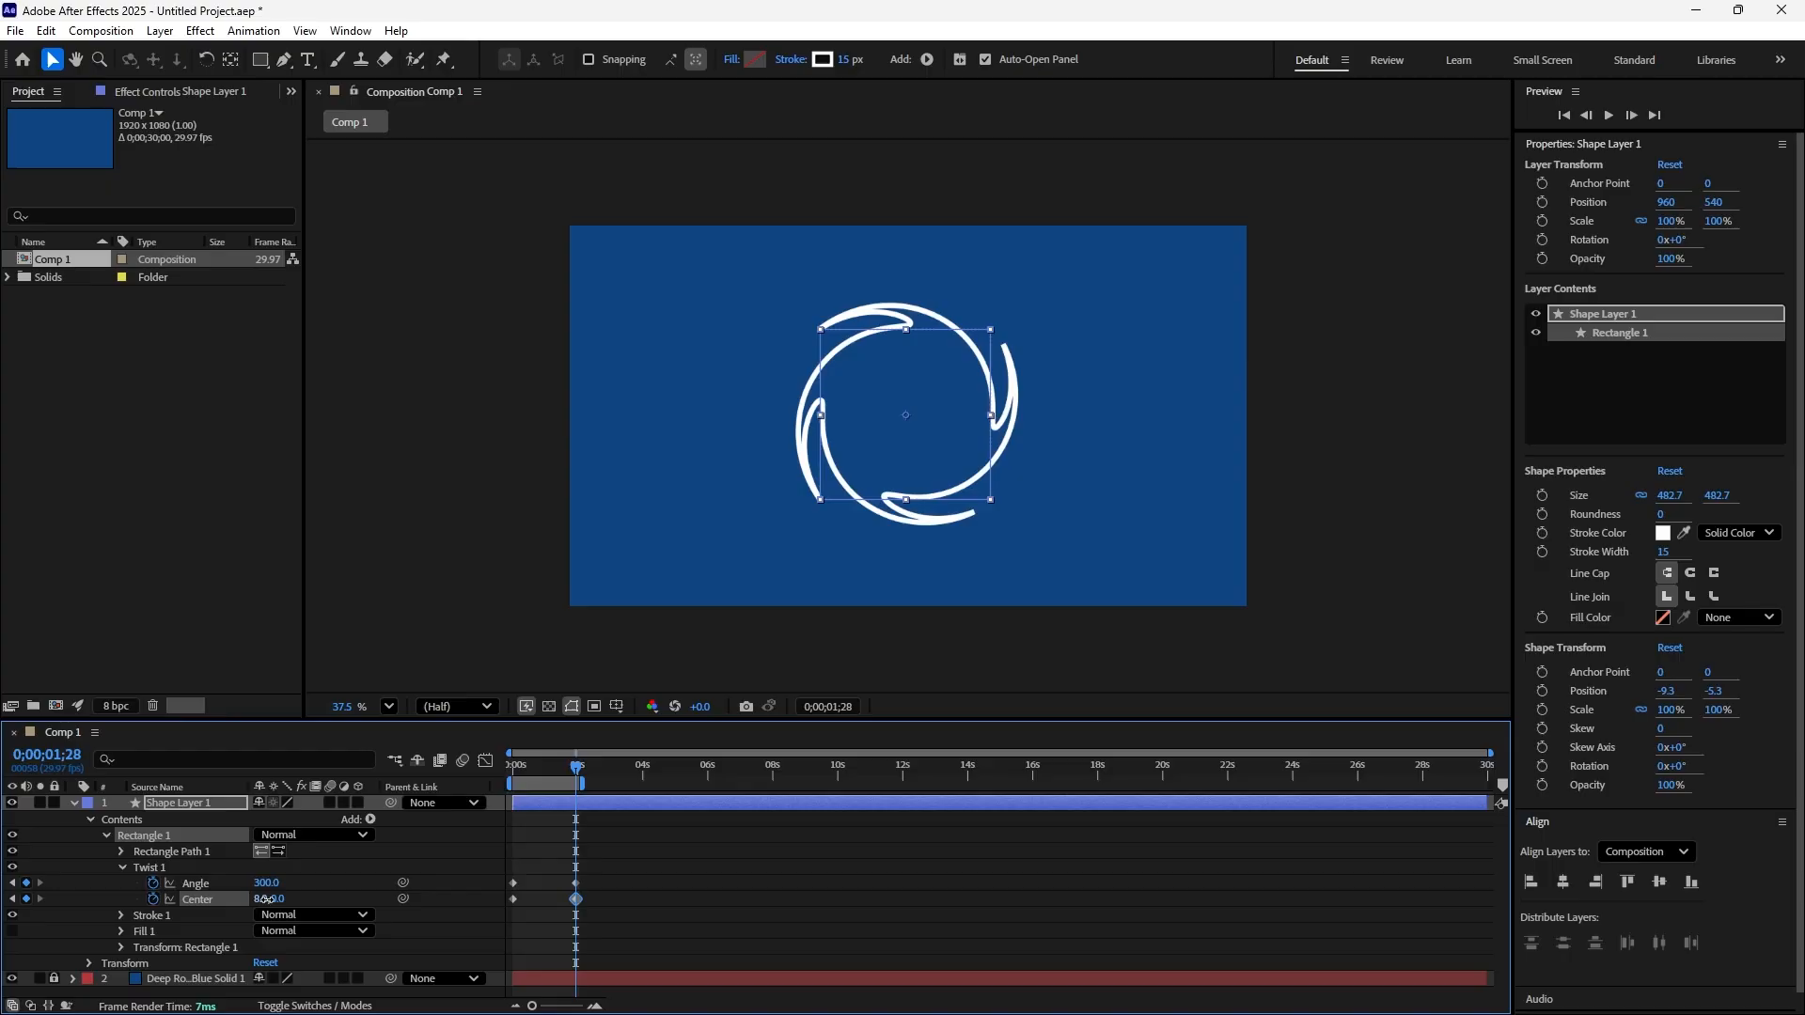
mouse_move(259, 900)
mouse_down()
mouse_move(362, 895)
mouse_move(746, 947)
mouse_move(1046, 903)
mouse_up()
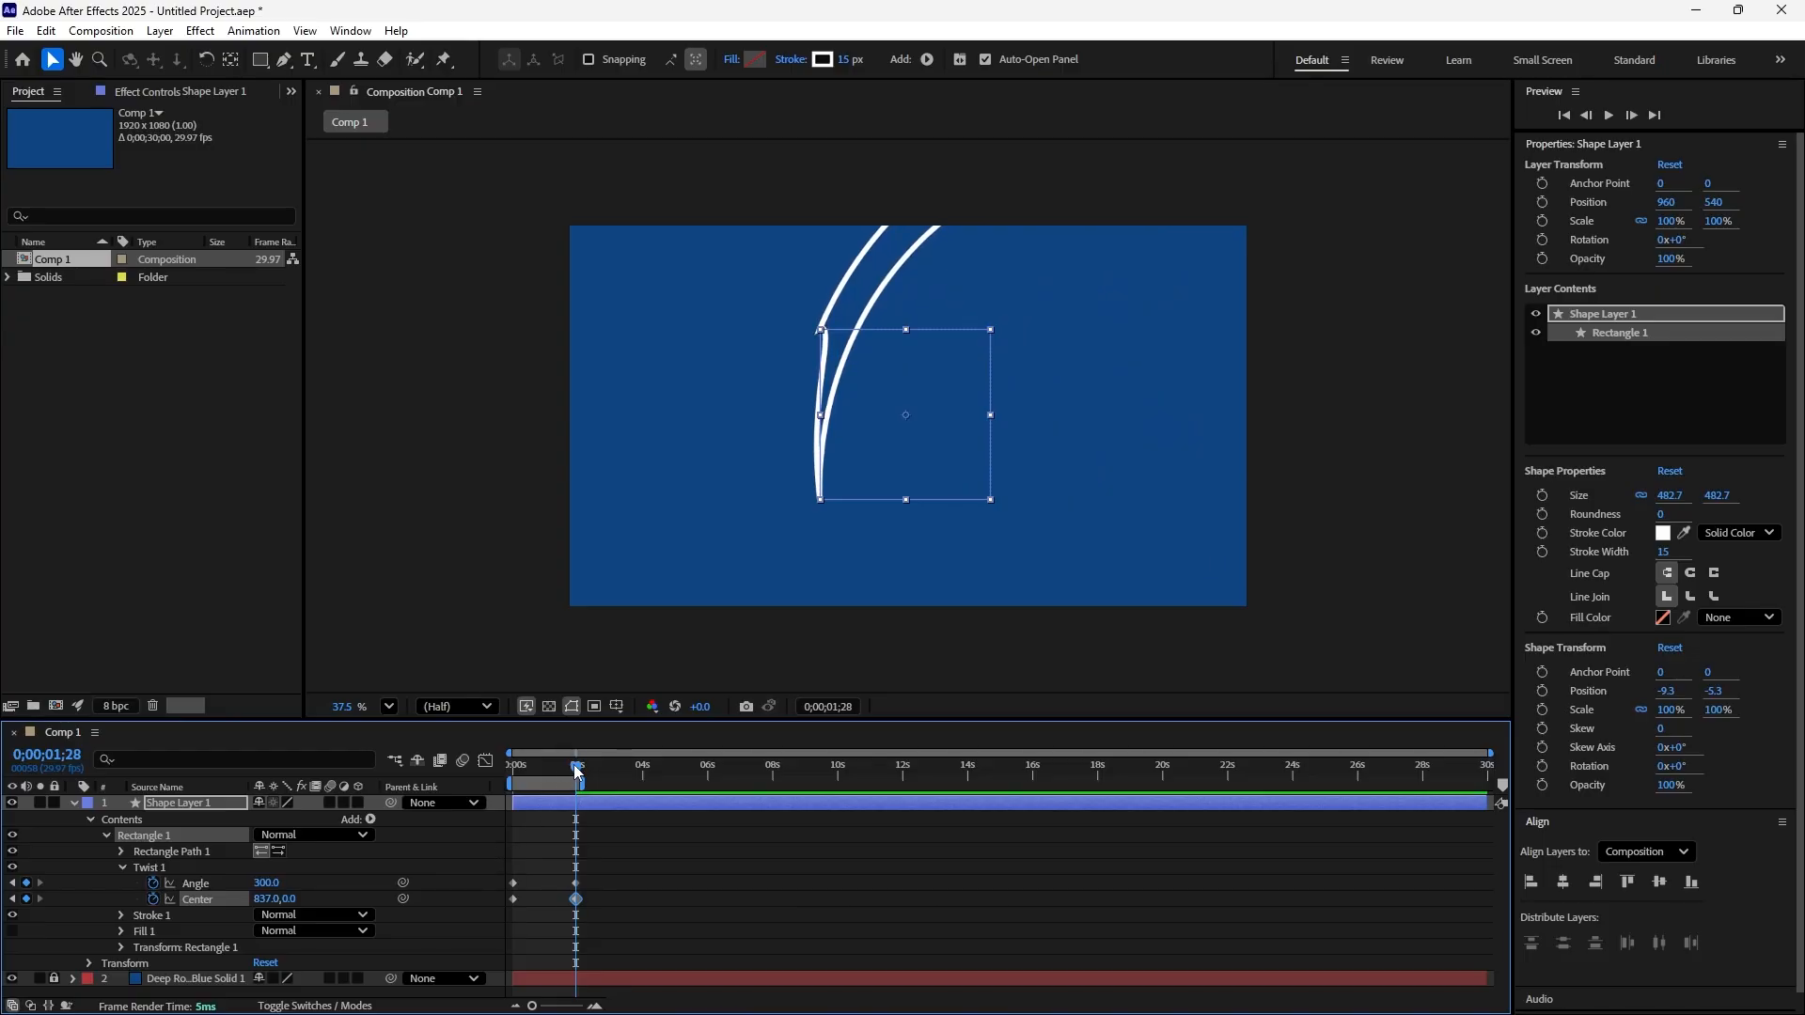
Preview the animation with the shifted twist center from the start and undo the second Center keyframe
drag(575, 773, 496, 778)
key(space)
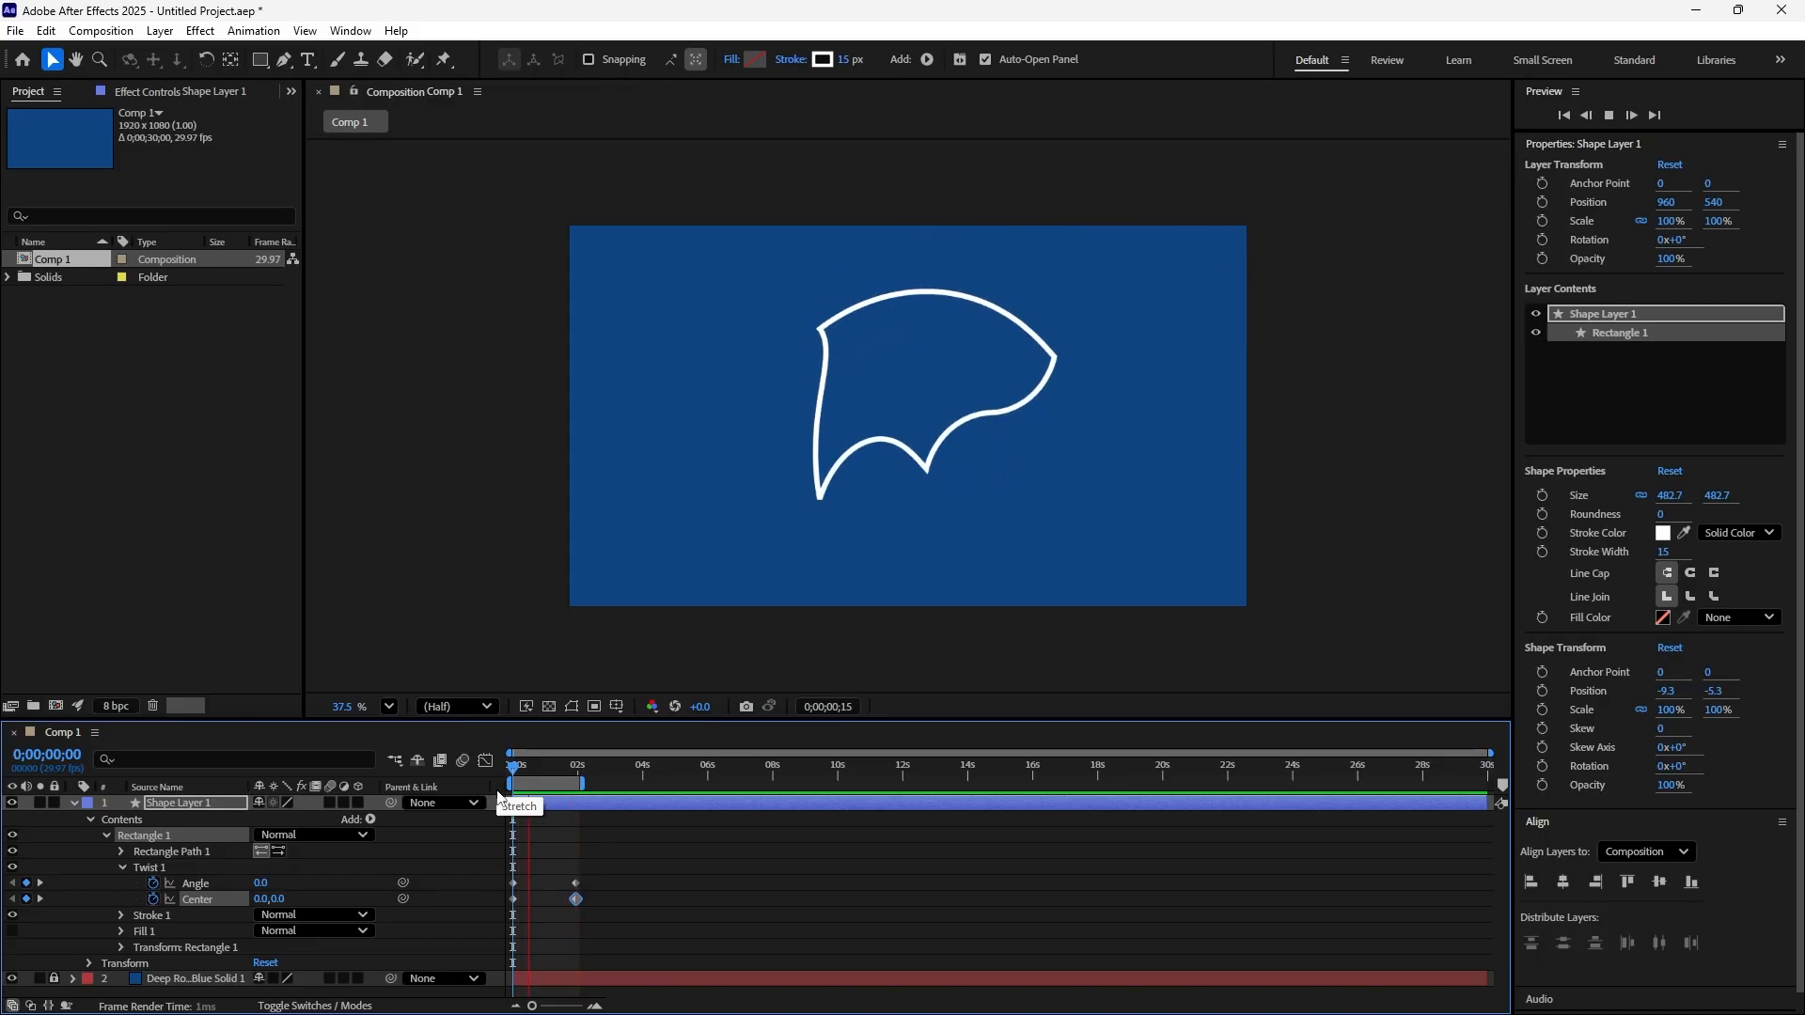
key(space)
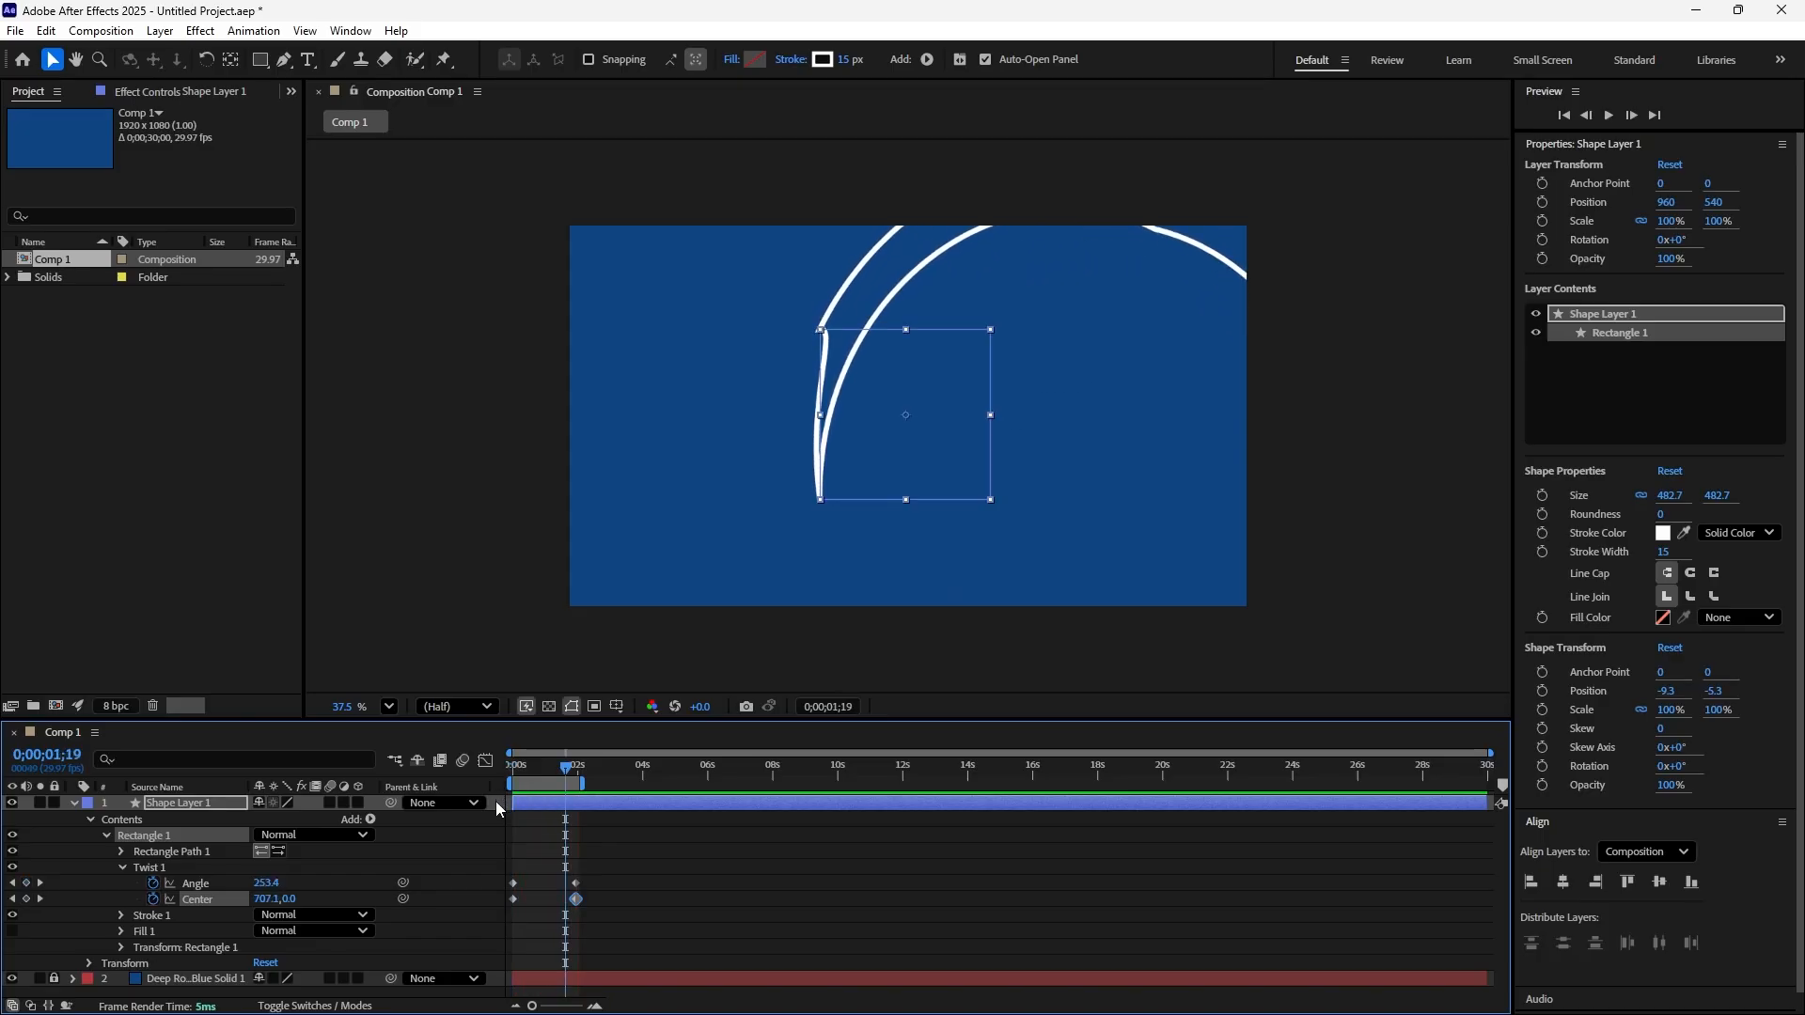
key(ctrl+z)
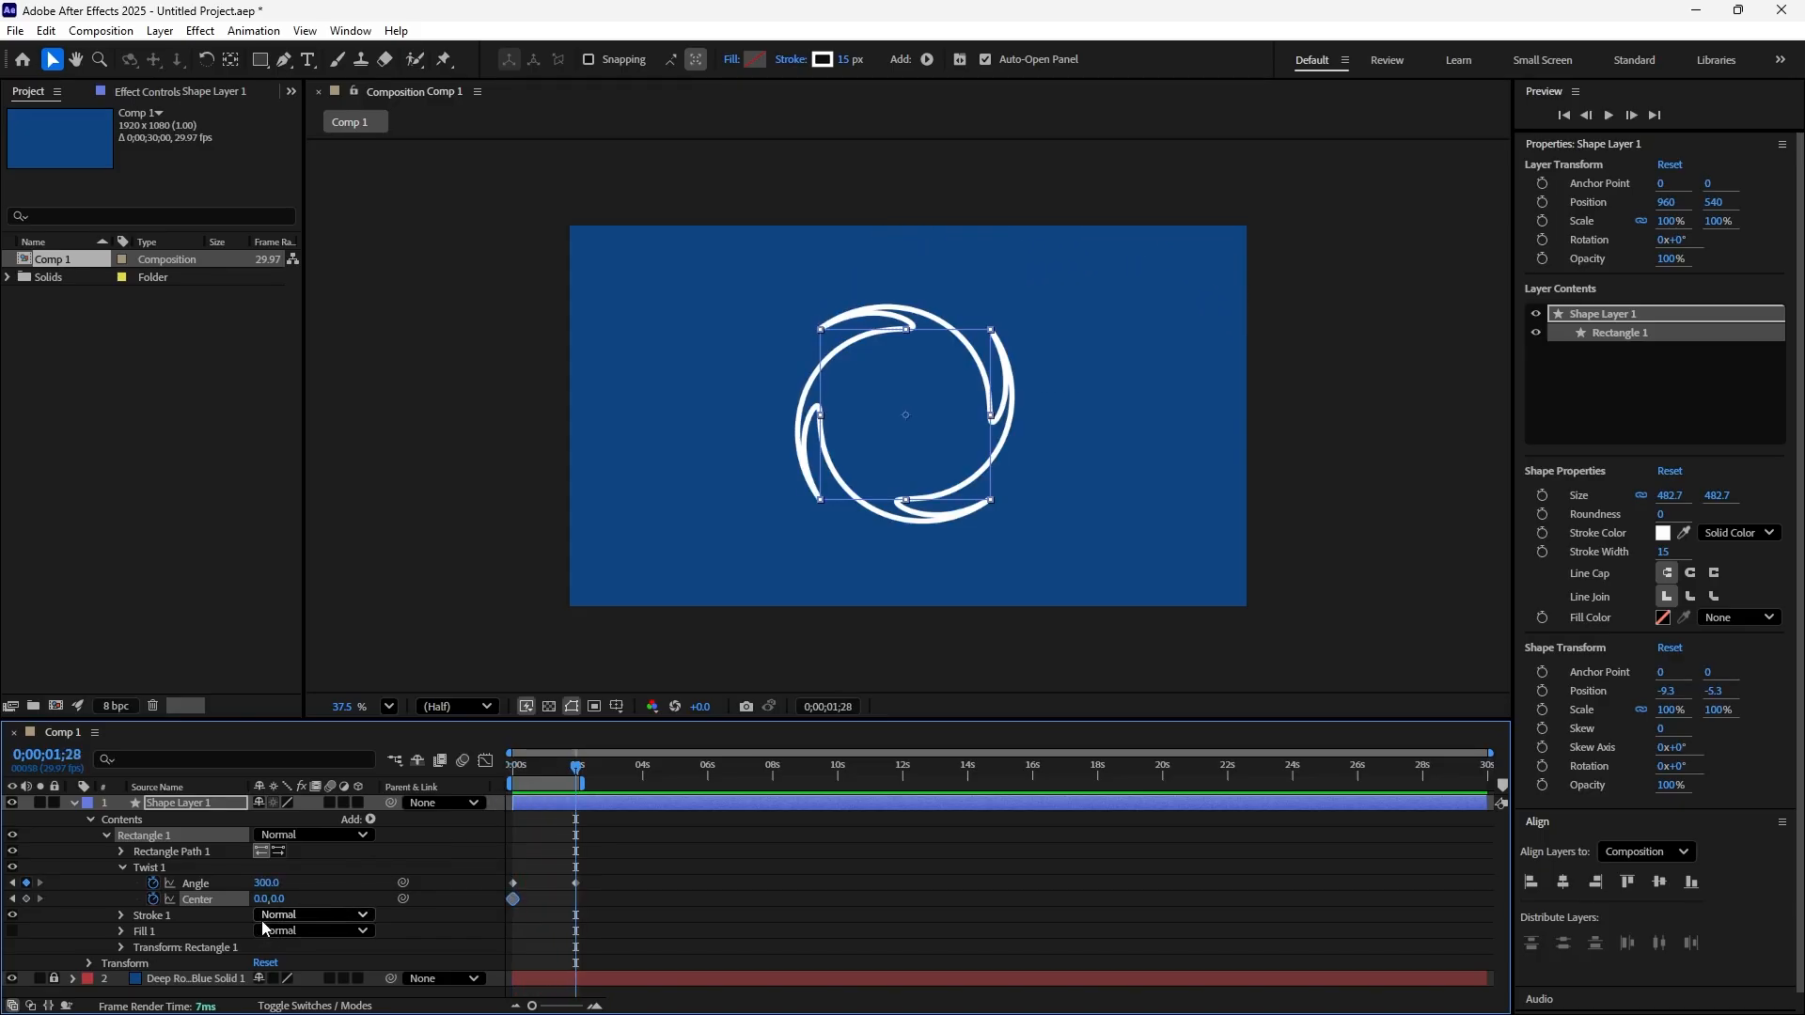
Try a Twist center of -39,0 at 0;00;01;28, previewing the animation before undoing the change
drag(256, 904, 219, 900)
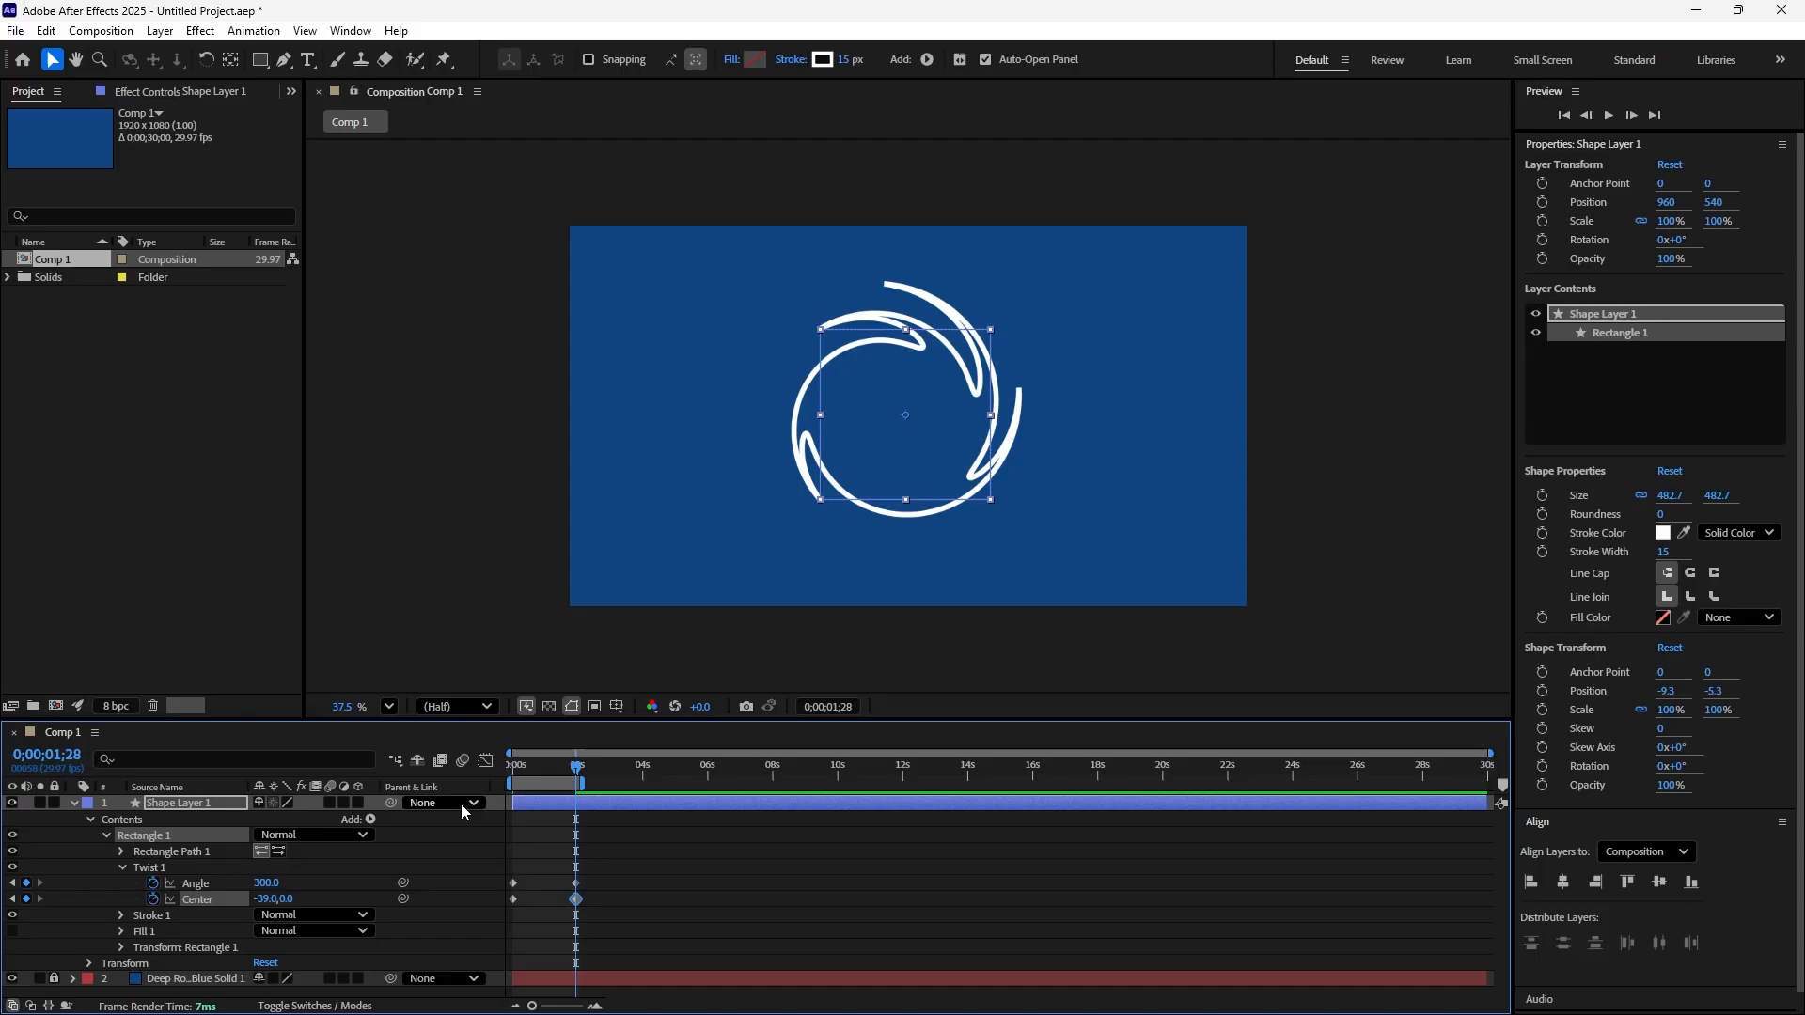
key(space)
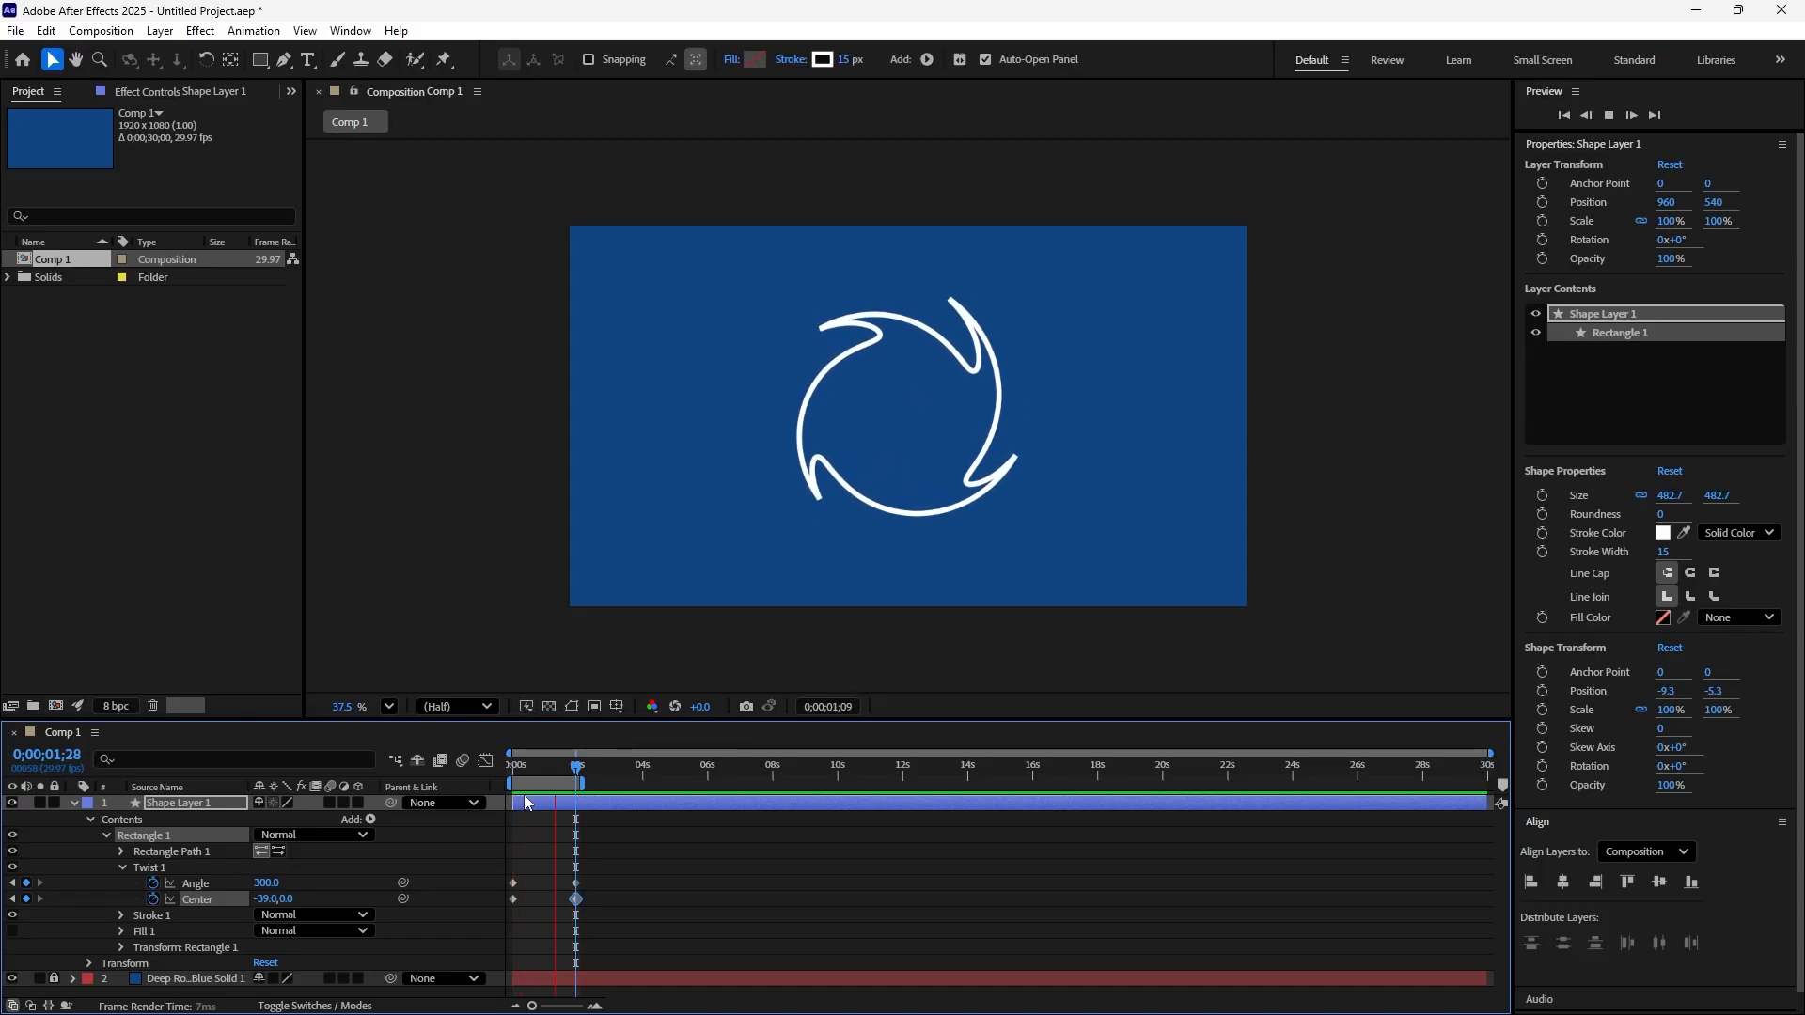
key(space)
key(ctrl+z)
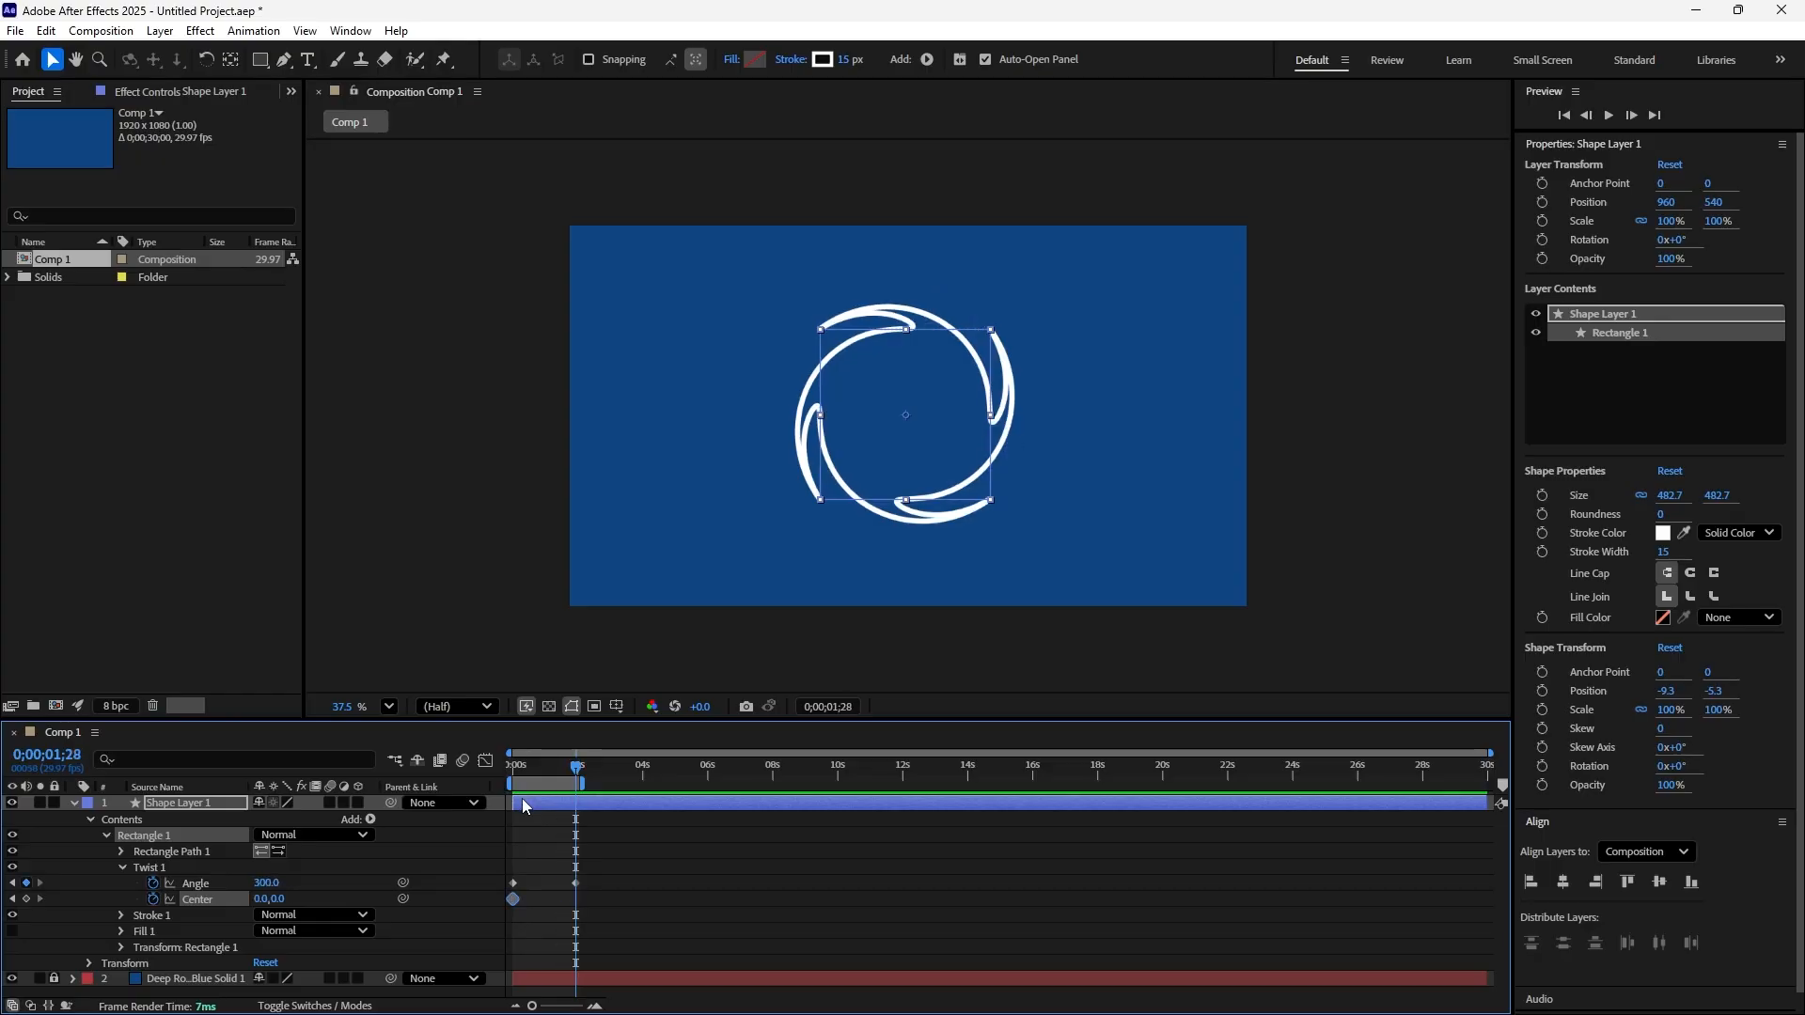
Keyframe the square's Stroke Width at 0;00;00;00 with a value of 0
click(121, 916)
scroll(182, 860, down, 1)
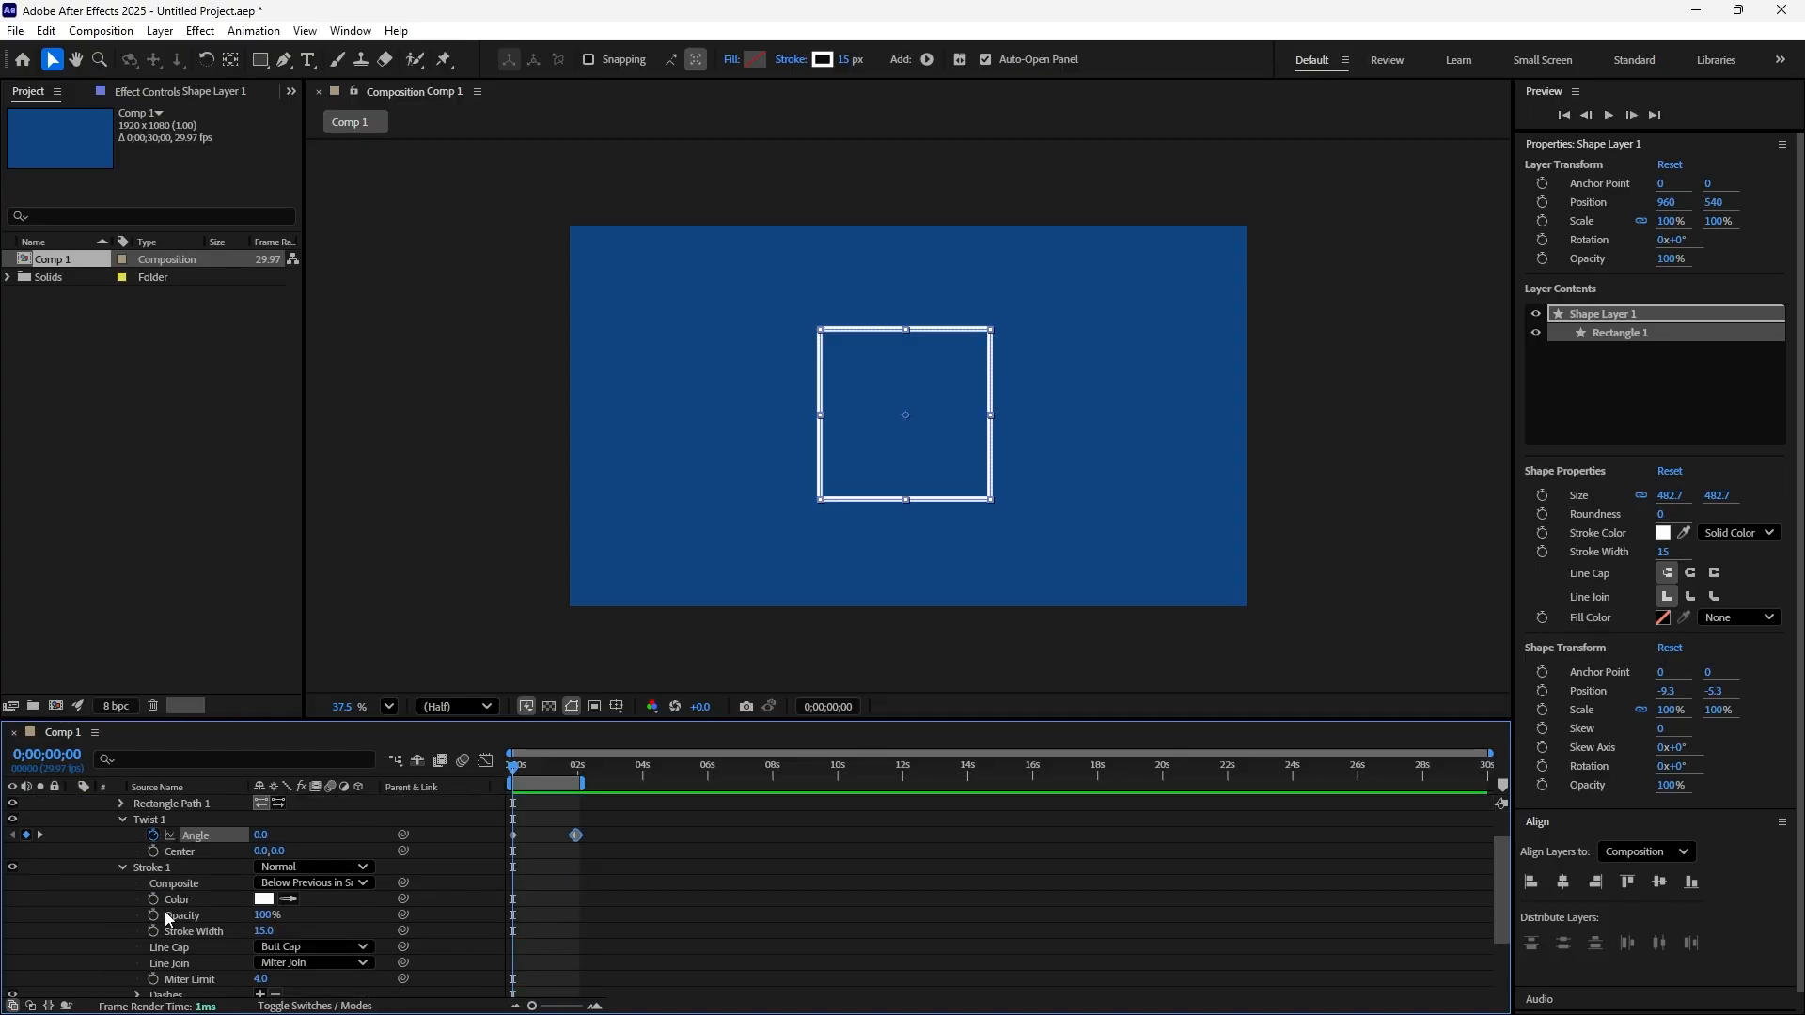
scroll(192, 912, up, 1)
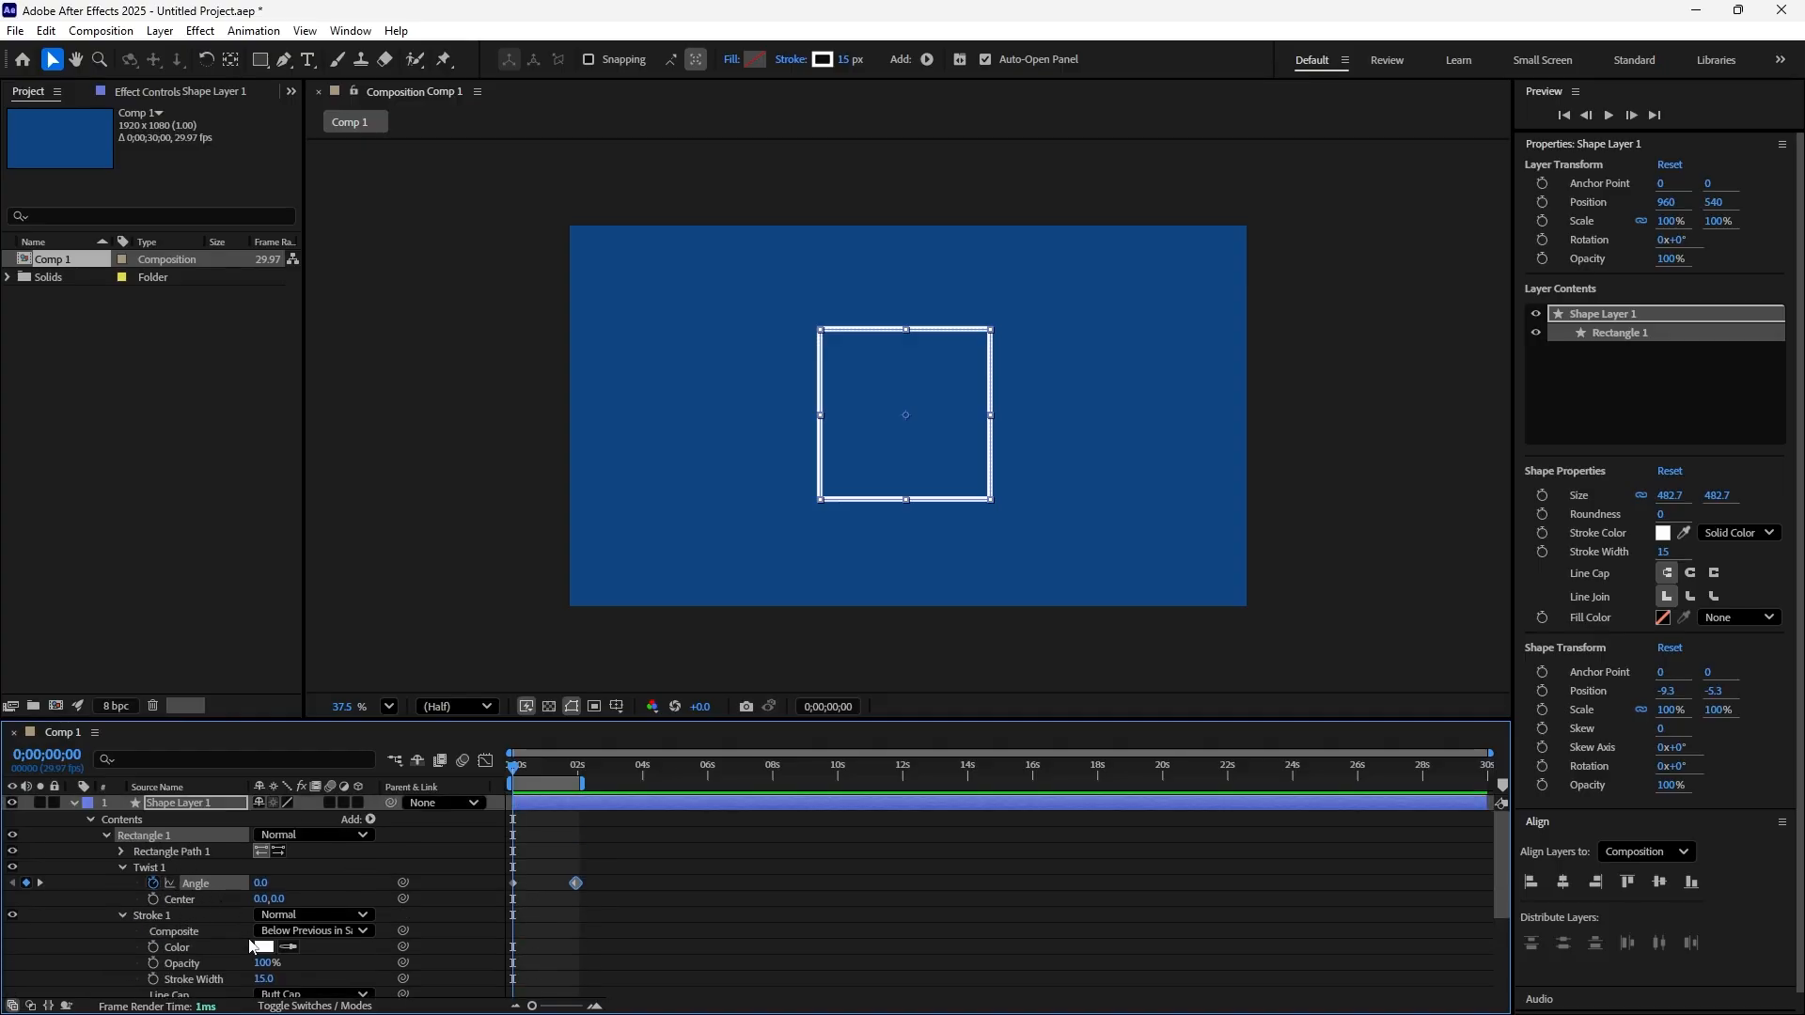
scroll(248, 933, down, 1)
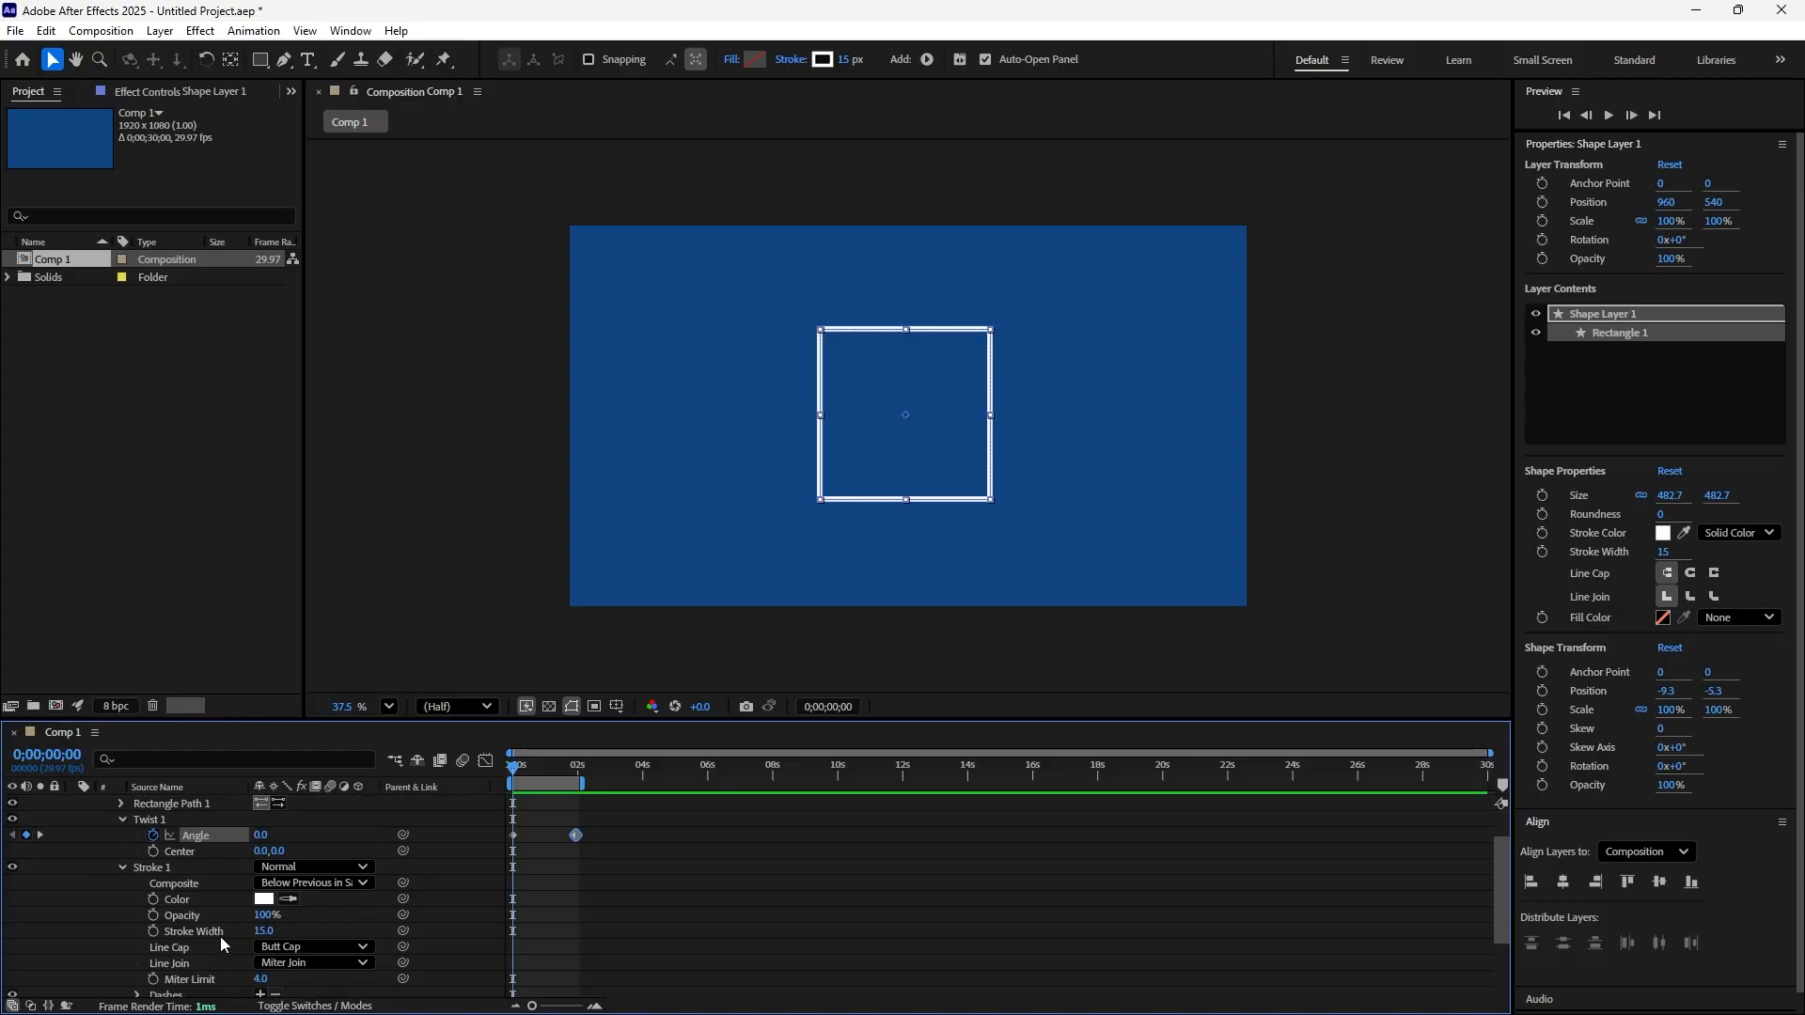
click(153, 931)
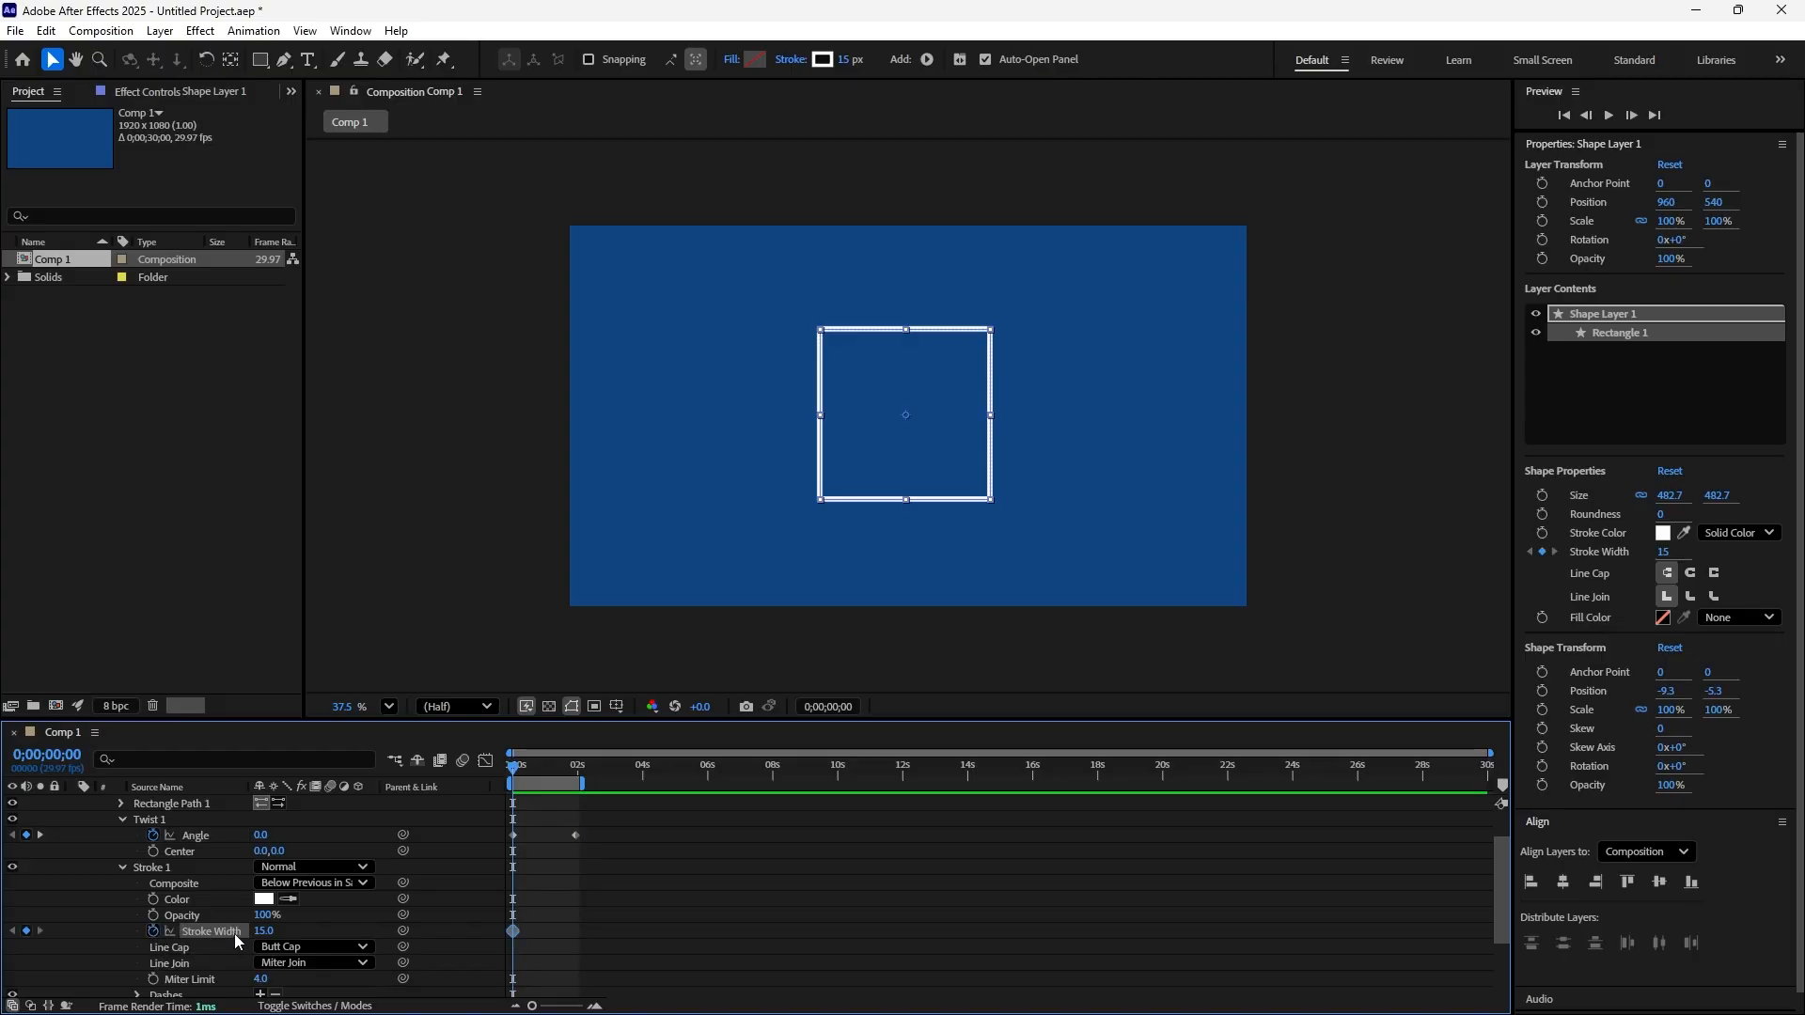
drag(259, 932, 242, 930)
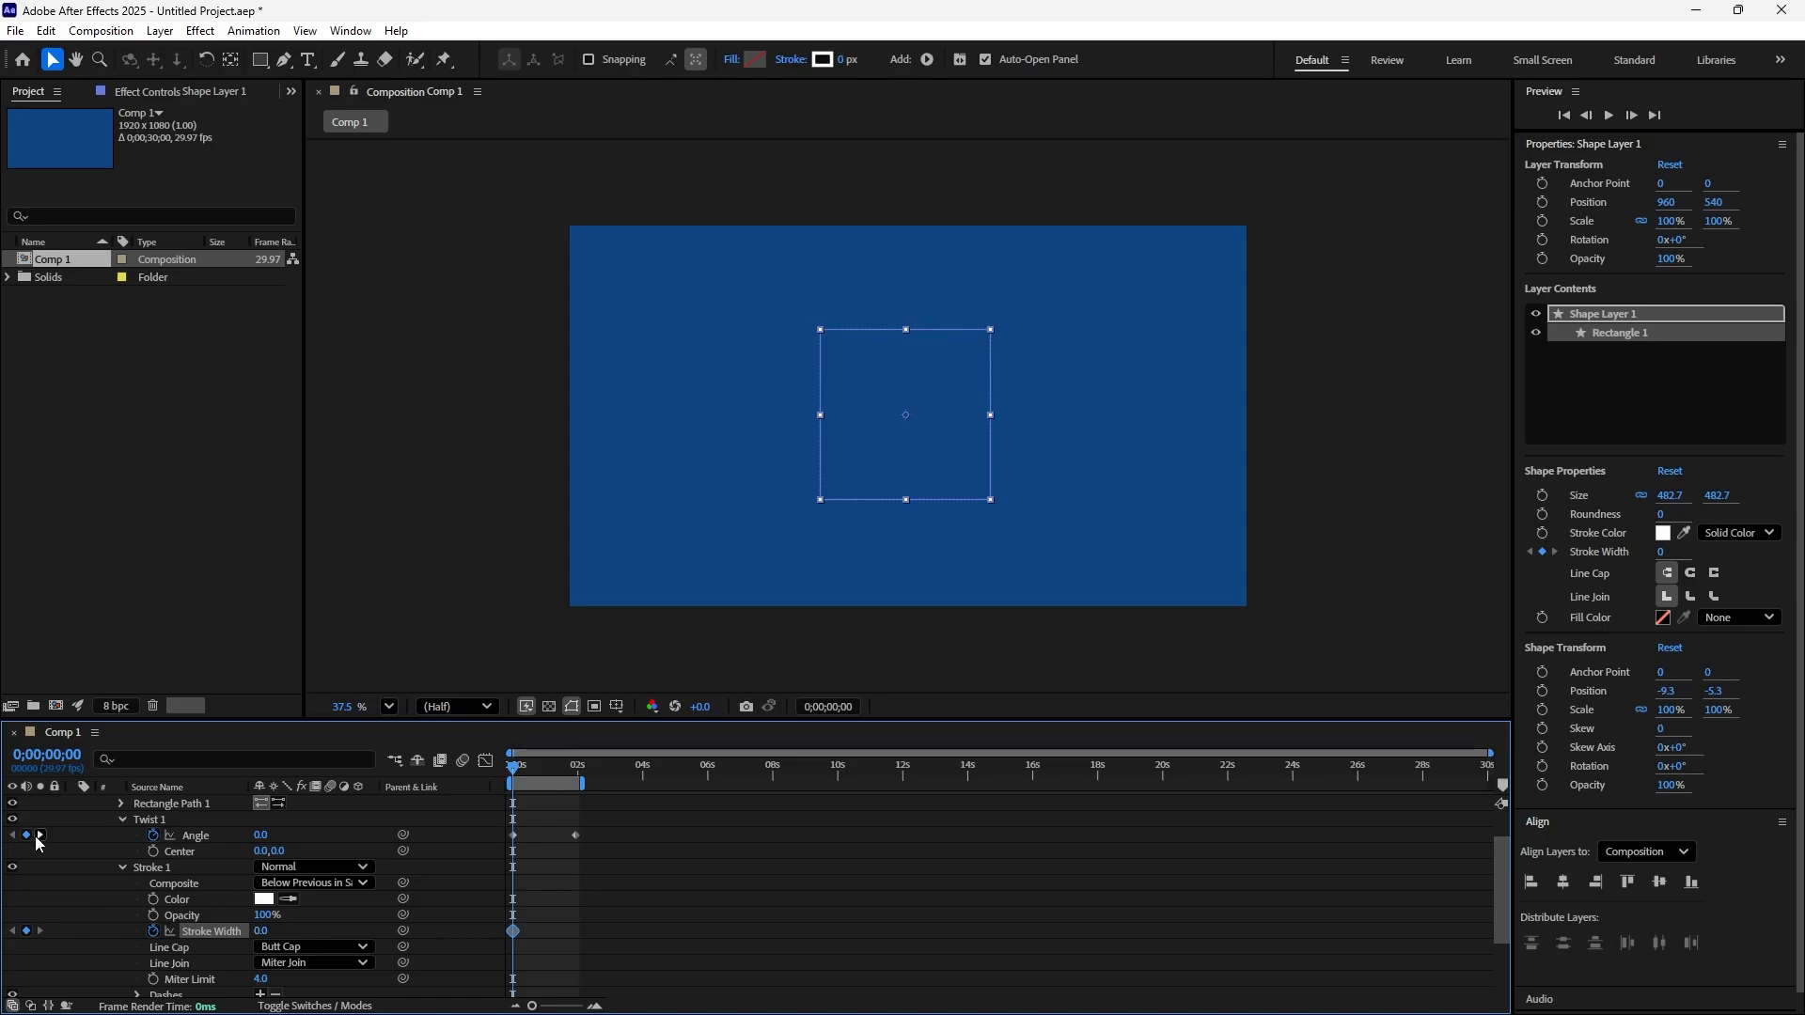
Add a second Stroke Width keyframe of 17 at 0;00;01;28 and preview the animation from the start
click(40, 834)
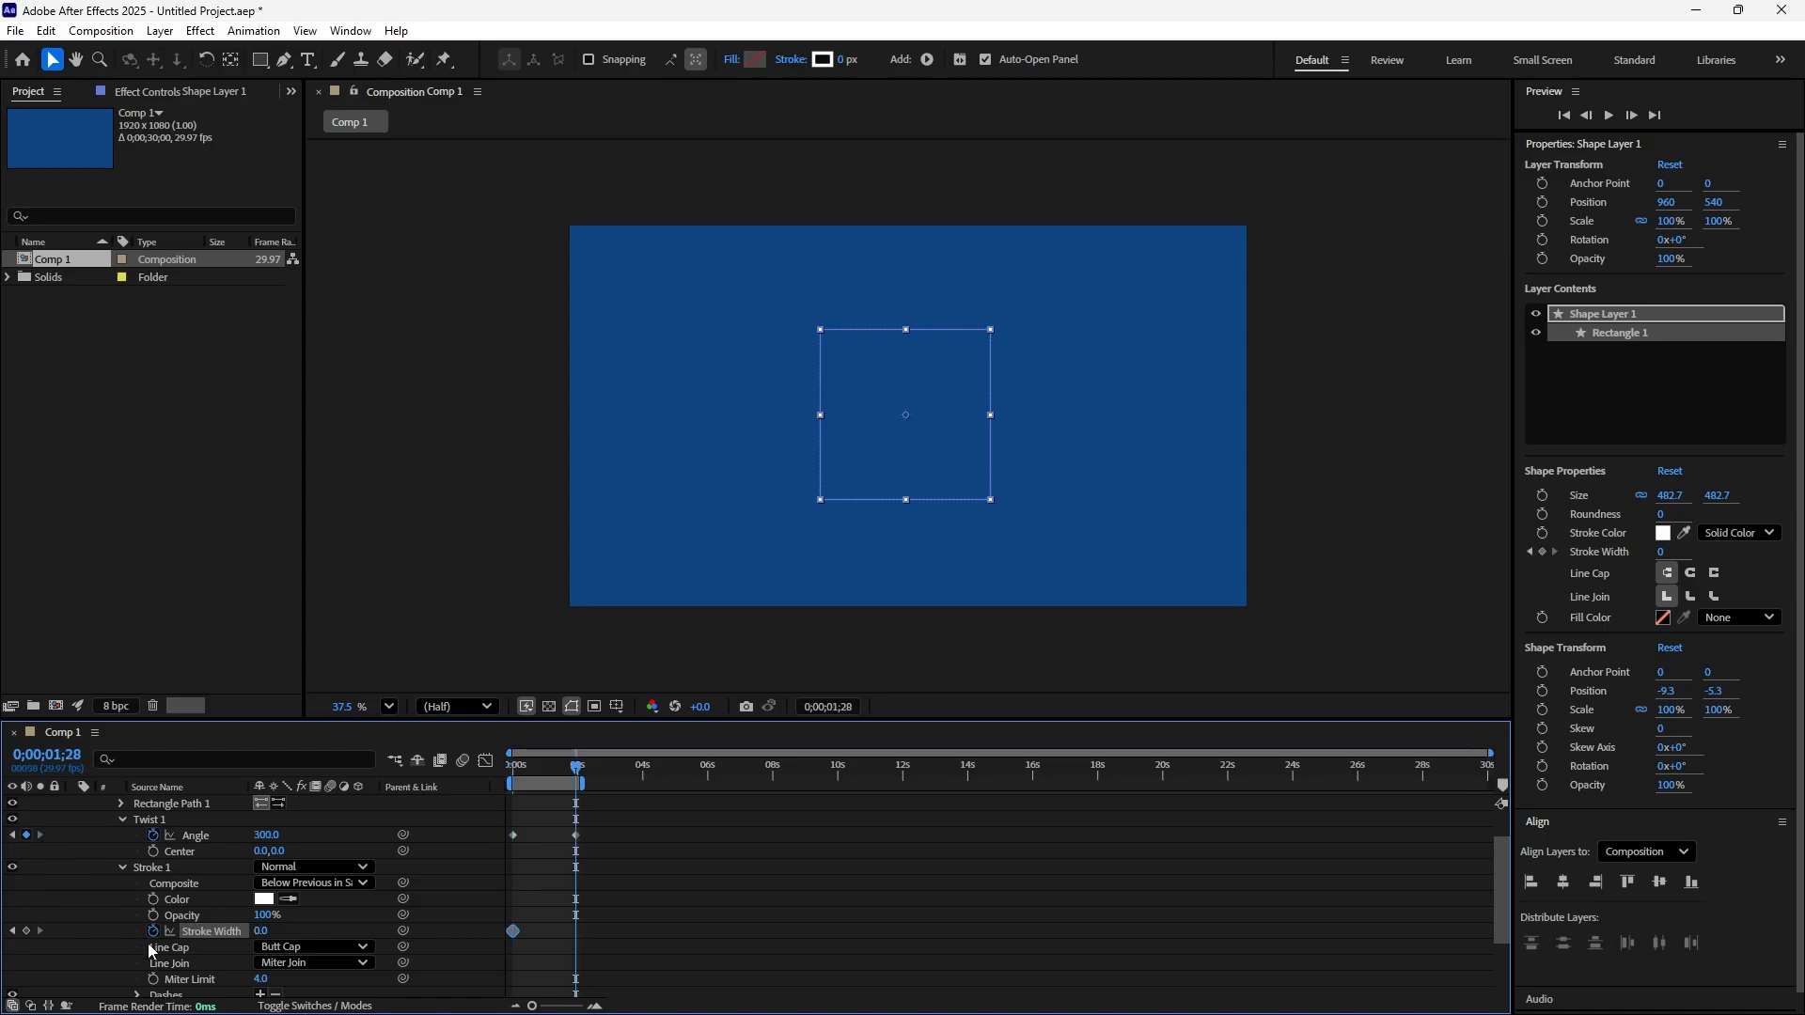
drag(260, 932, 275, 930)
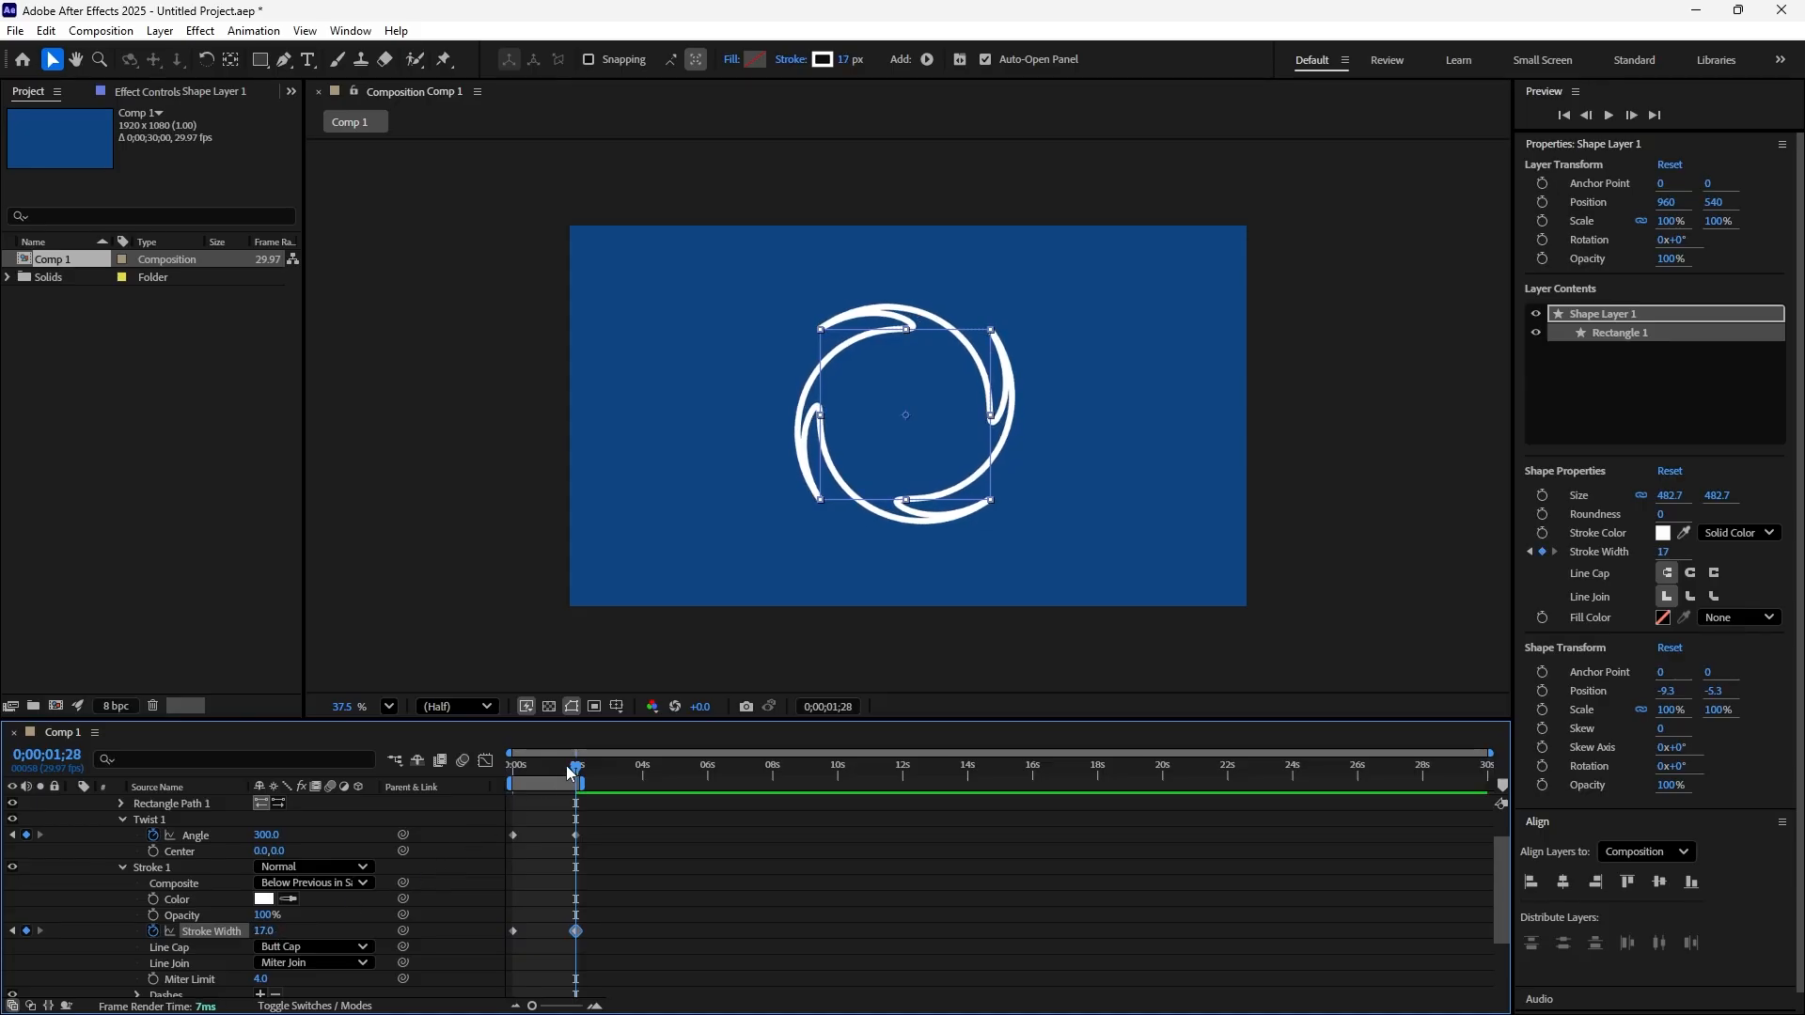
key(Home)
key(space)
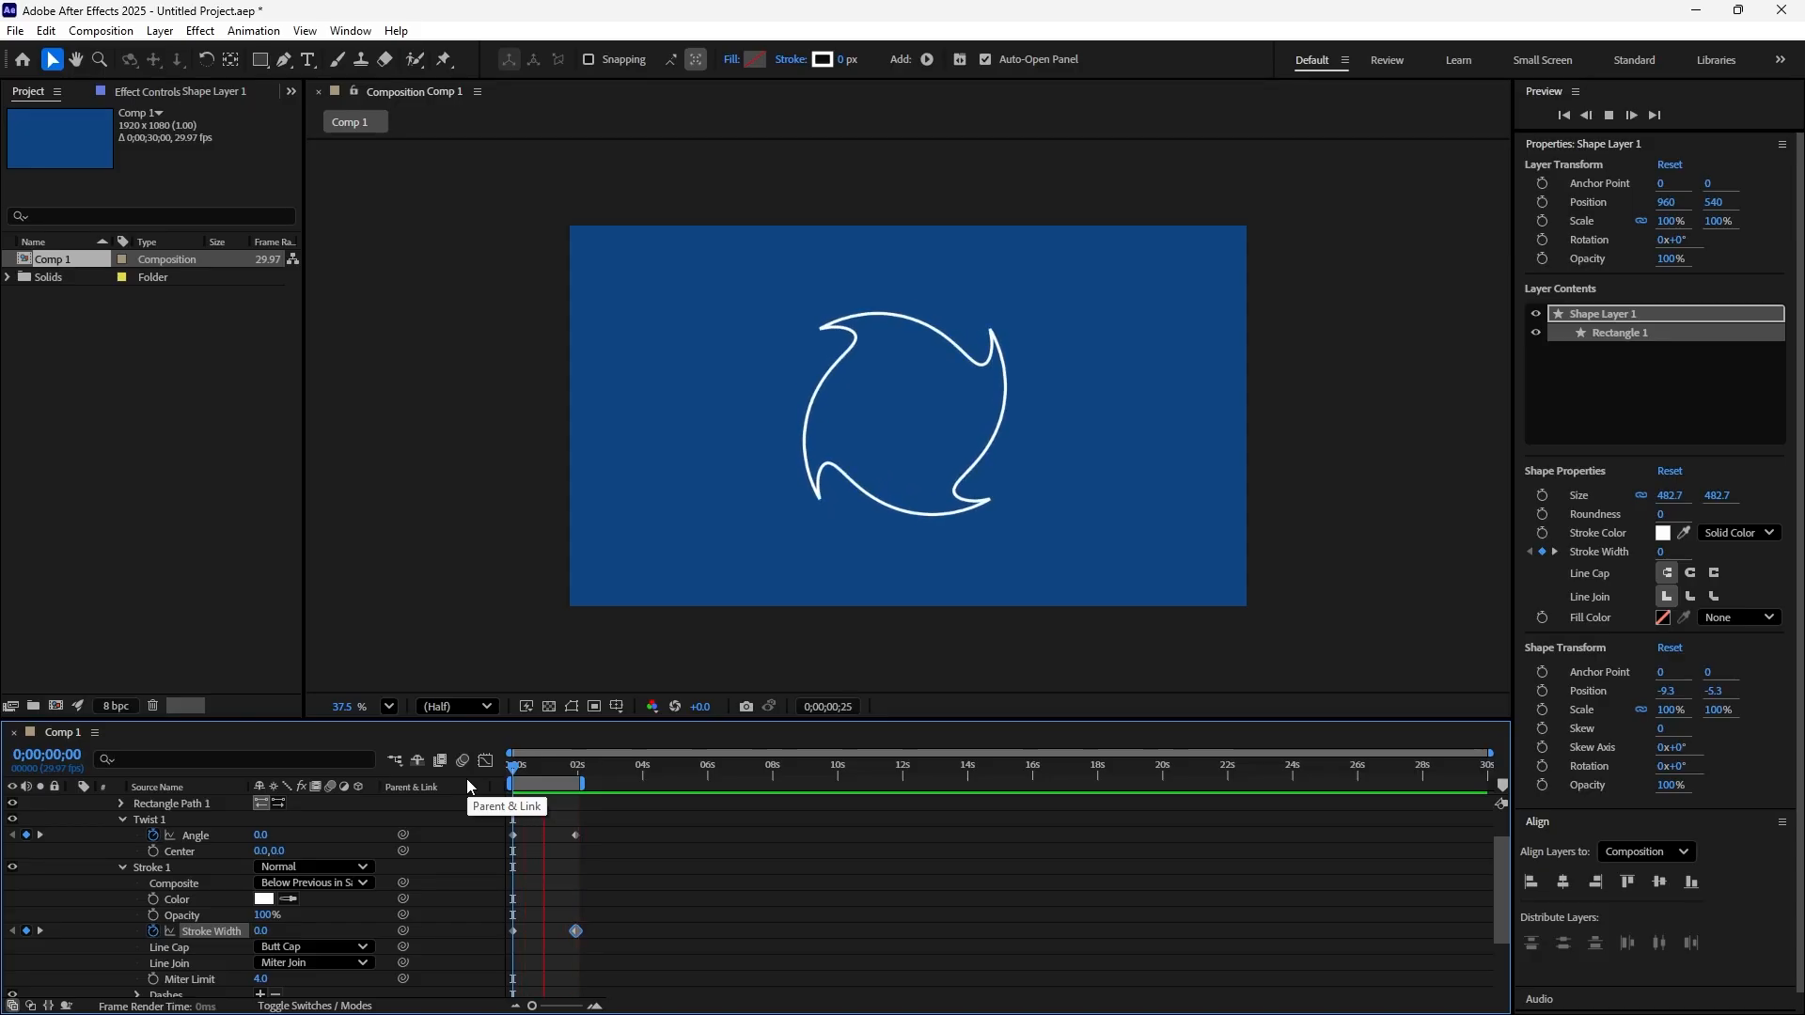
key(space)
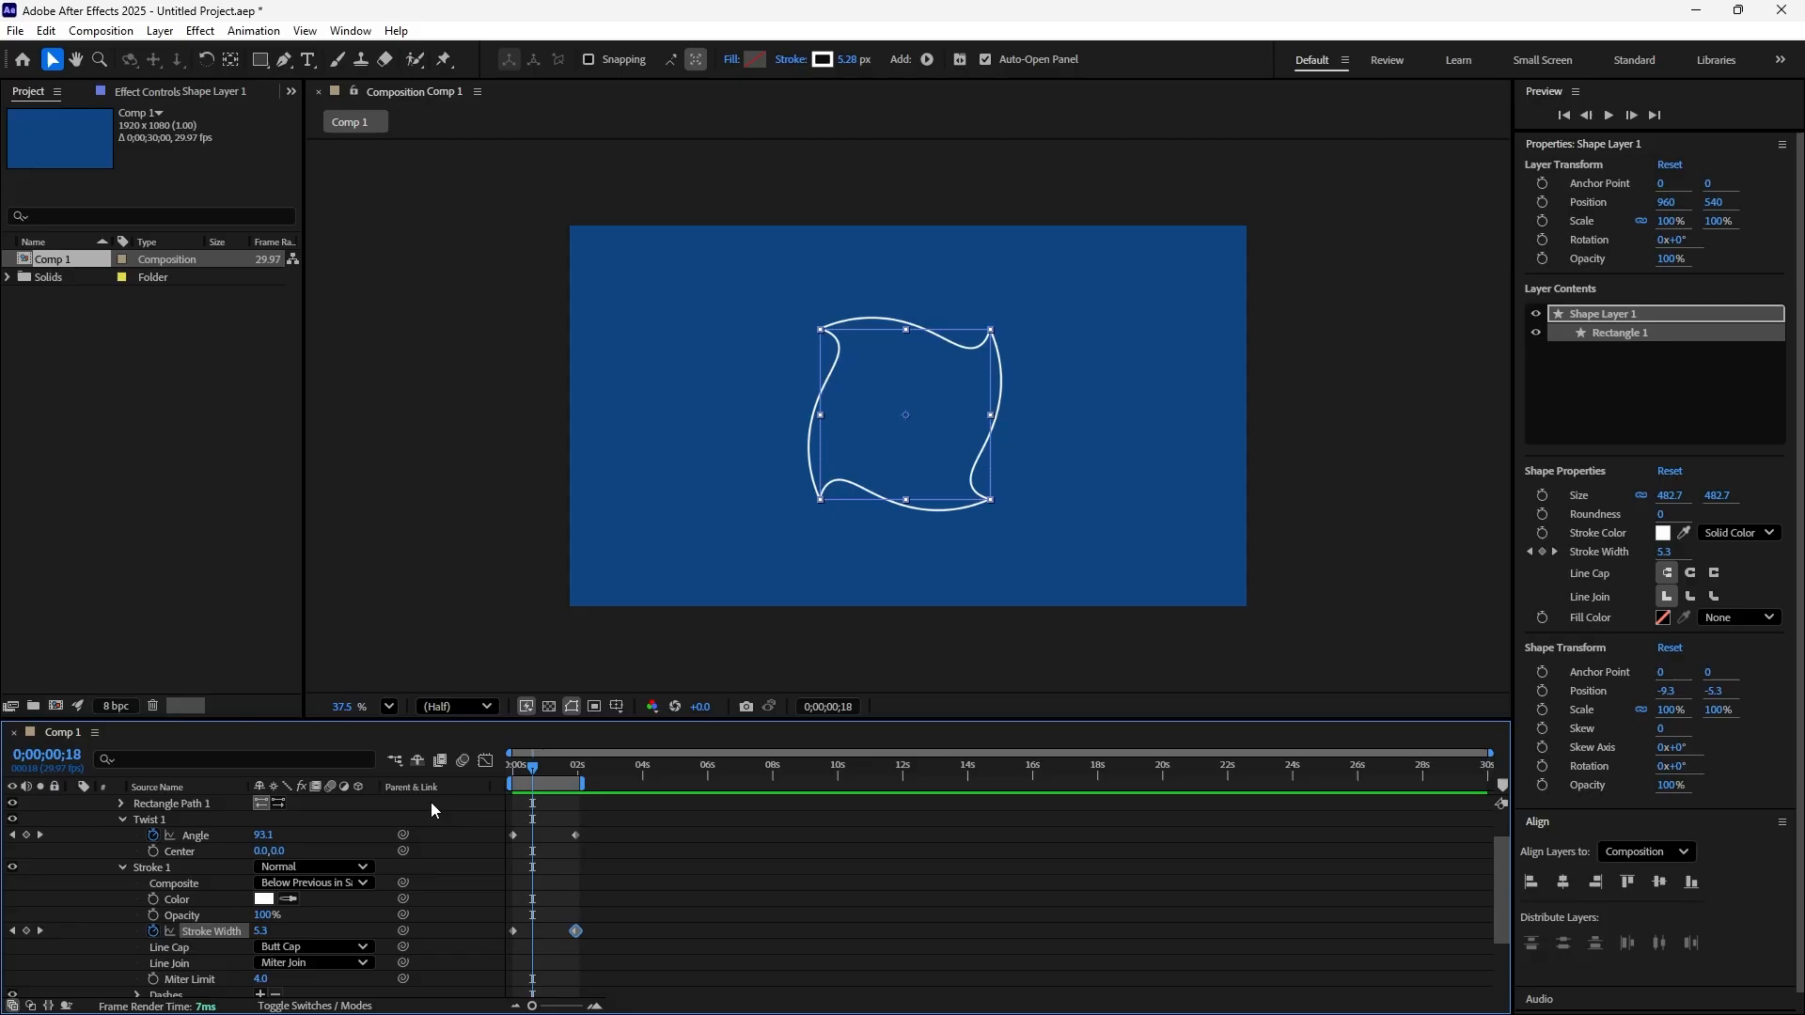
Undo the second Stroke Width keyframe and delete the square's shape layer from the composition
key(k)
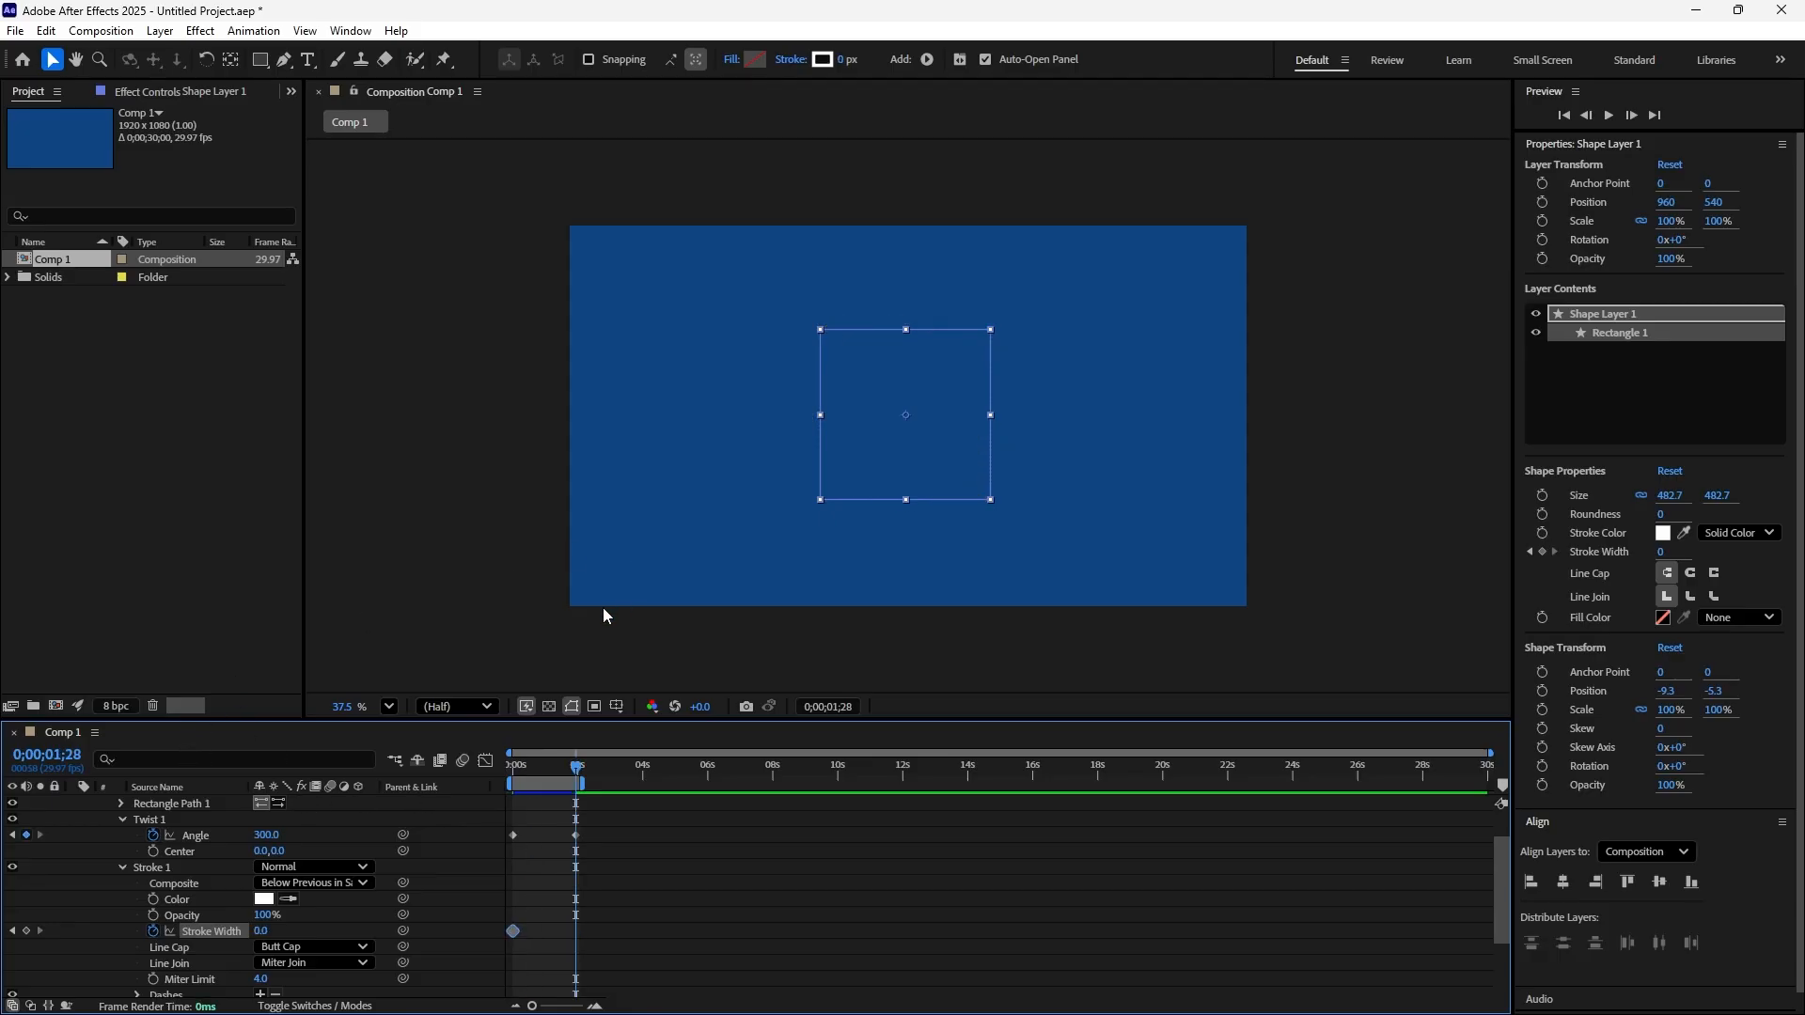
drag(702, 281, 1131, 607)
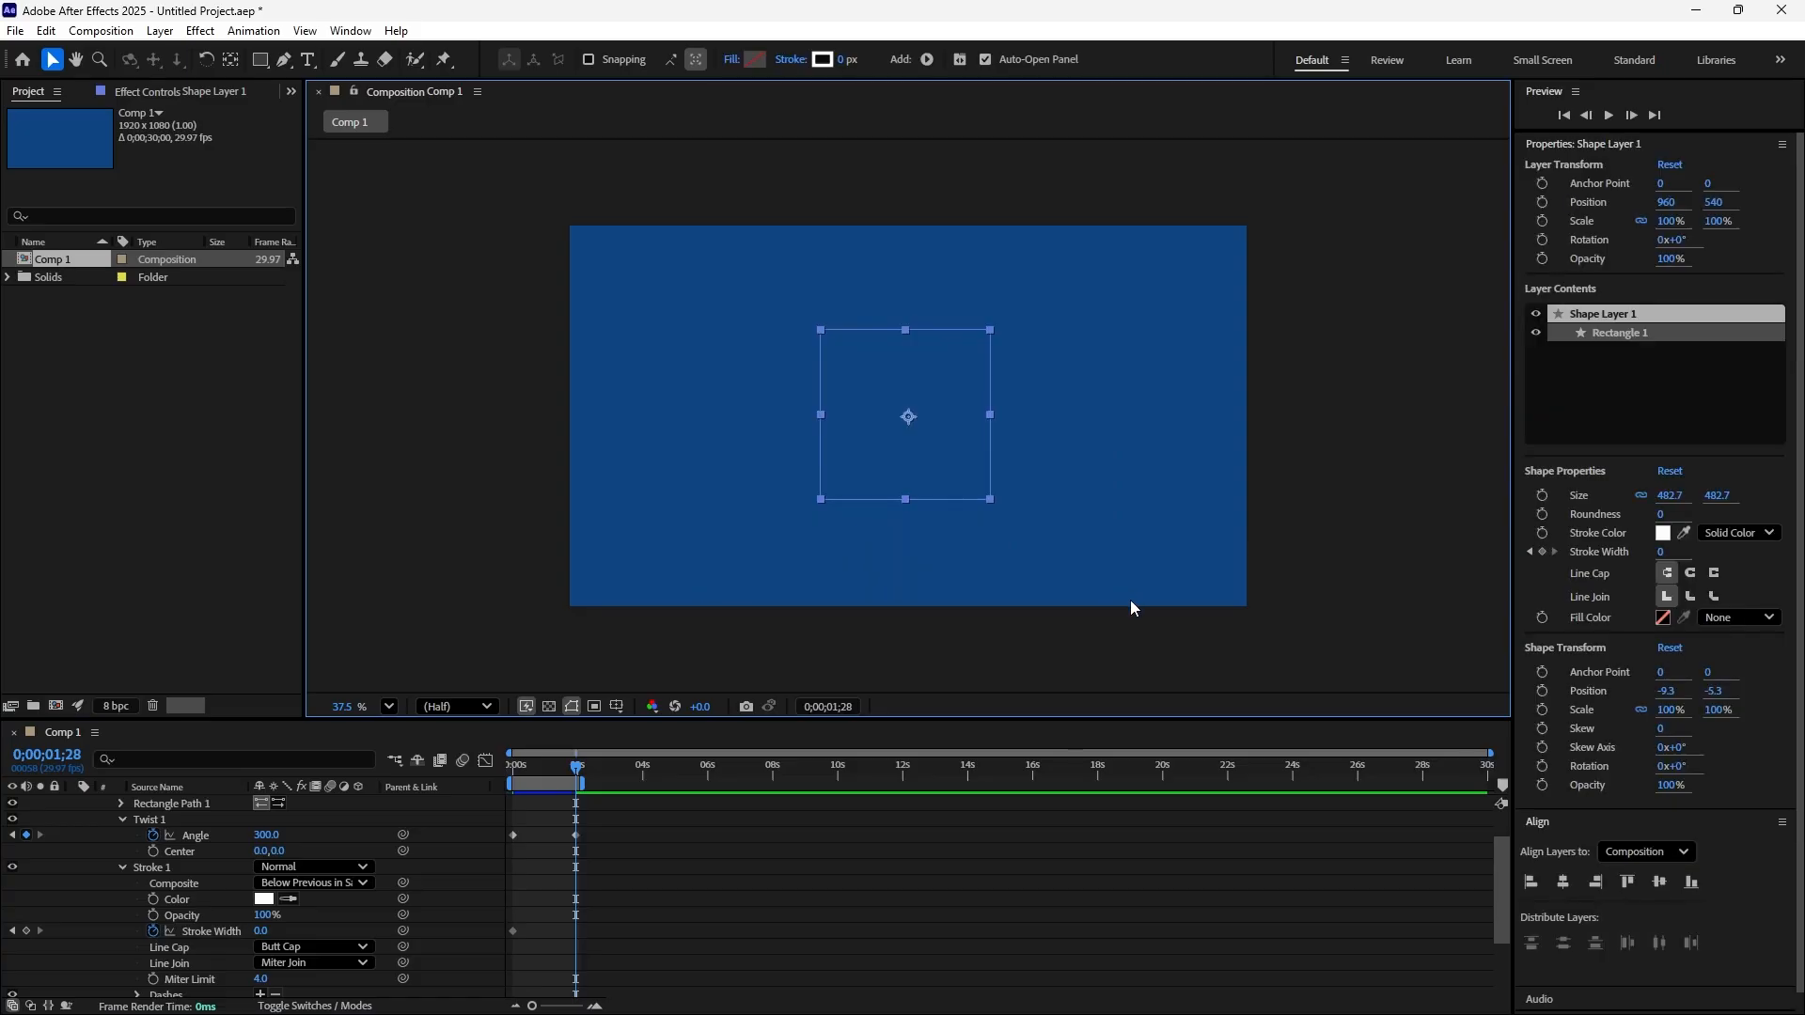
key(Delete)
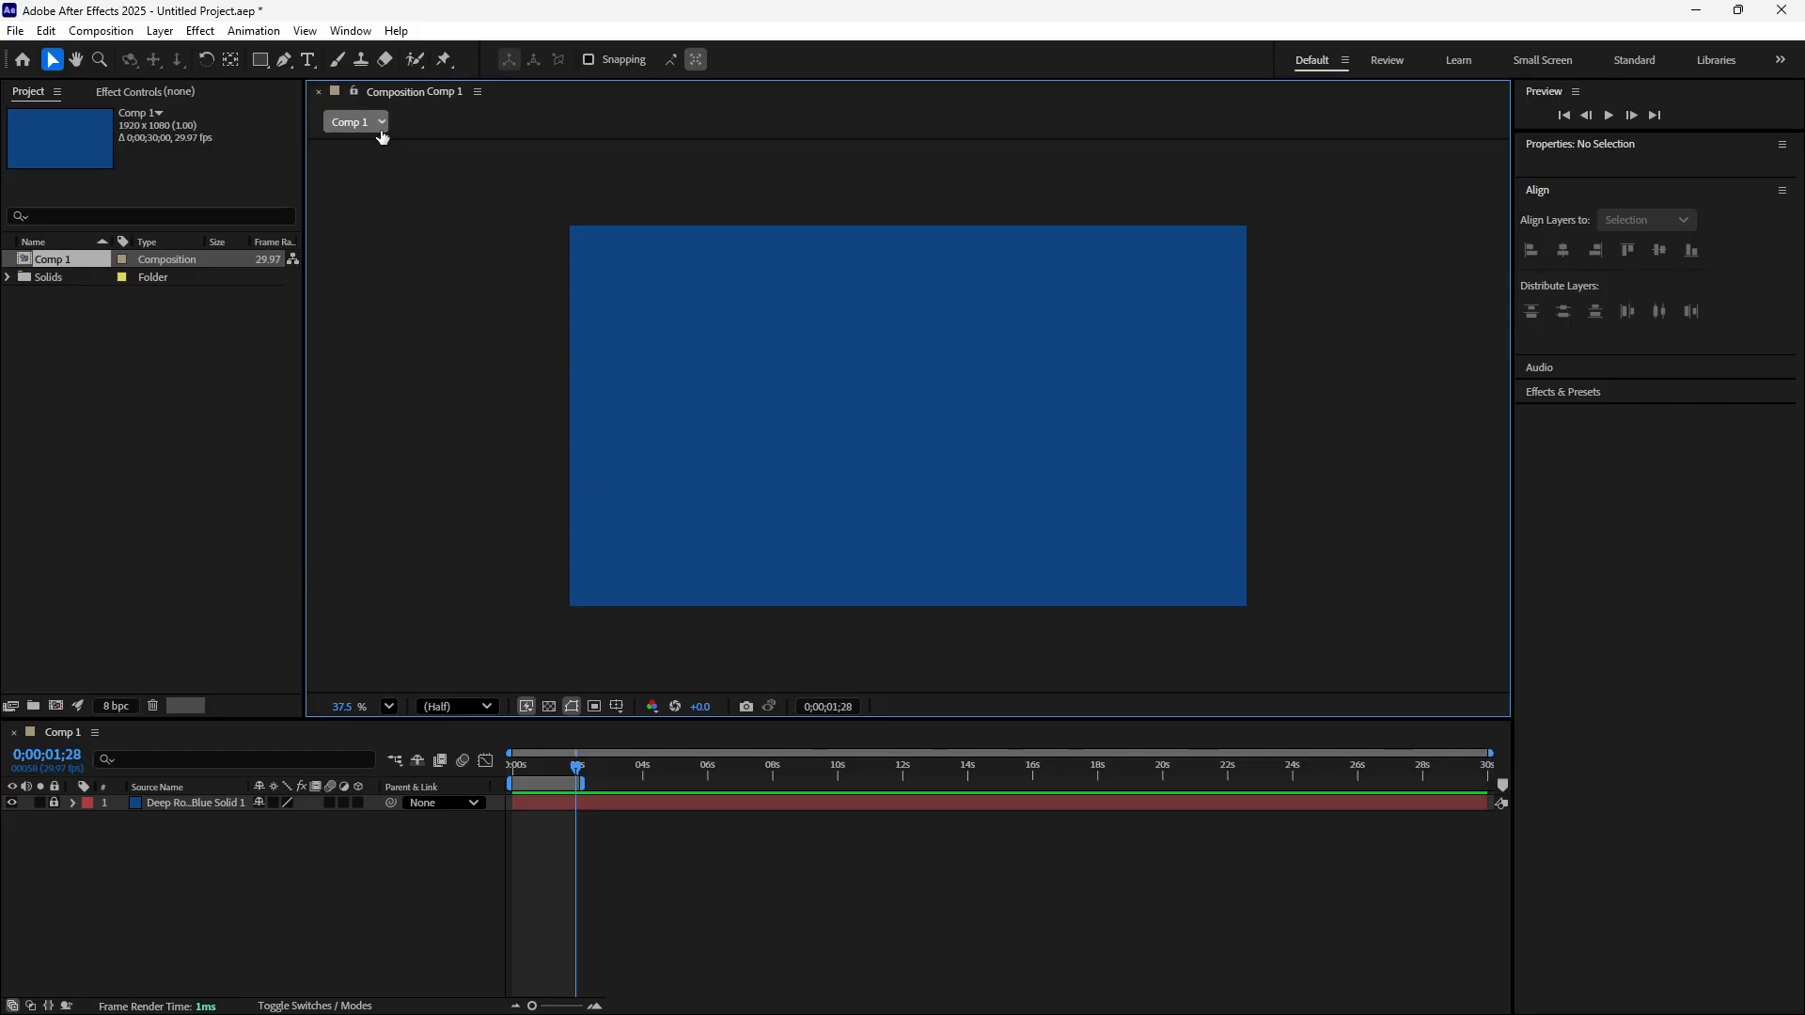
Create a text layer reading "TWIST" and move it to the composition's center, at about 616, 608
click(307, 59)
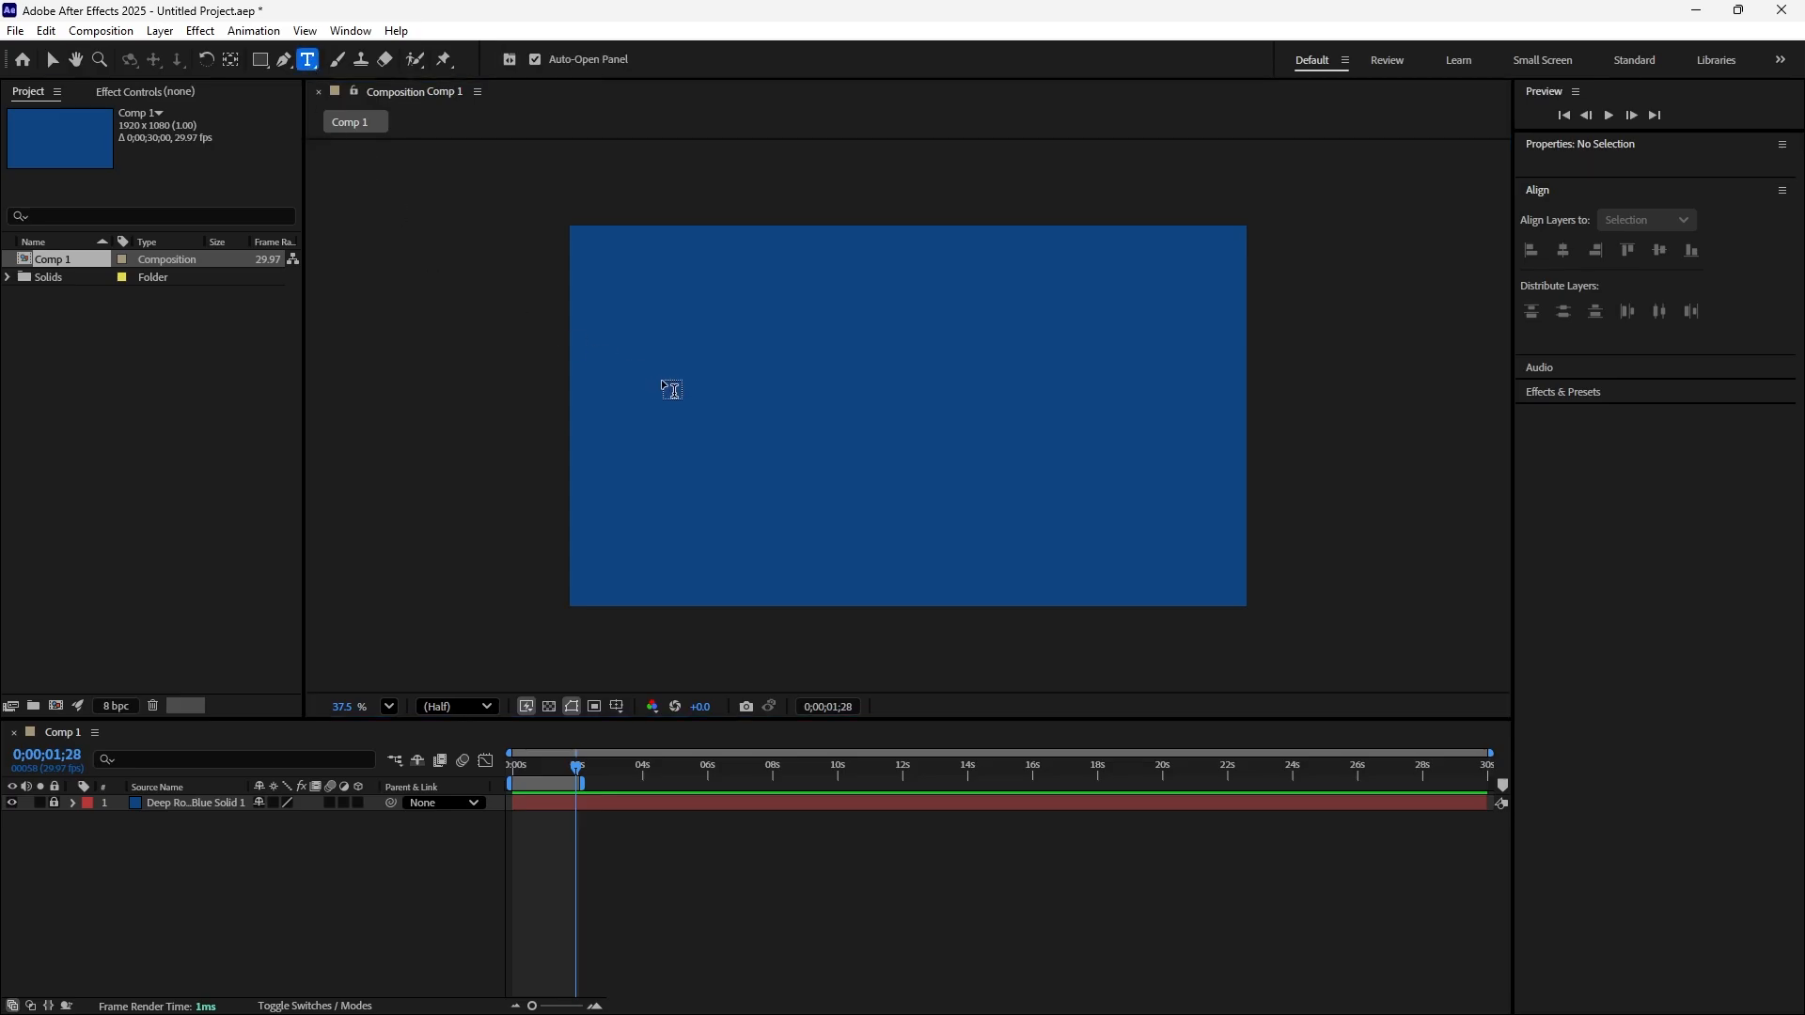
click(749, 402)
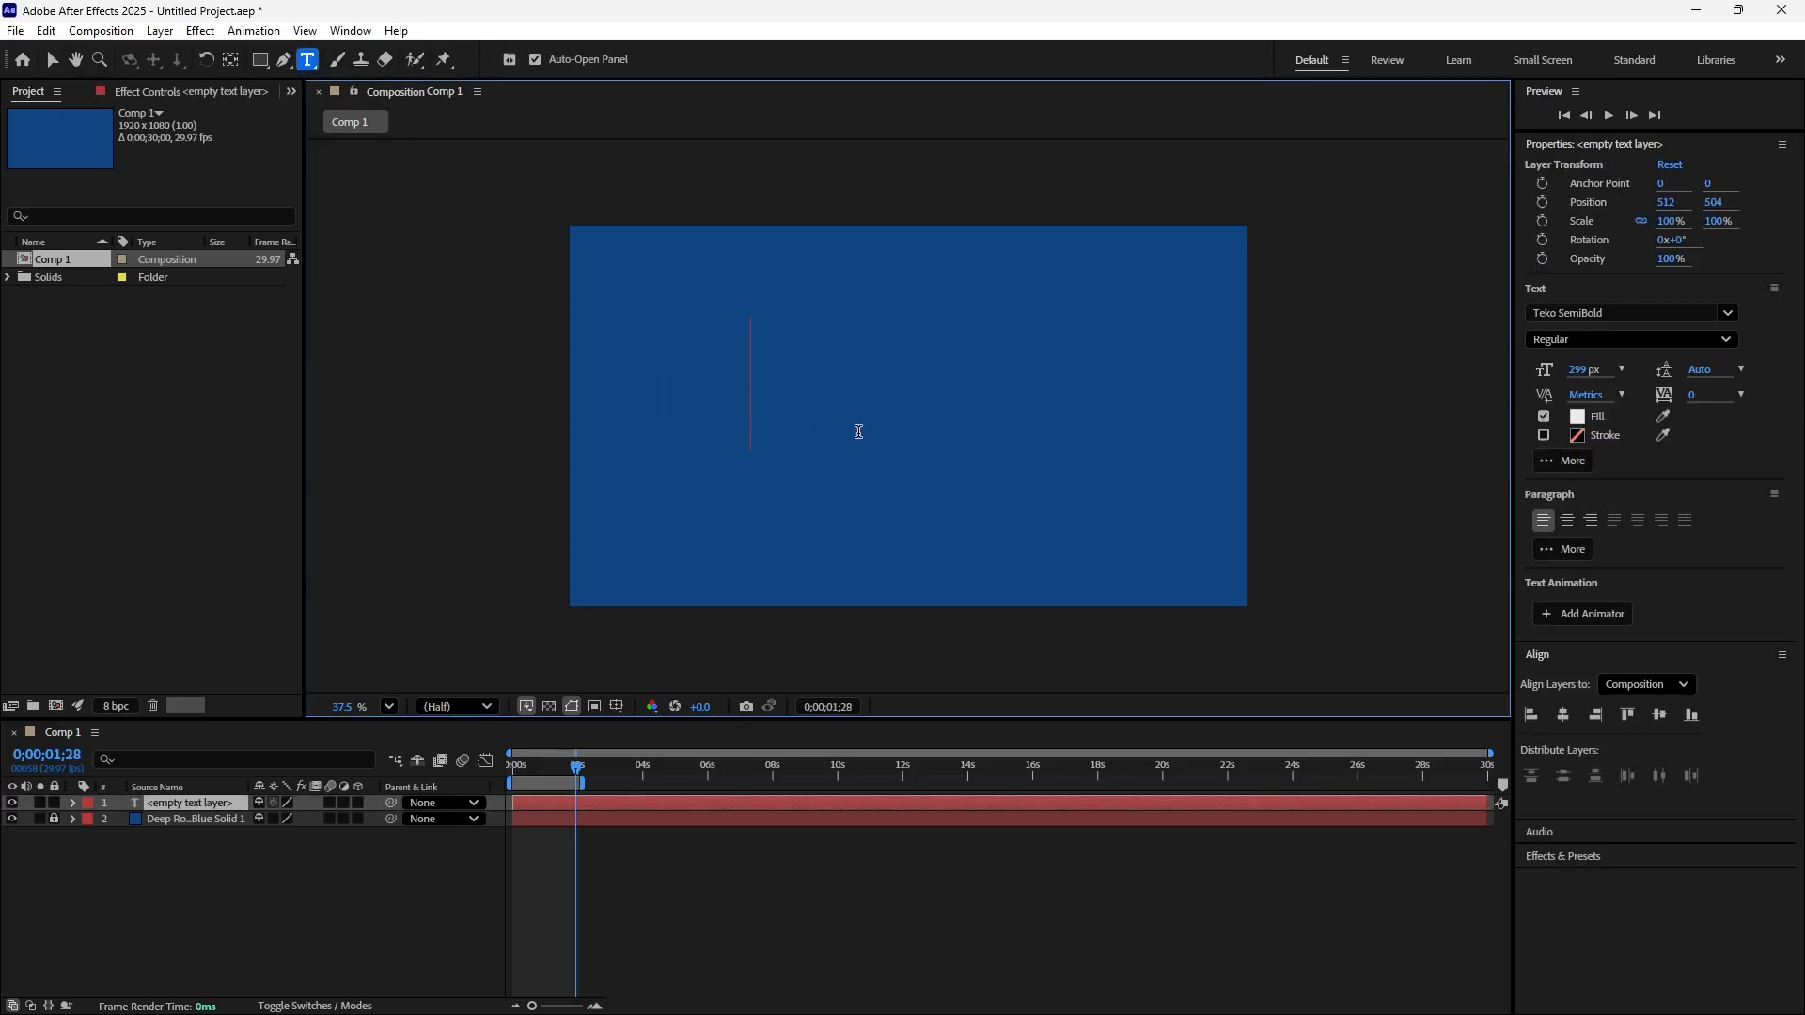
text(T)
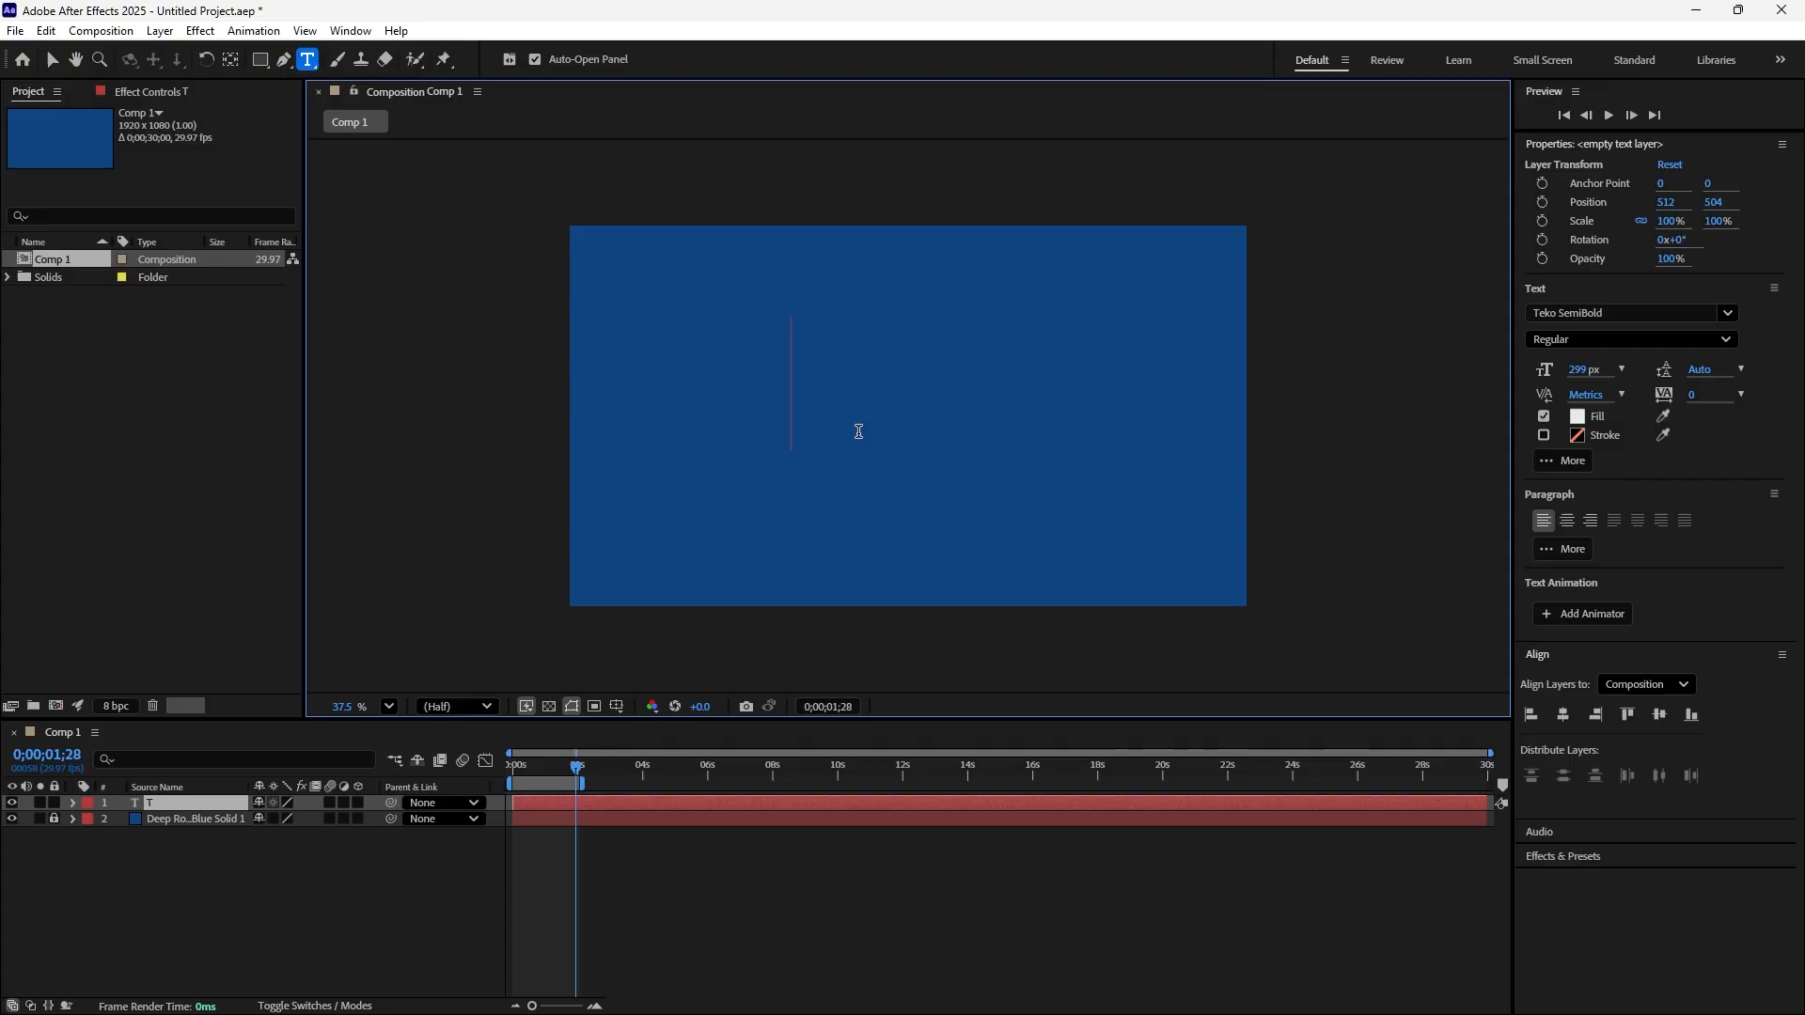
text(W)
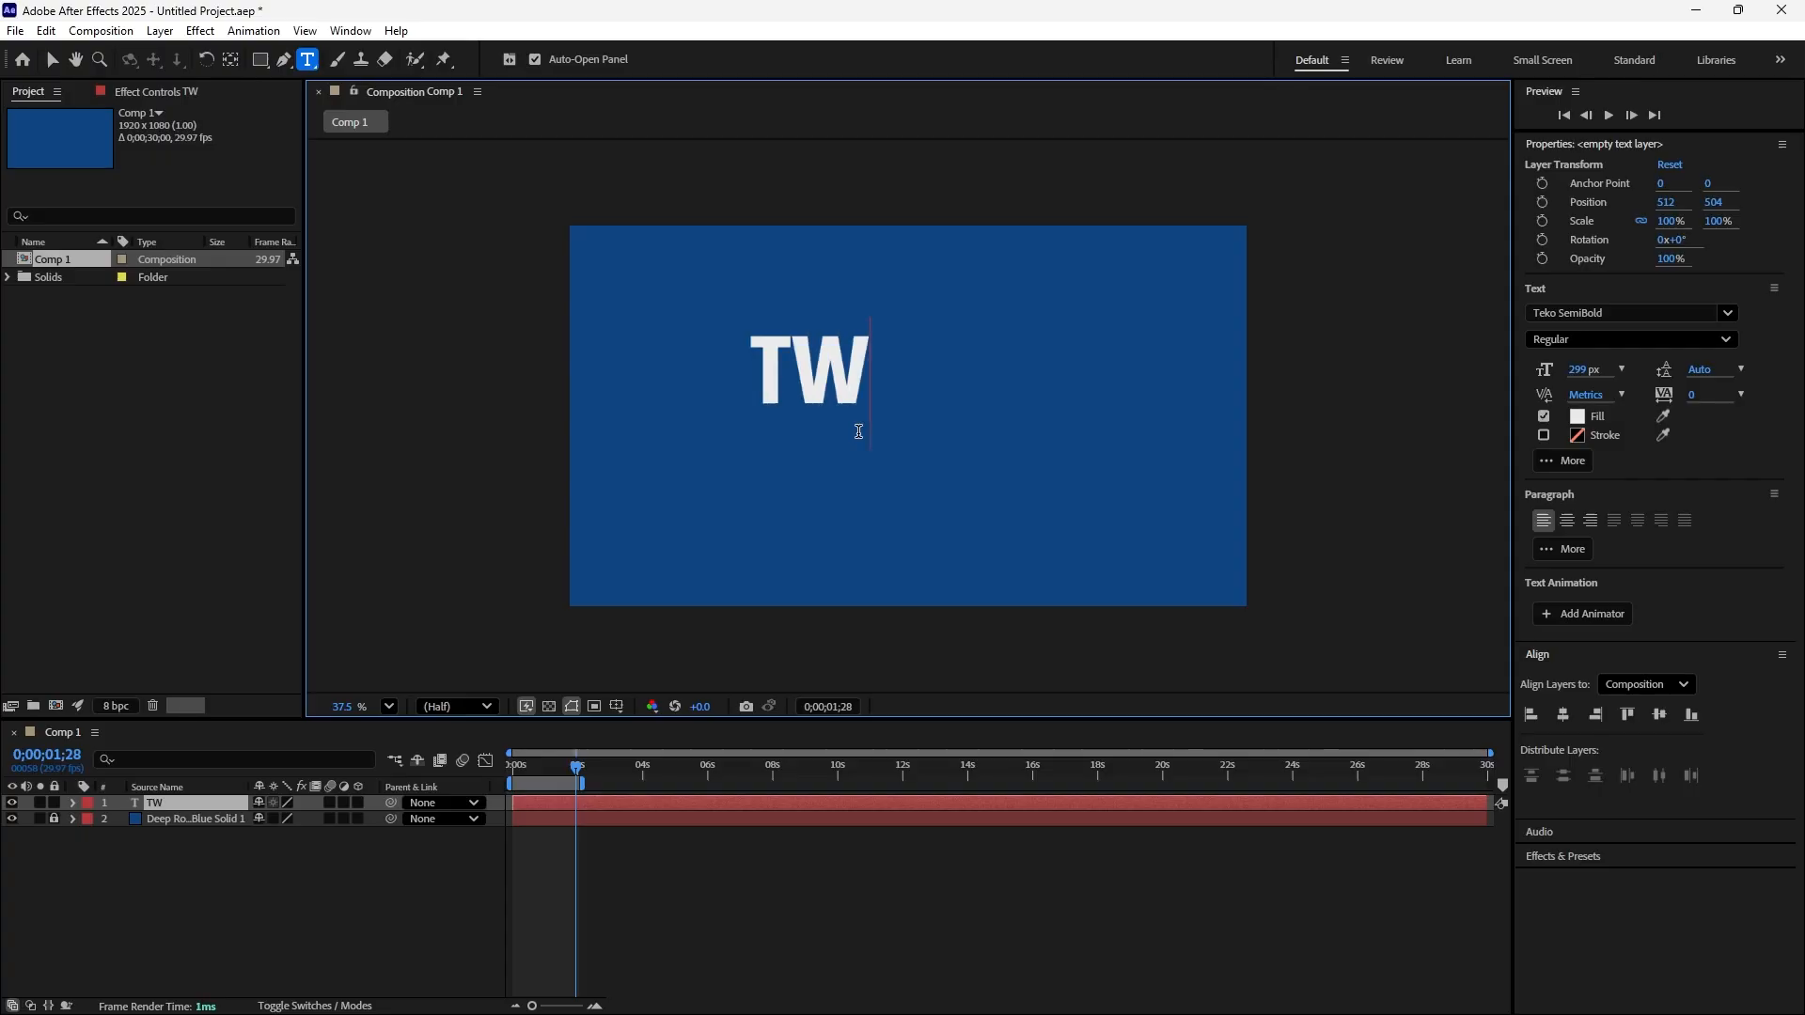
text(IST)
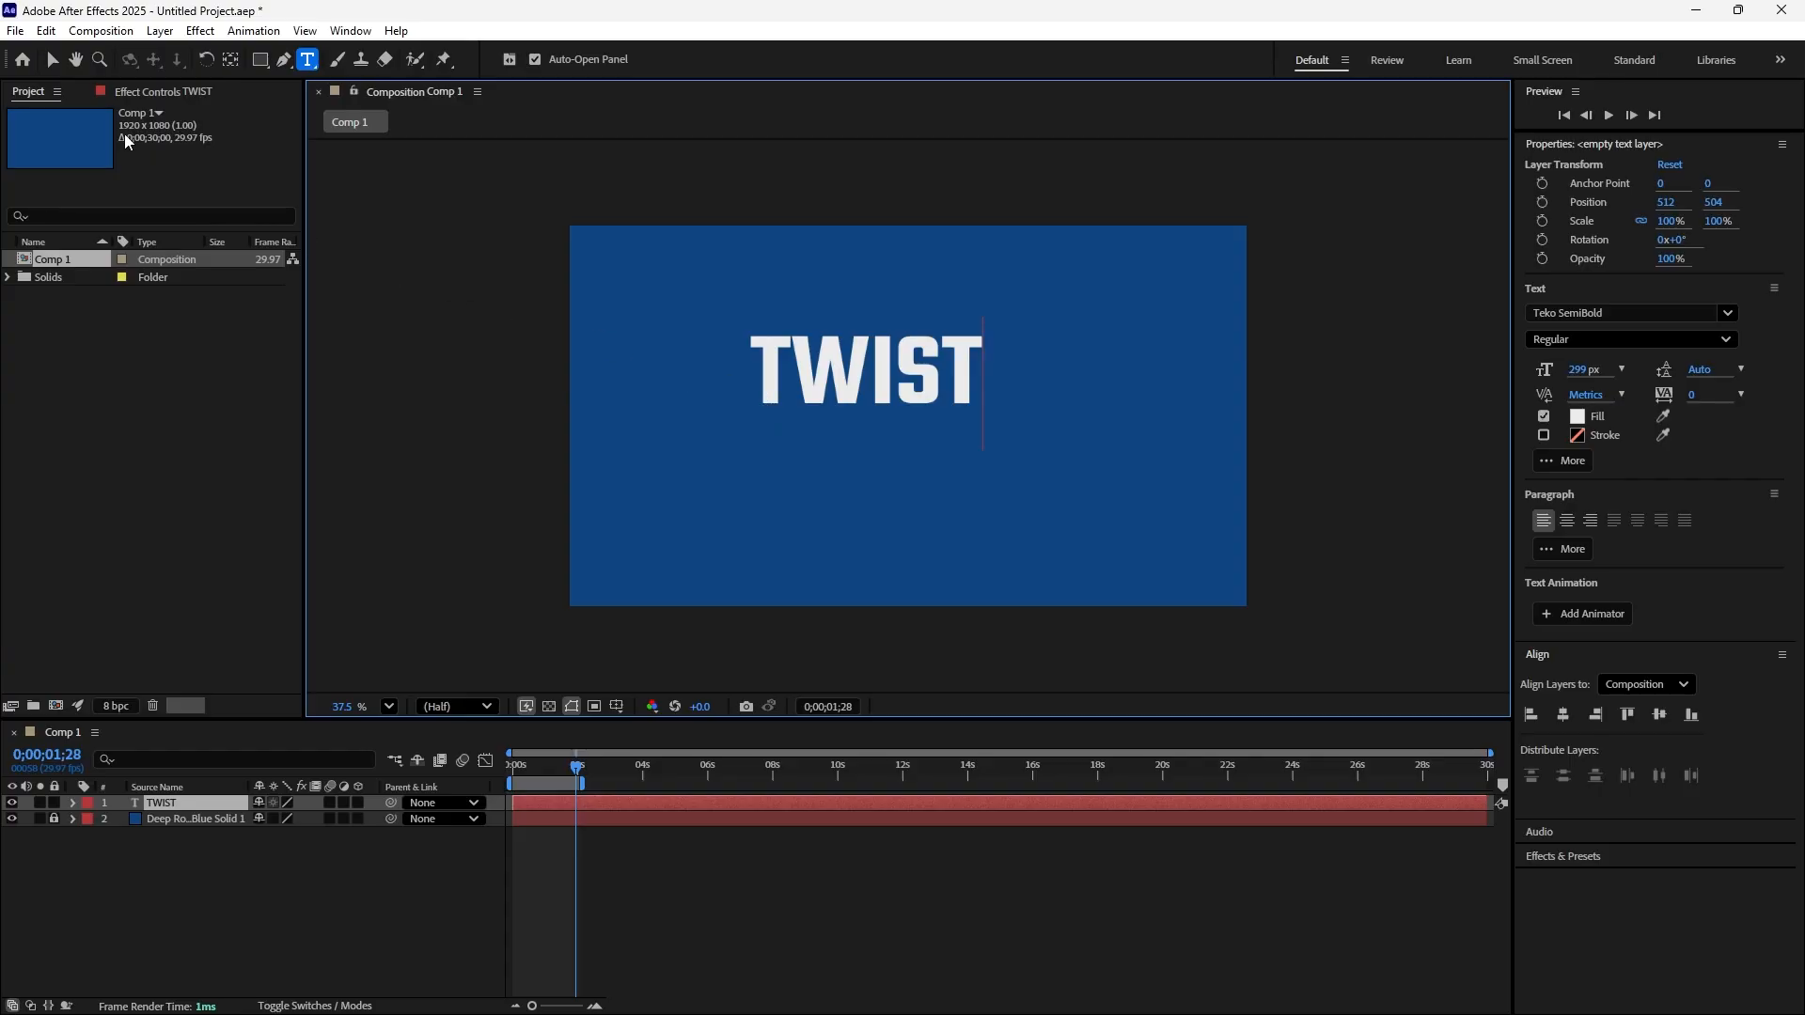
click(52, 62)
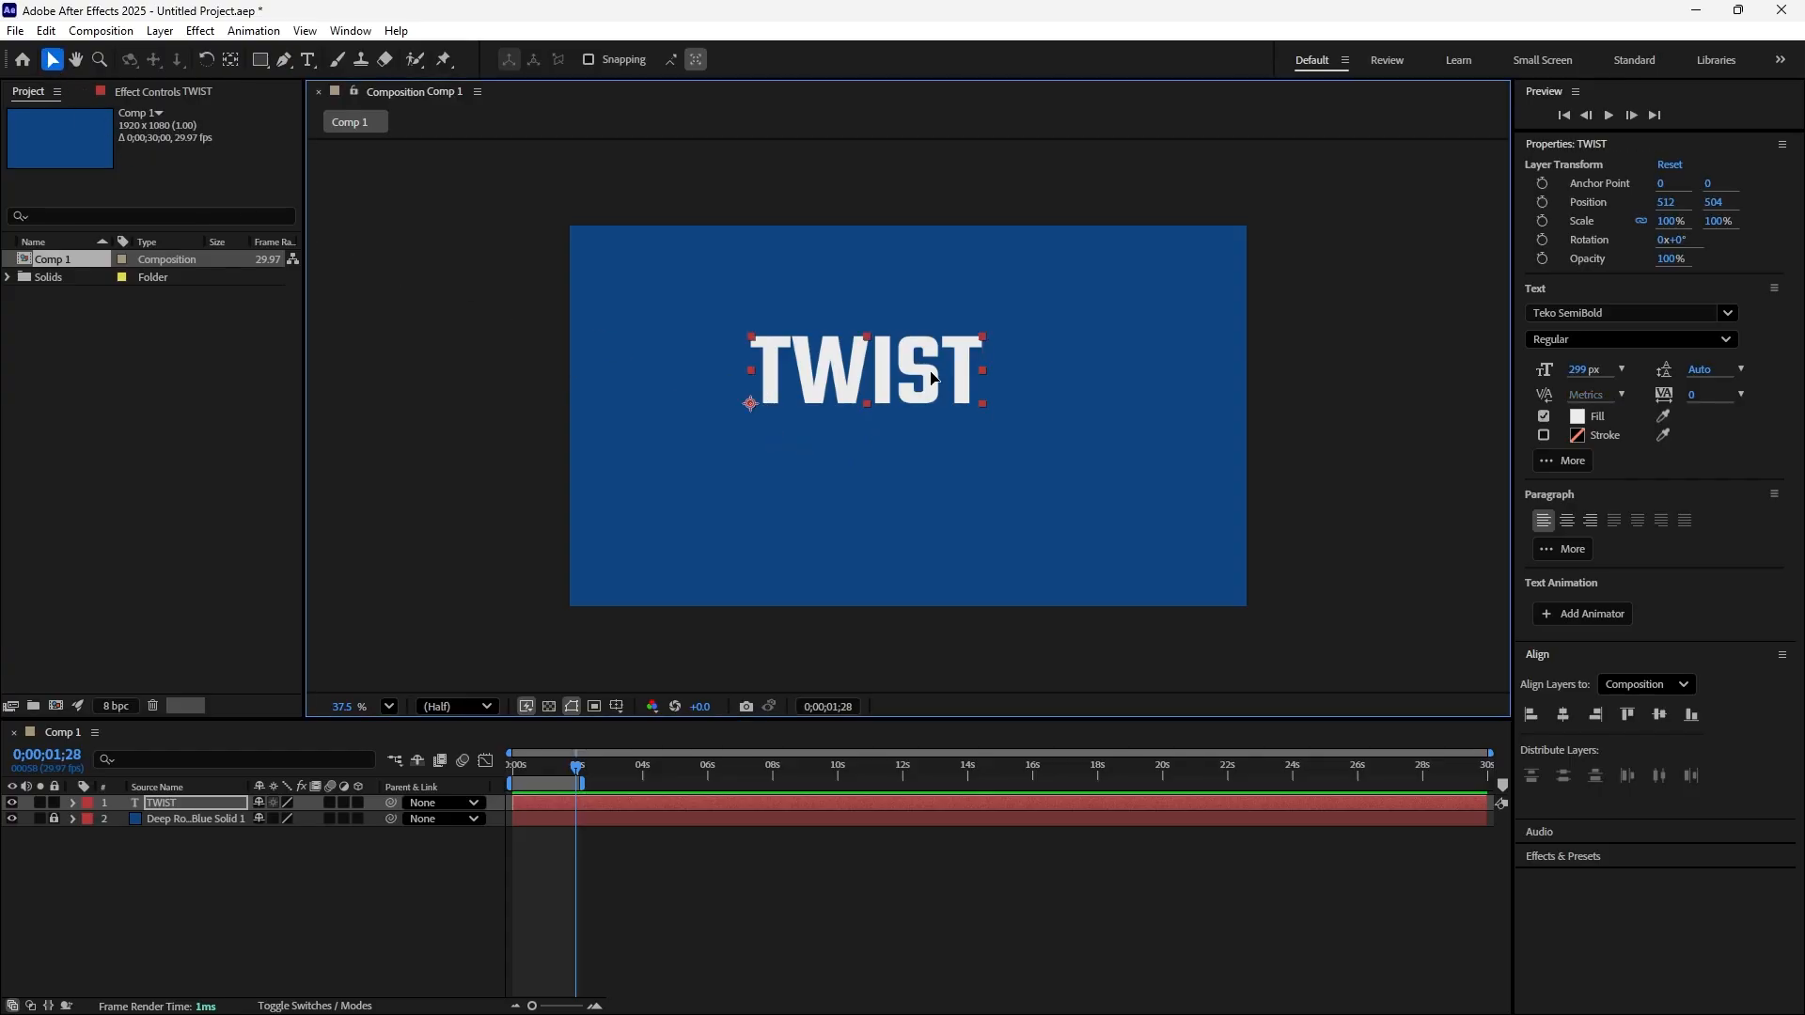
drag(928, 386, 964, 418)
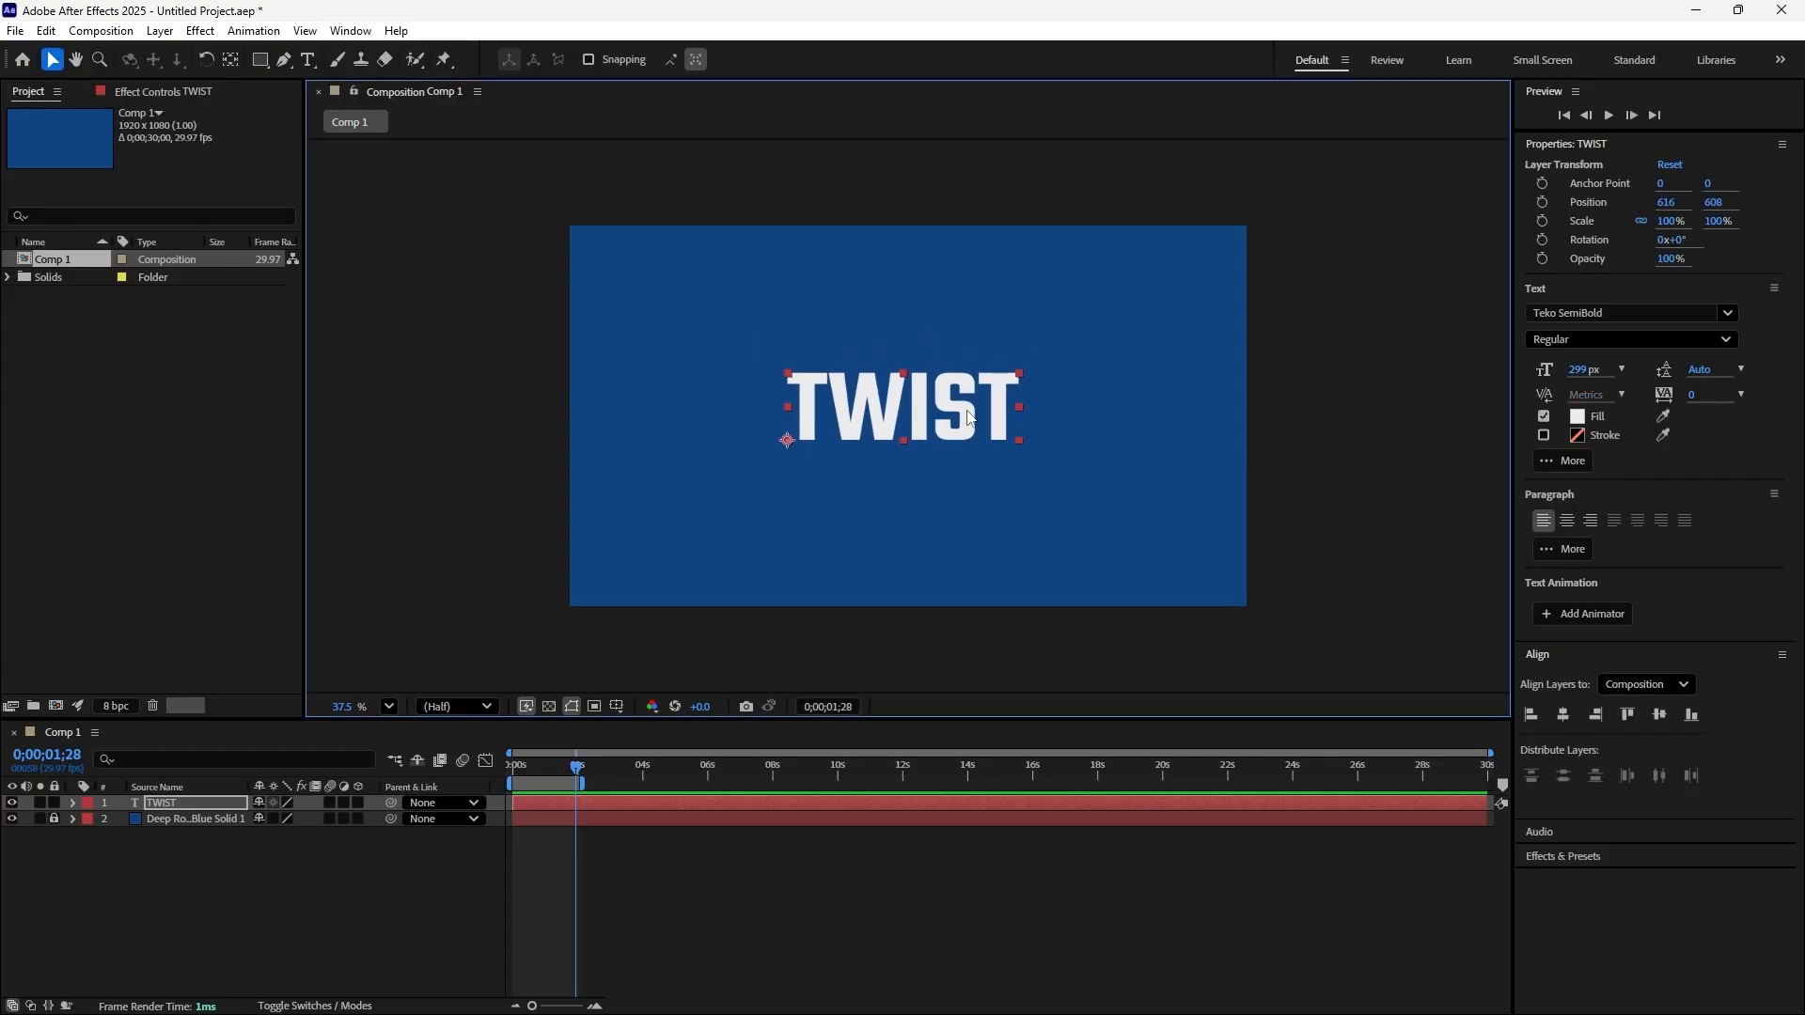
Return the playhead to 0;00;00;00 and set the TWIST text's font size to 300 px
drag(577, 768, 514, 769)
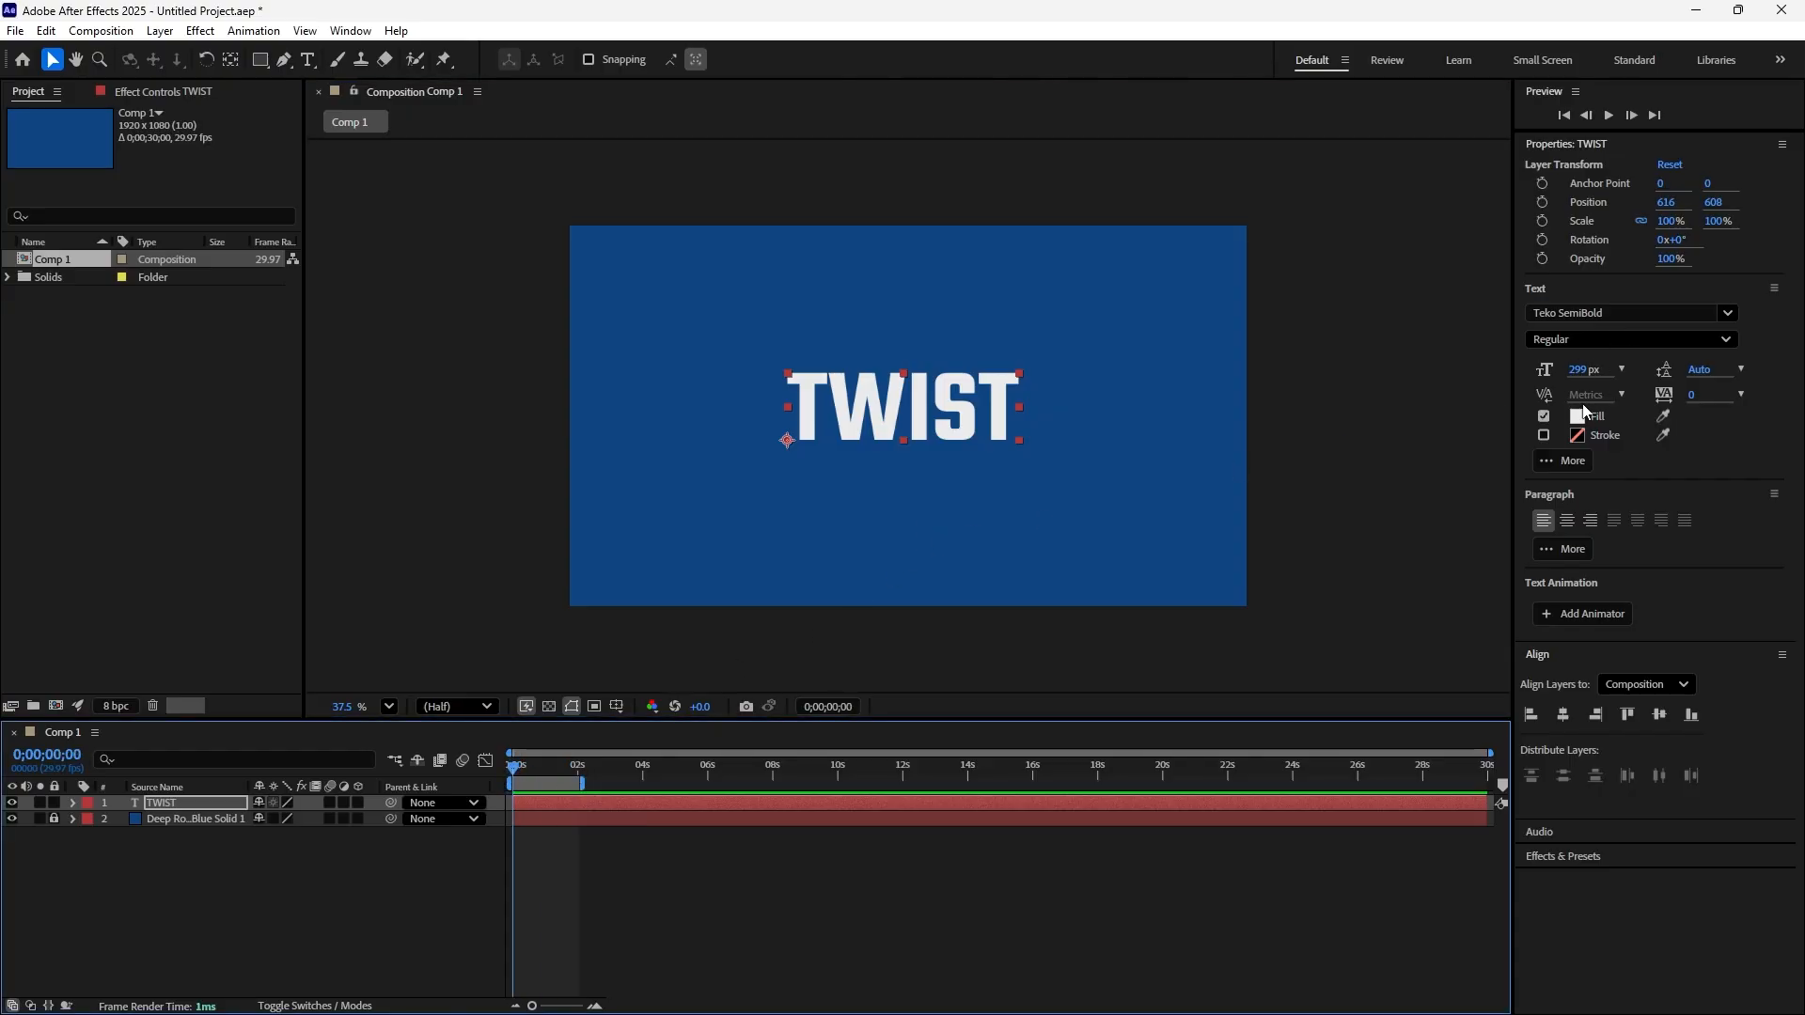
click(1728, 314)
click(1728, 318)
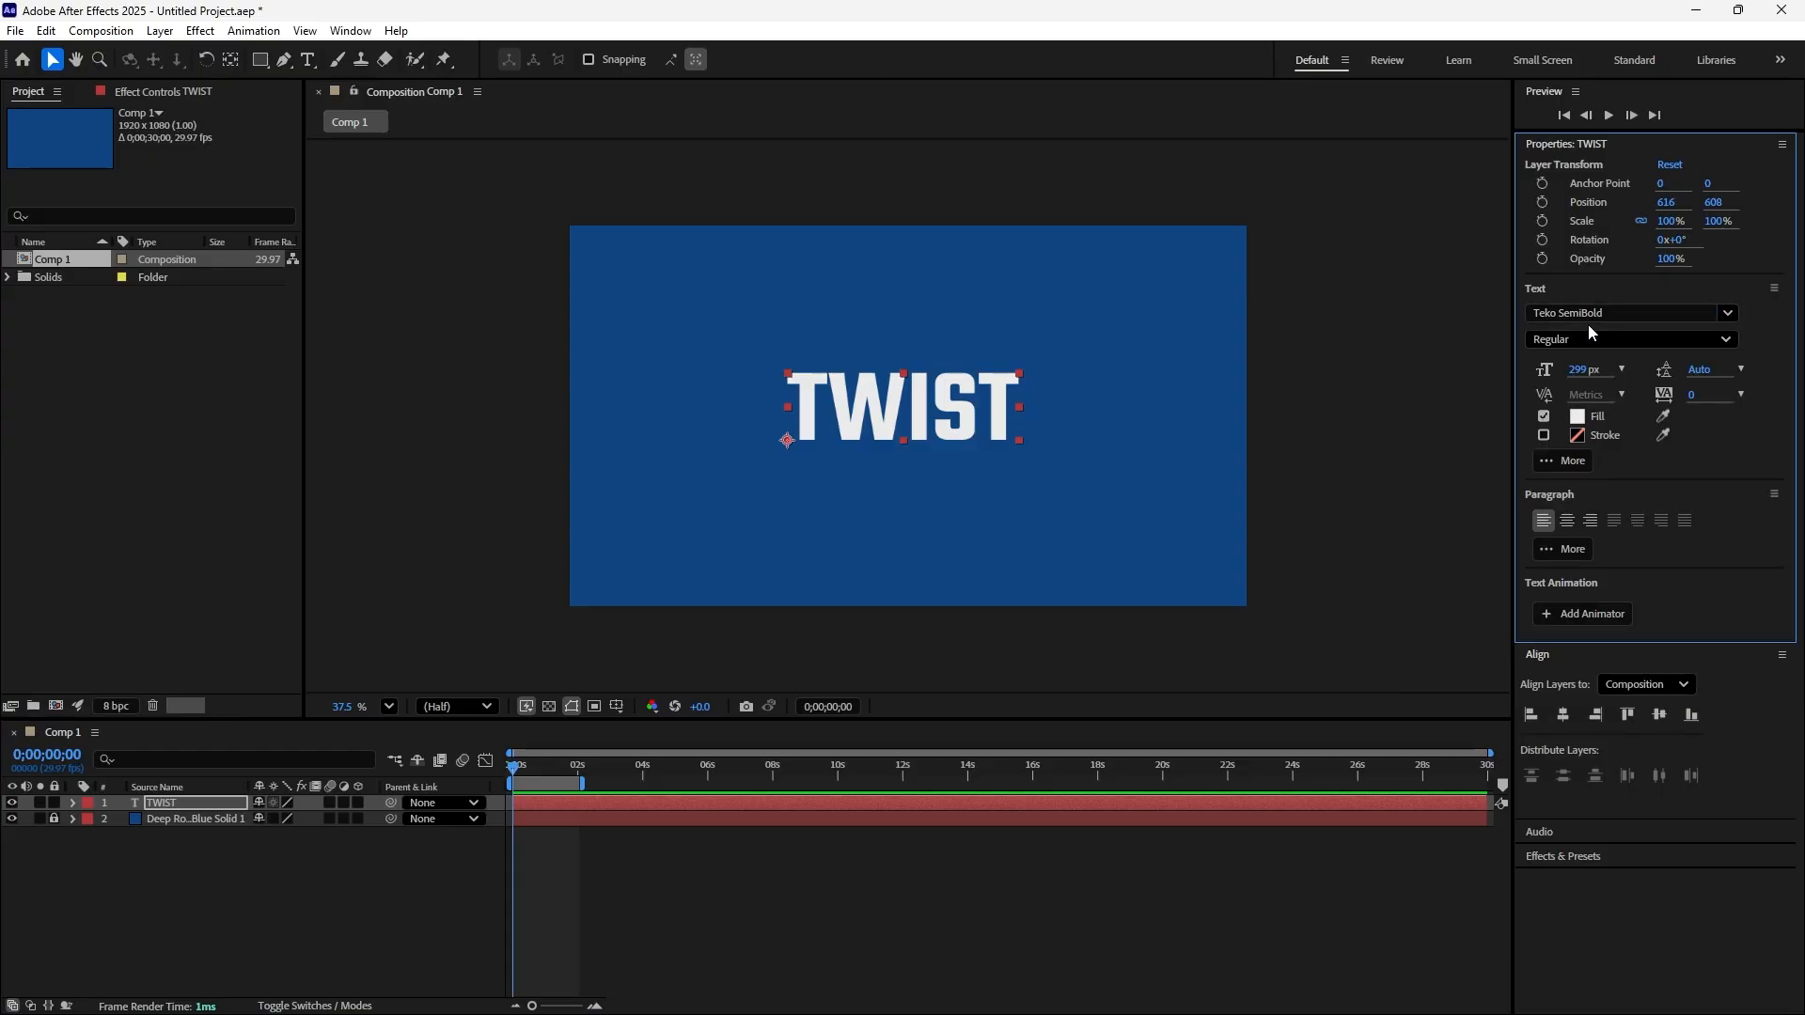
click(1583, 369)
text(30)
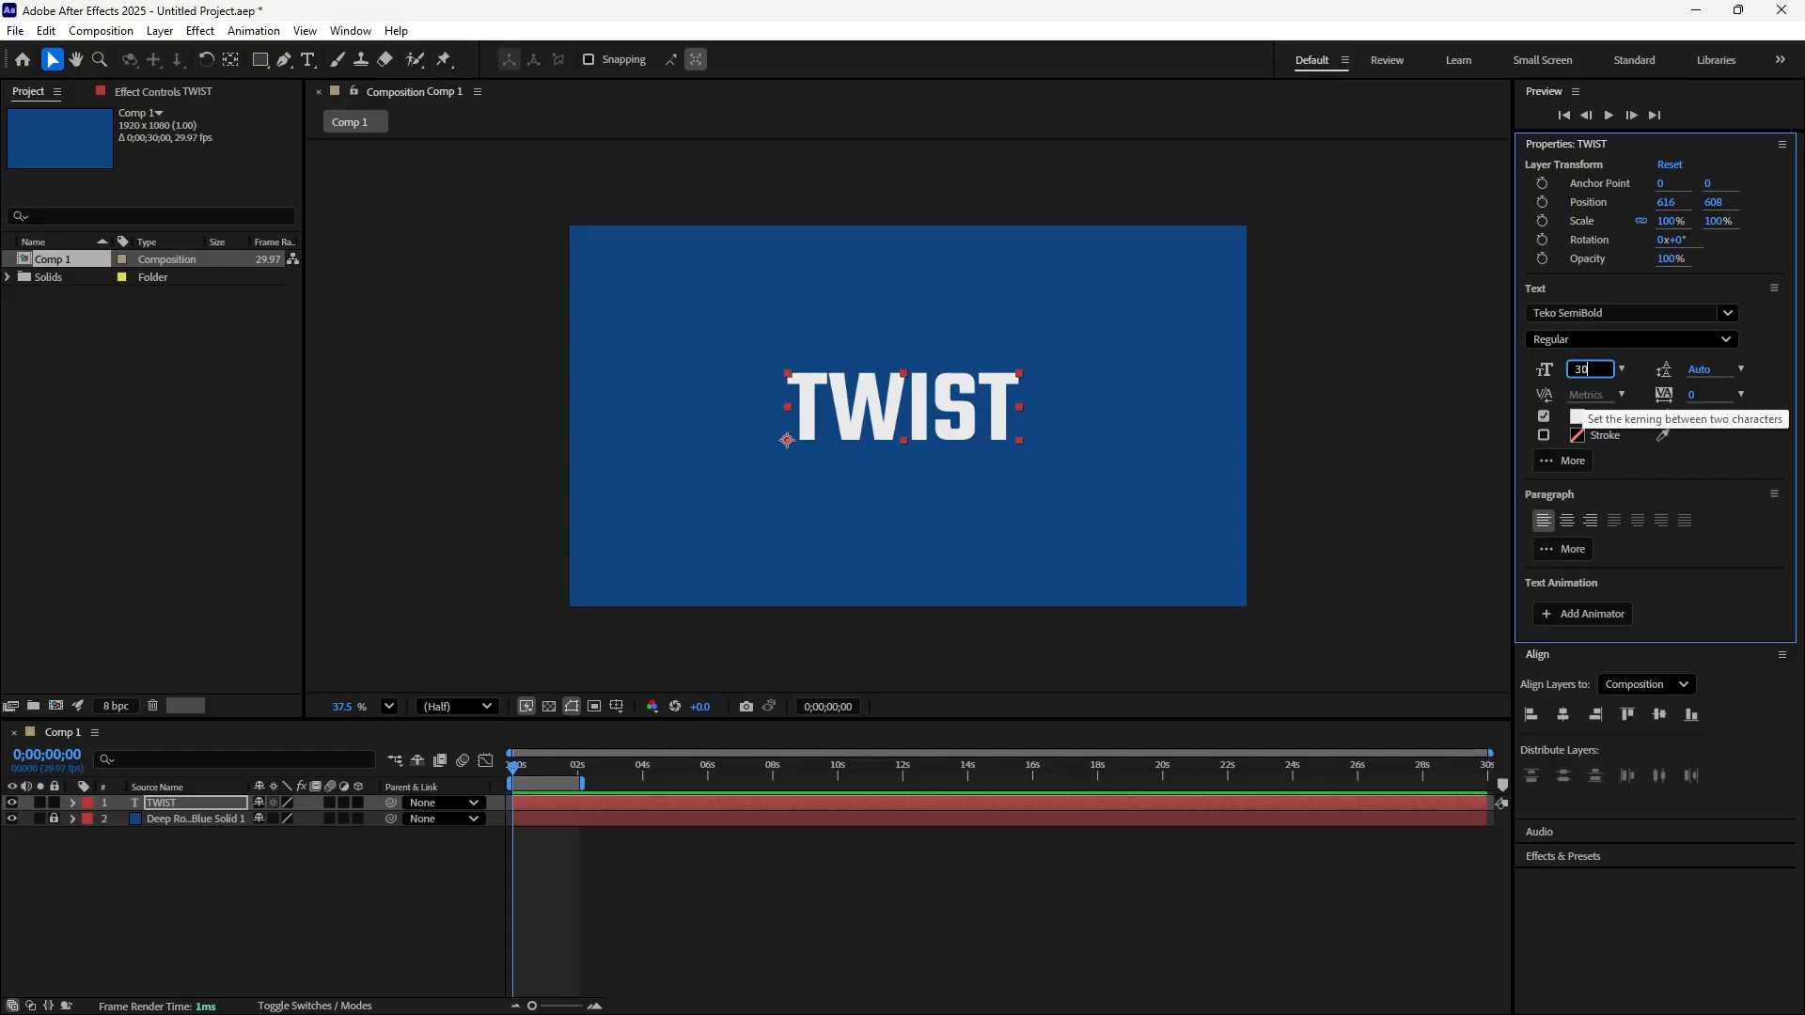
text(0)
key(Return)
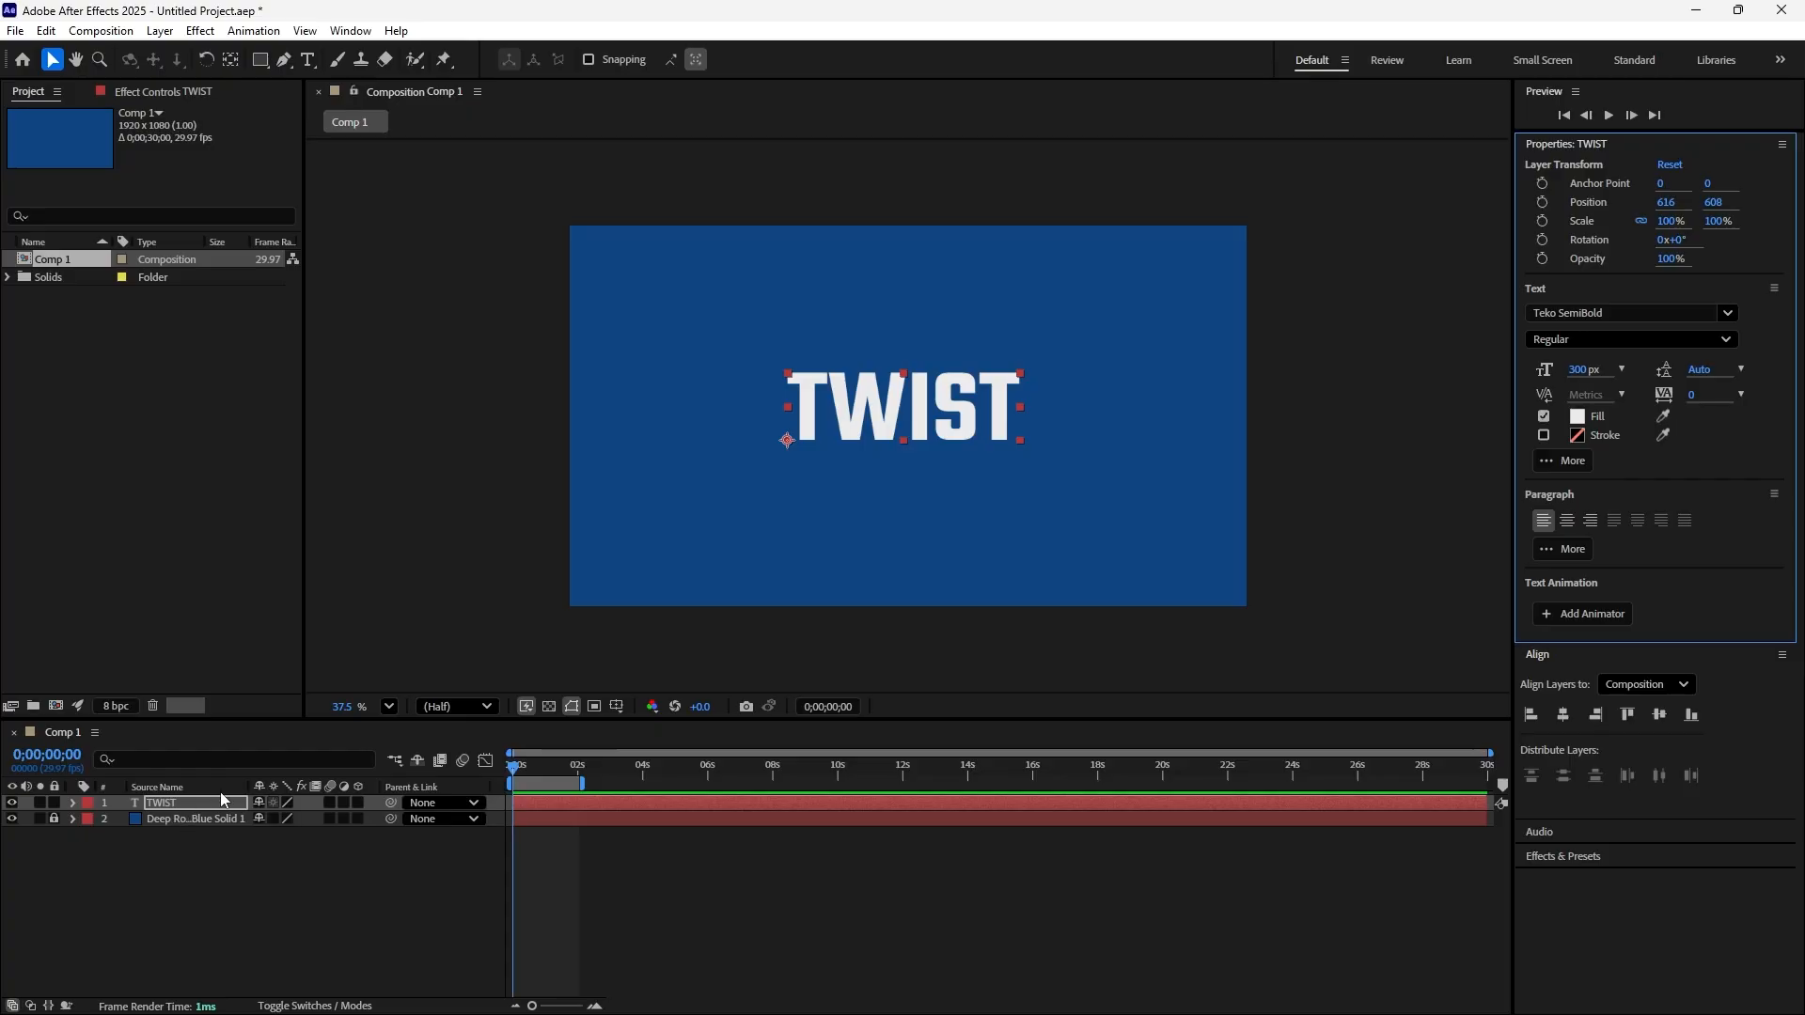
Create shape outlines from the TWIST text layer and select the resulting outlines layer
click(162, 807)
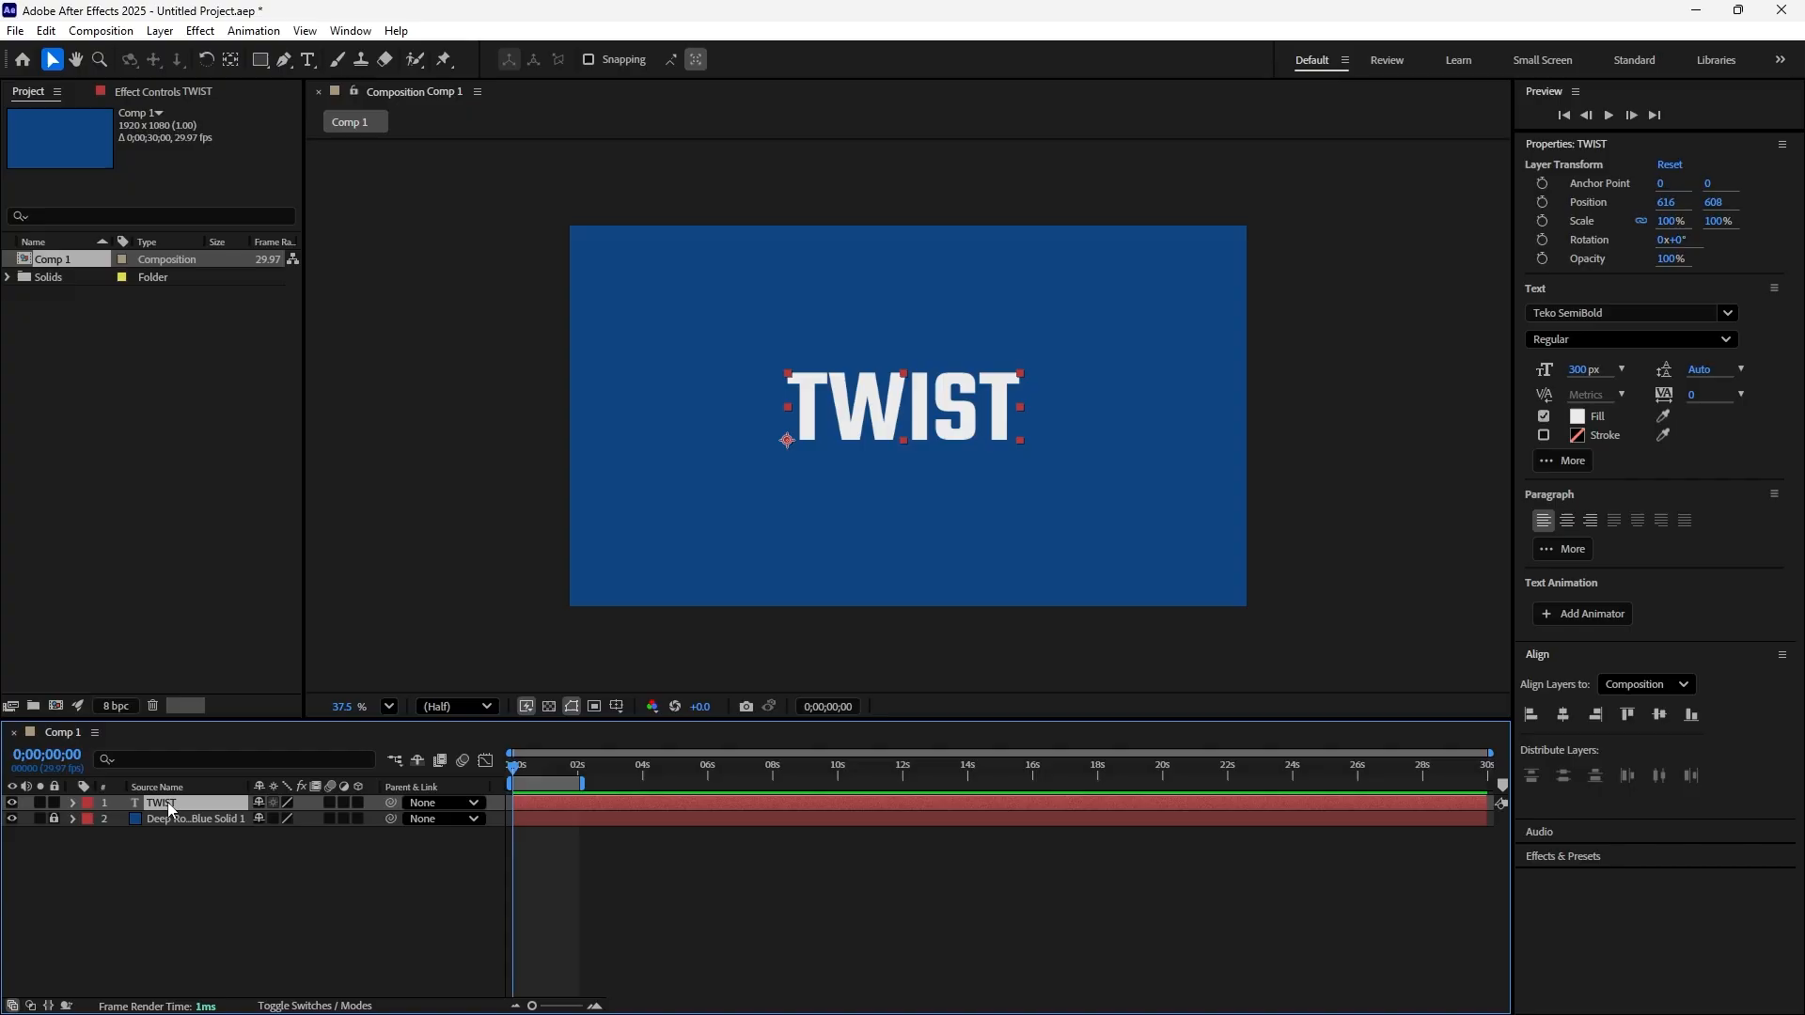
right_click(168, 803)
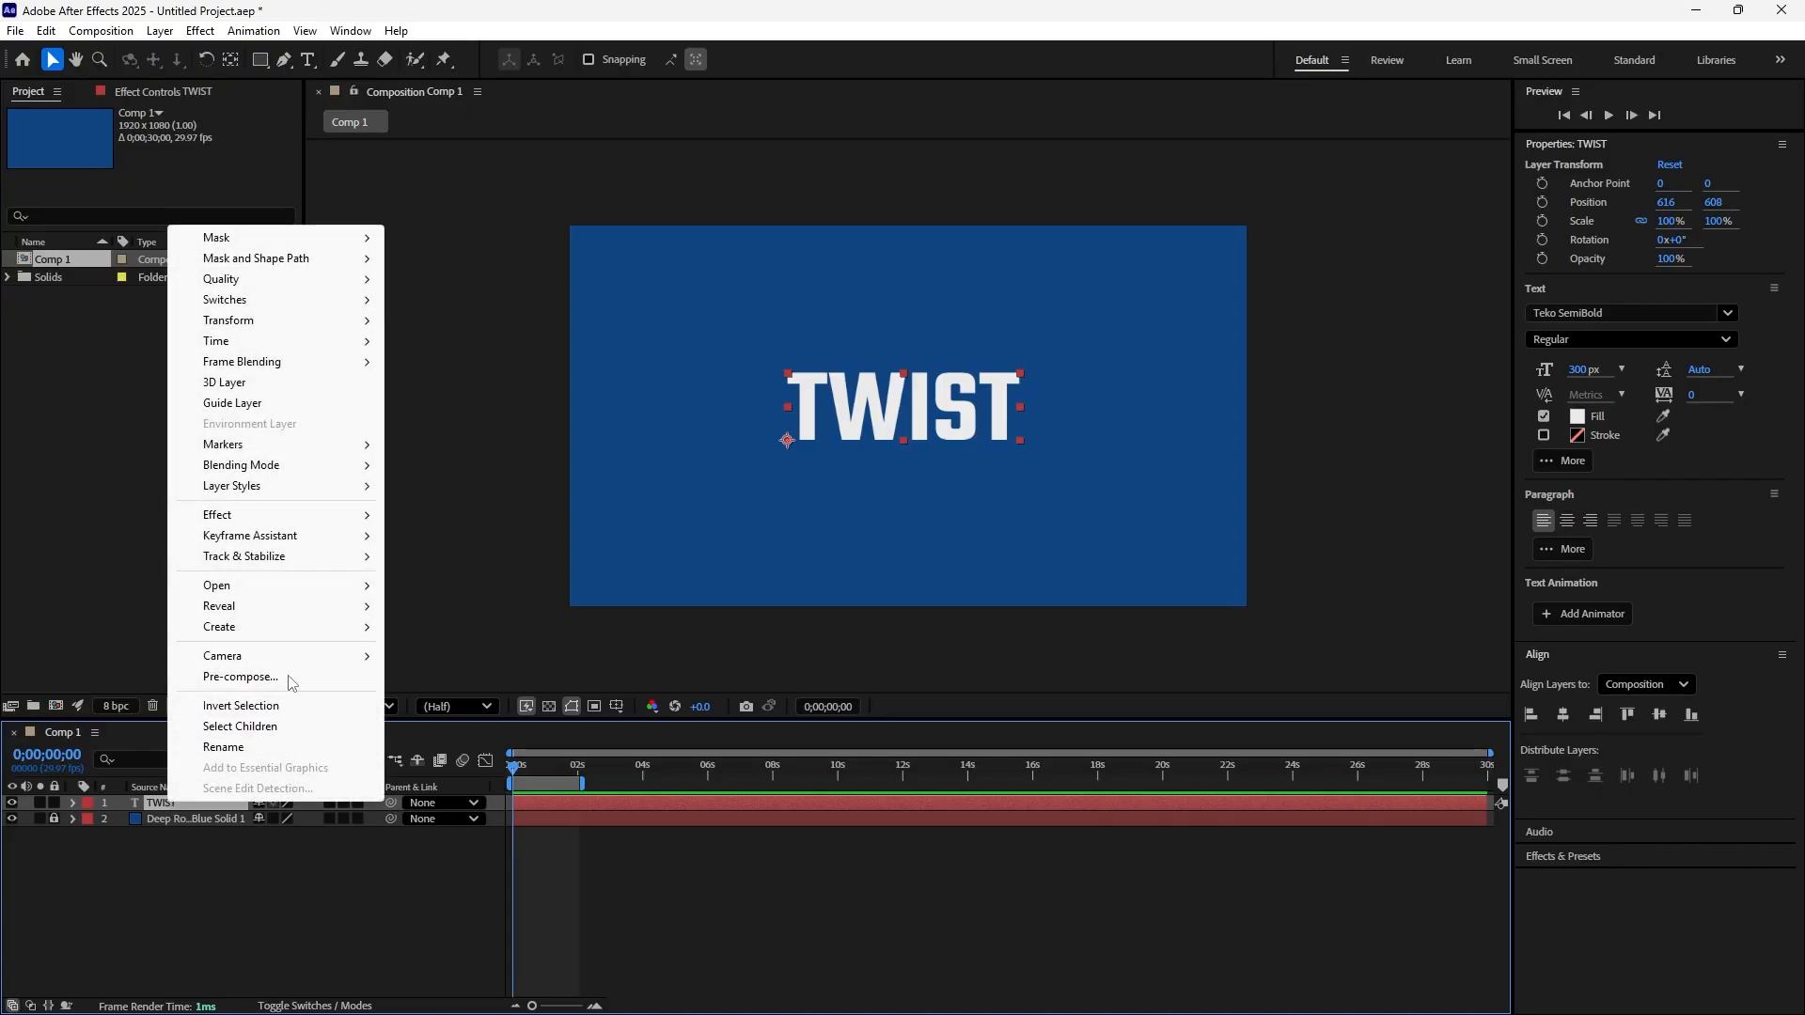
mouse_move(320, 628)
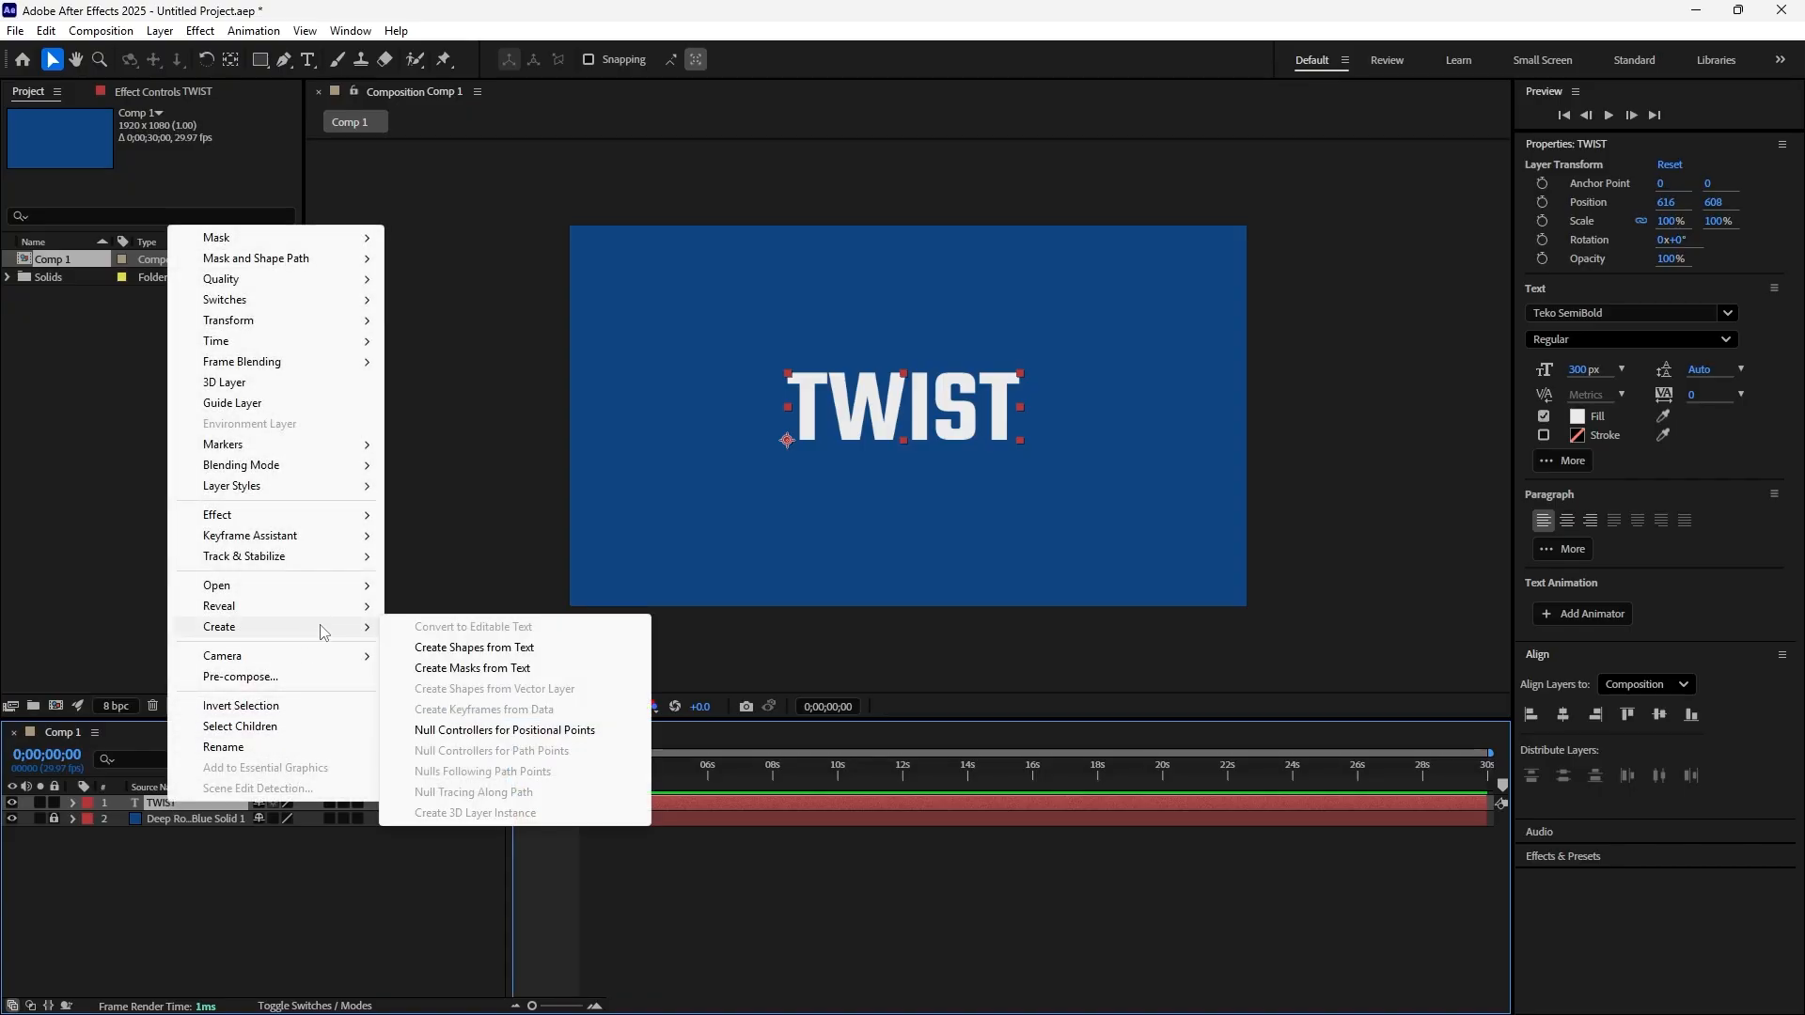
click(445, 650)
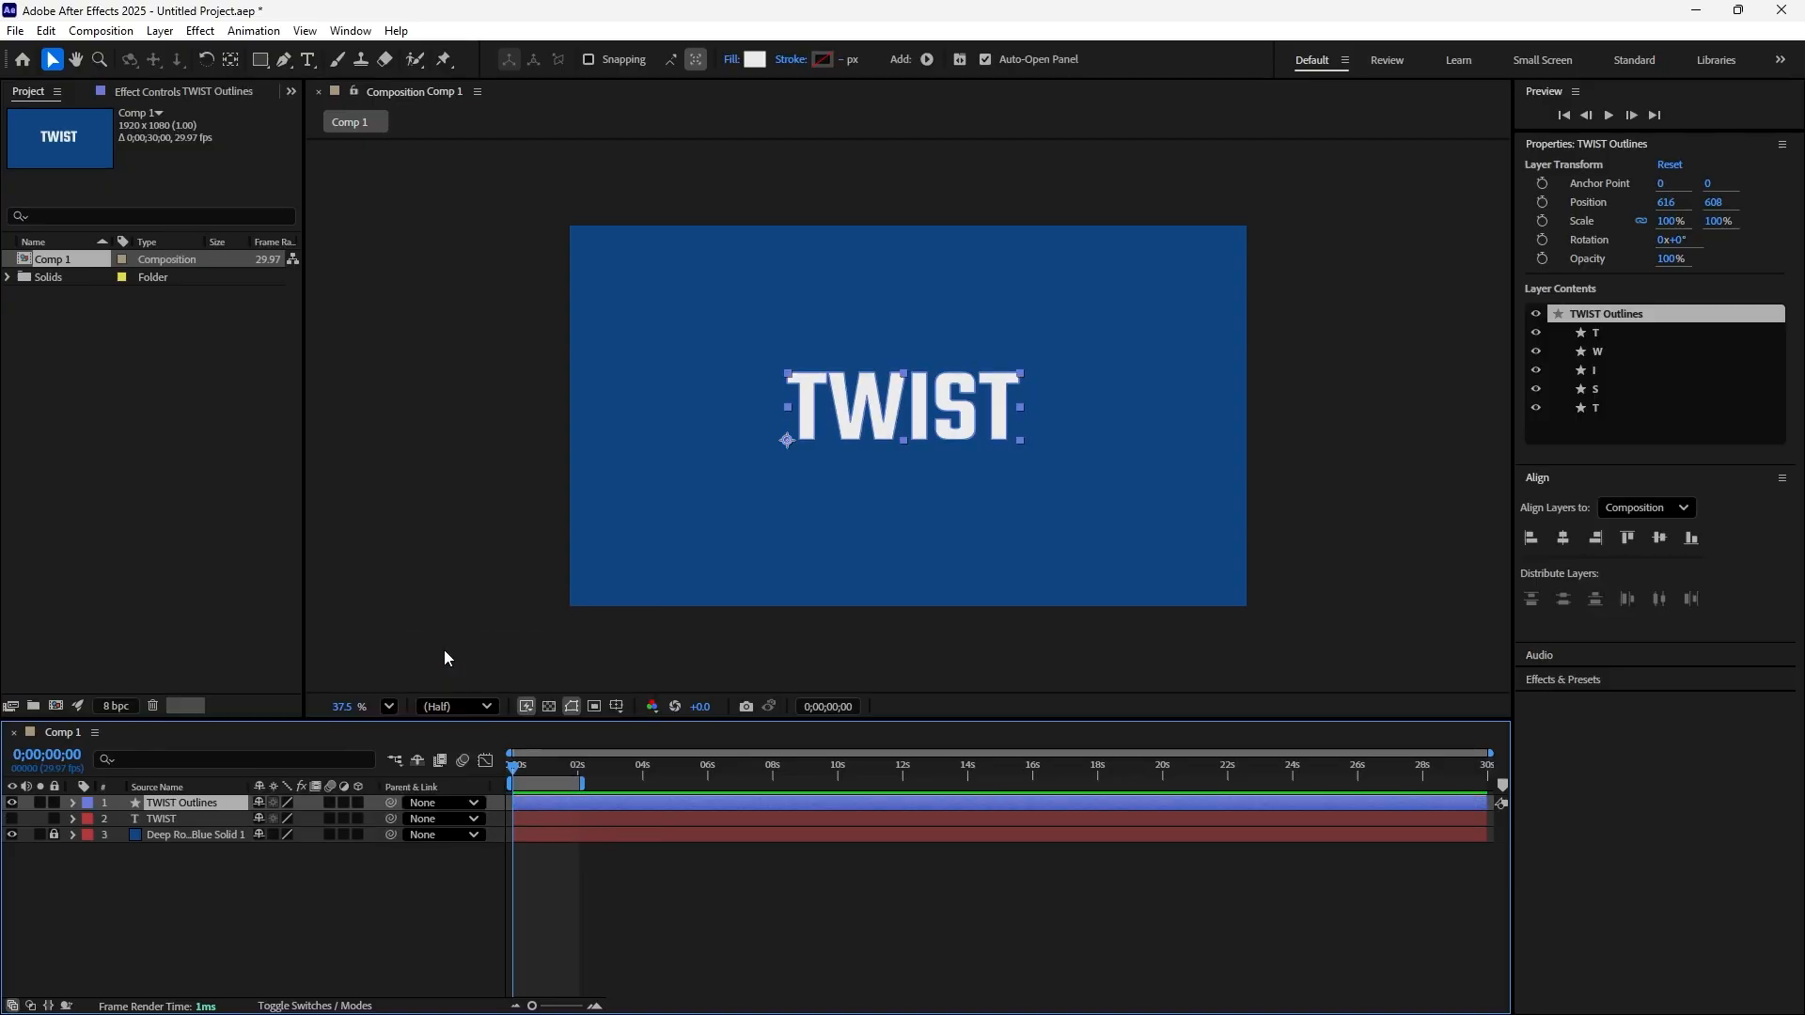
click(288, 927)
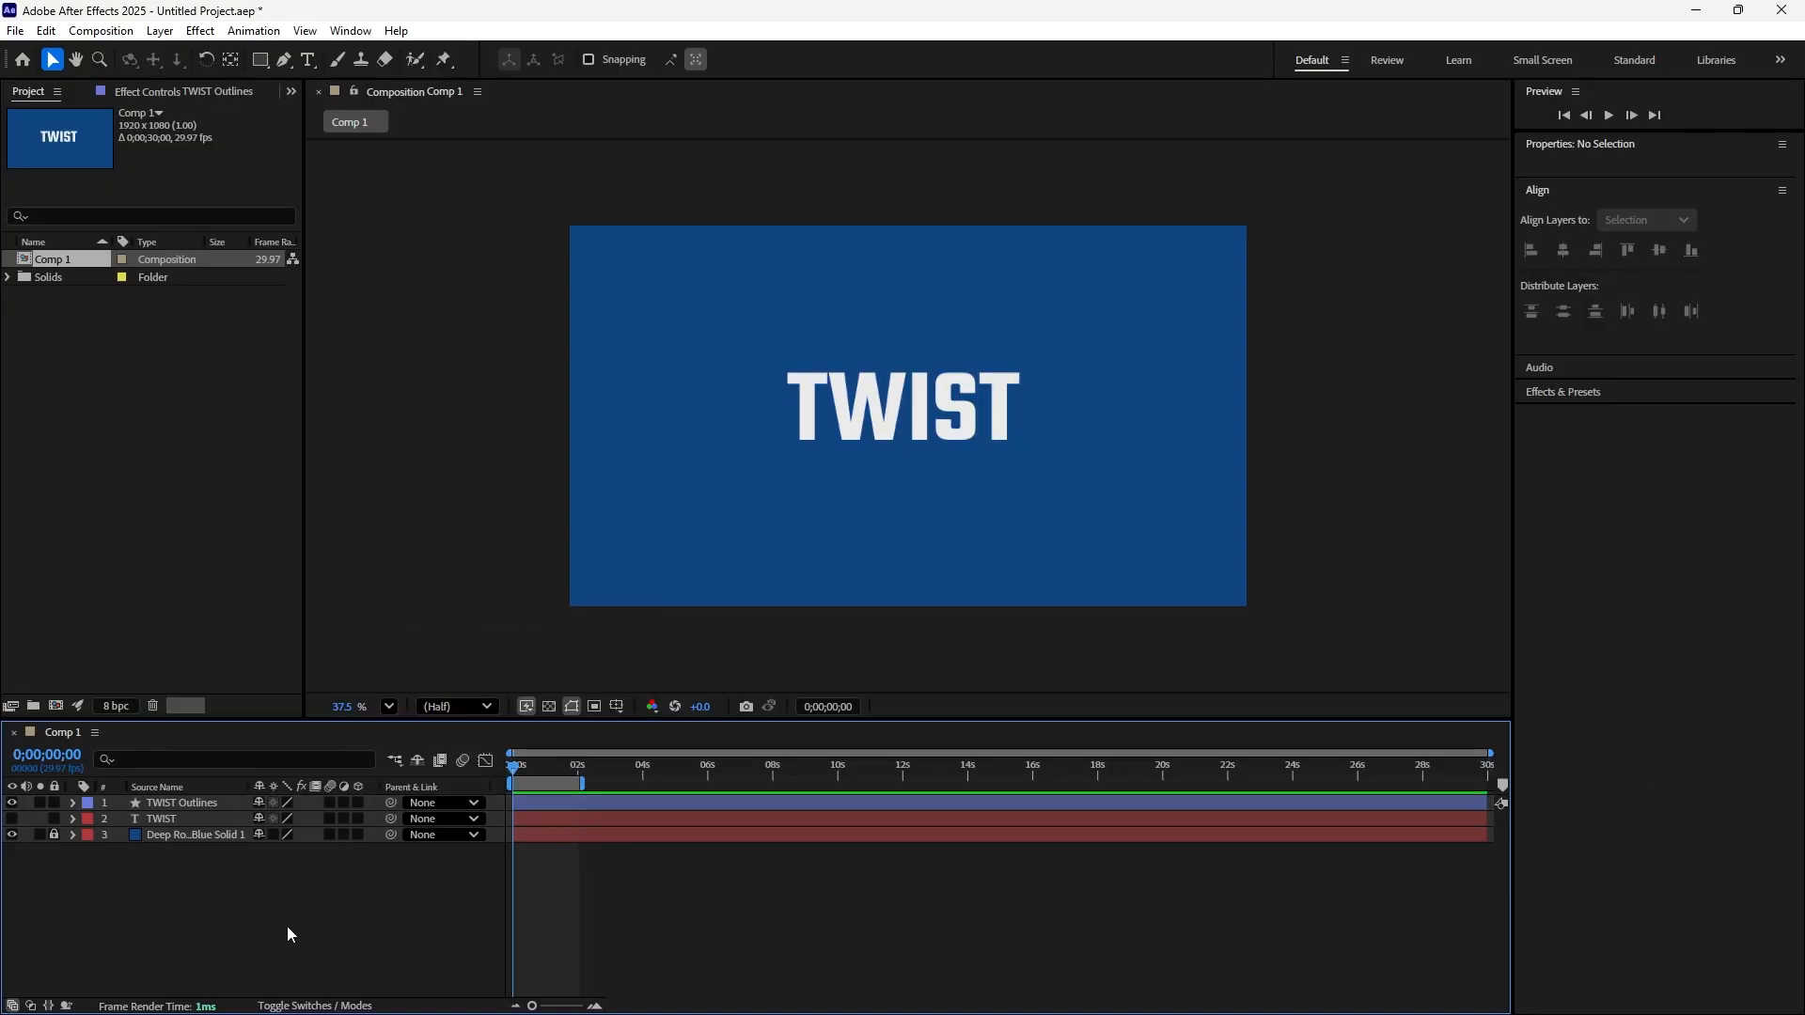
click(192, 803)
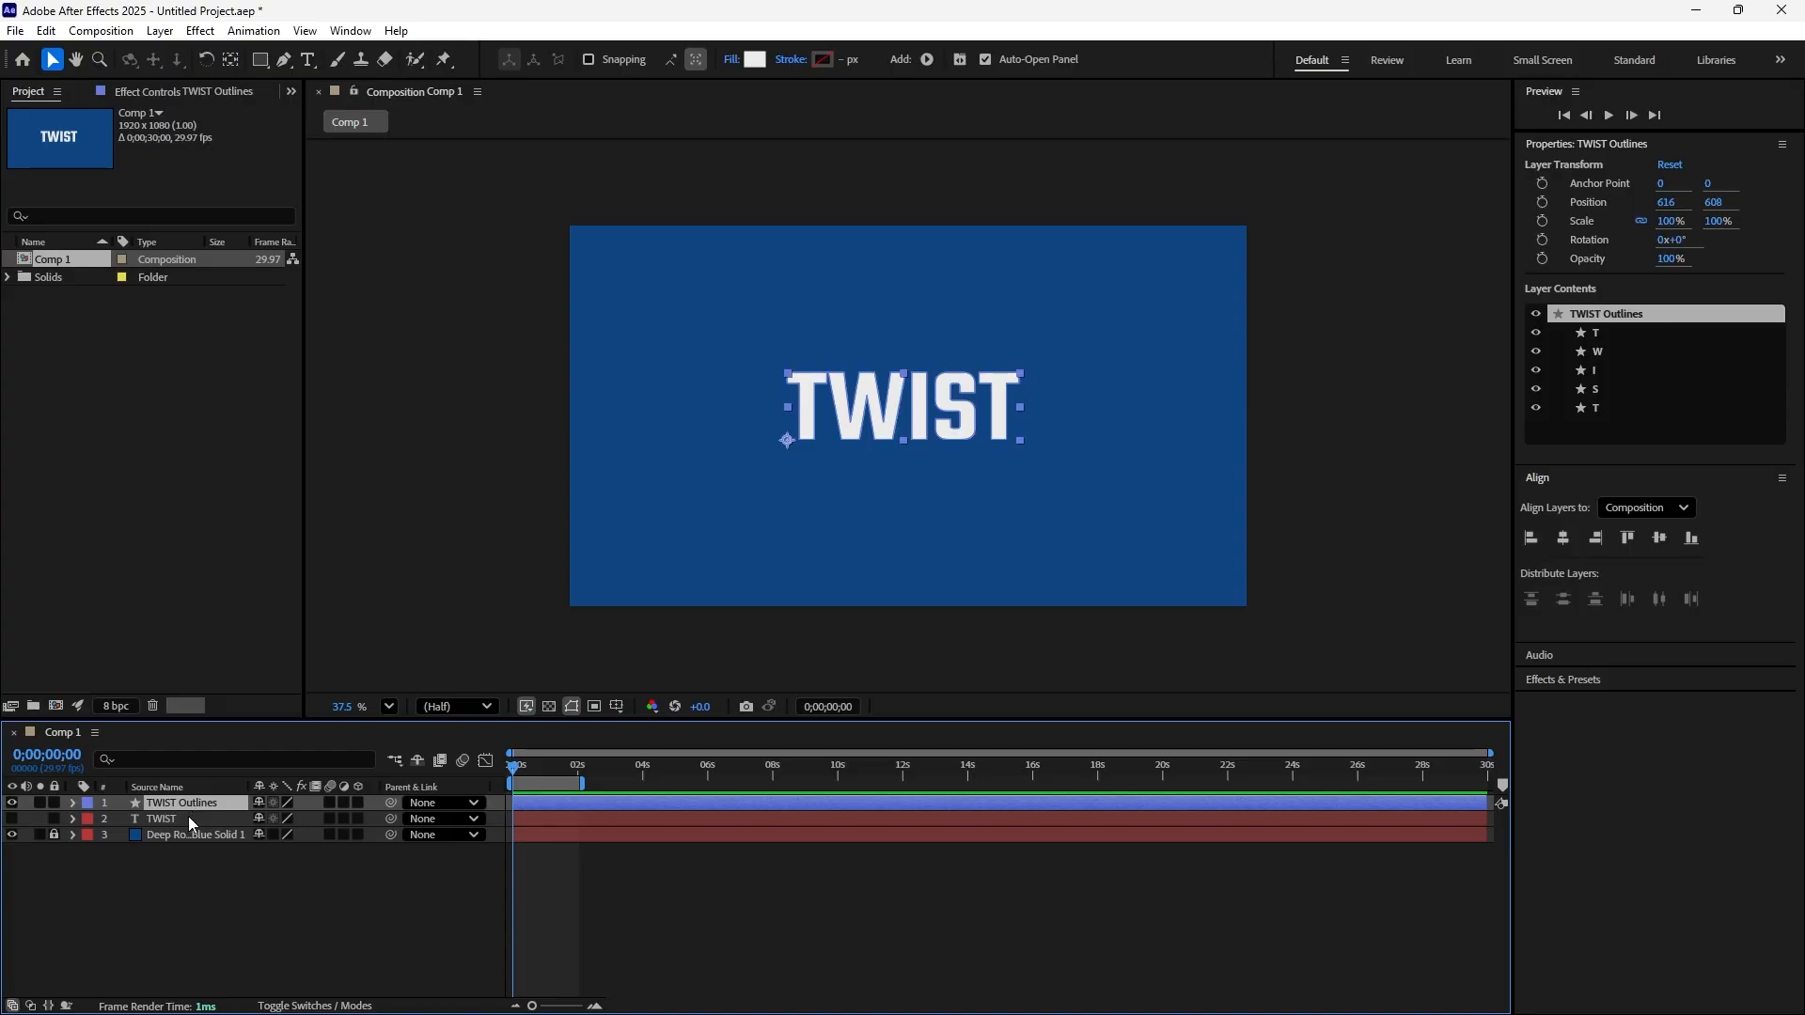
Show the original TWIST text layer to compare it with the outlines layer, and hide it again
click(161, 821)
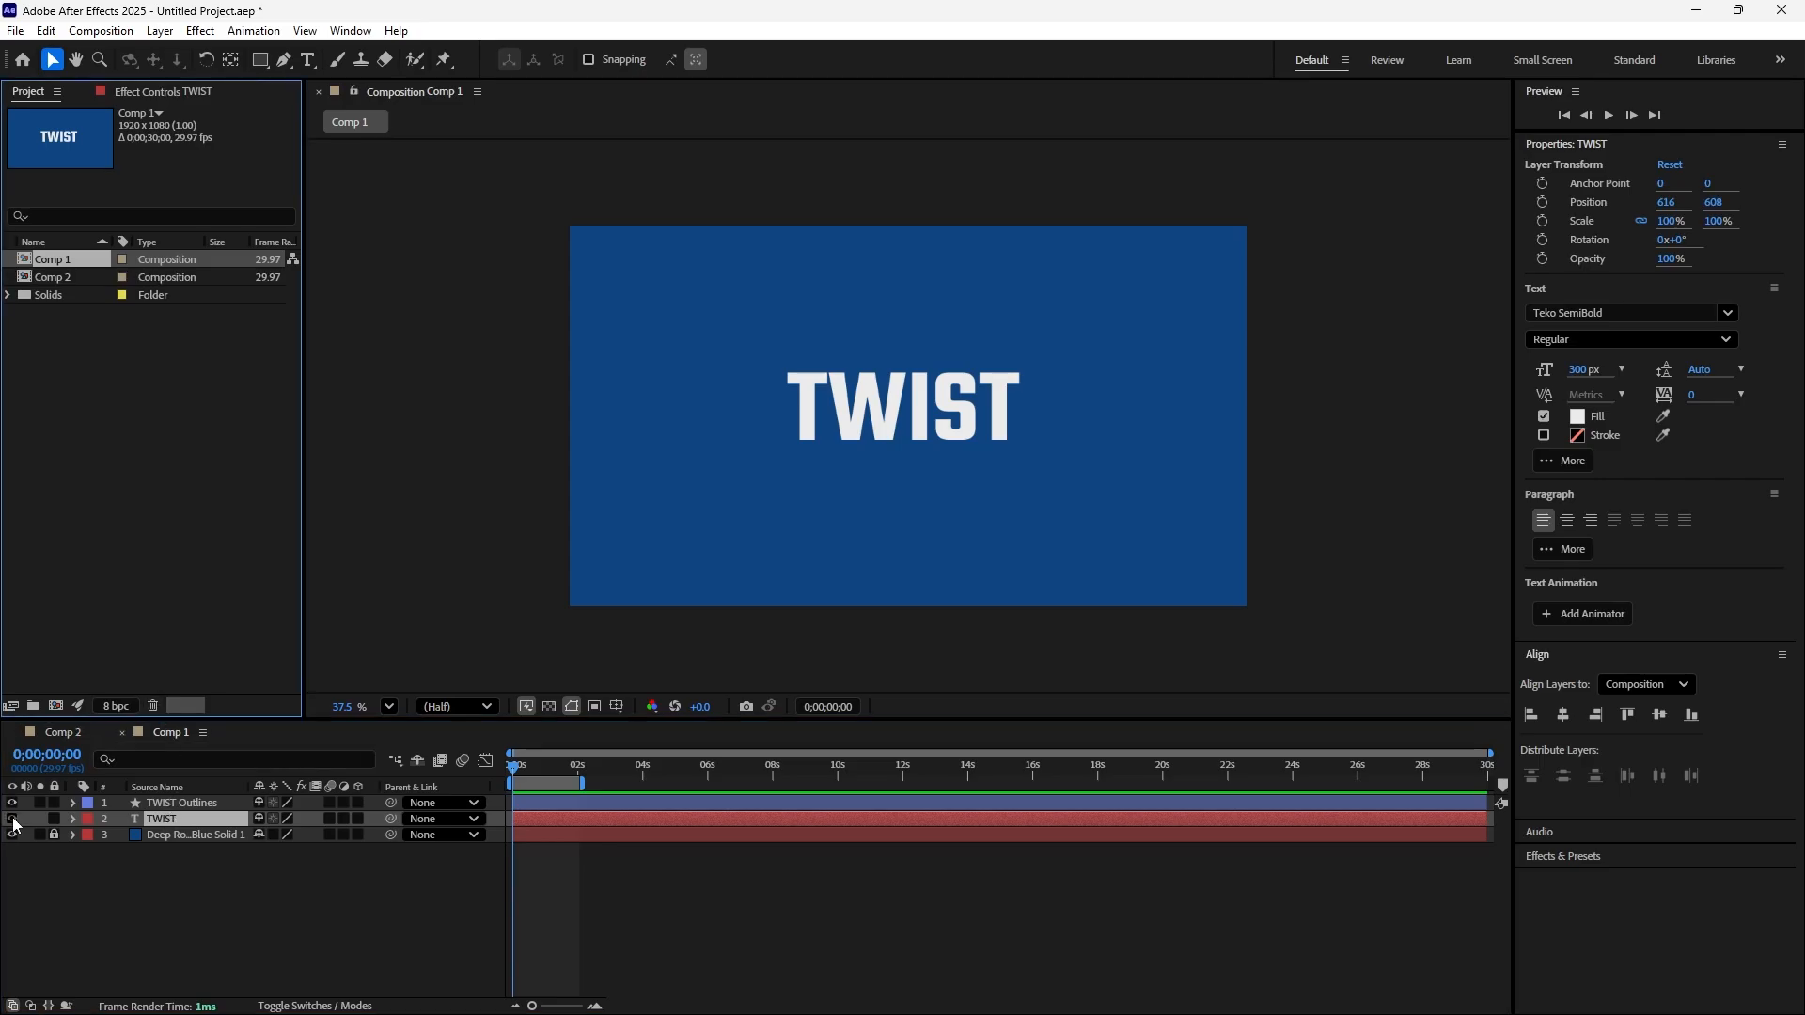
click(14, 821)
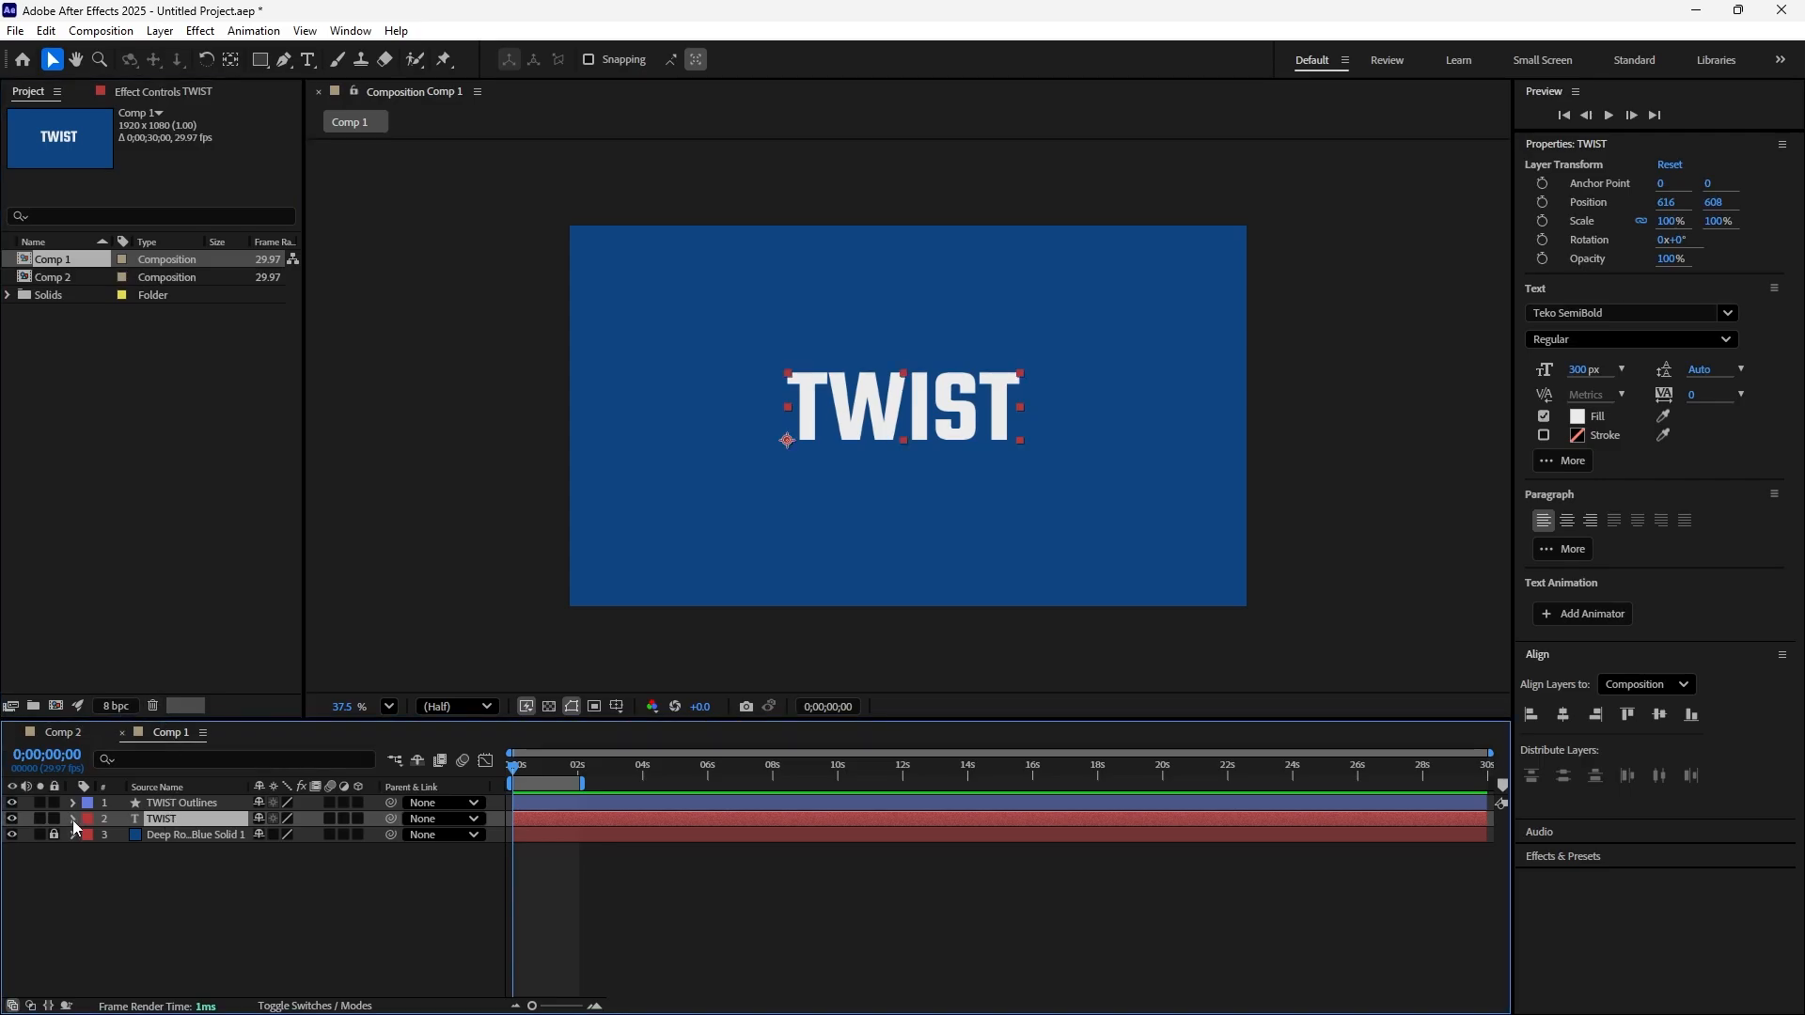
click(178, 804)
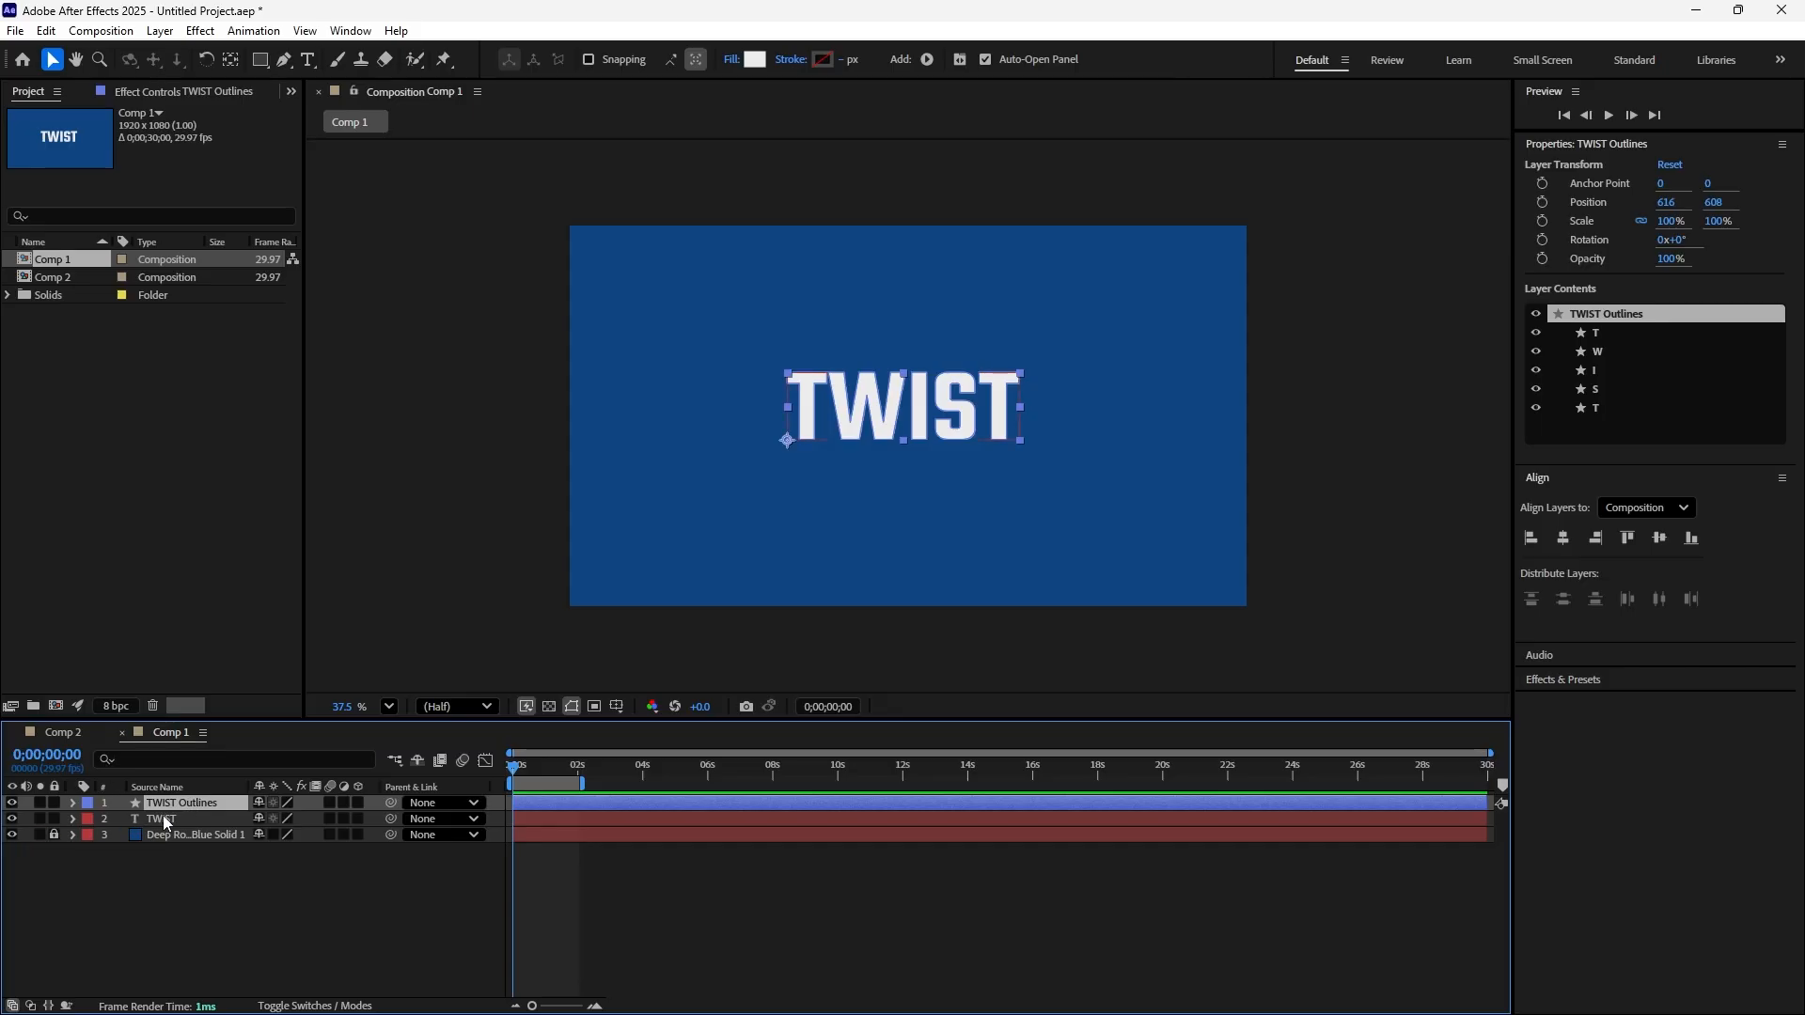
click(165, 819)
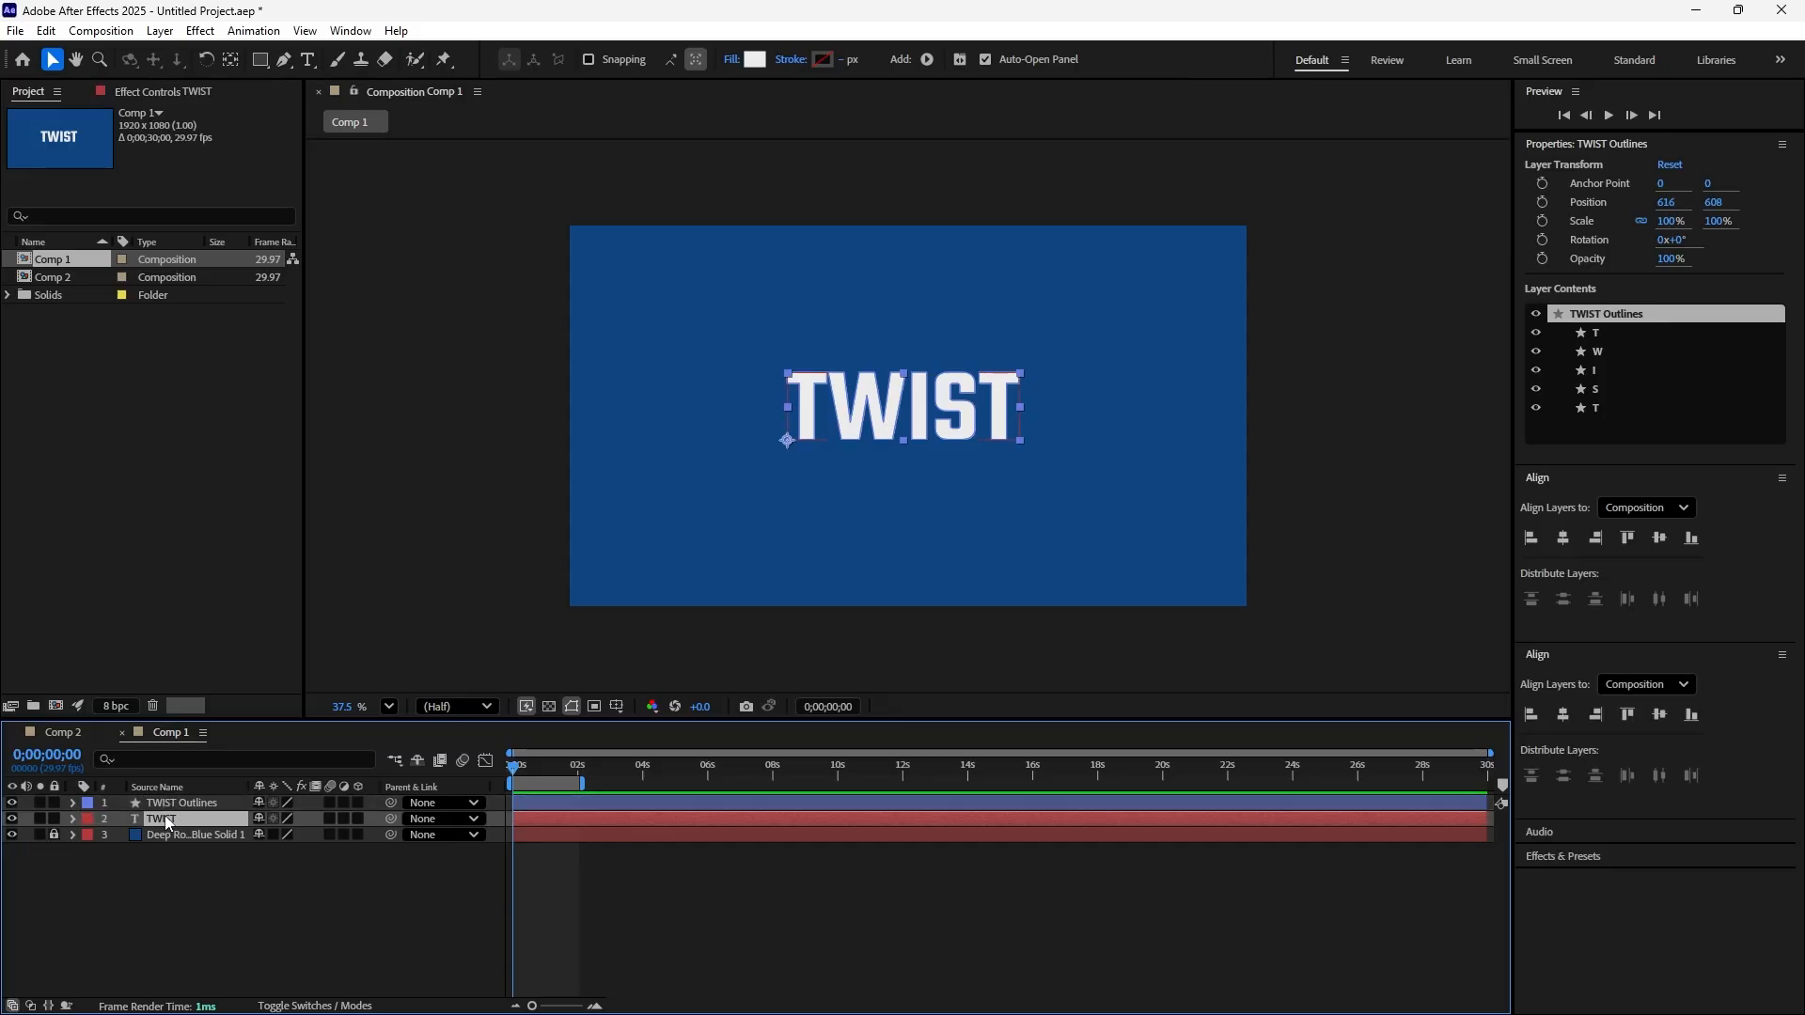
click(13, 819)
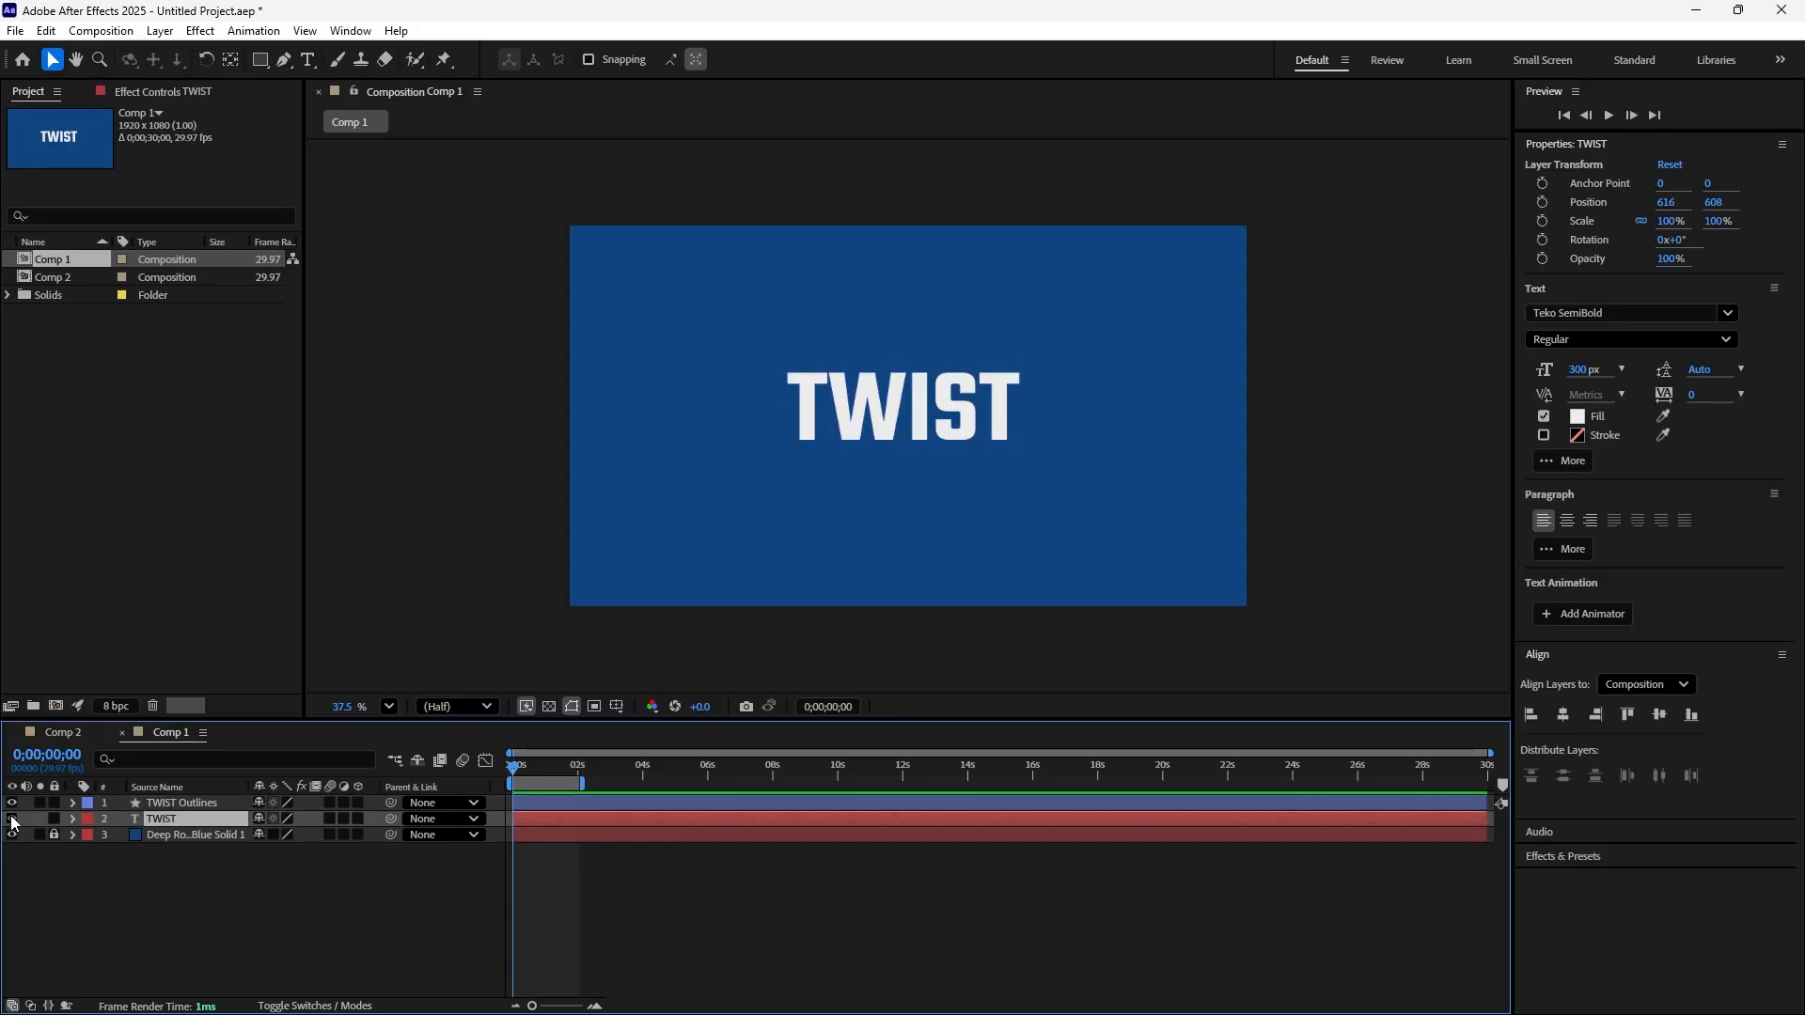
Add a Twist operation to the contents of the TWIST Outlines layer
click(177, 804)
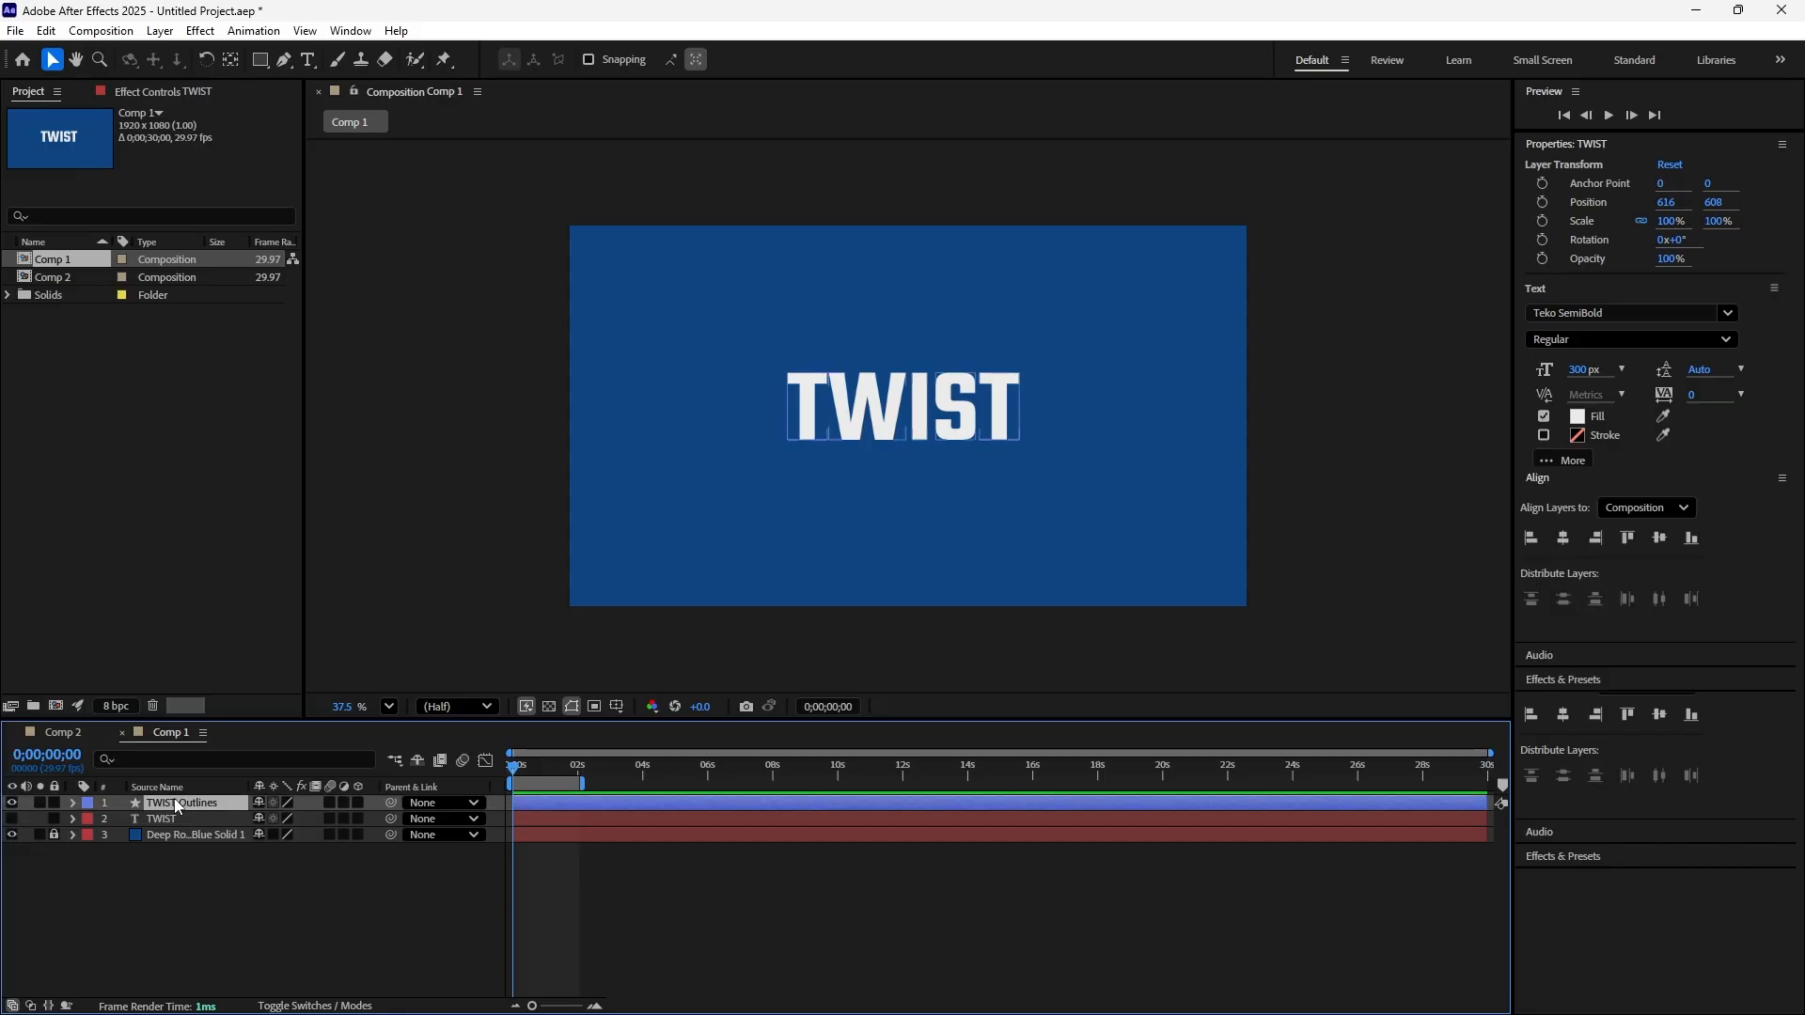
click(73, 803)
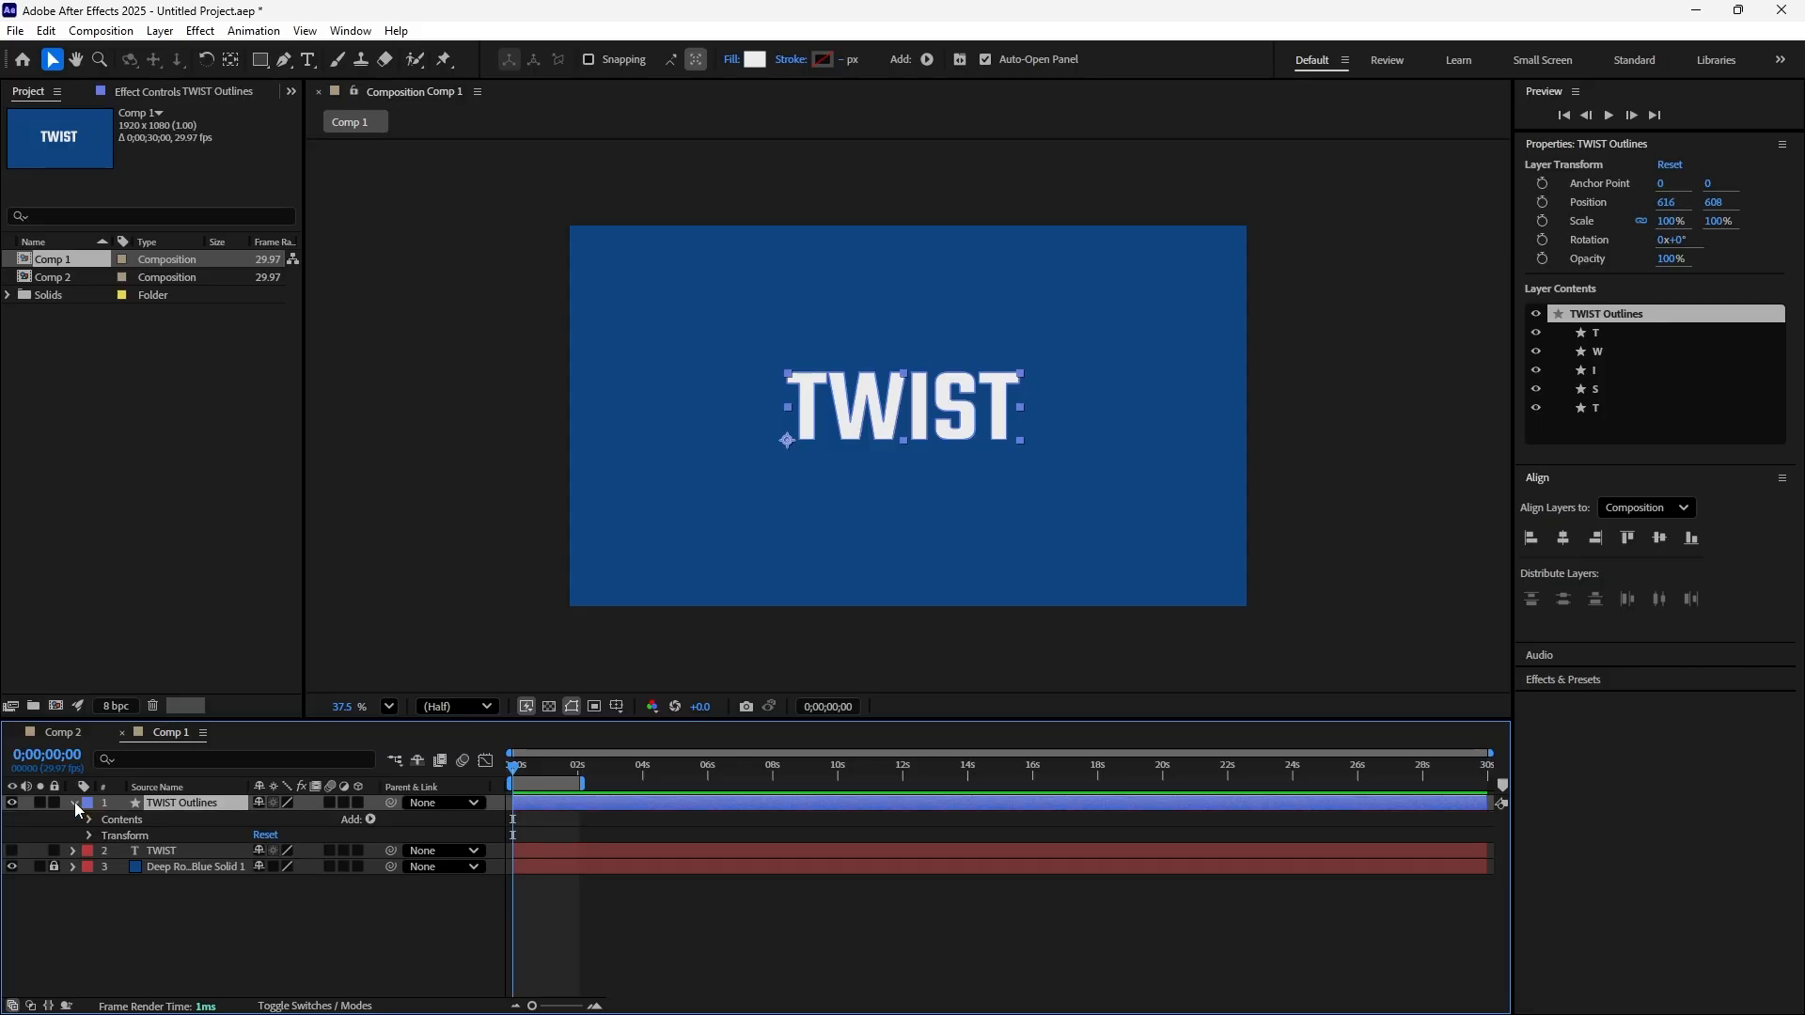
click(125, 820)
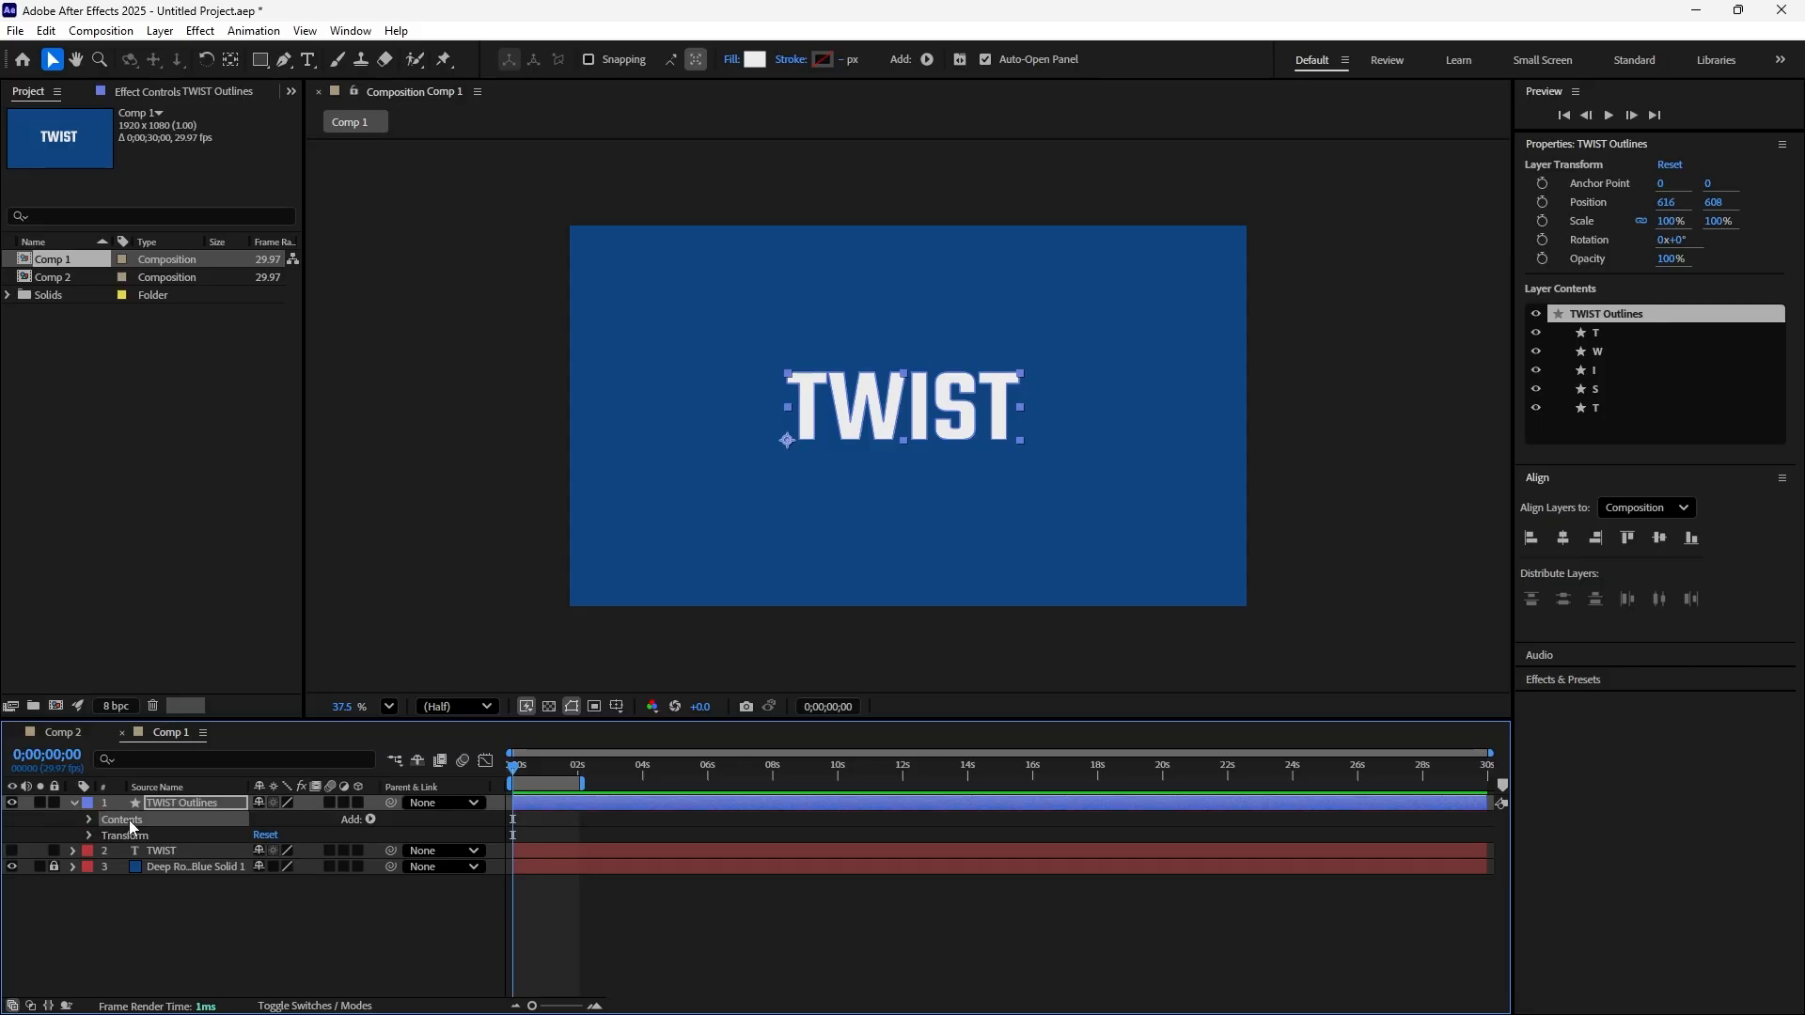
click(370, 819)
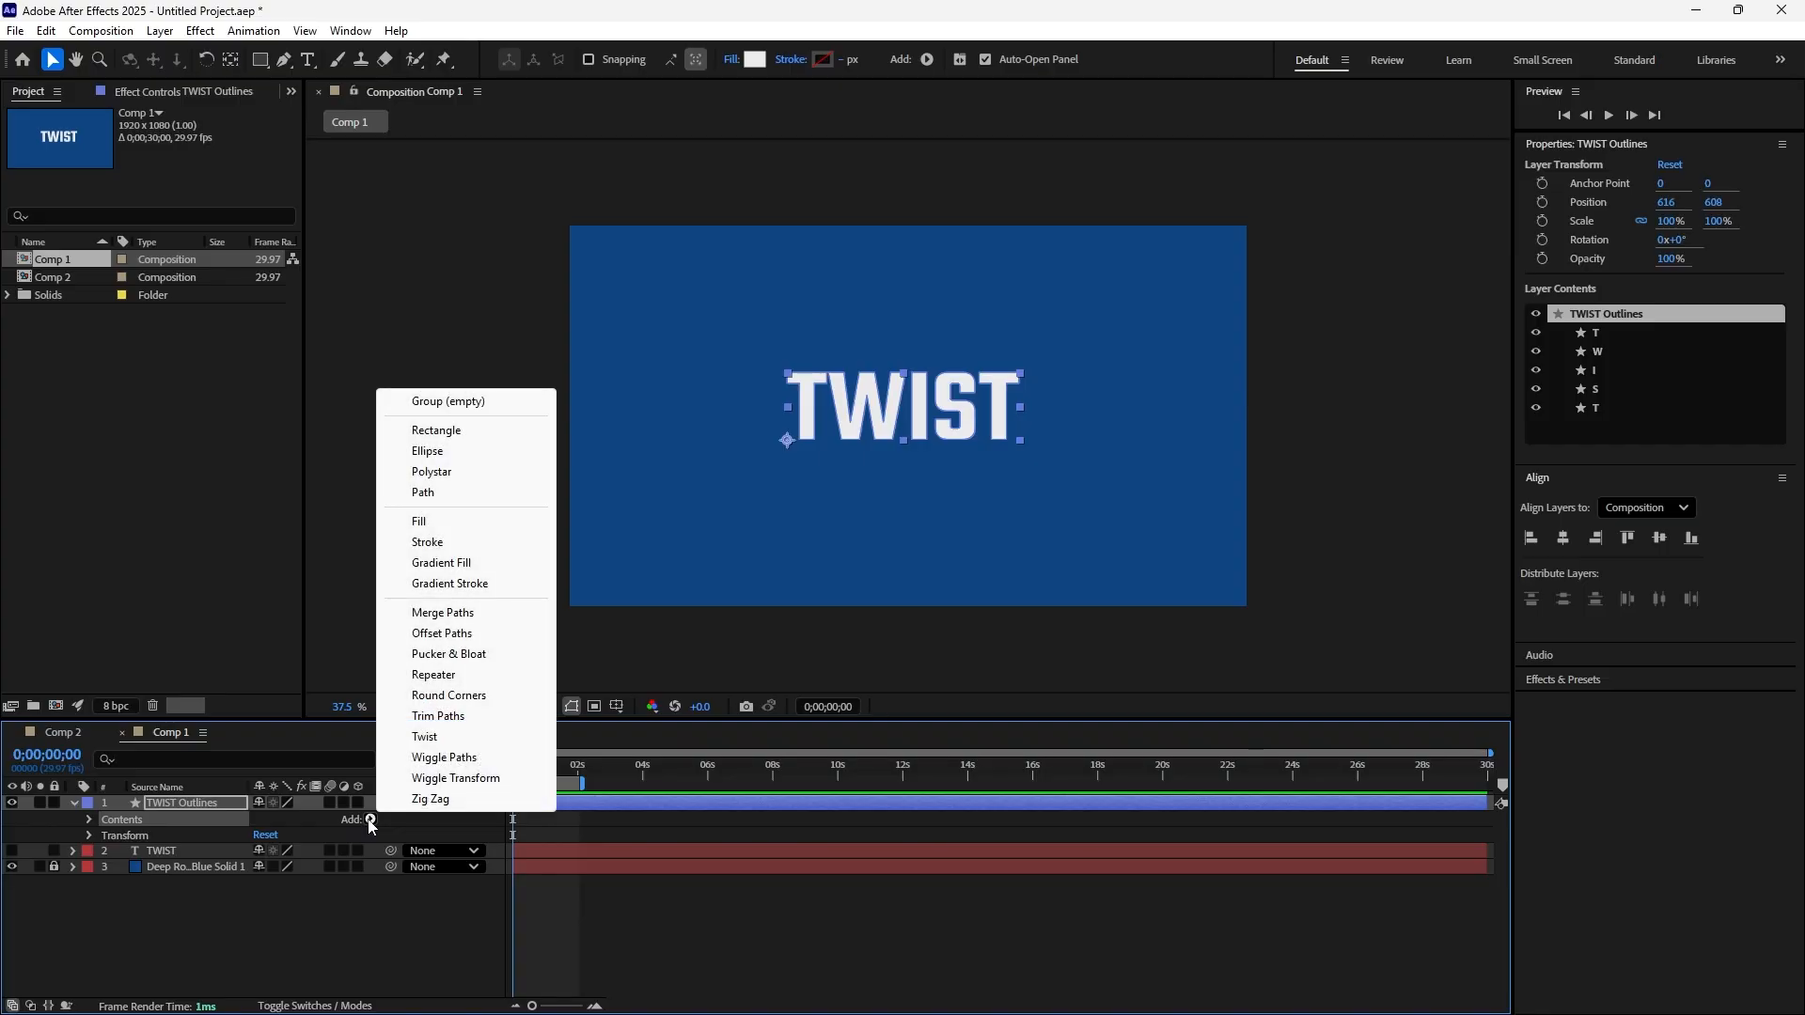
click(424, 737)
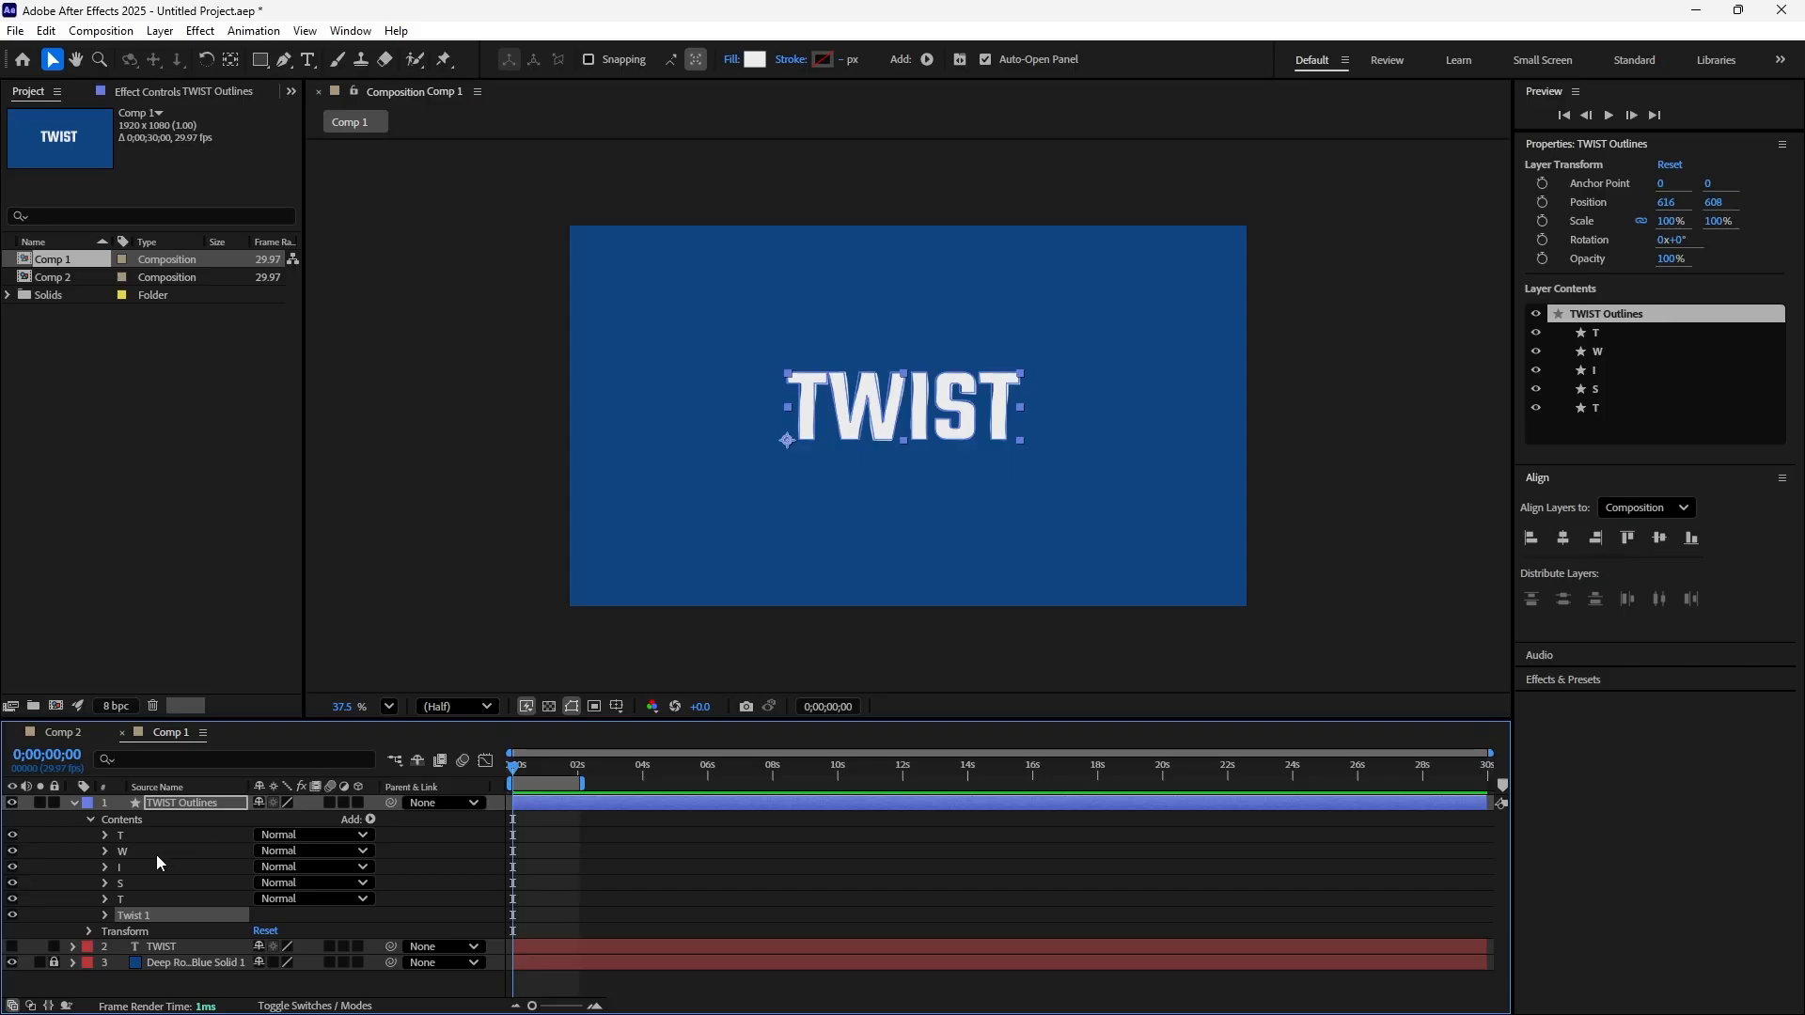
Hide and reshow the first T and the W shape groups to examine the letters as separate shapes
click(12, 835)
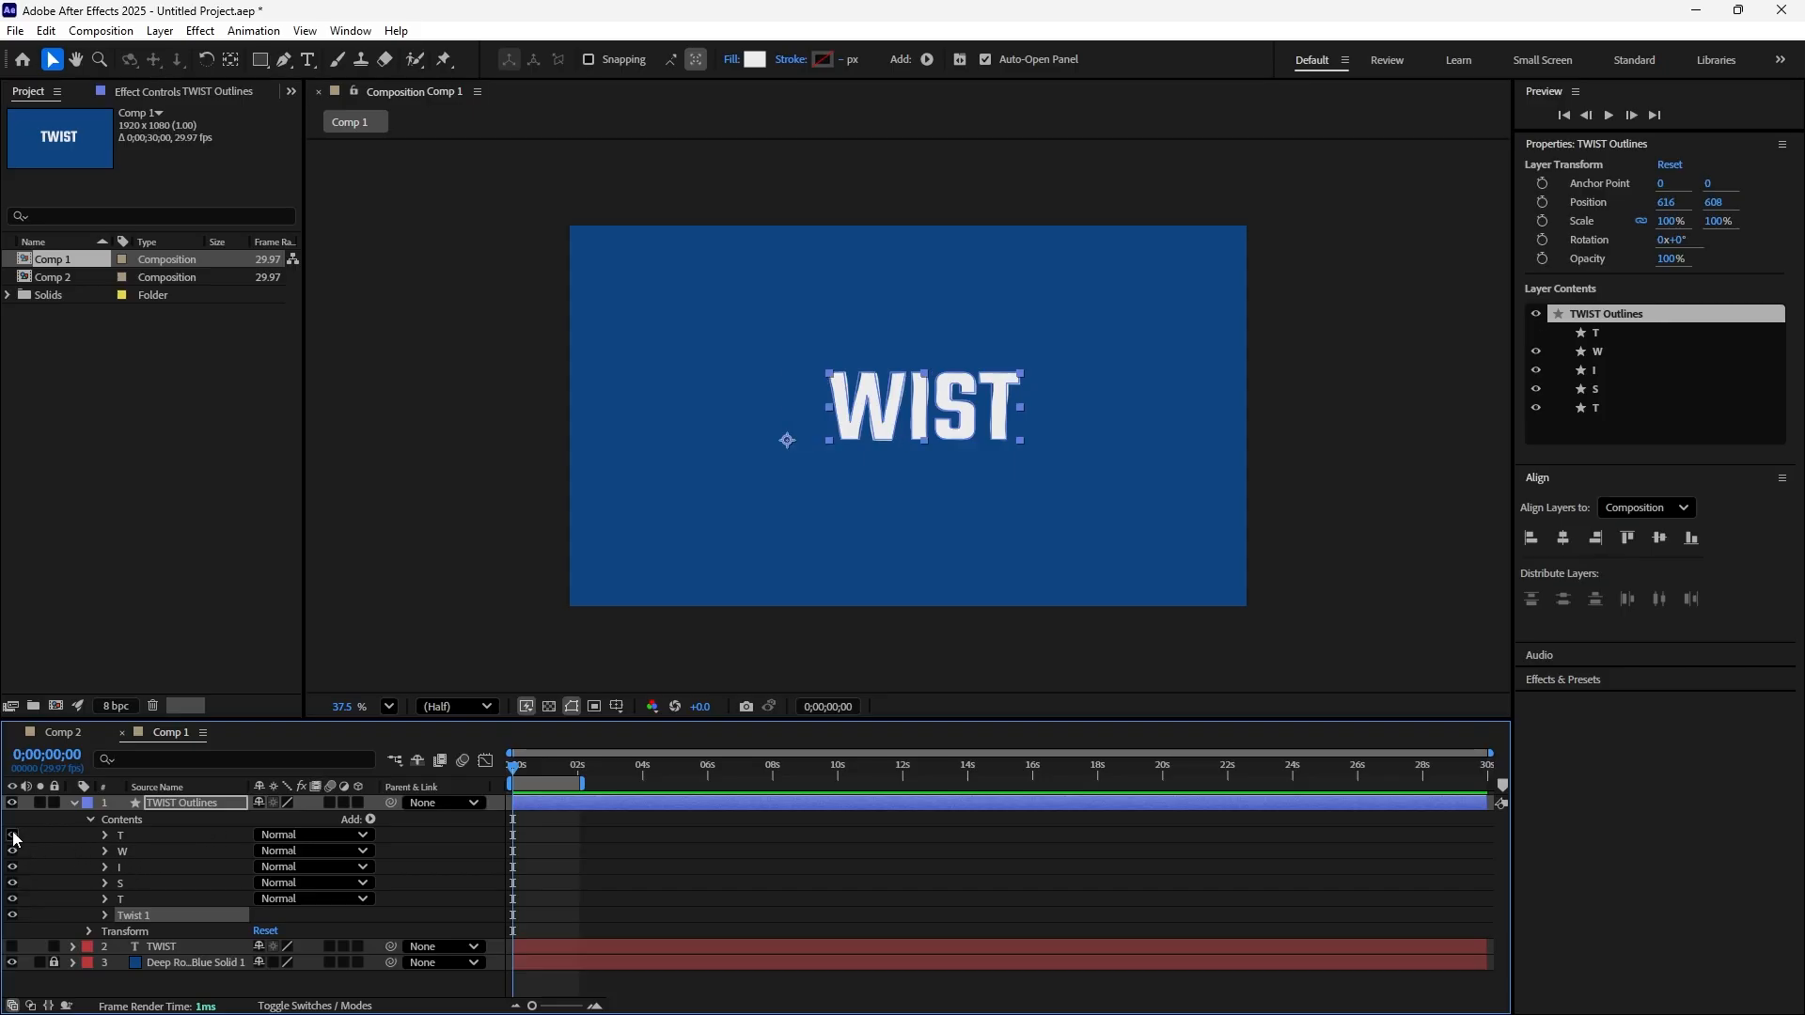
click(13, 835)
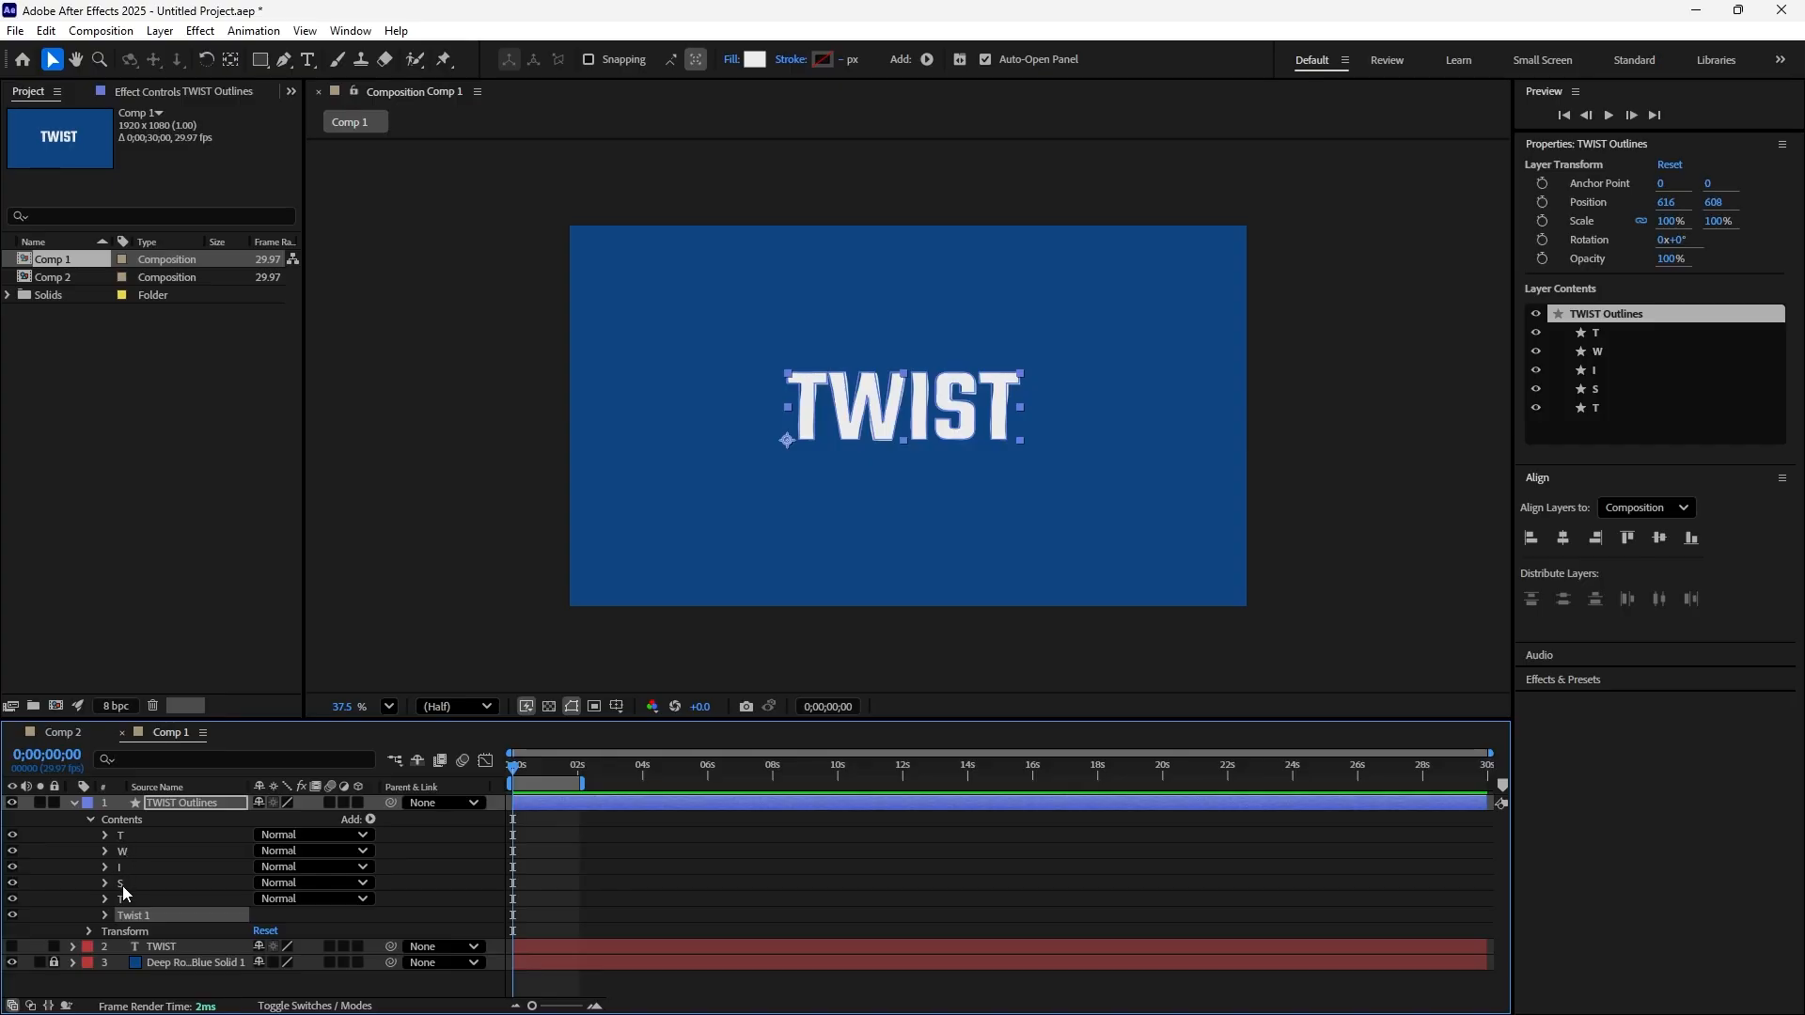
click(12, 834)
click(13, 835)
click(13, 850)
click(13, 851)
Add a Twist Angle keyframe with a value of 0 at 0;00;00;00
click(105, 914)
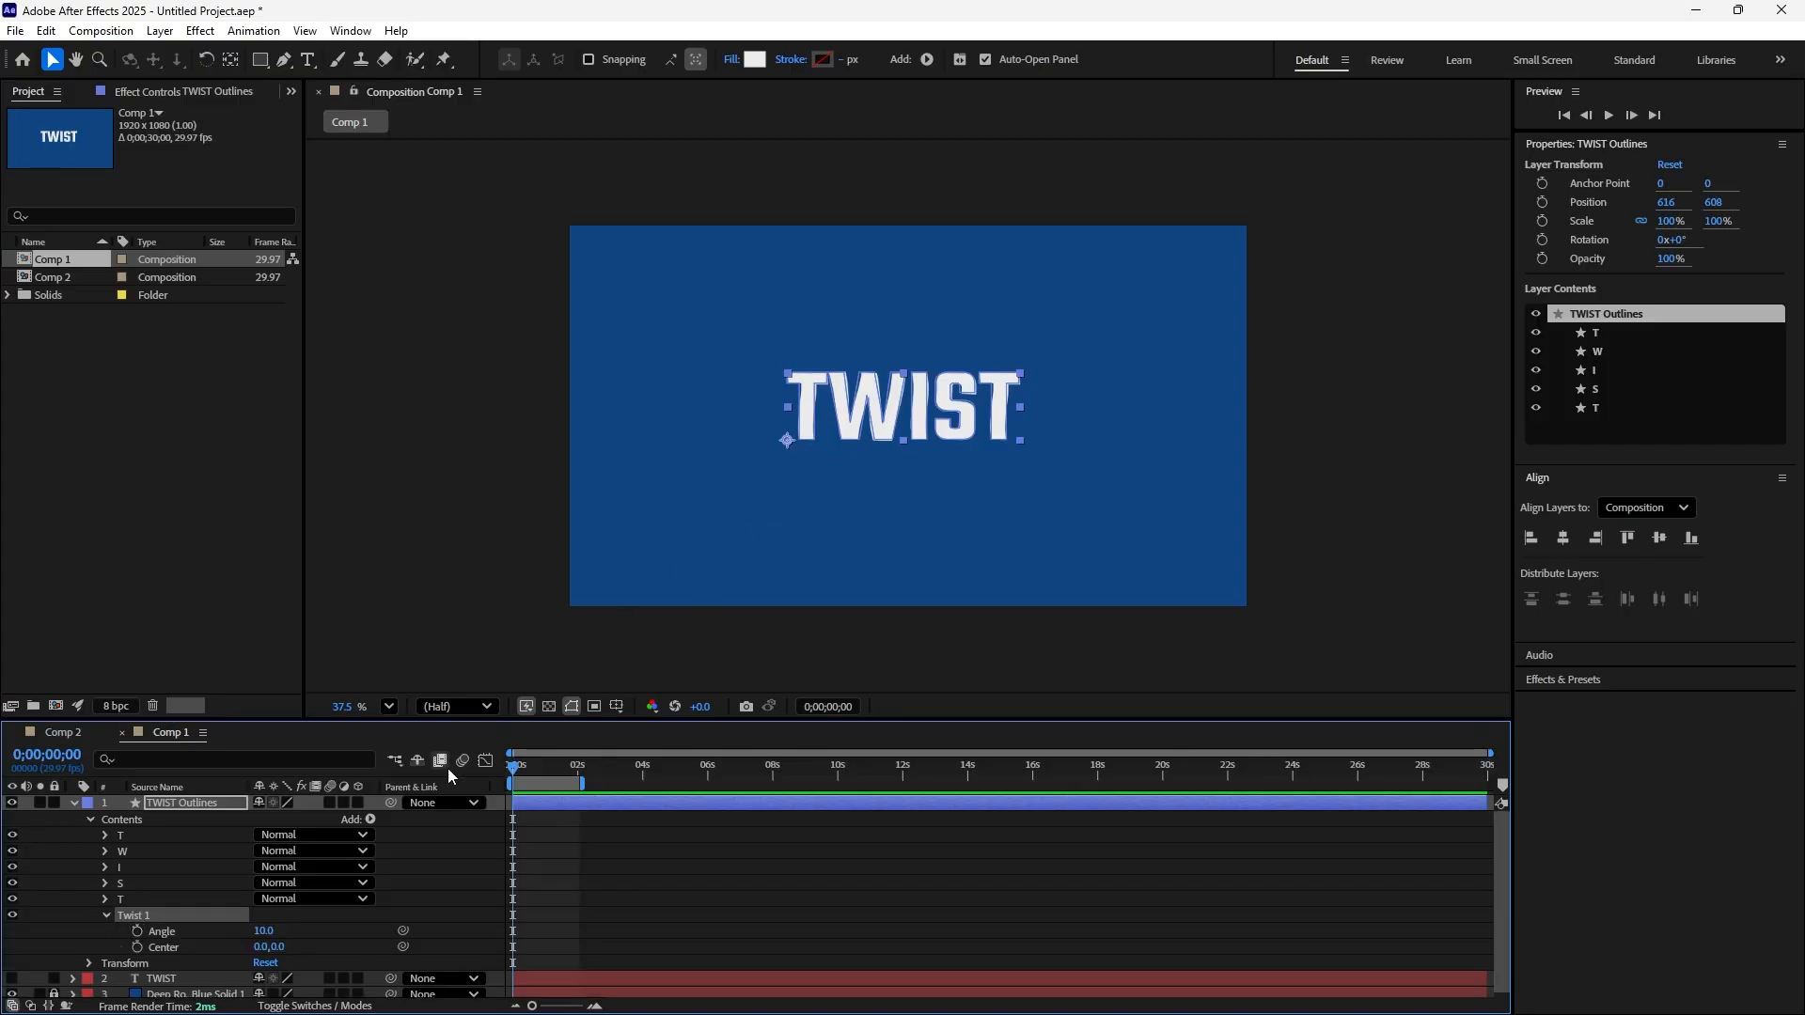
click(137, 931)
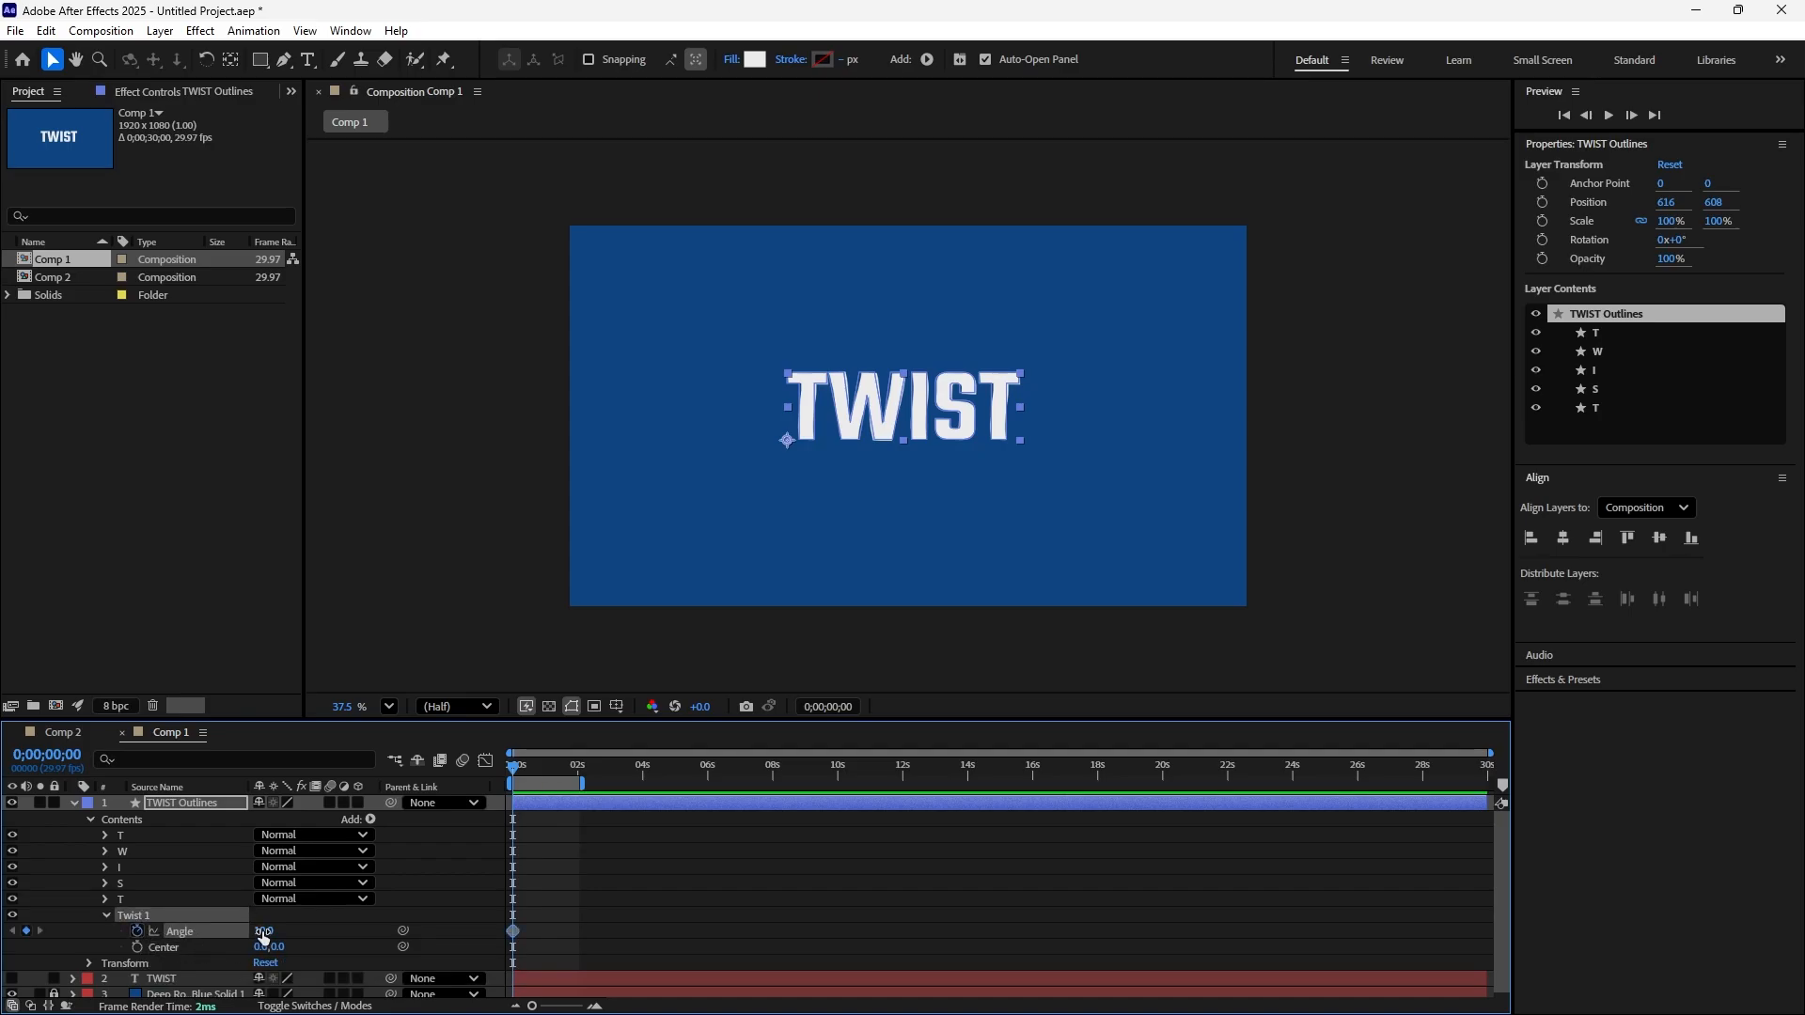
click(263, 932)
text(0)
key(Return)
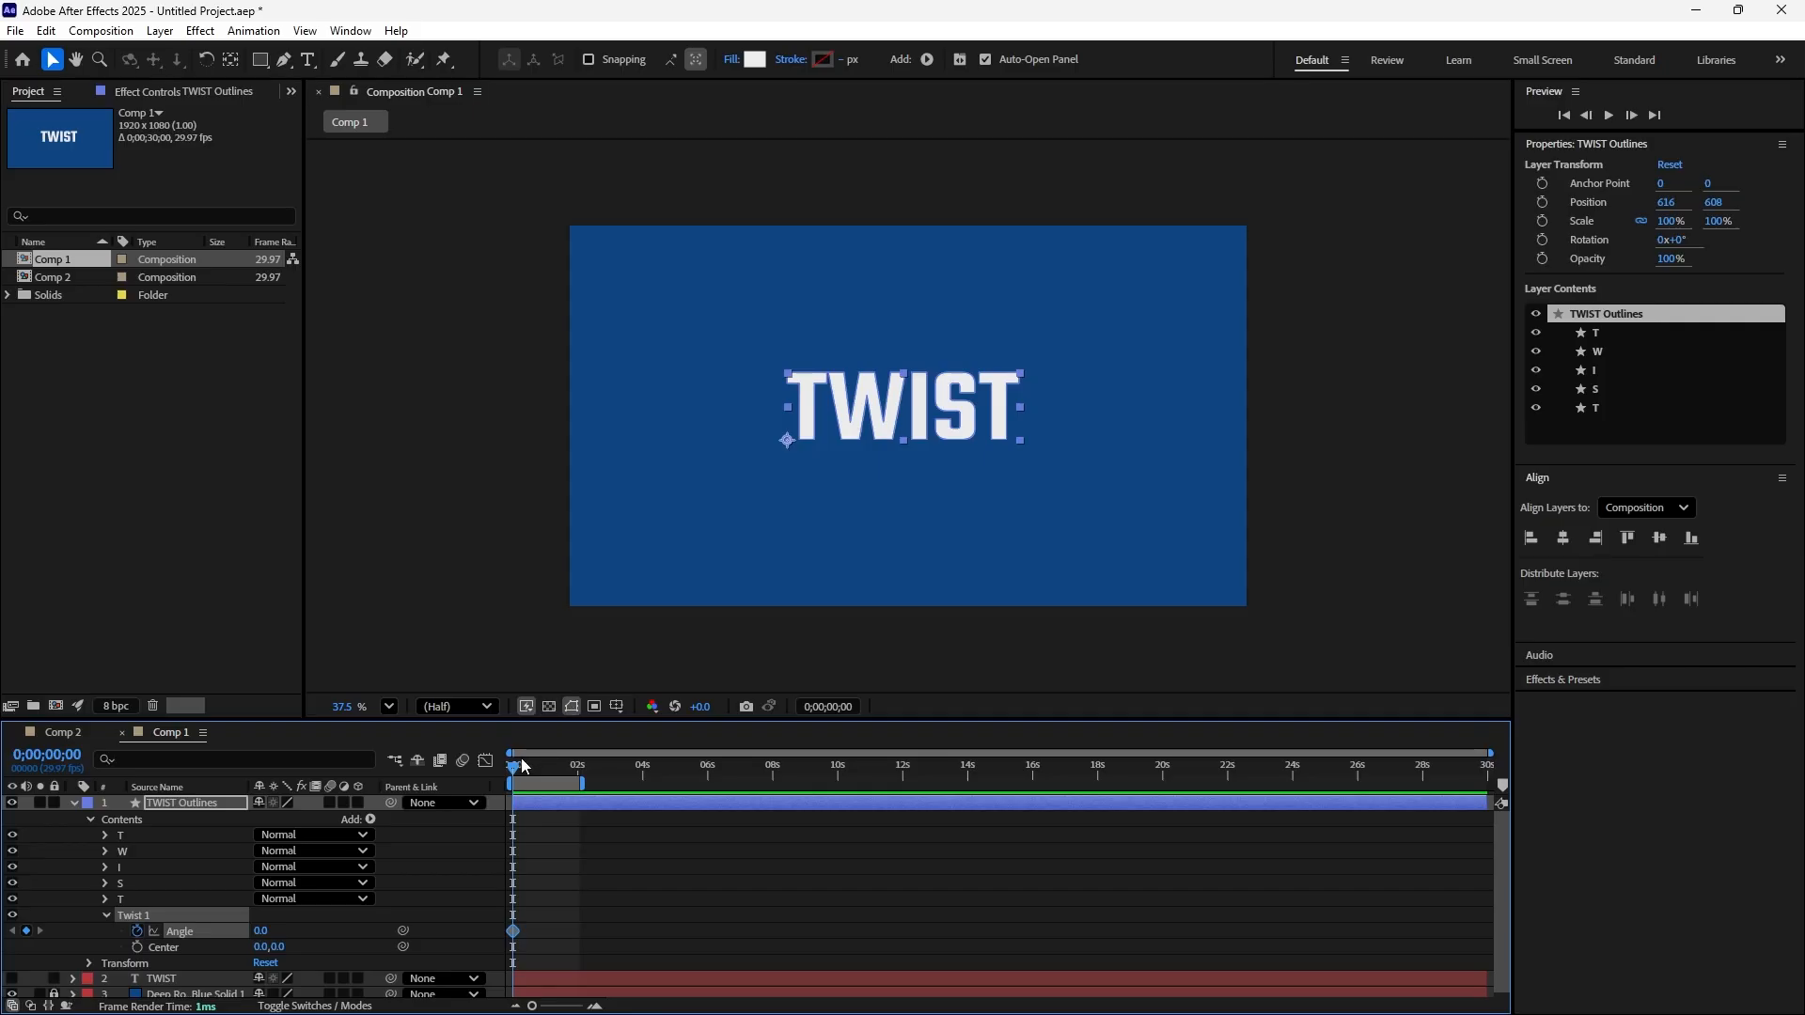
Add a second Twist Angle keyframe with a value of 1000 at 0;00;02;01
drag(514, 769, 579, 796)
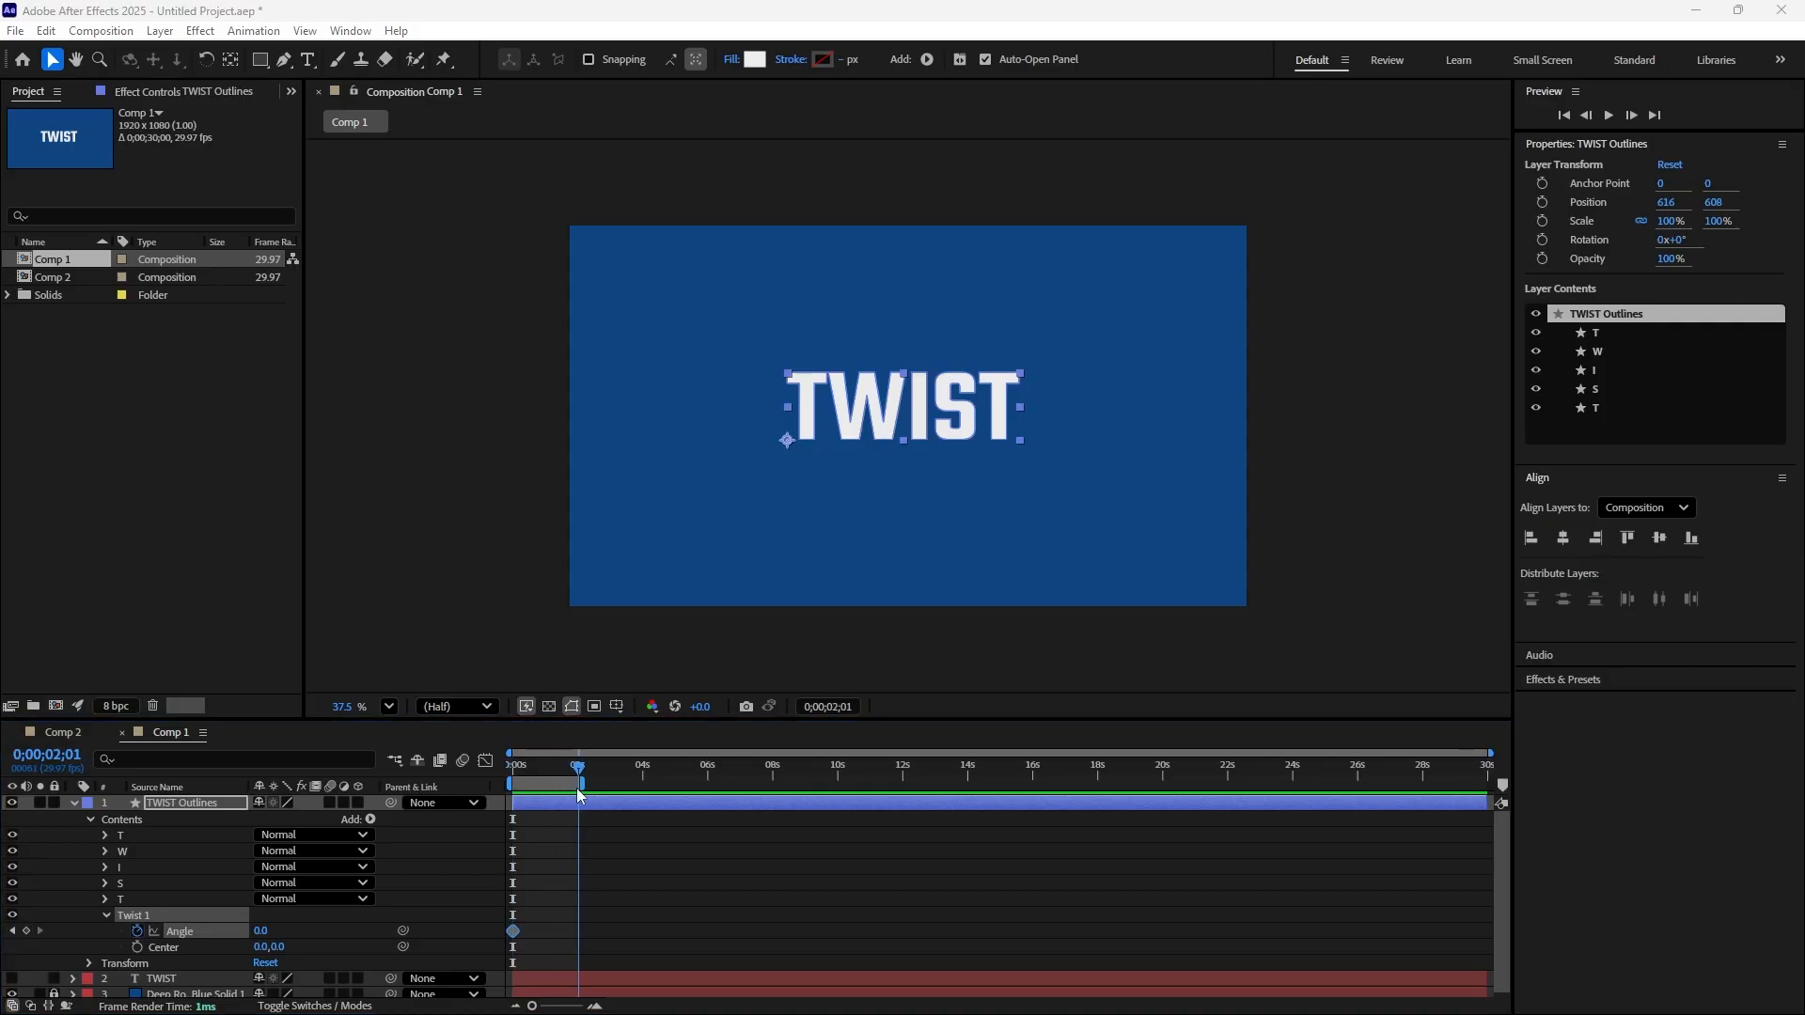
click(260, 931)
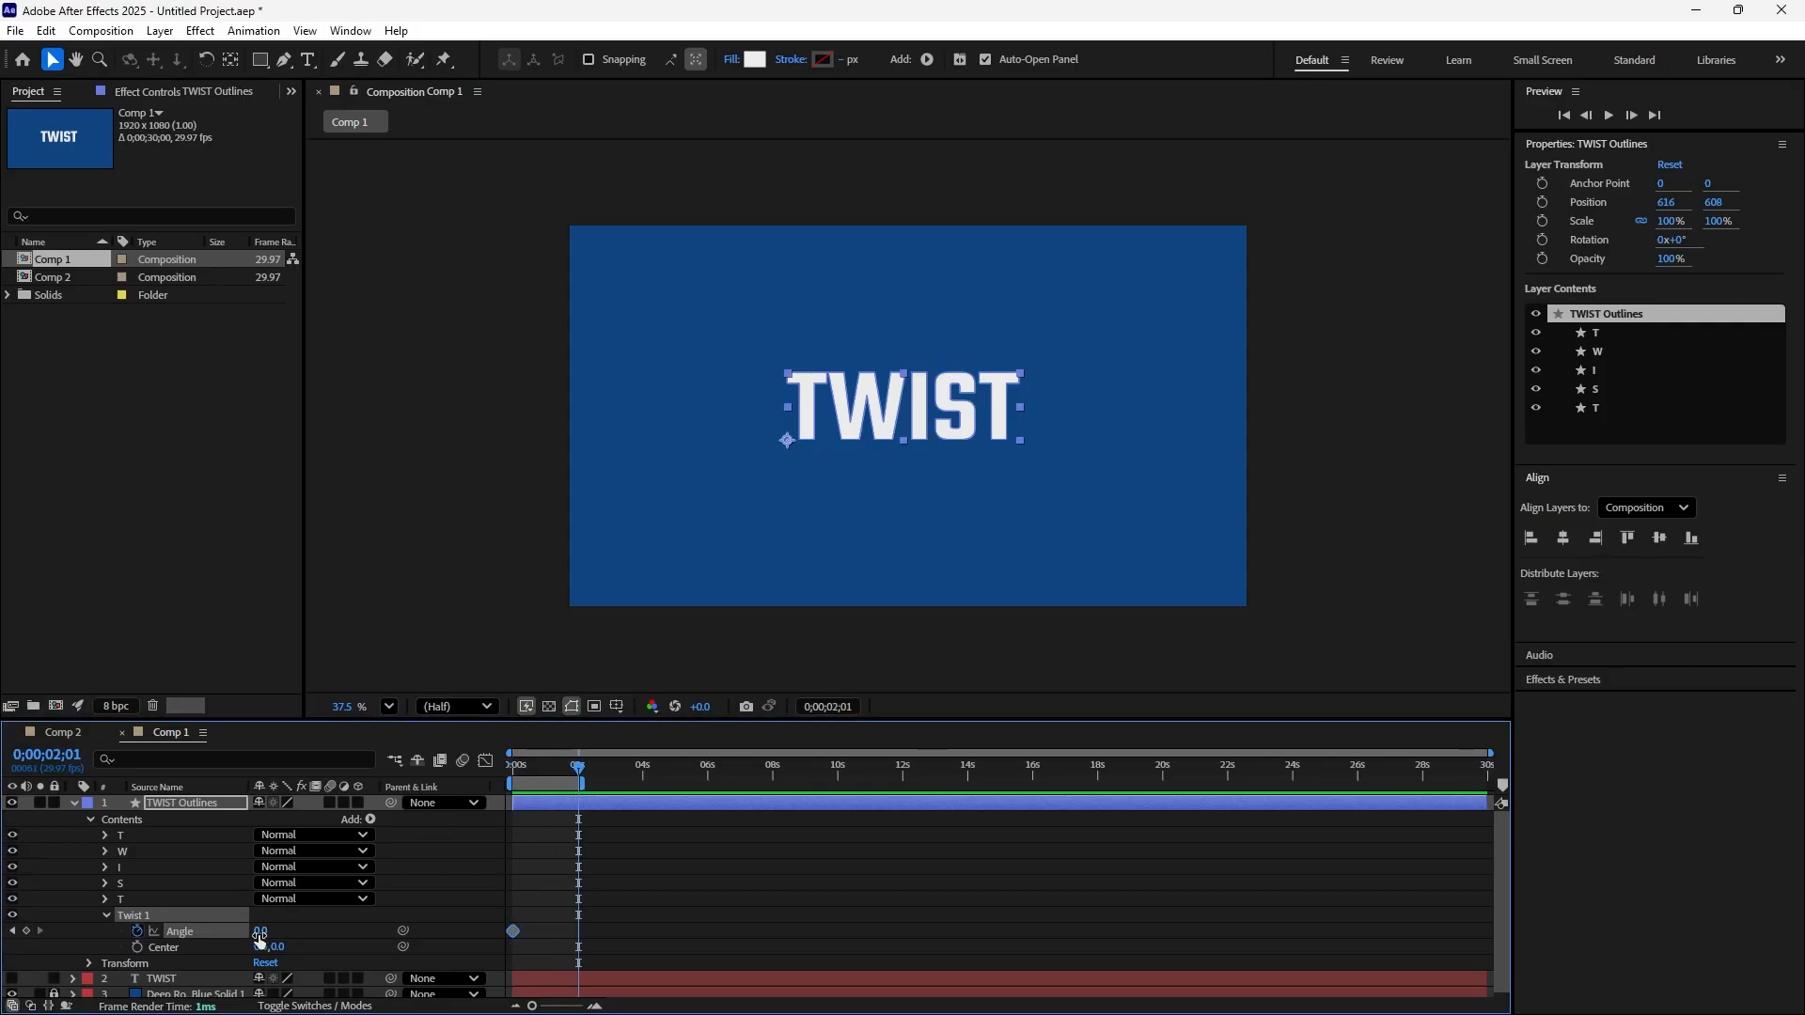
drag(261, 937, 276, 934)
drag(302, 938, 954, 889)
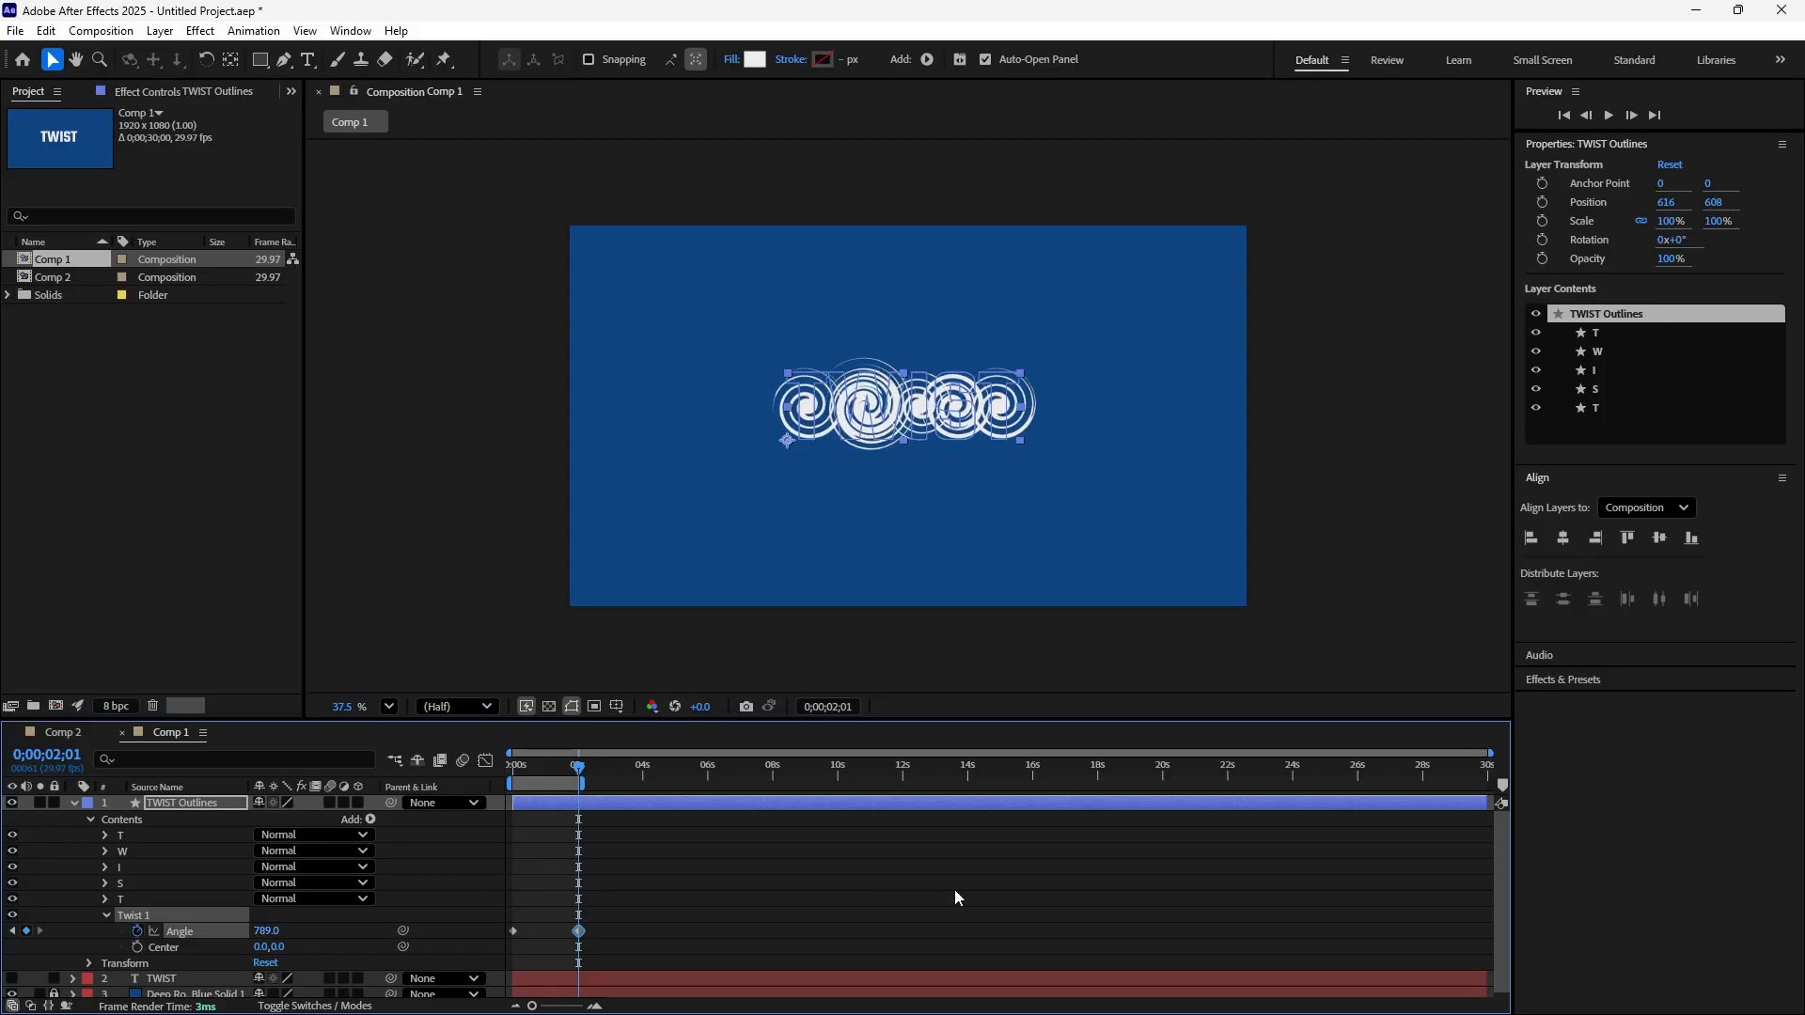
click(268, 931)
text(1000)
key(Return)
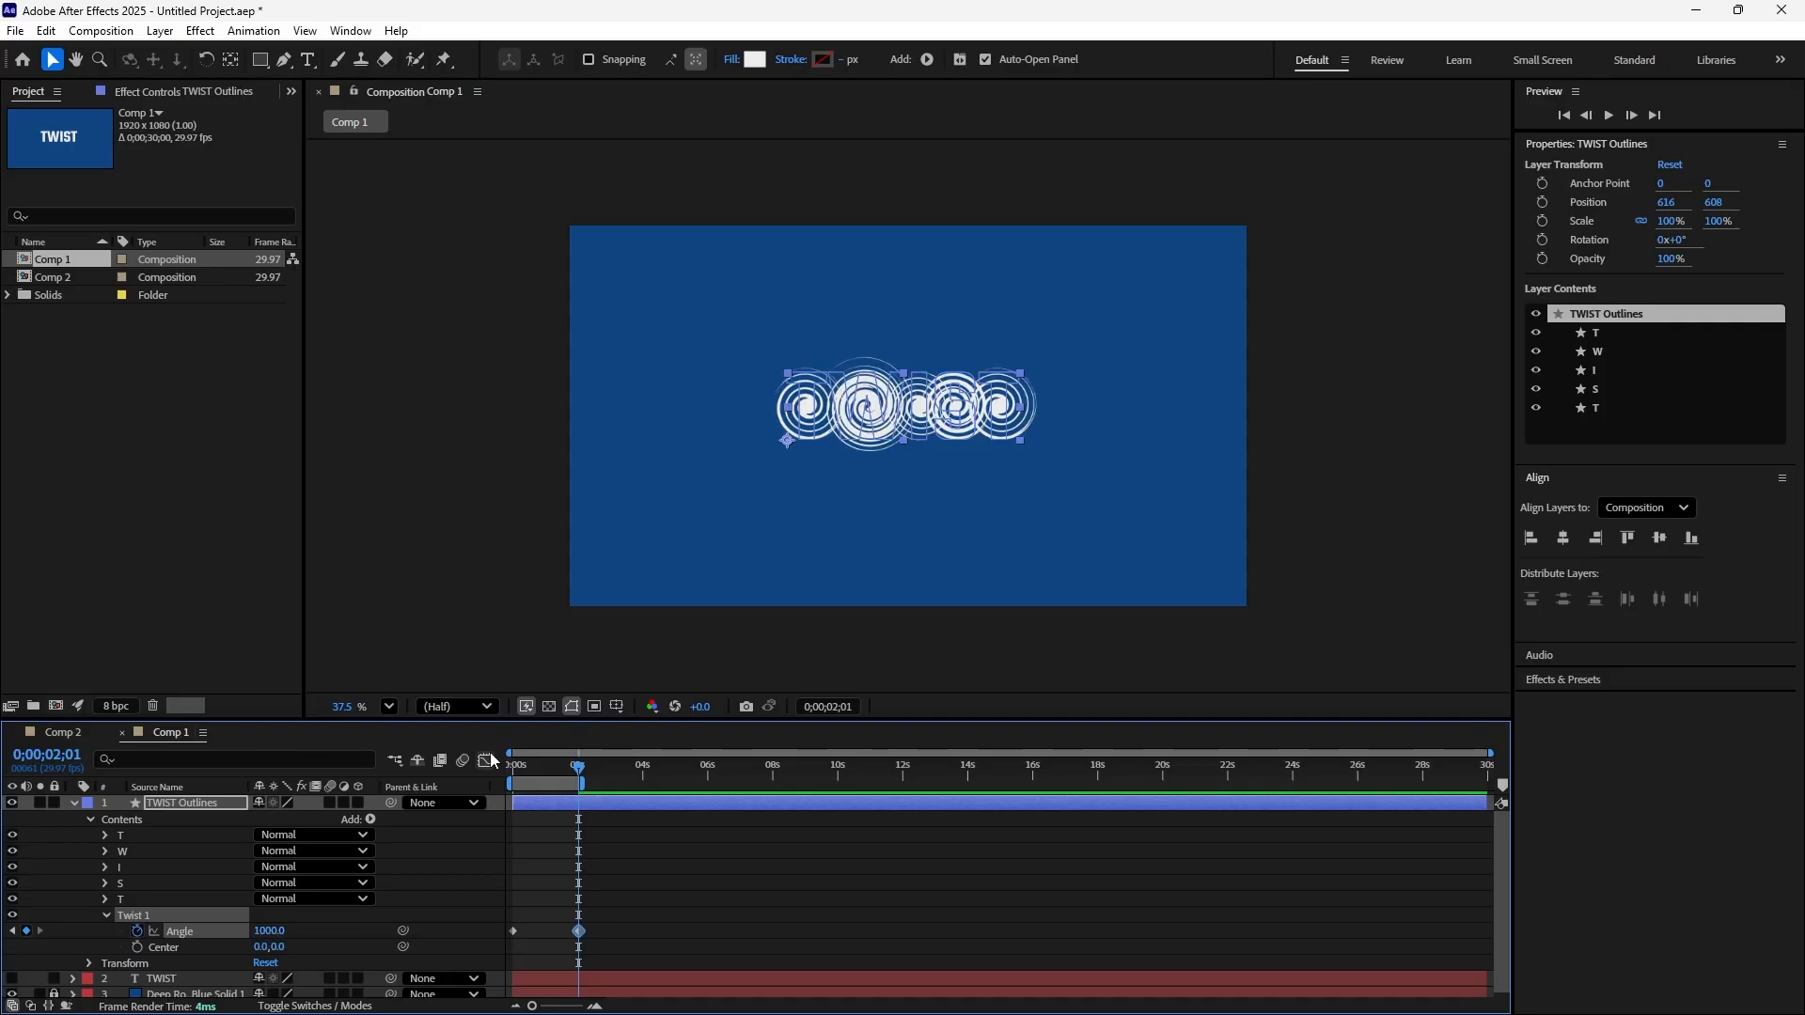
Preview the TWIST outlines' twist animation from 0;00;00;00 and stop the playback
drag(568, 776, 475, 787)
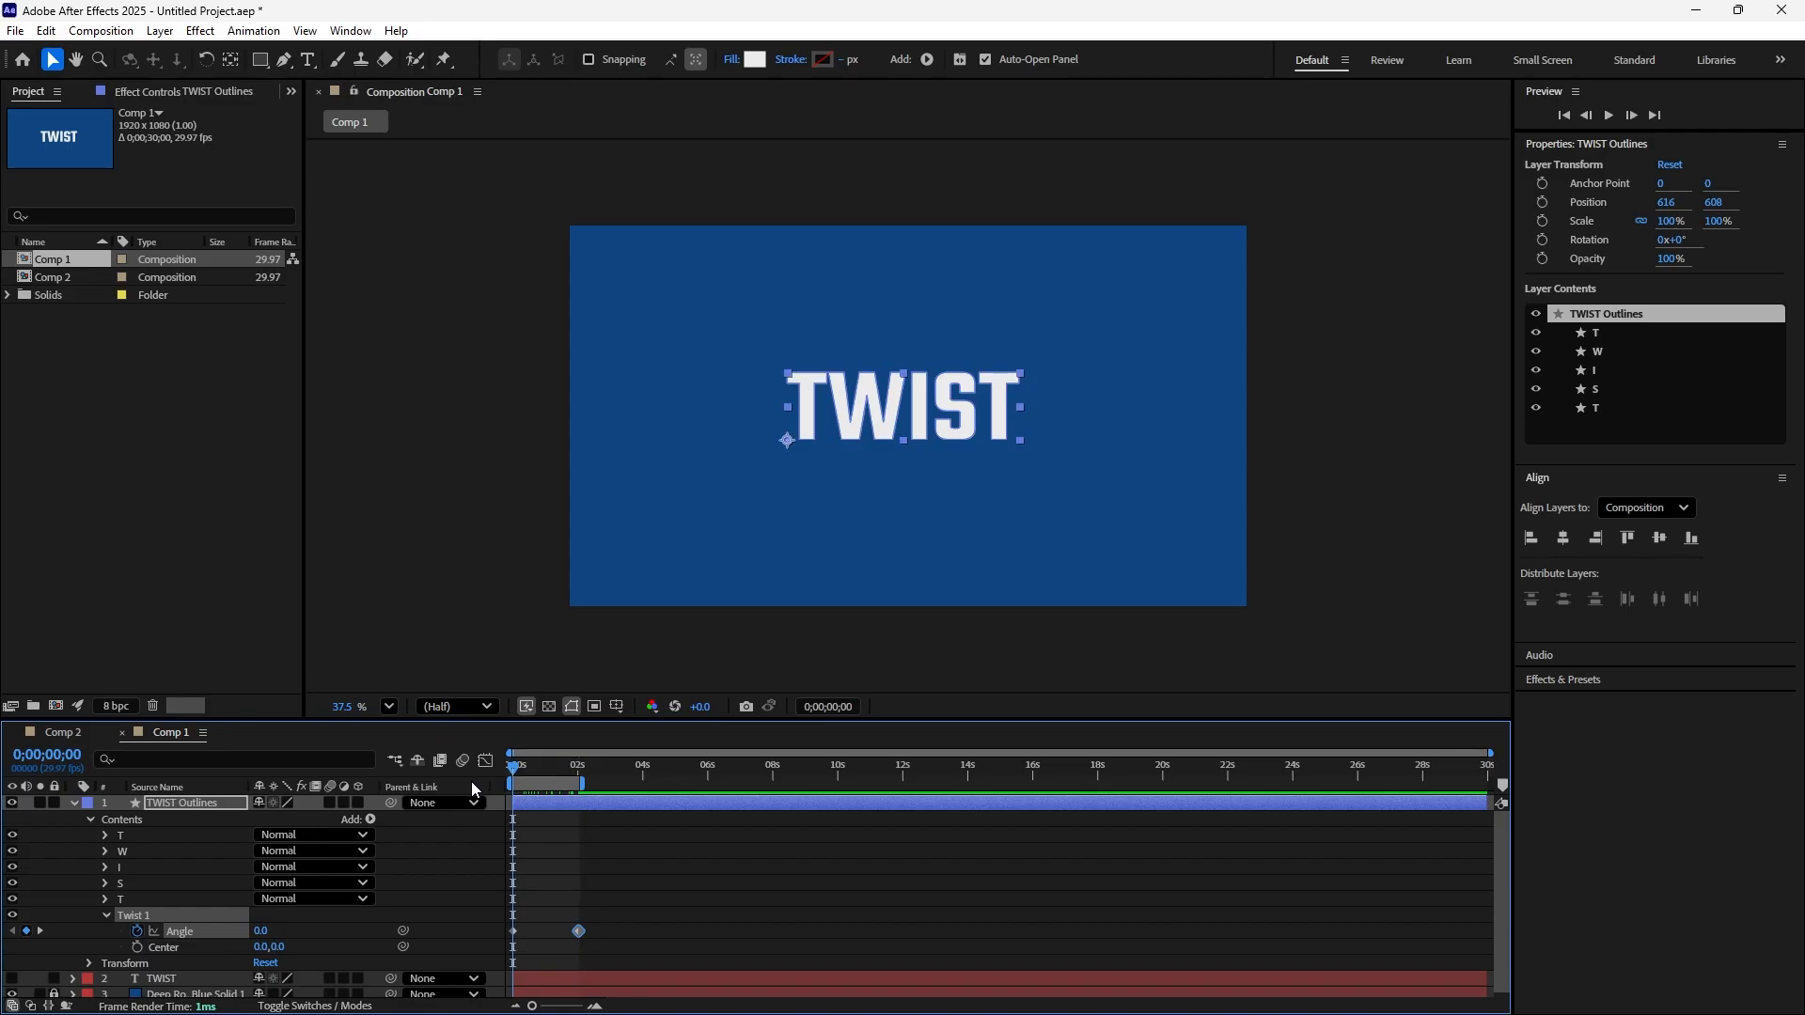
key(space)
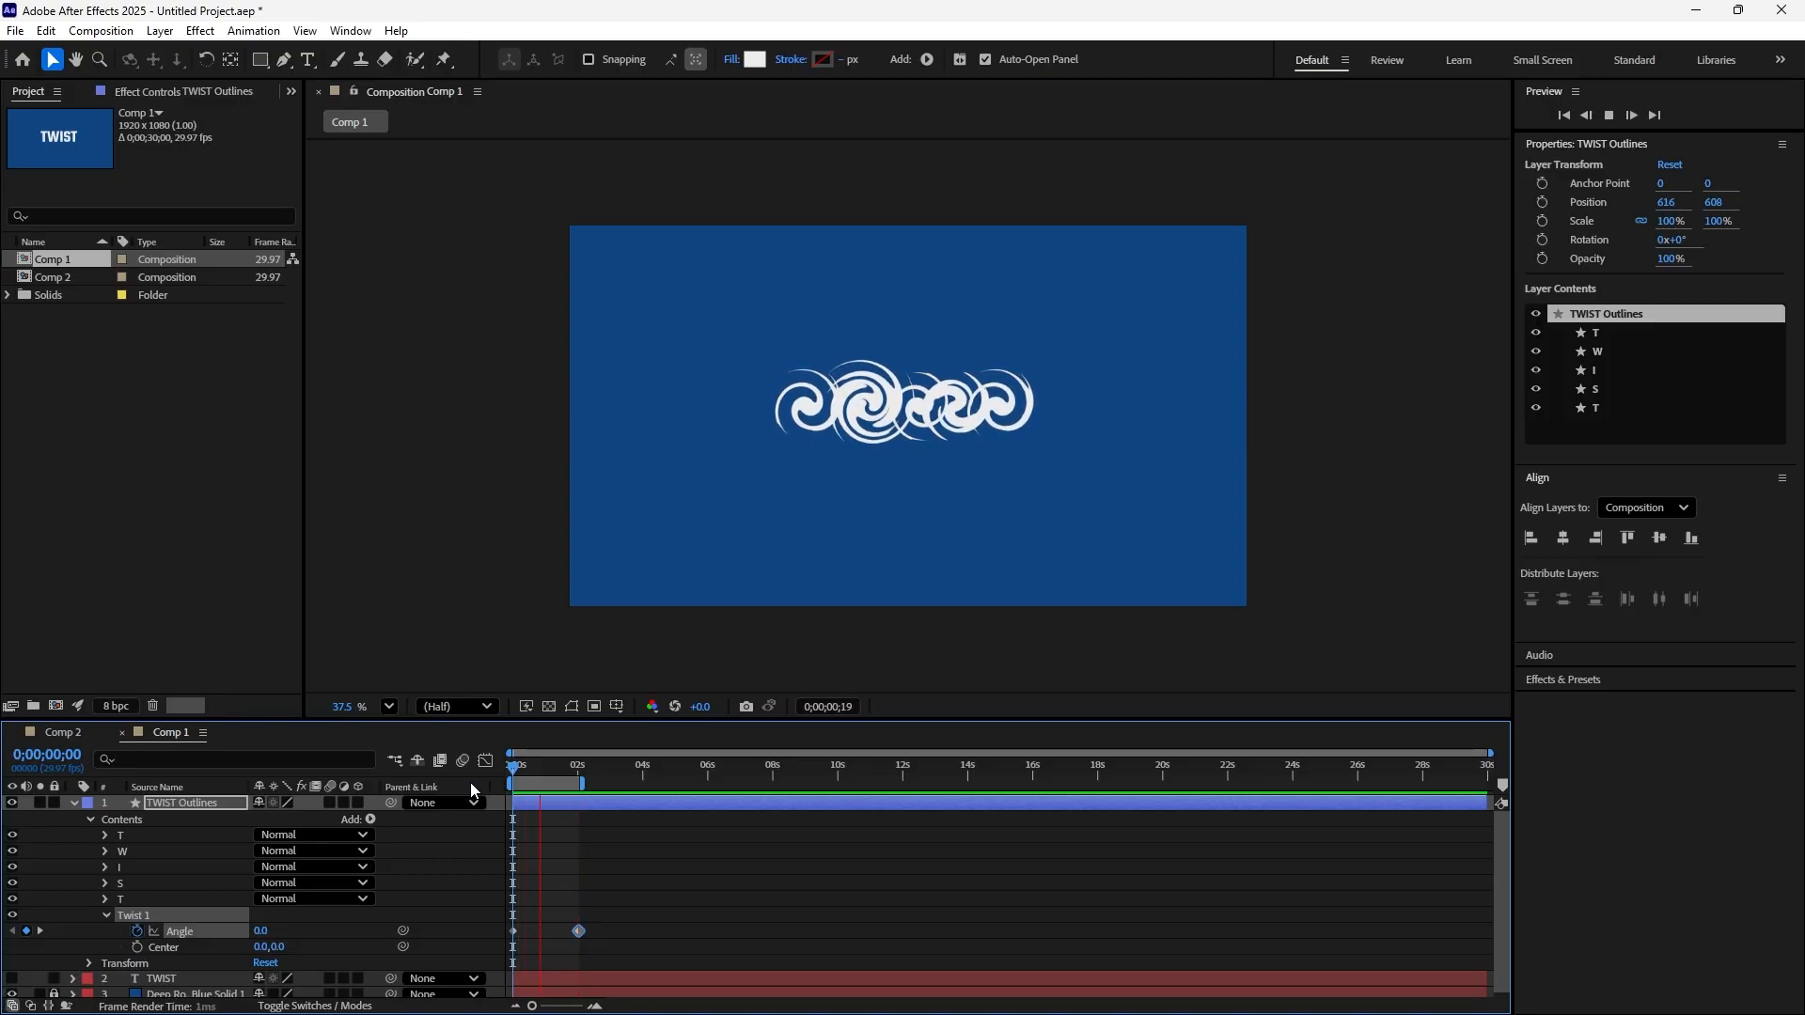
key(space)
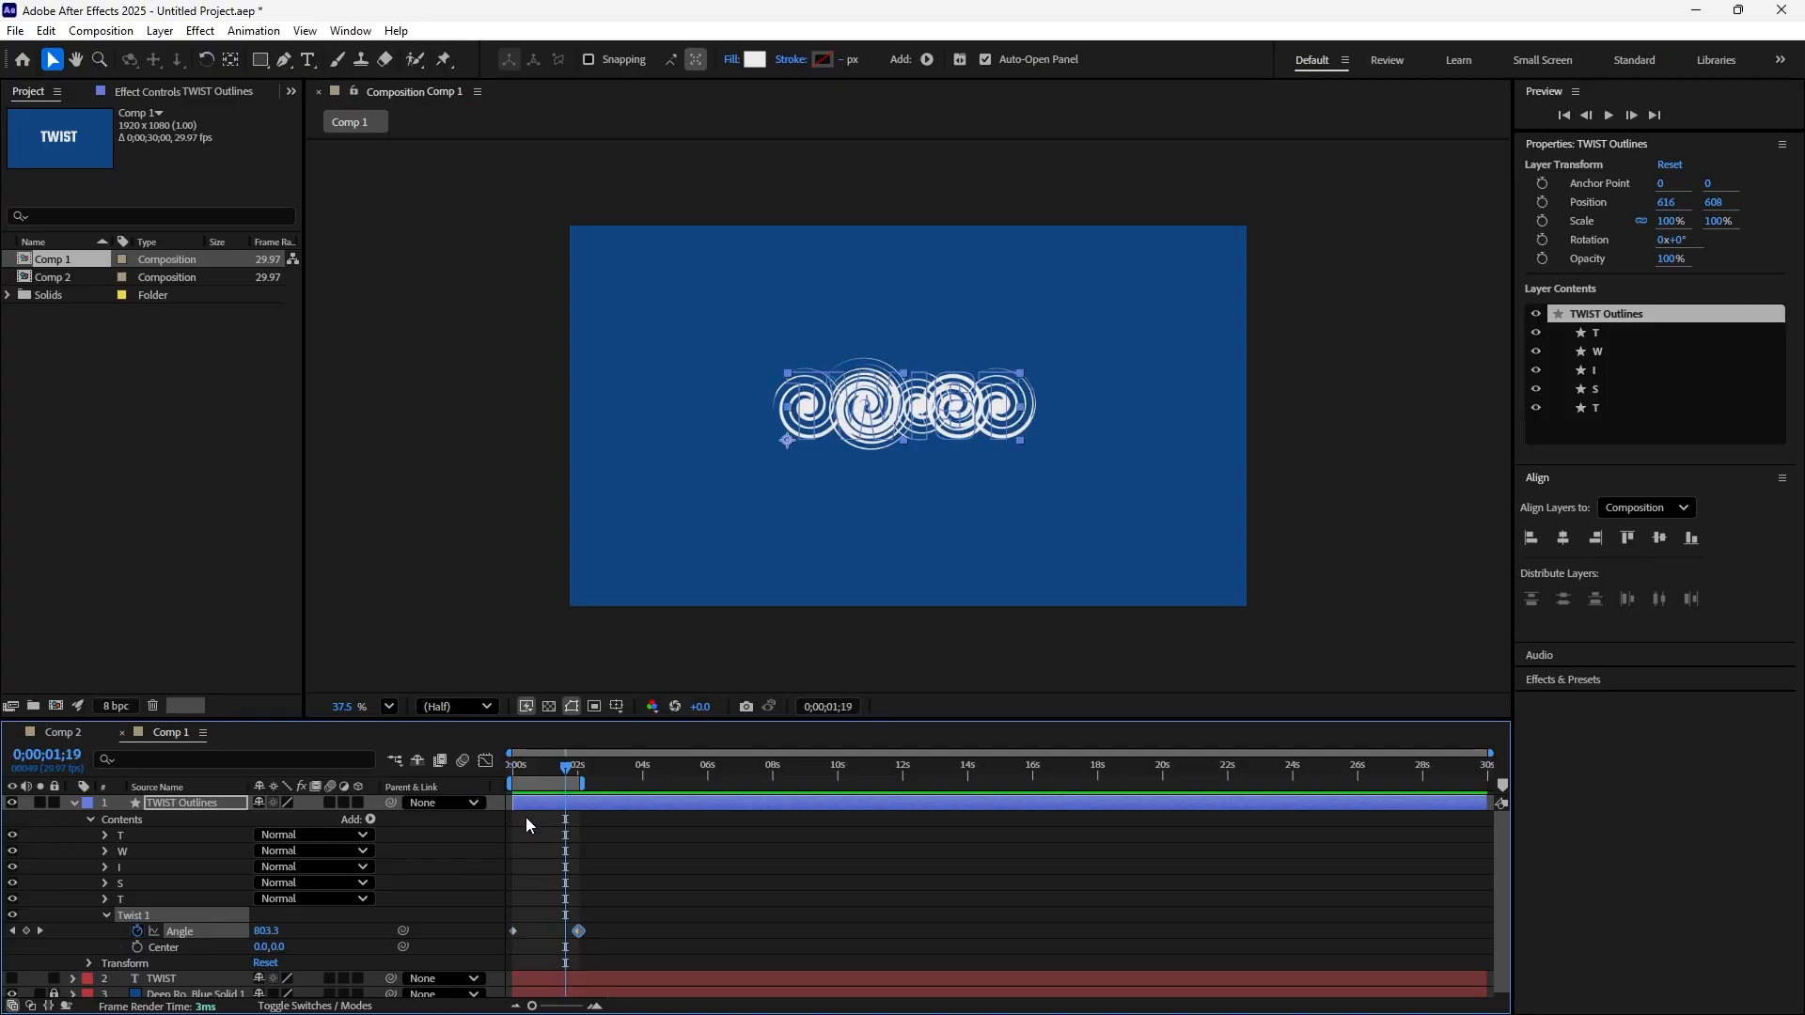
Copy the first Twist Angle keyframe to 0;00;03;29 and extend the work area's end to that time
click(40, 930)
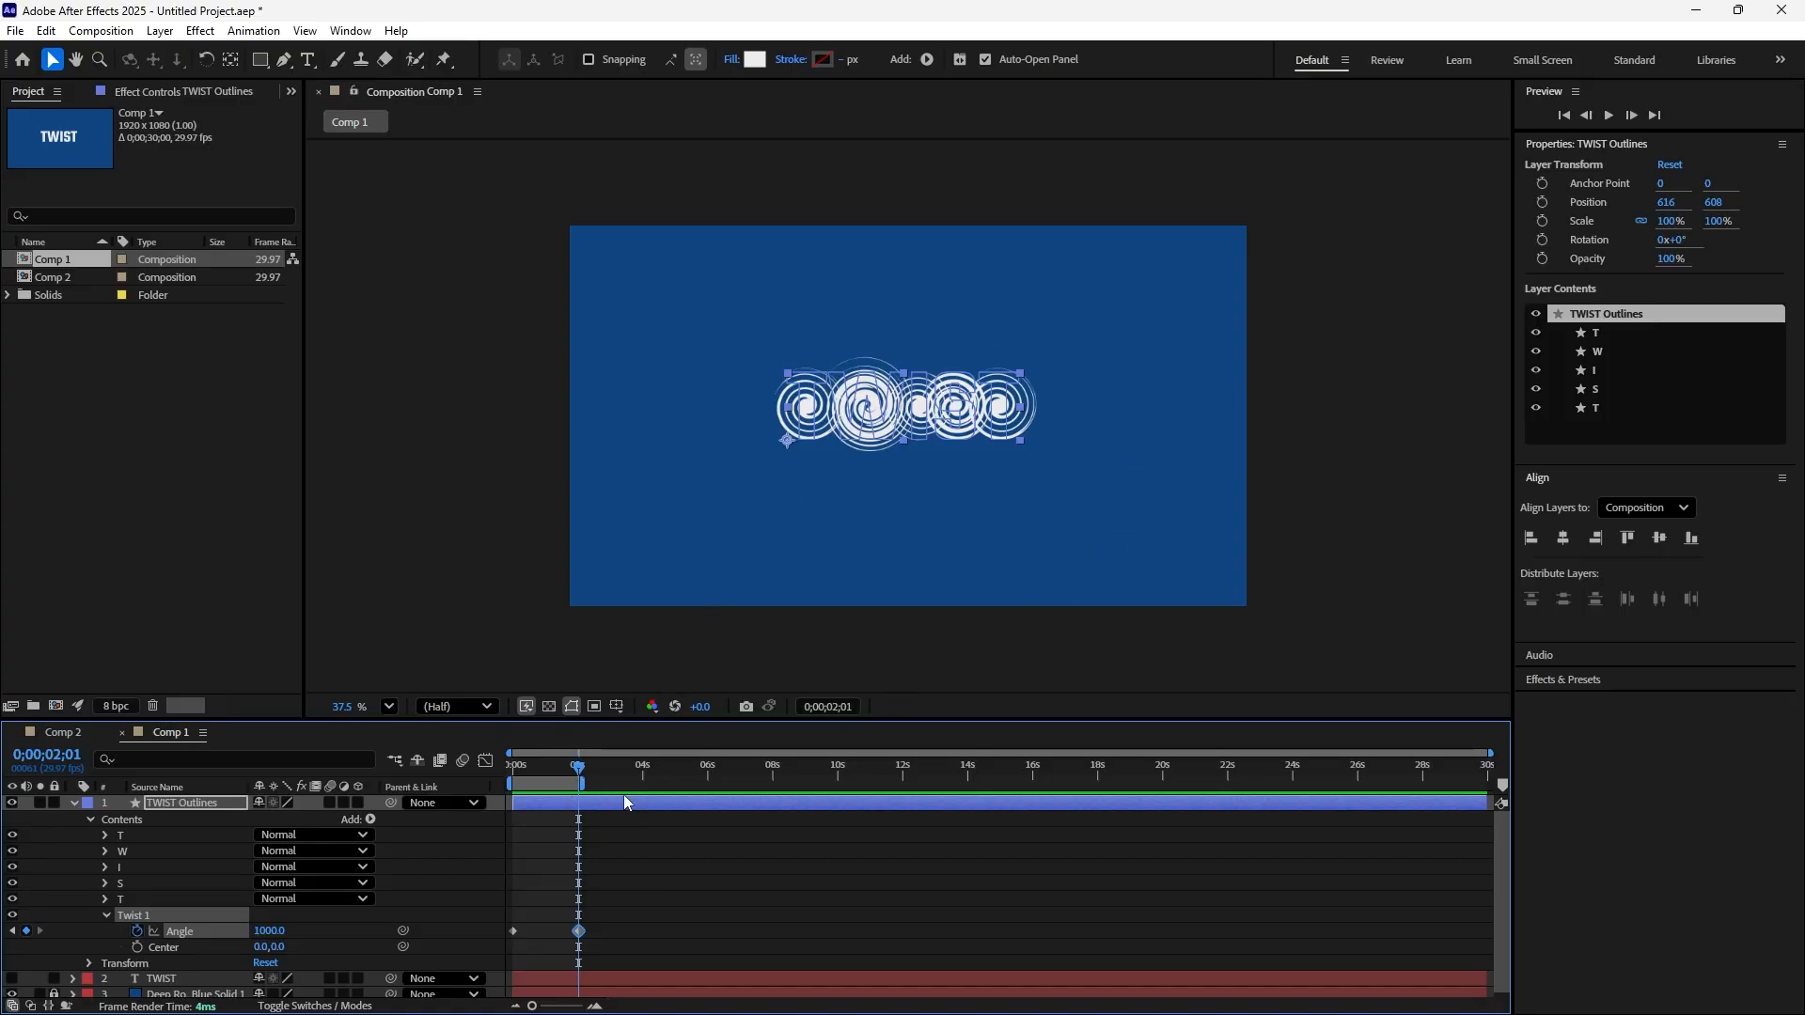
click(513, 933)
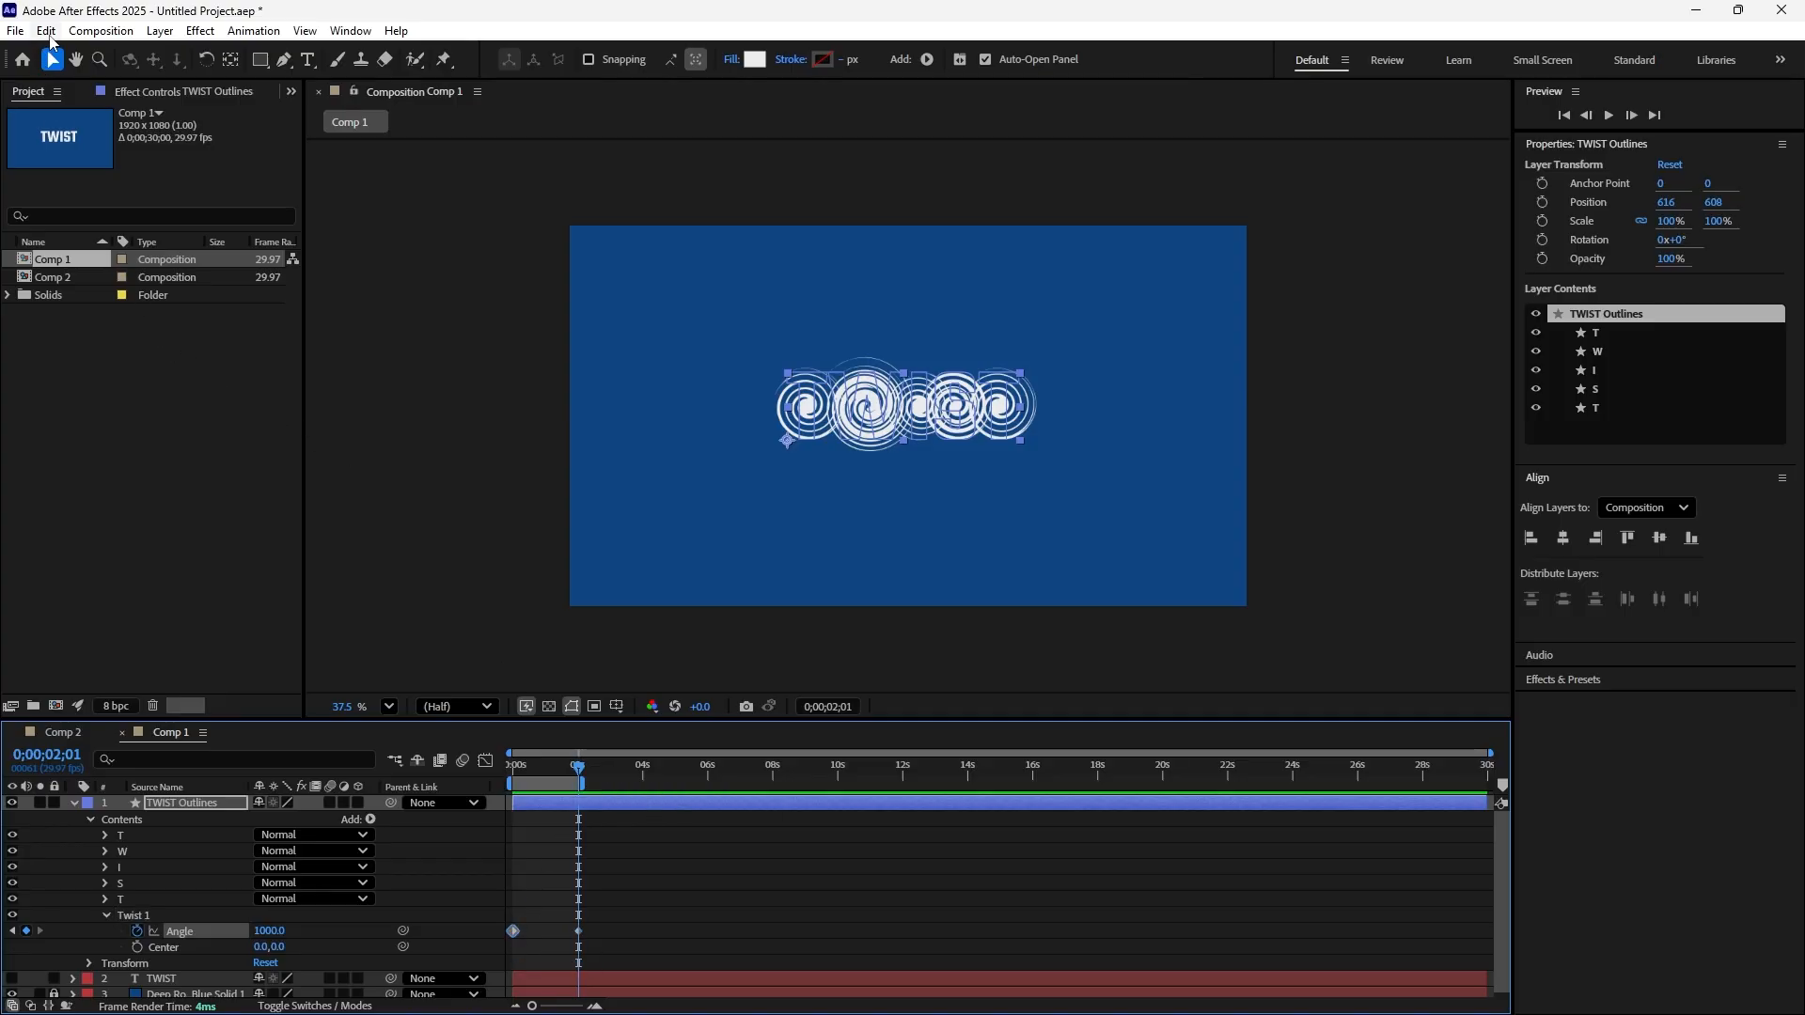
click(47, 31)
click(79, 144)
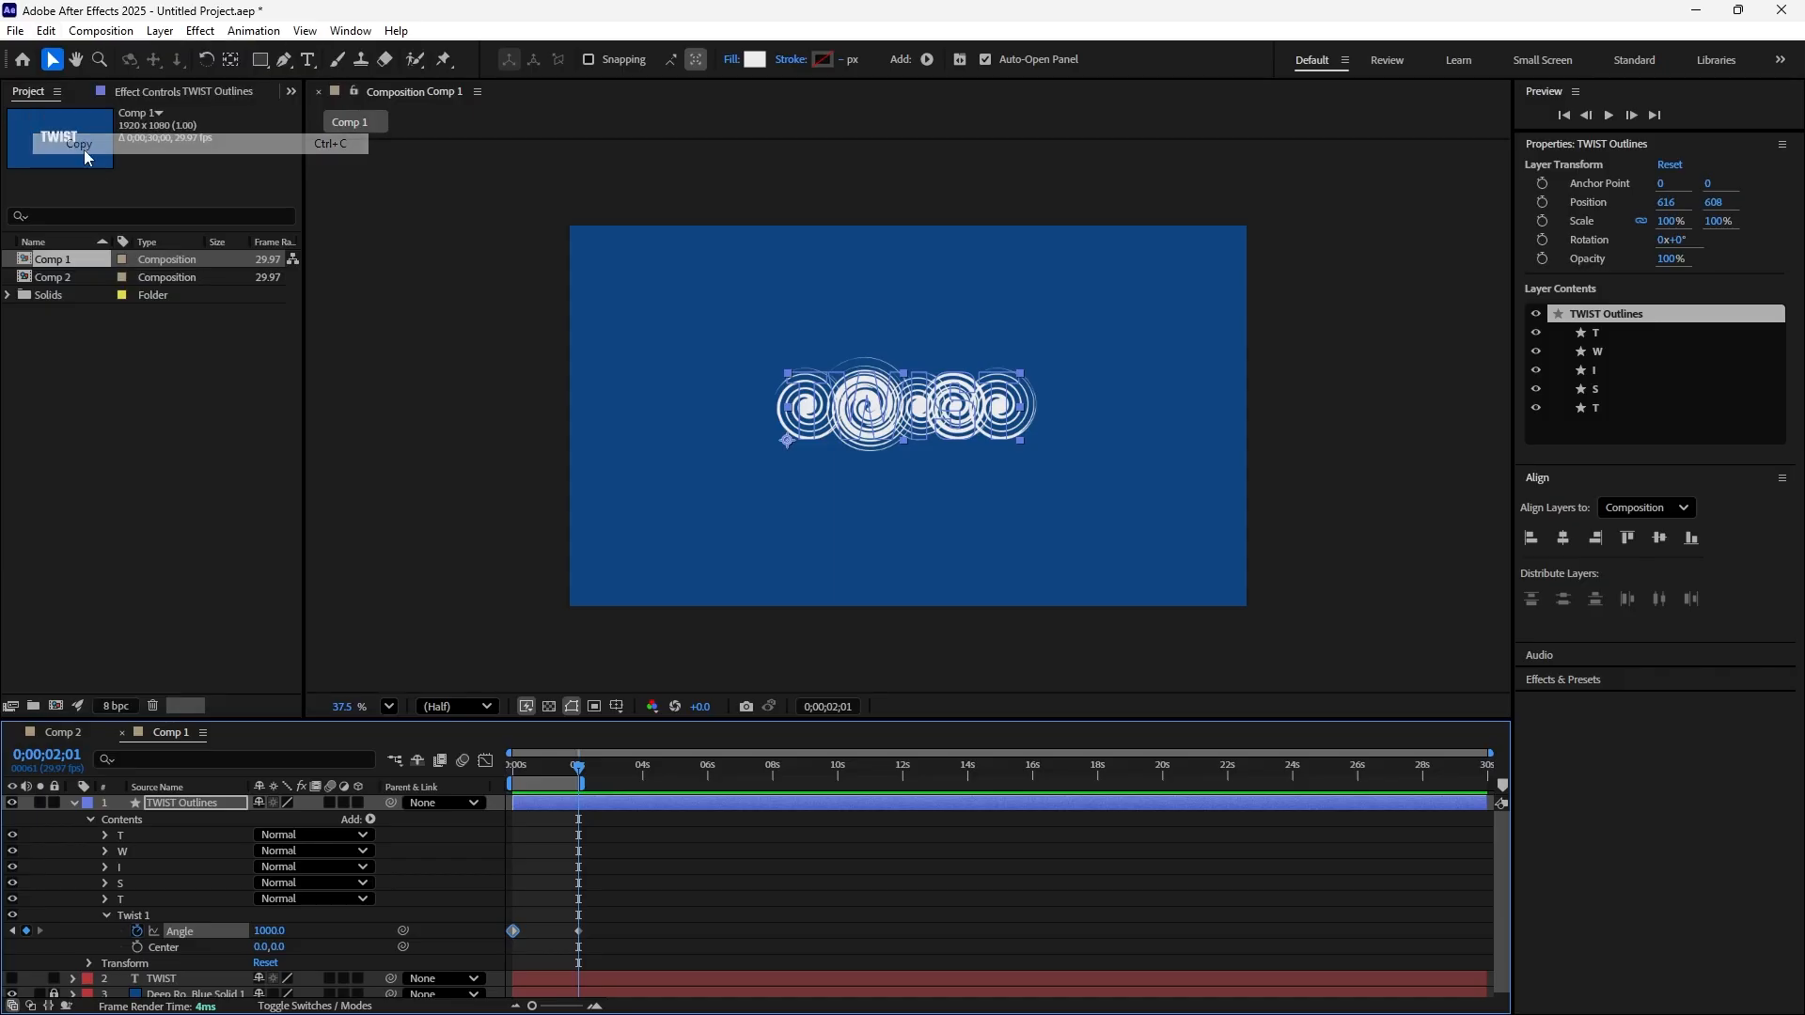
drag(582, 774, 645, 805)
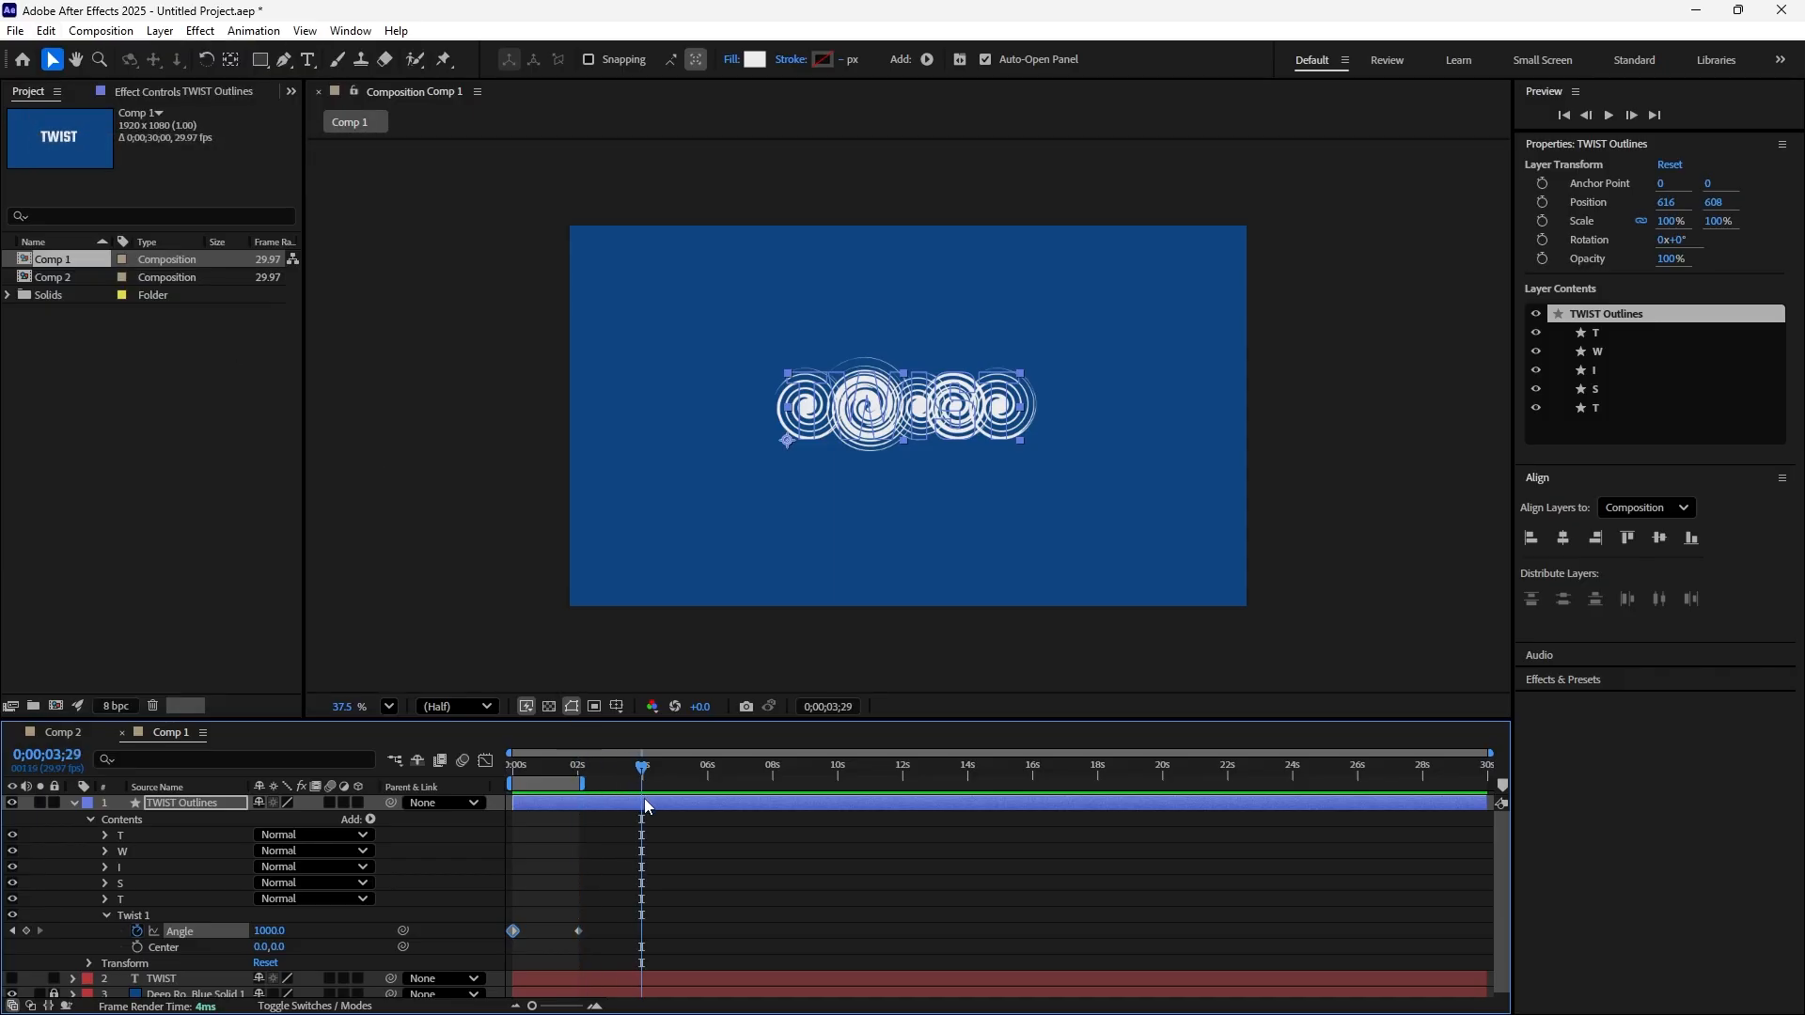
click(49, 31)
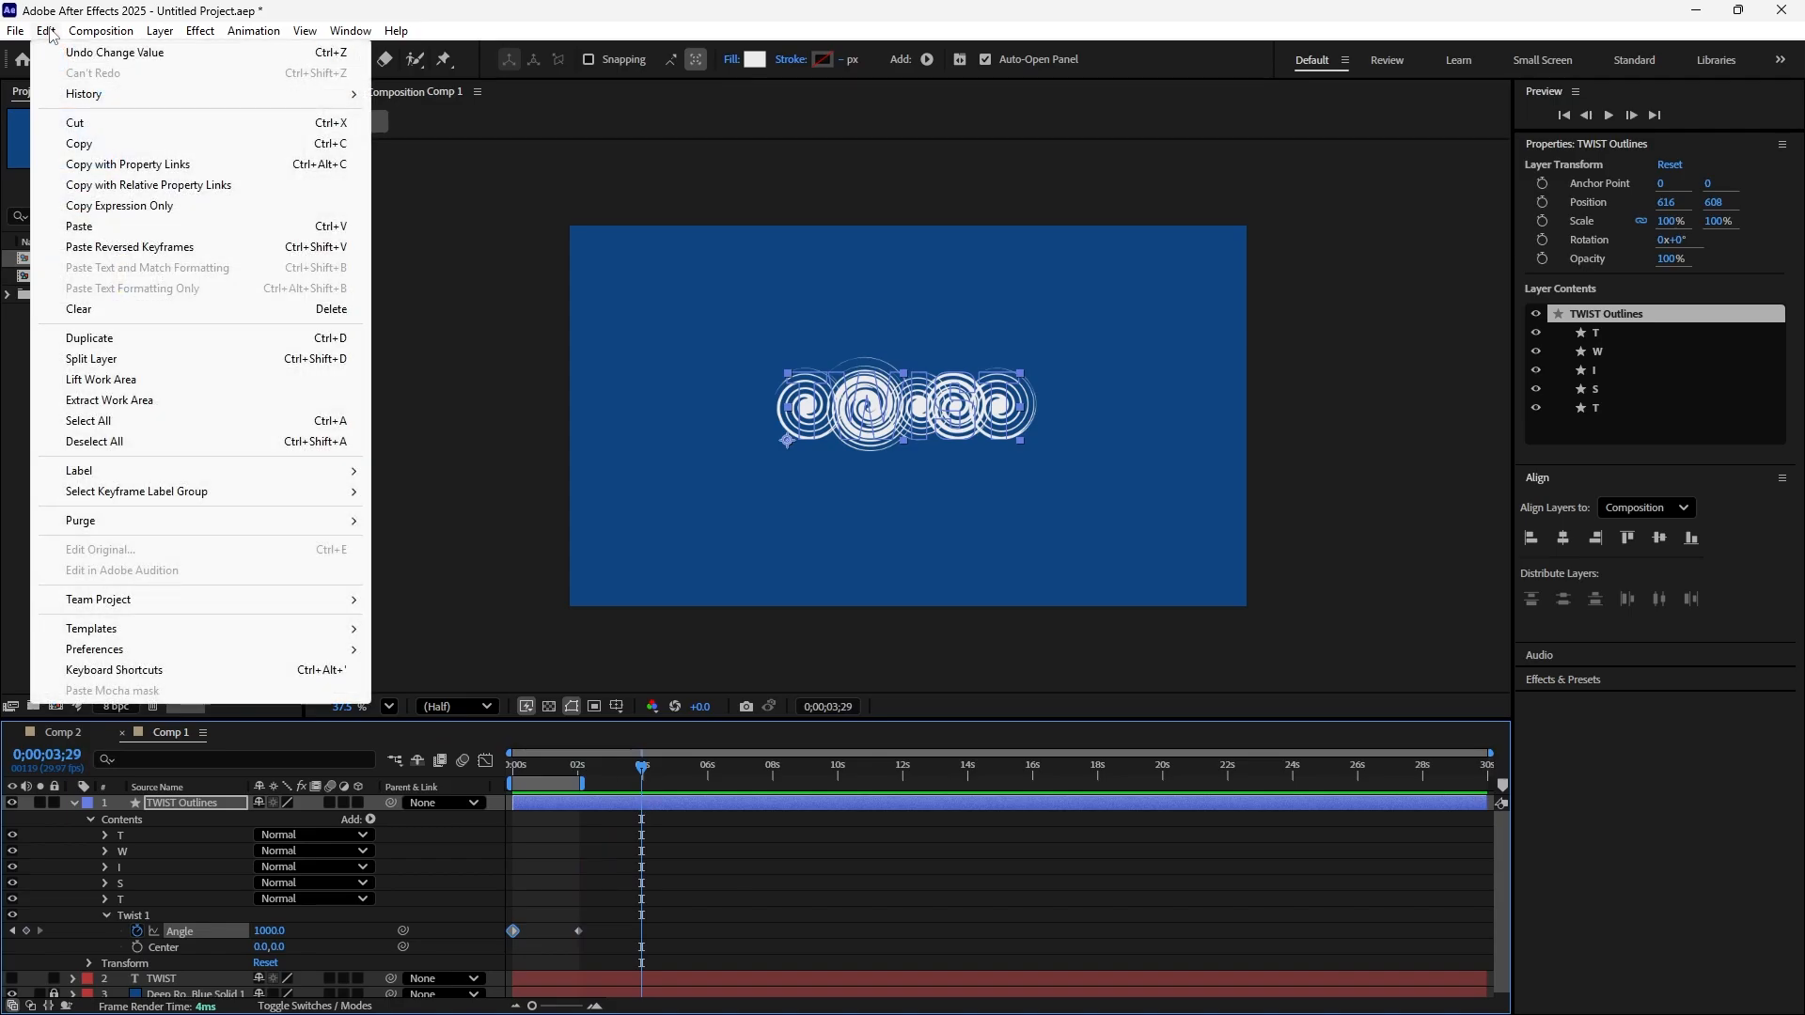
click(79, 227)
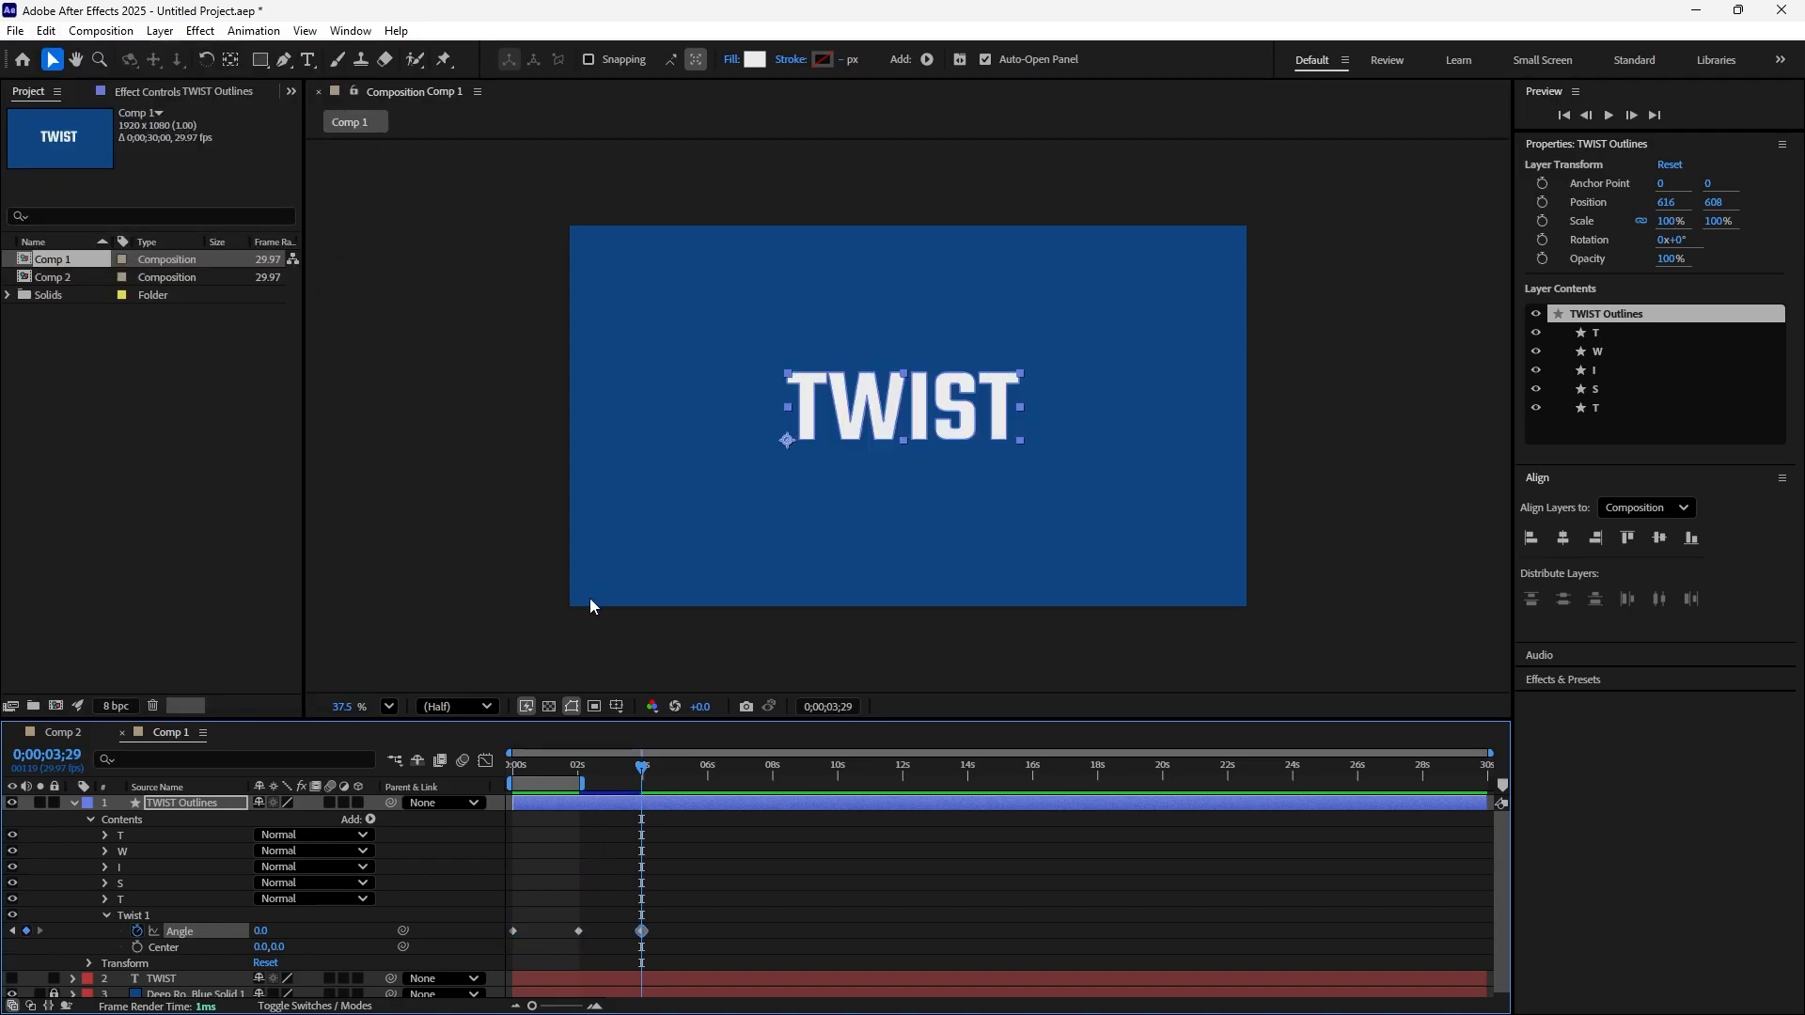
drag(583, 782, 641, 793)
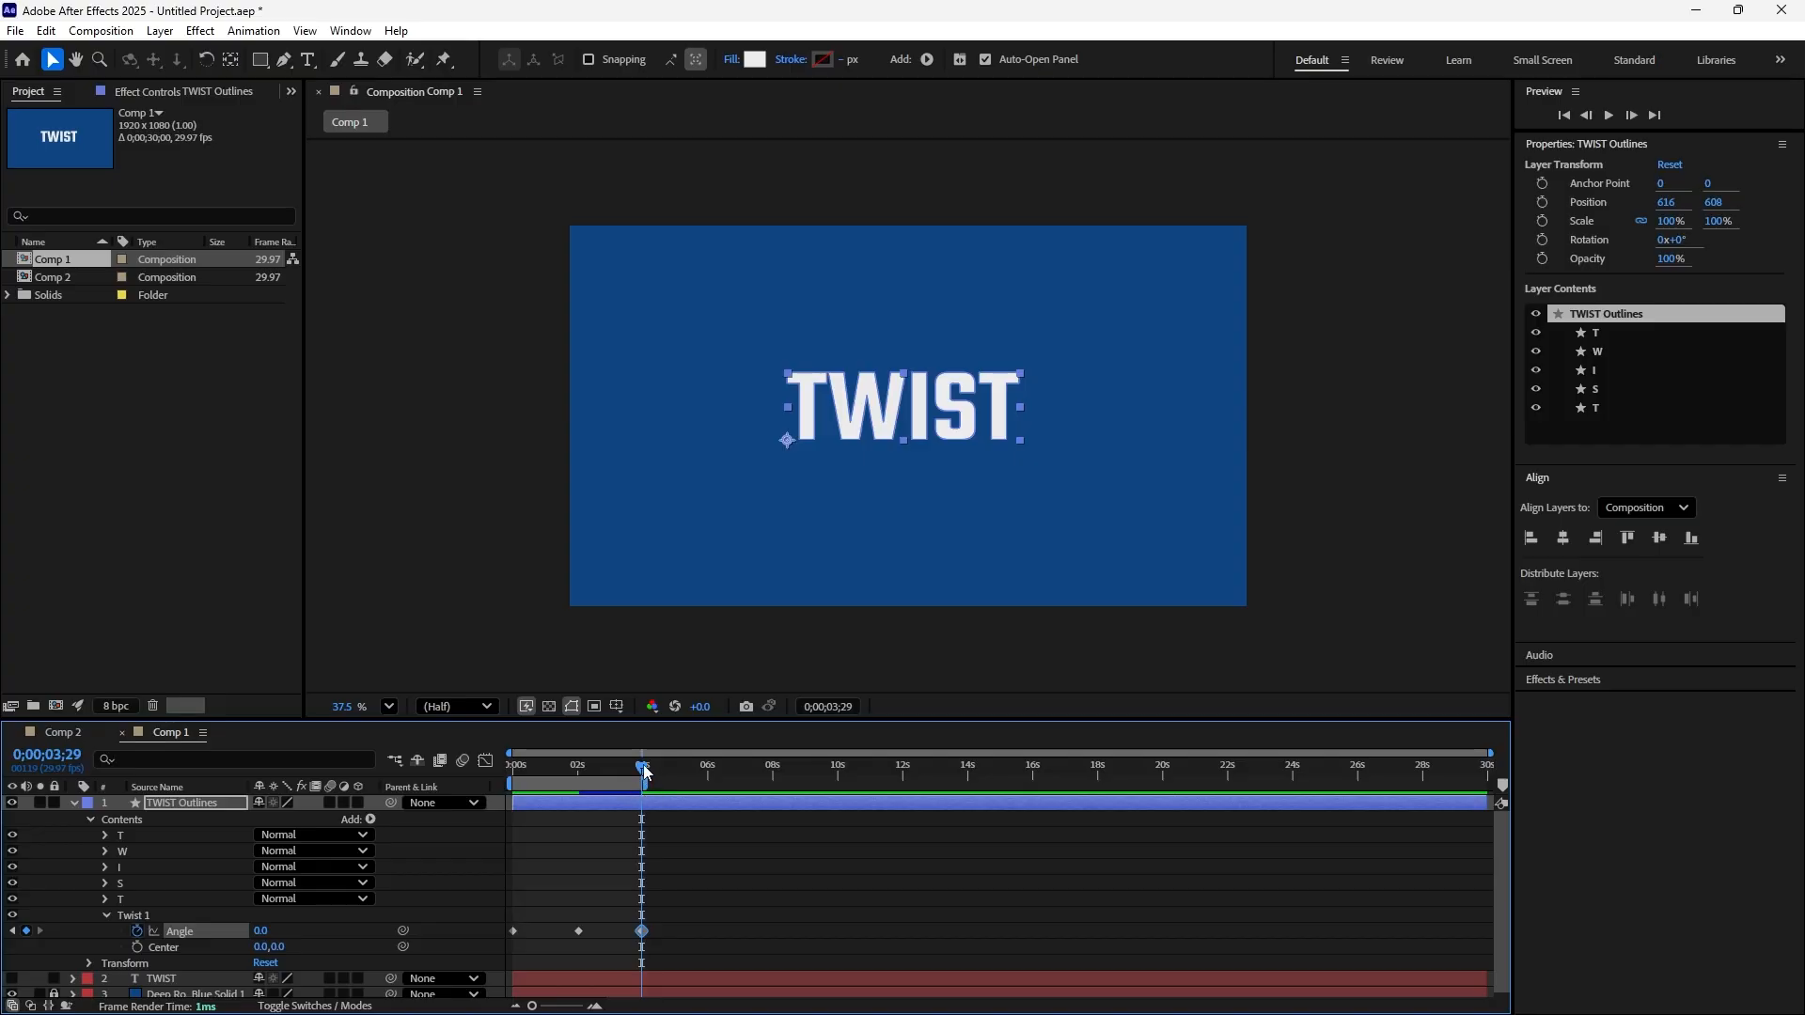
Preview the TWIST outlines twisting and untwisting with the copied Angle keyframe, and stop the playback
key(space)
key(space)
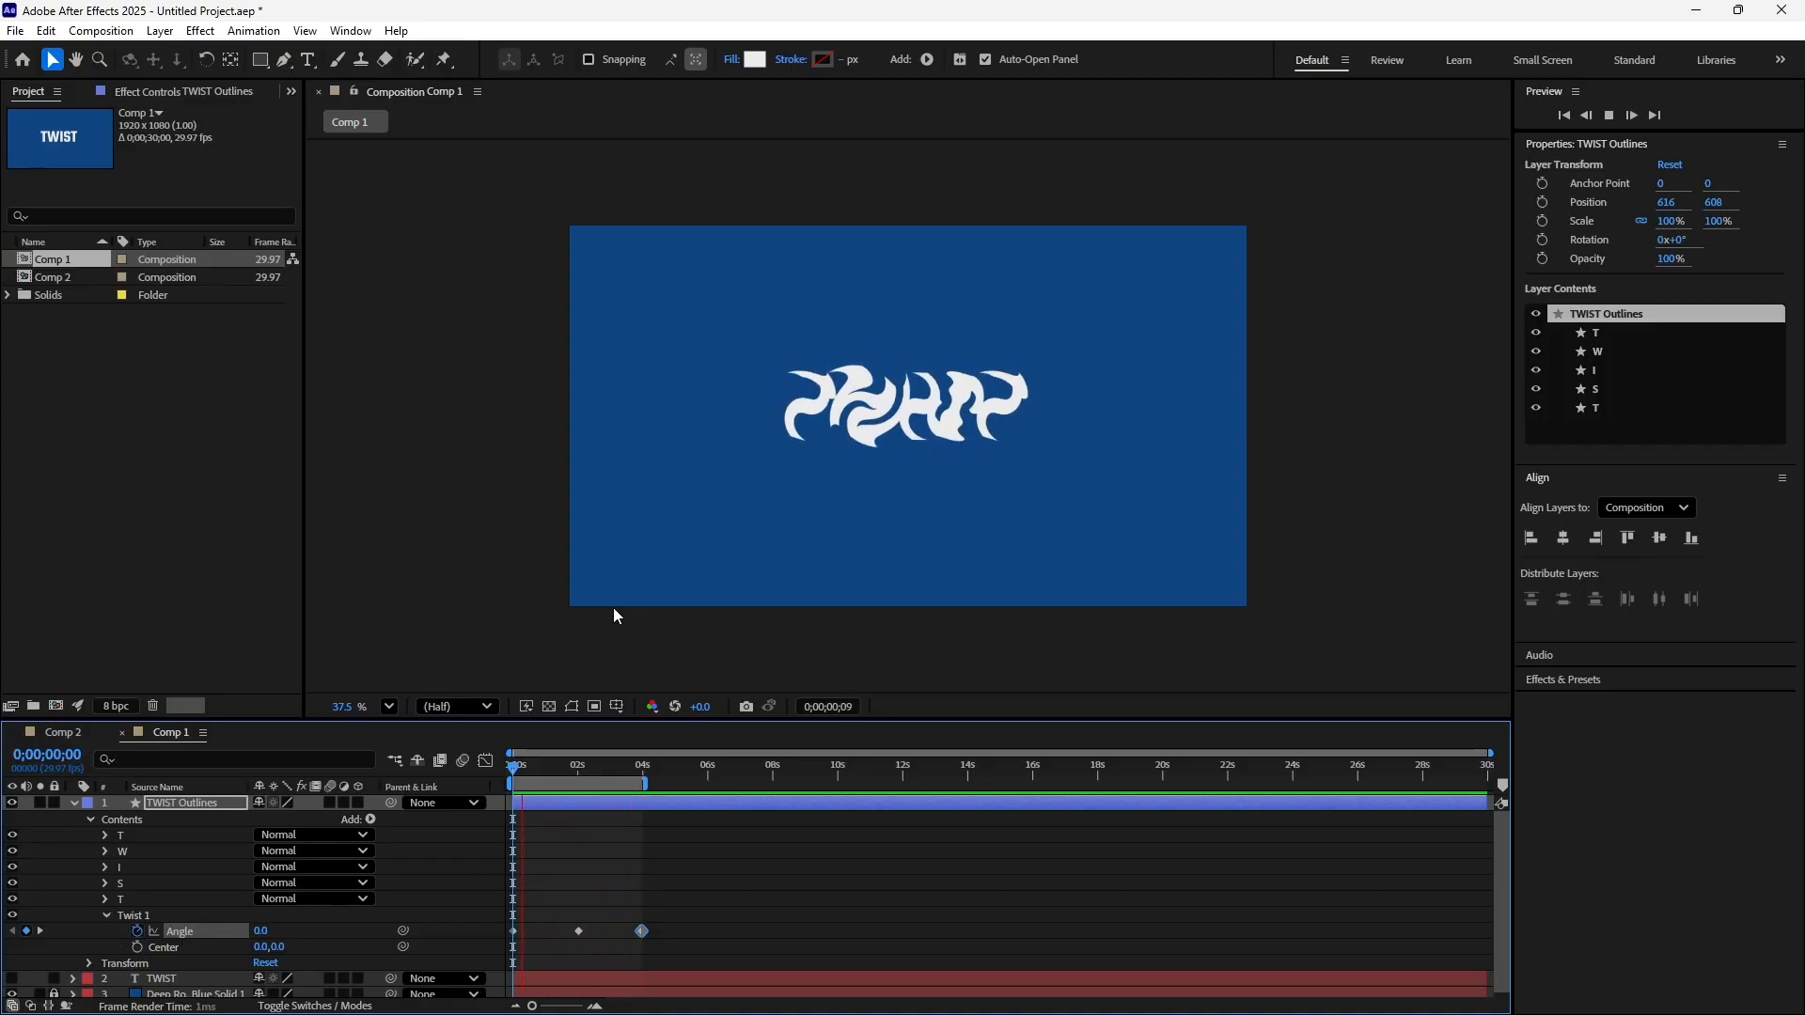
key(space)
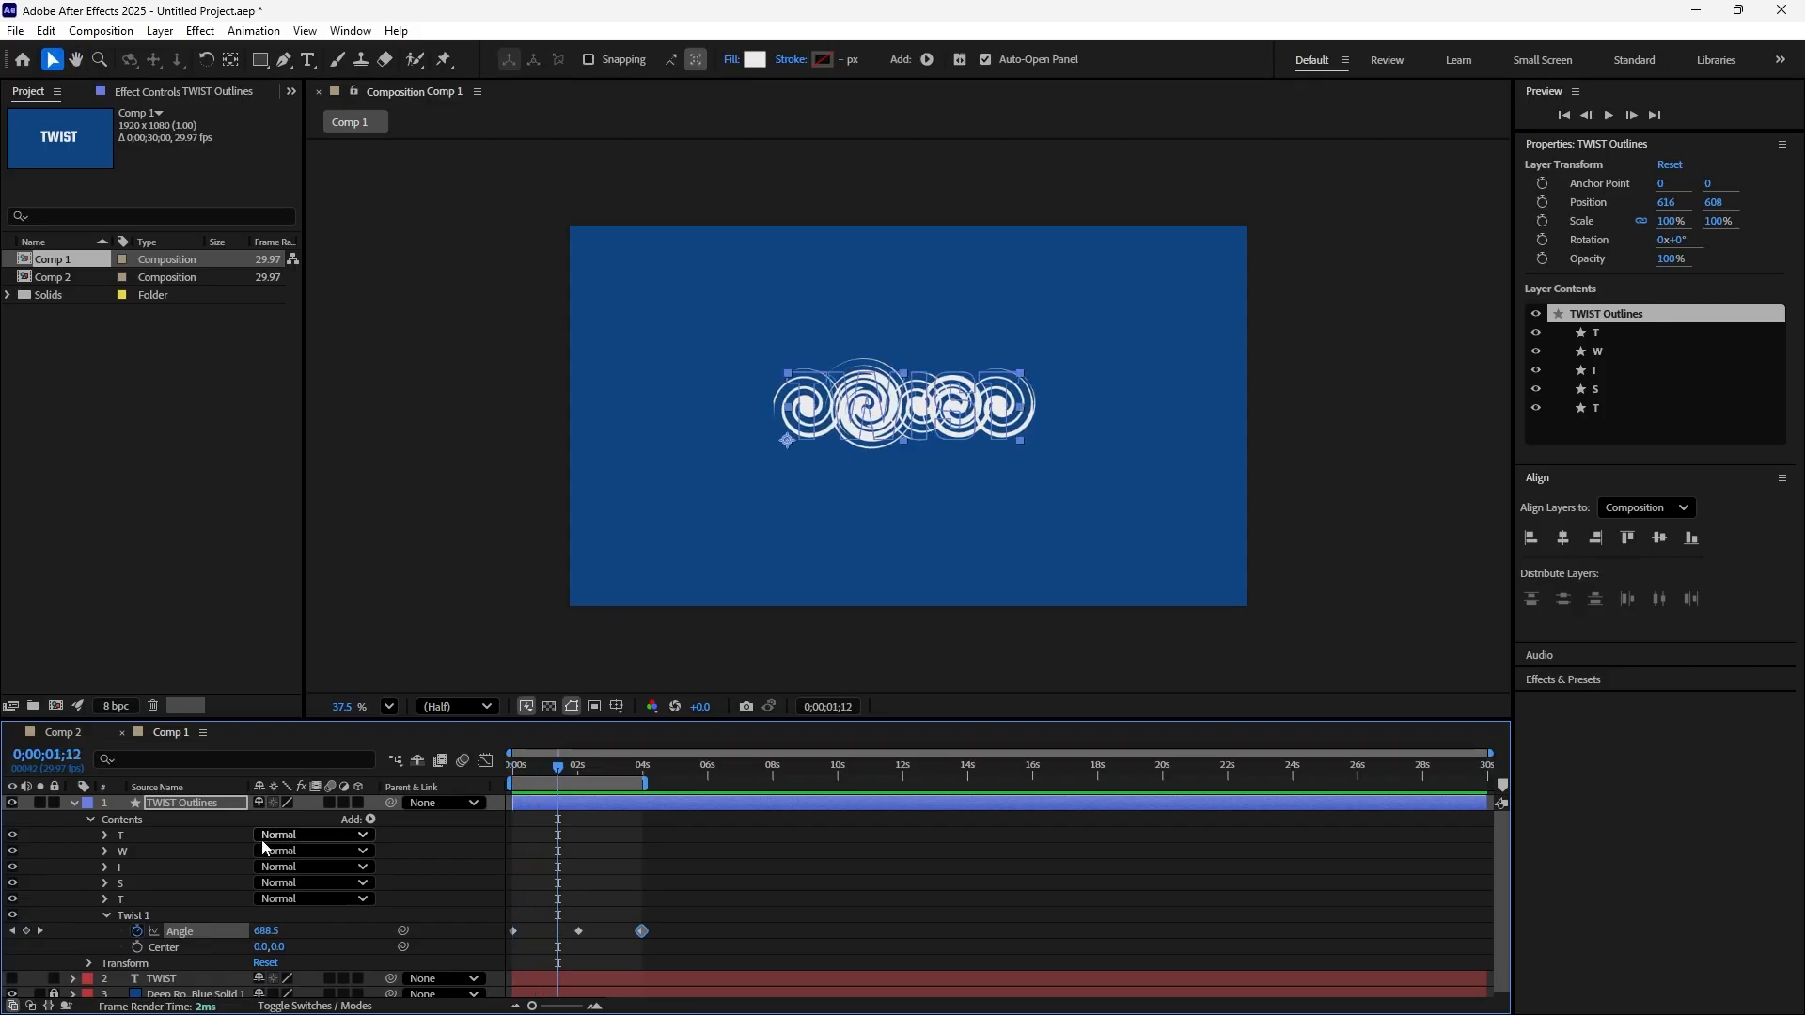
Keyframe the Twist Center at 0,0 at 0;00;00;00 and at -487,0 at the second Angle keyframe, 0;00;02;01
click(13, 931)
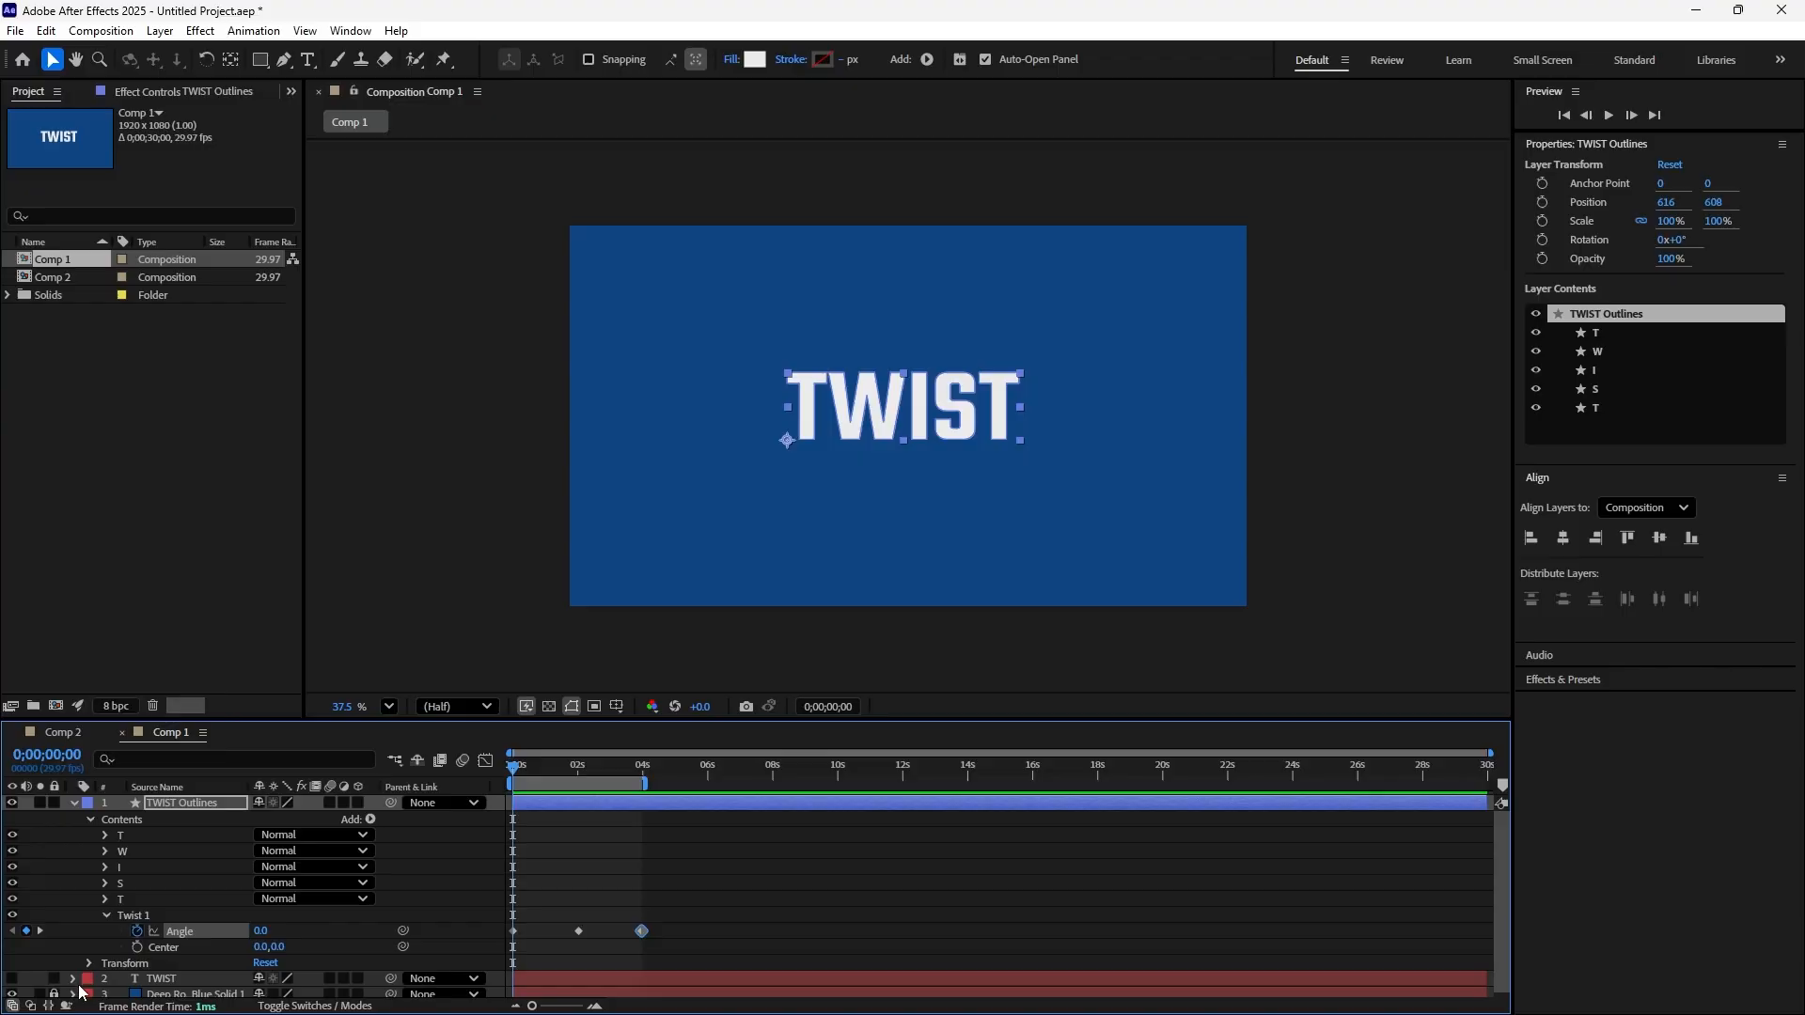
click(138, 948)
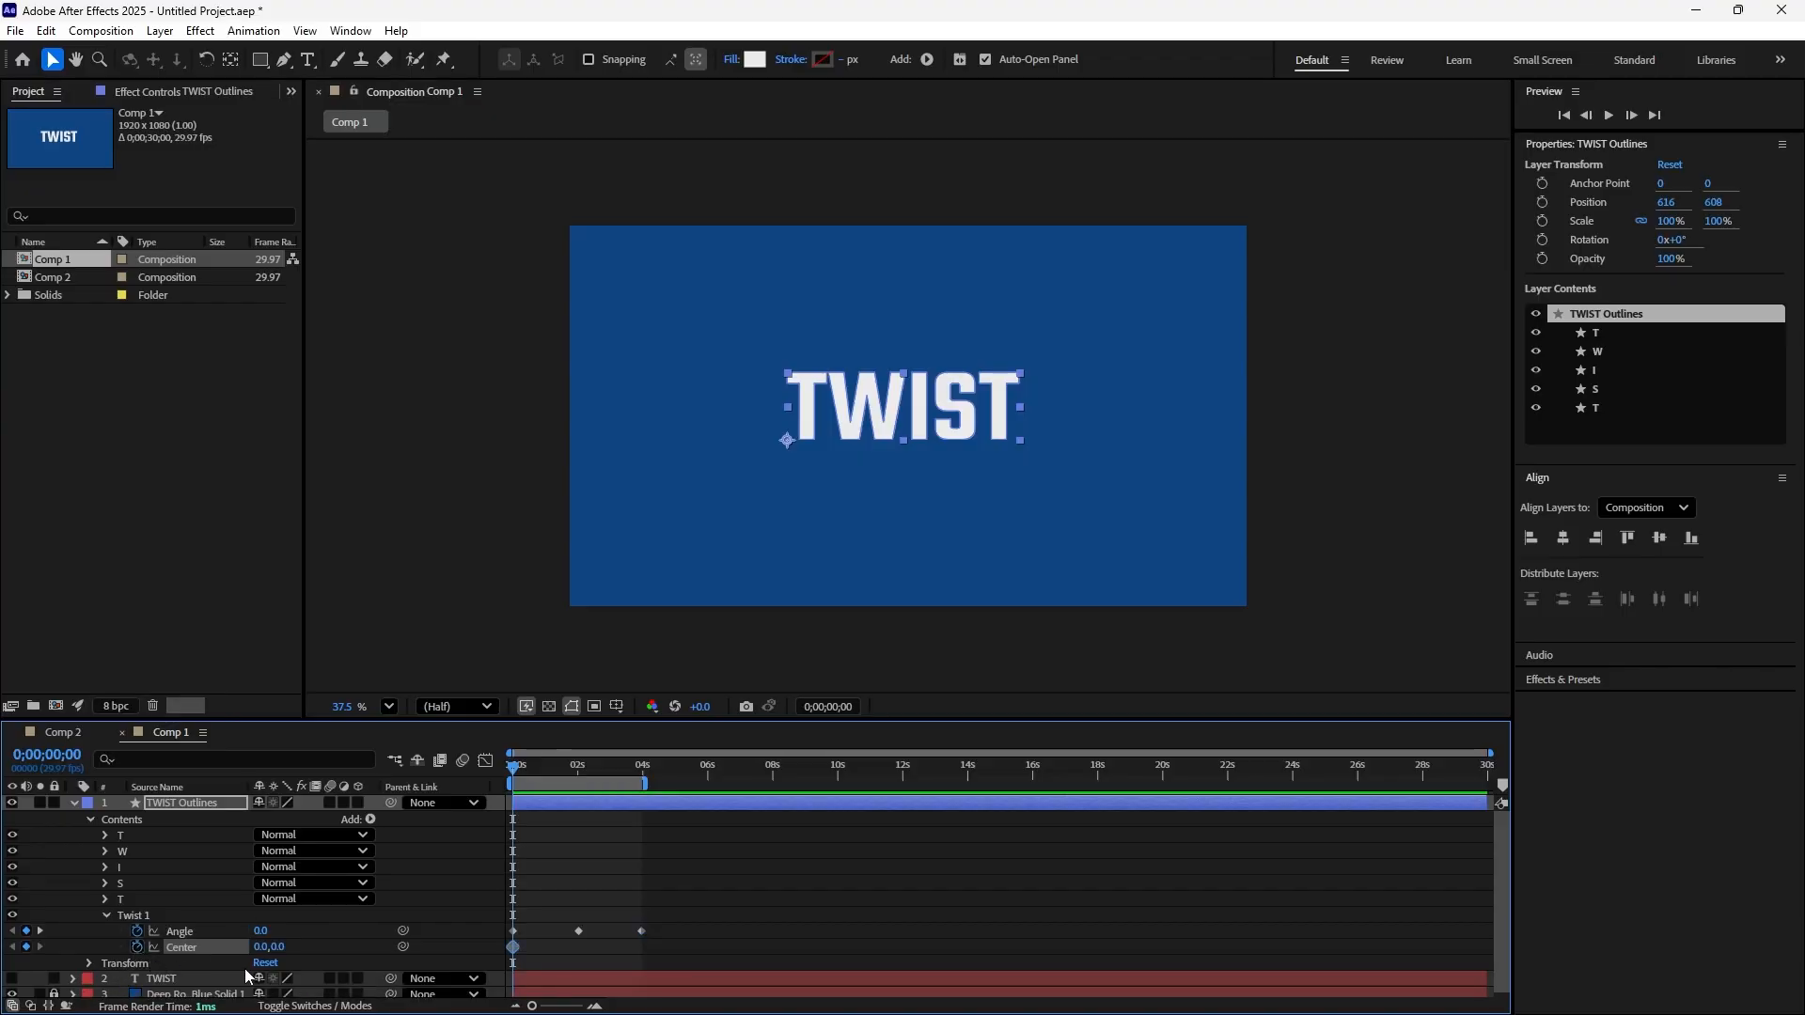
click(44, 930)
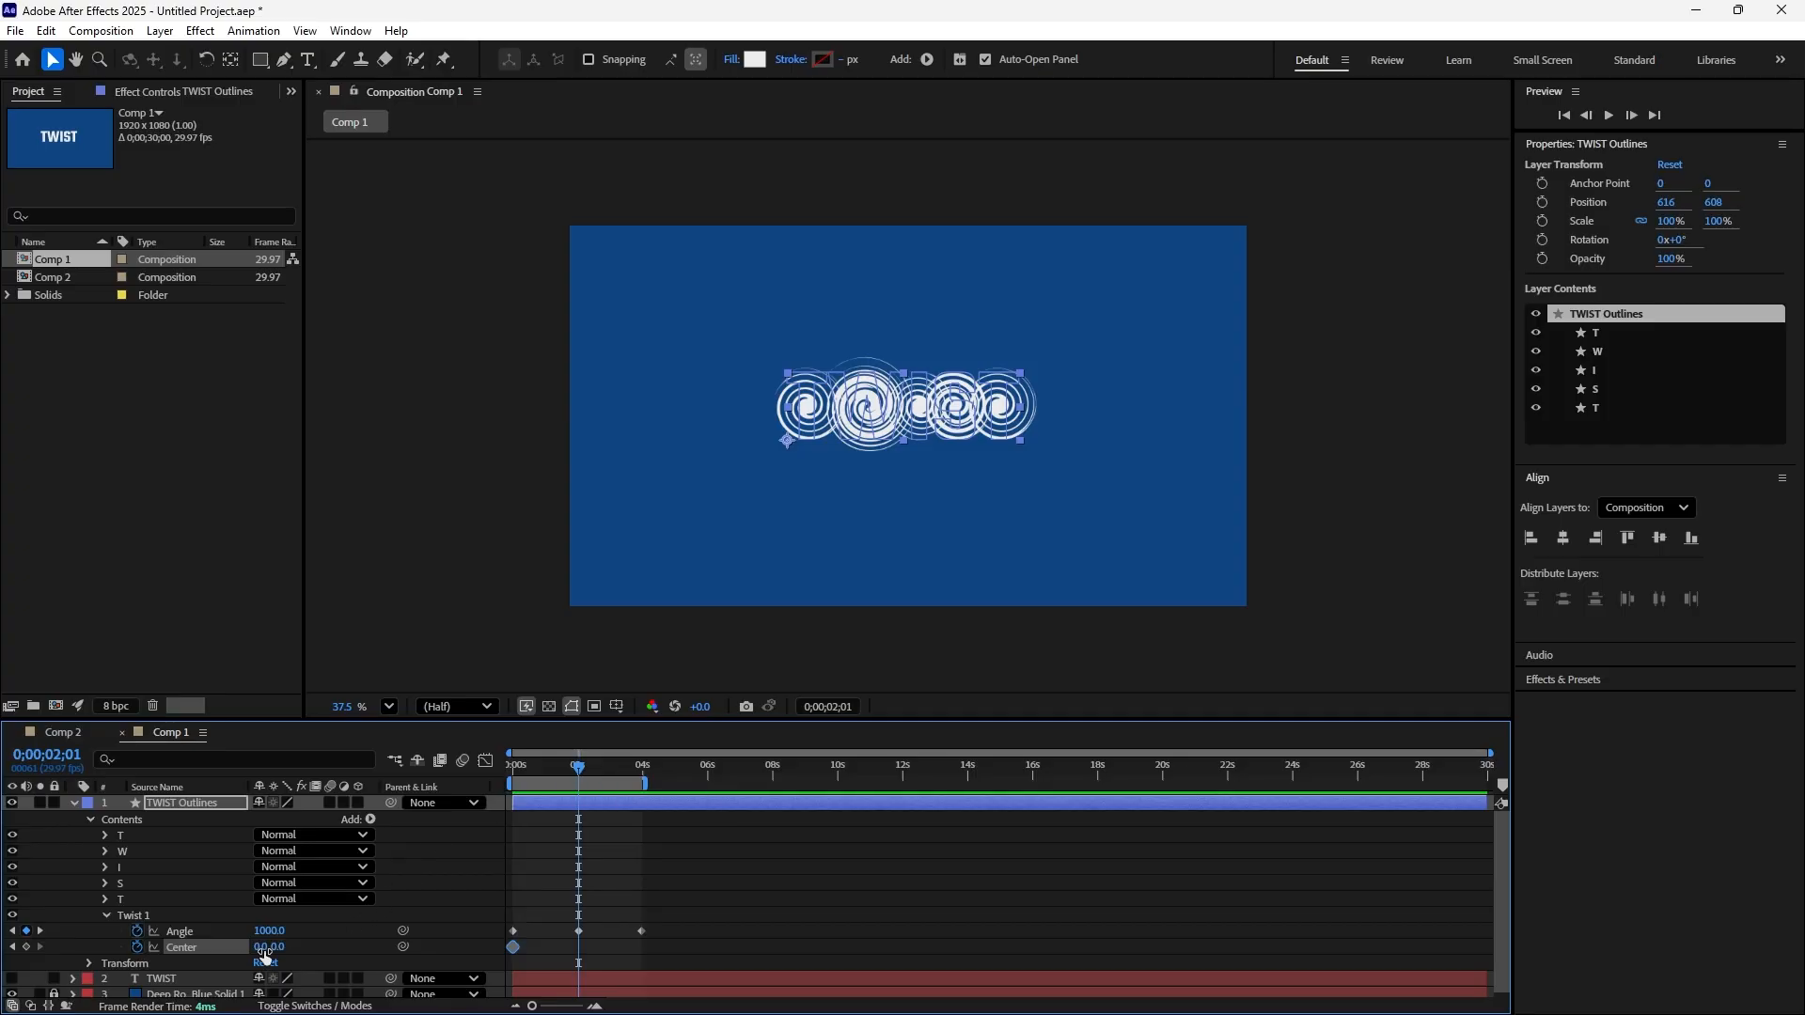
drag(257, 951, 43, 945)
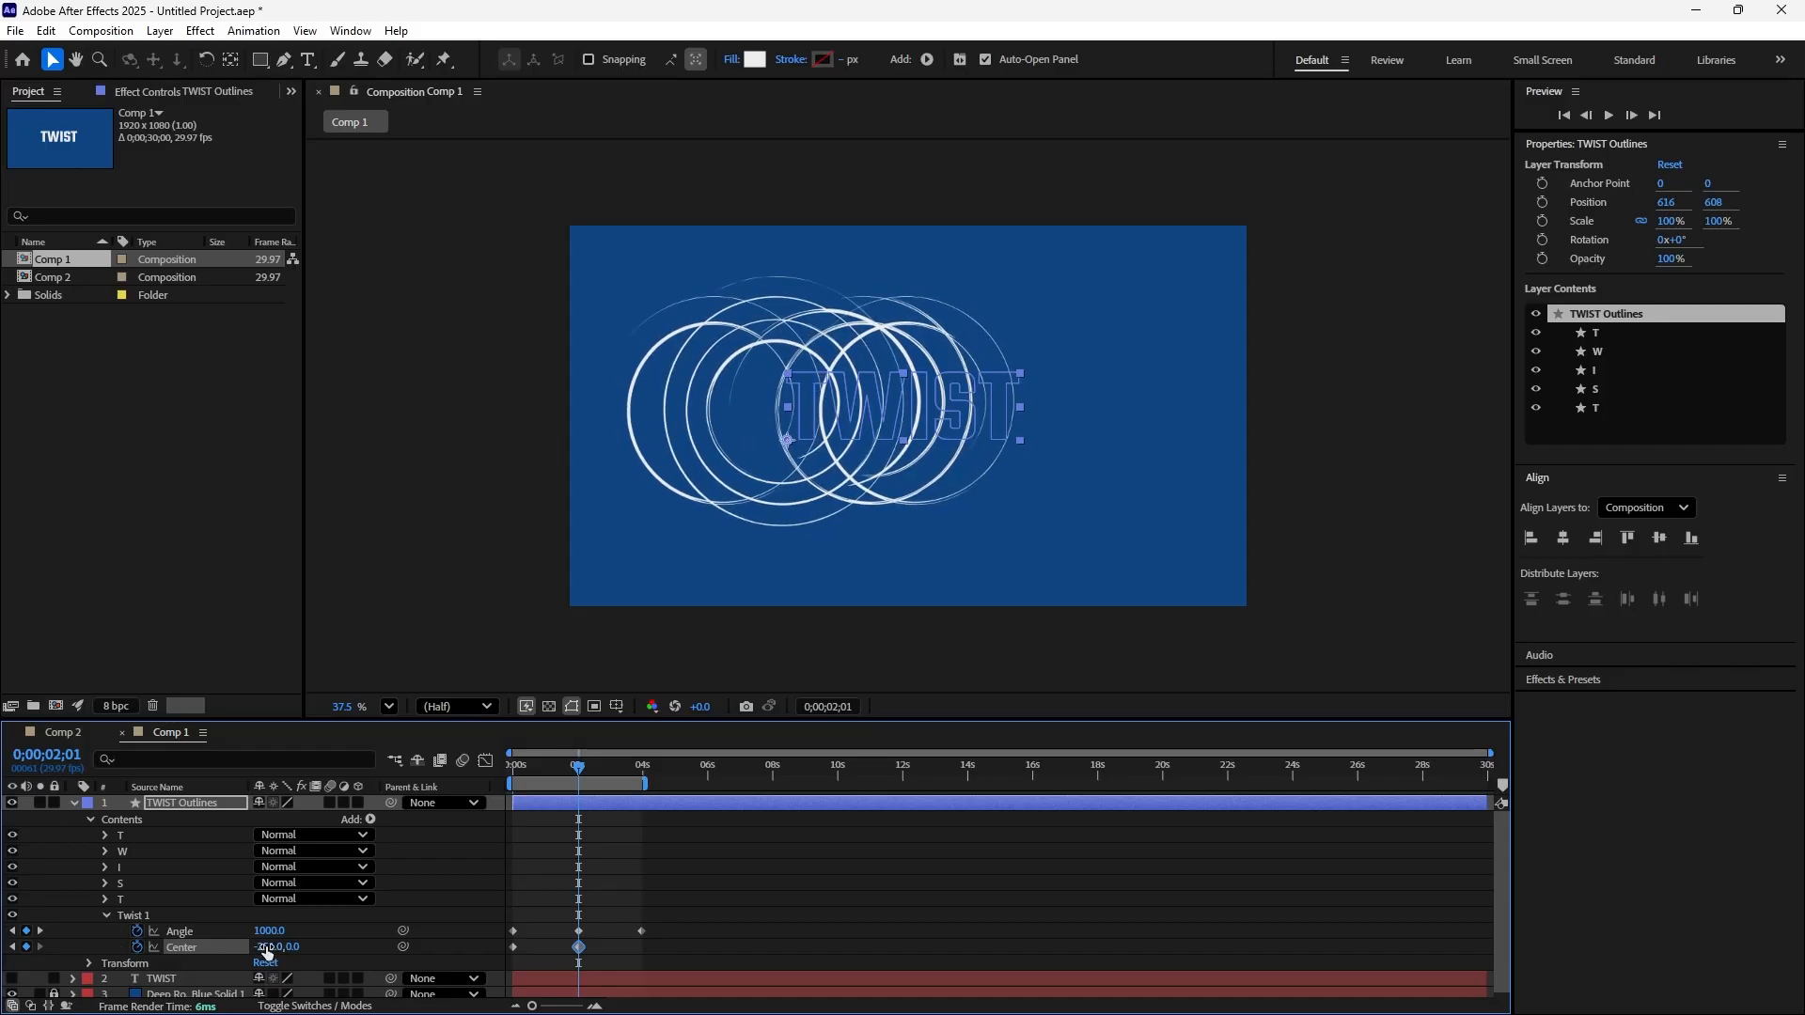
drag(270, 946, 2, 912)
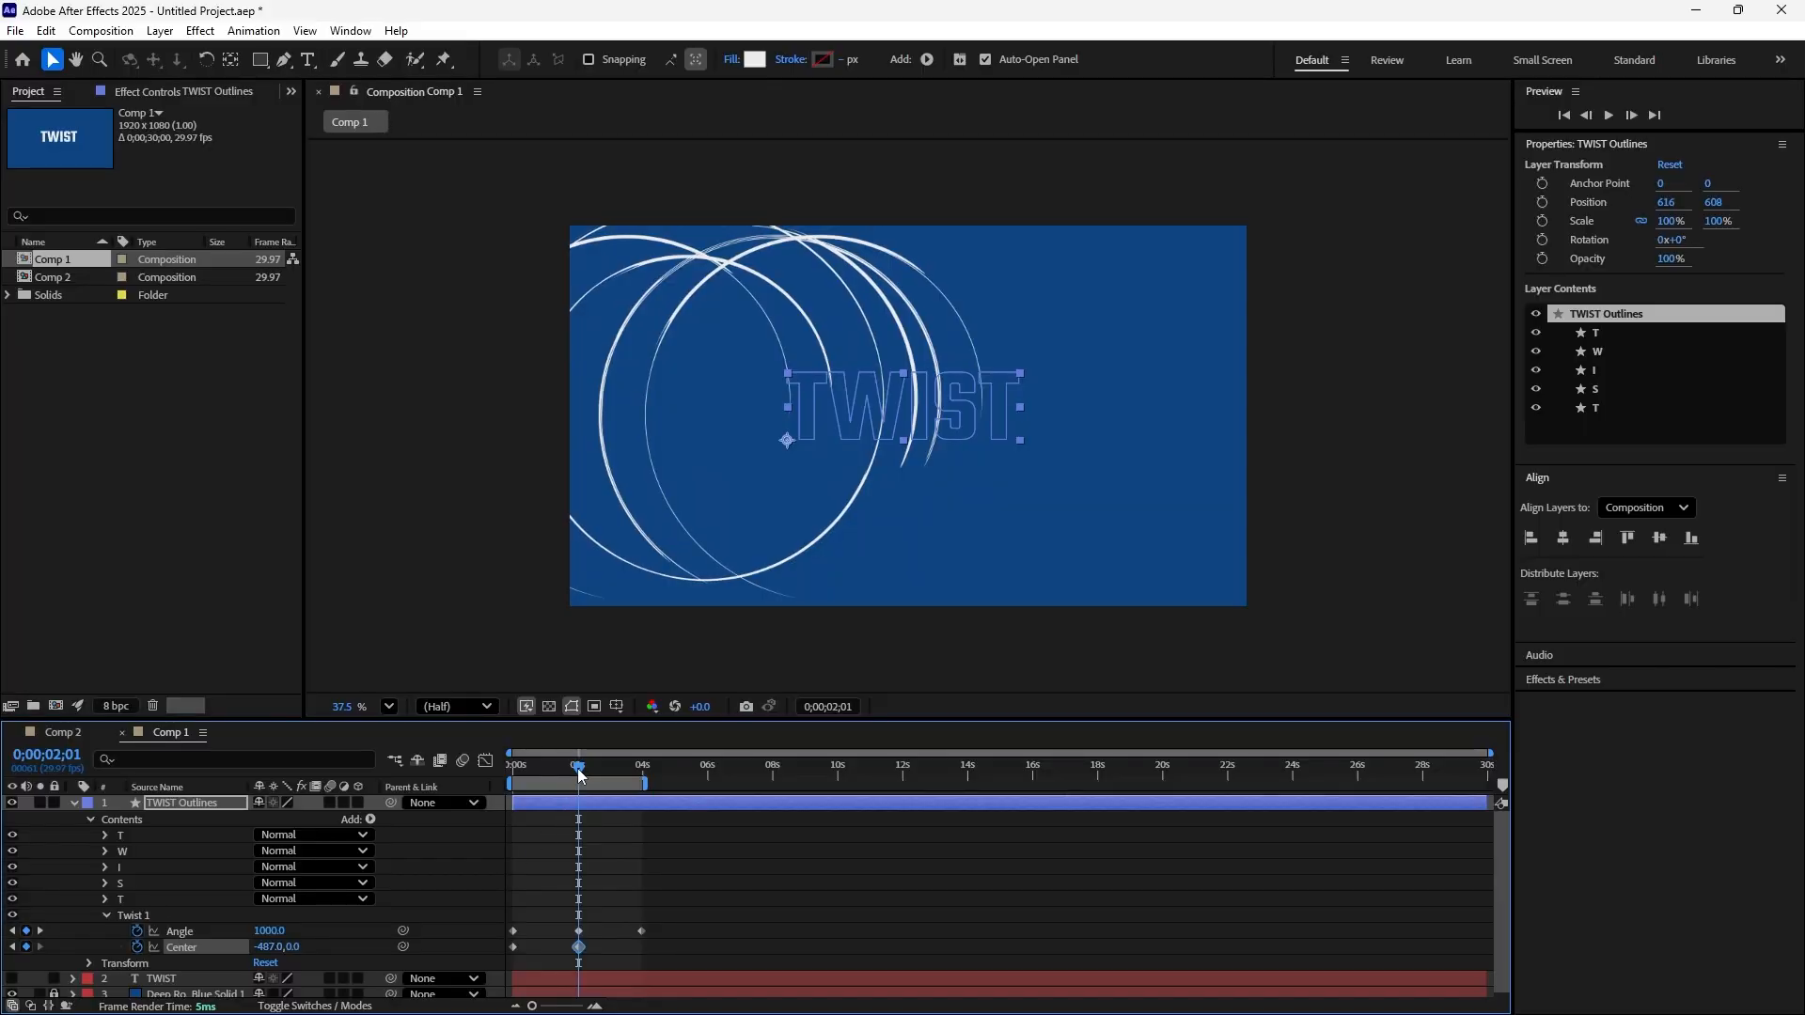
Preview the combined Angle and Center animation from 0;00;00;00 and stop the playback
drag(579, 769, 508, 788)
key(space)
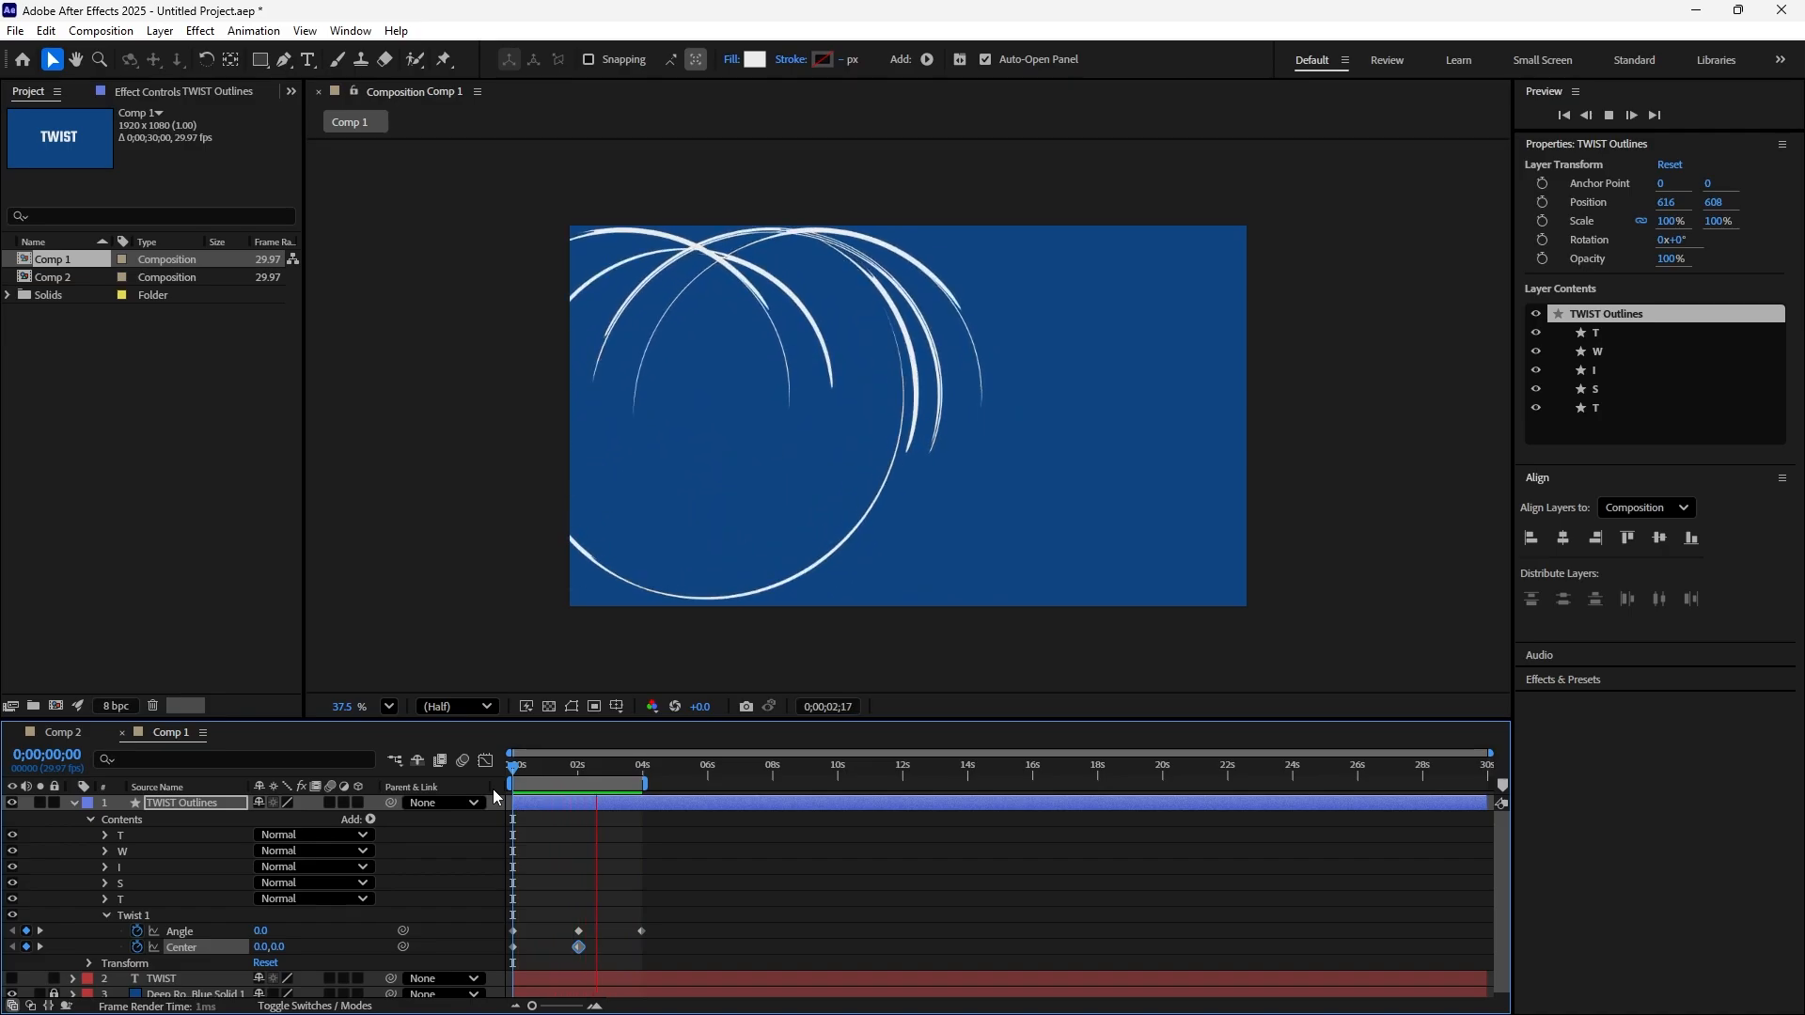
key(space)
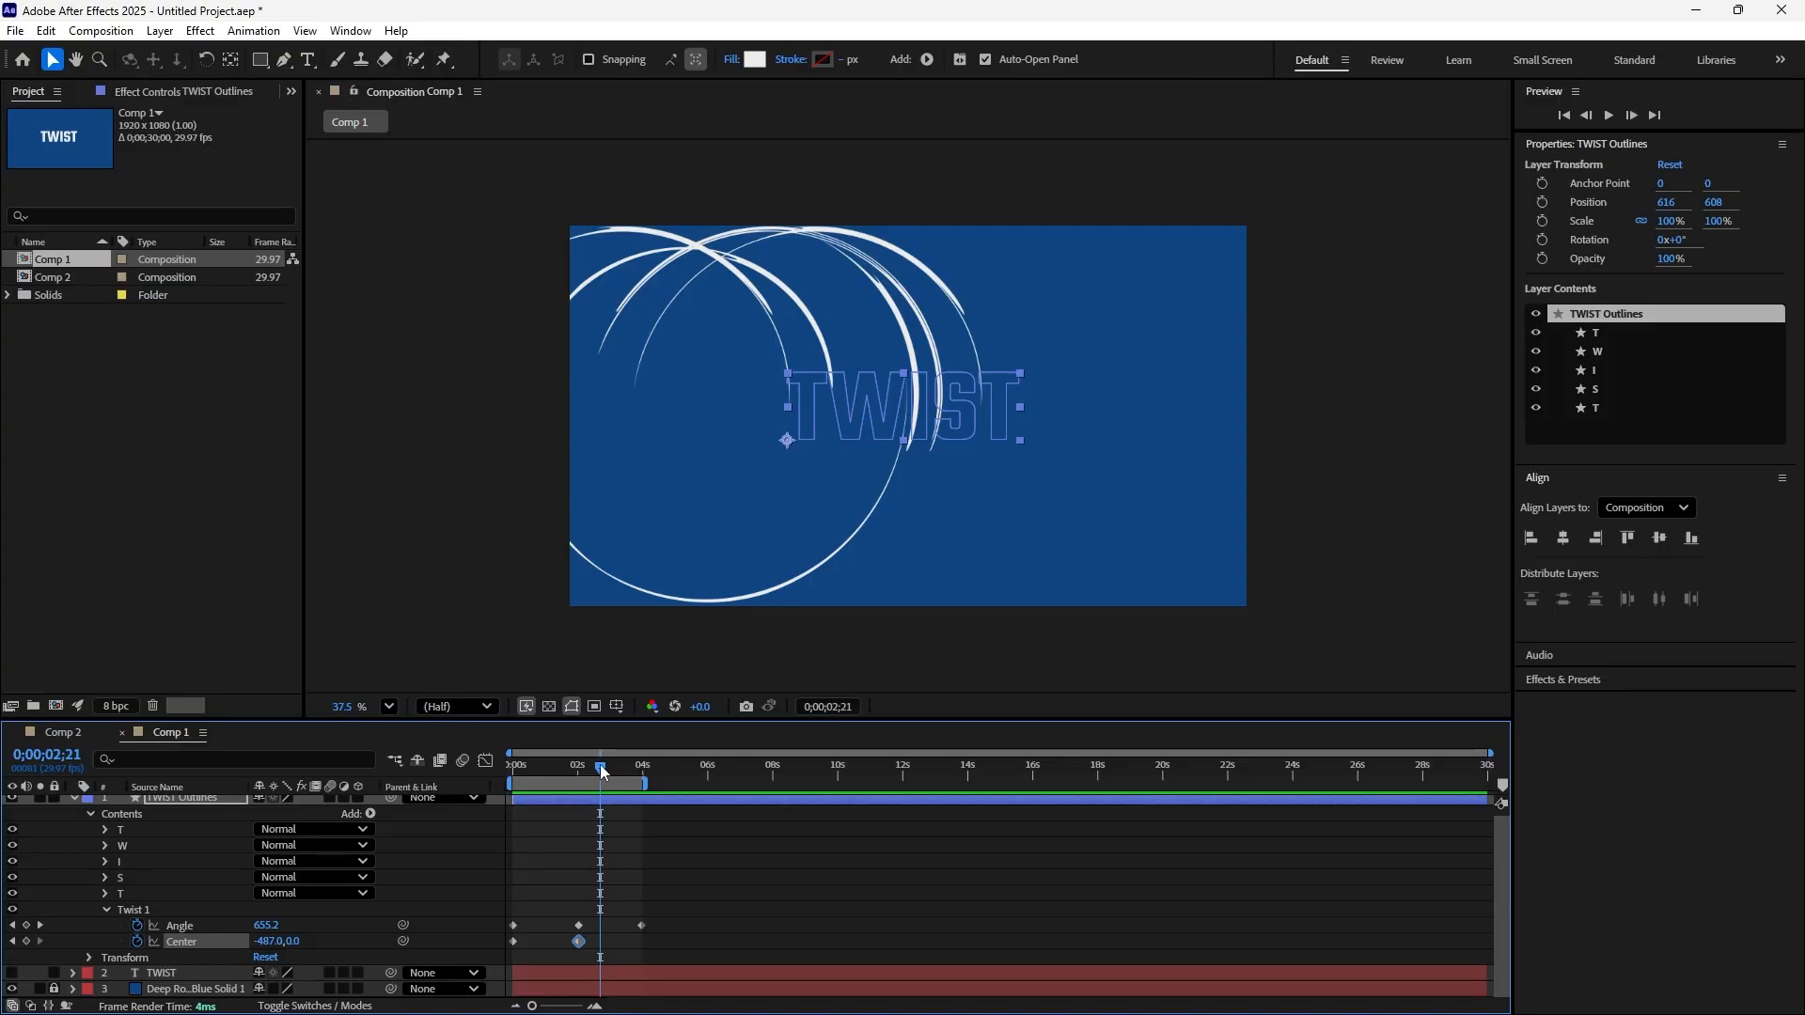
Move the second Twist Center keyframe to about 0;00;03;28 and preview the animation from the beginning
drag(601, 774, 644, 792)
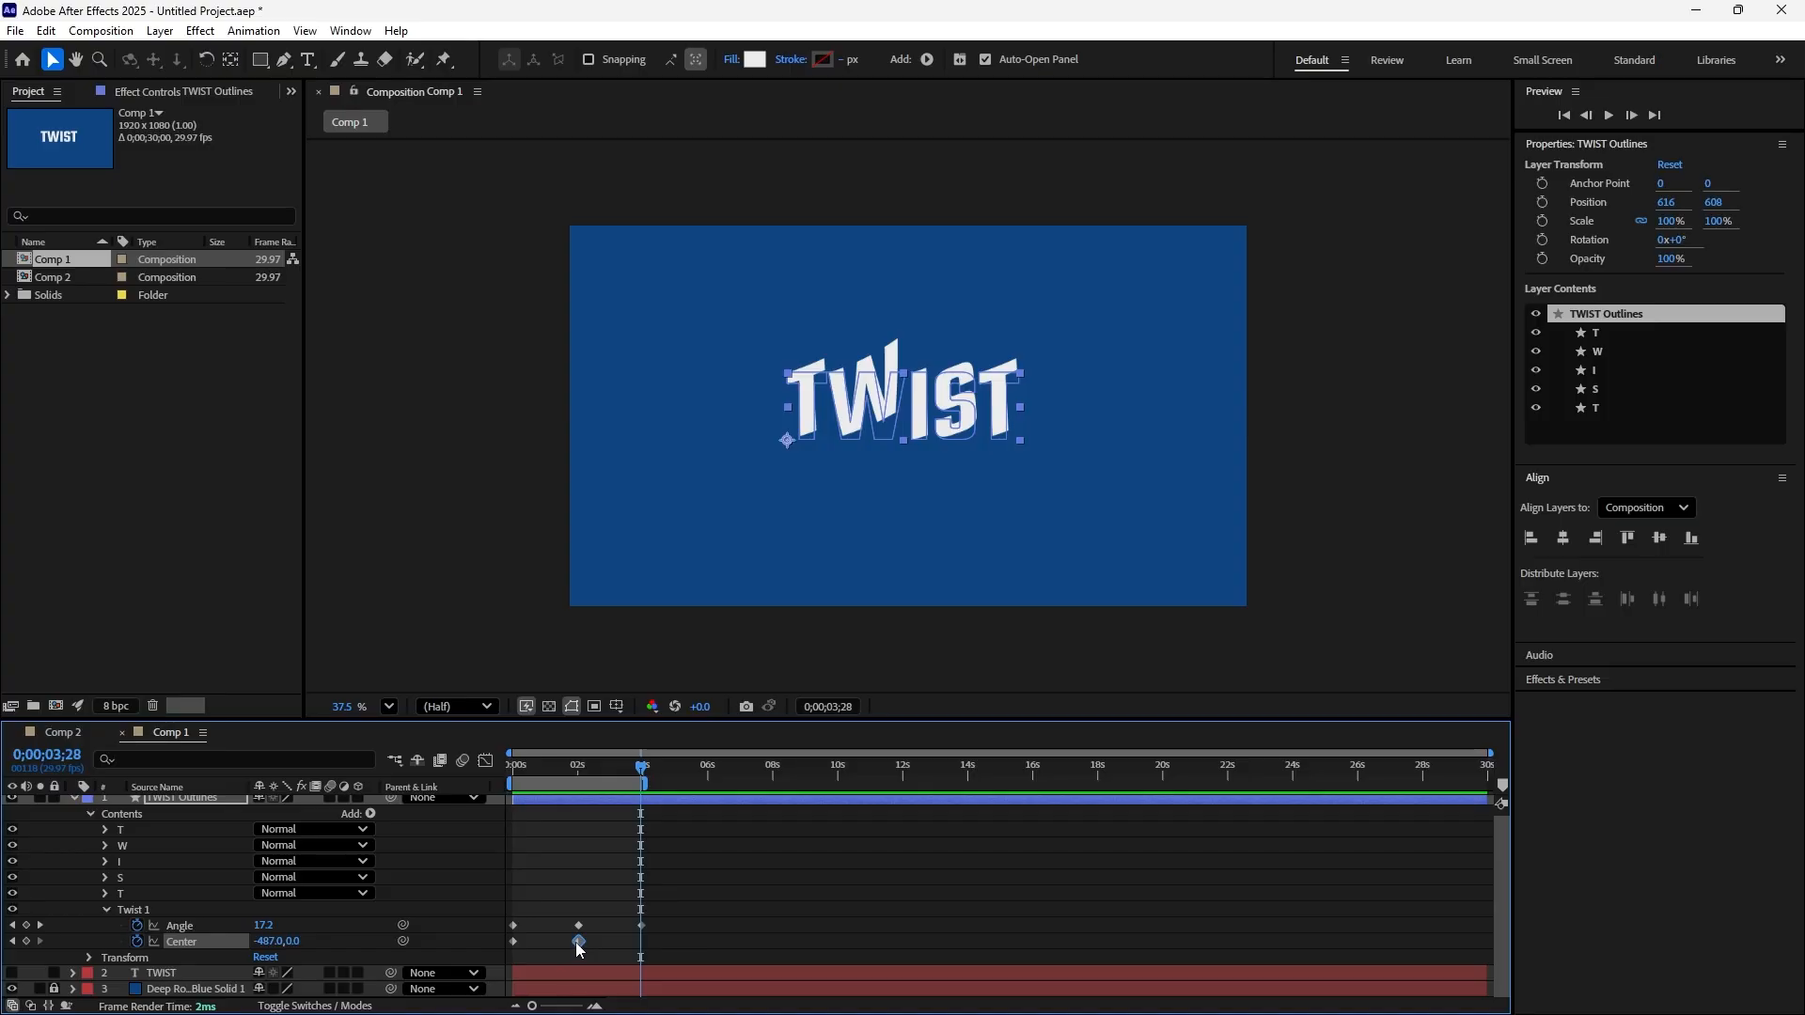
drag(580, 942, 639, 942)
drag(642, 776, 453, 800)
key(space)
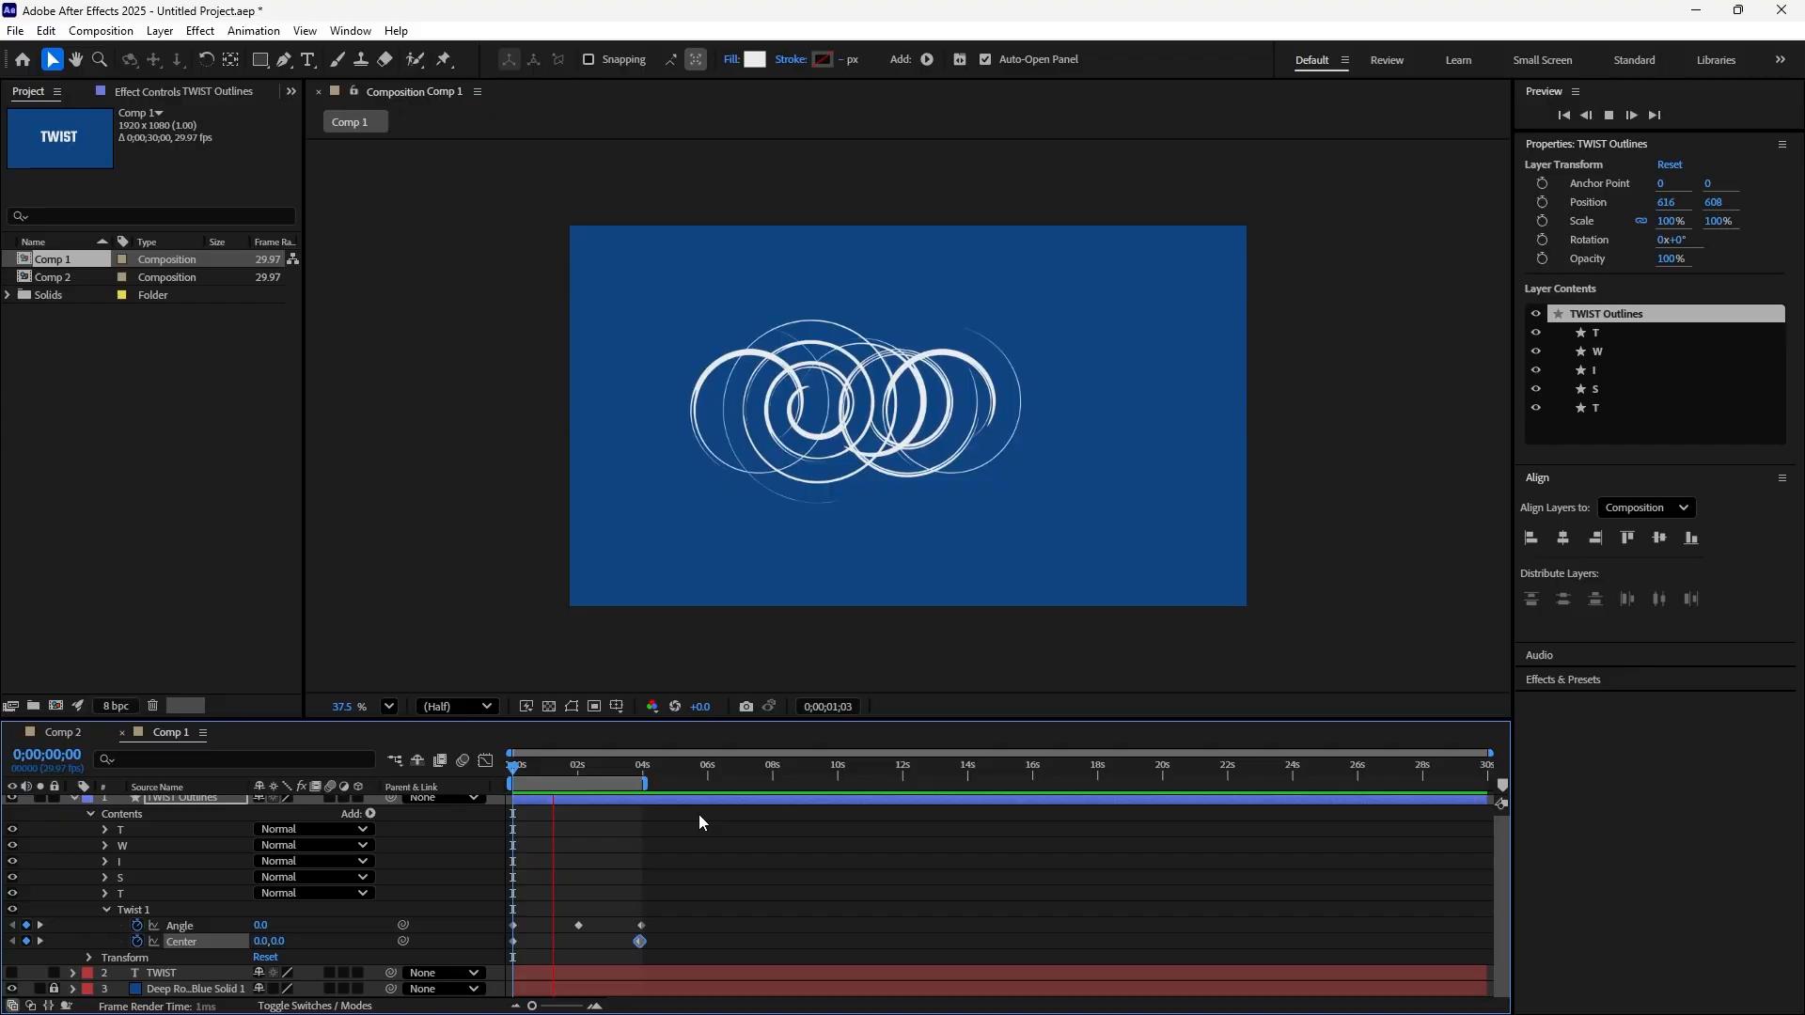
key(space)
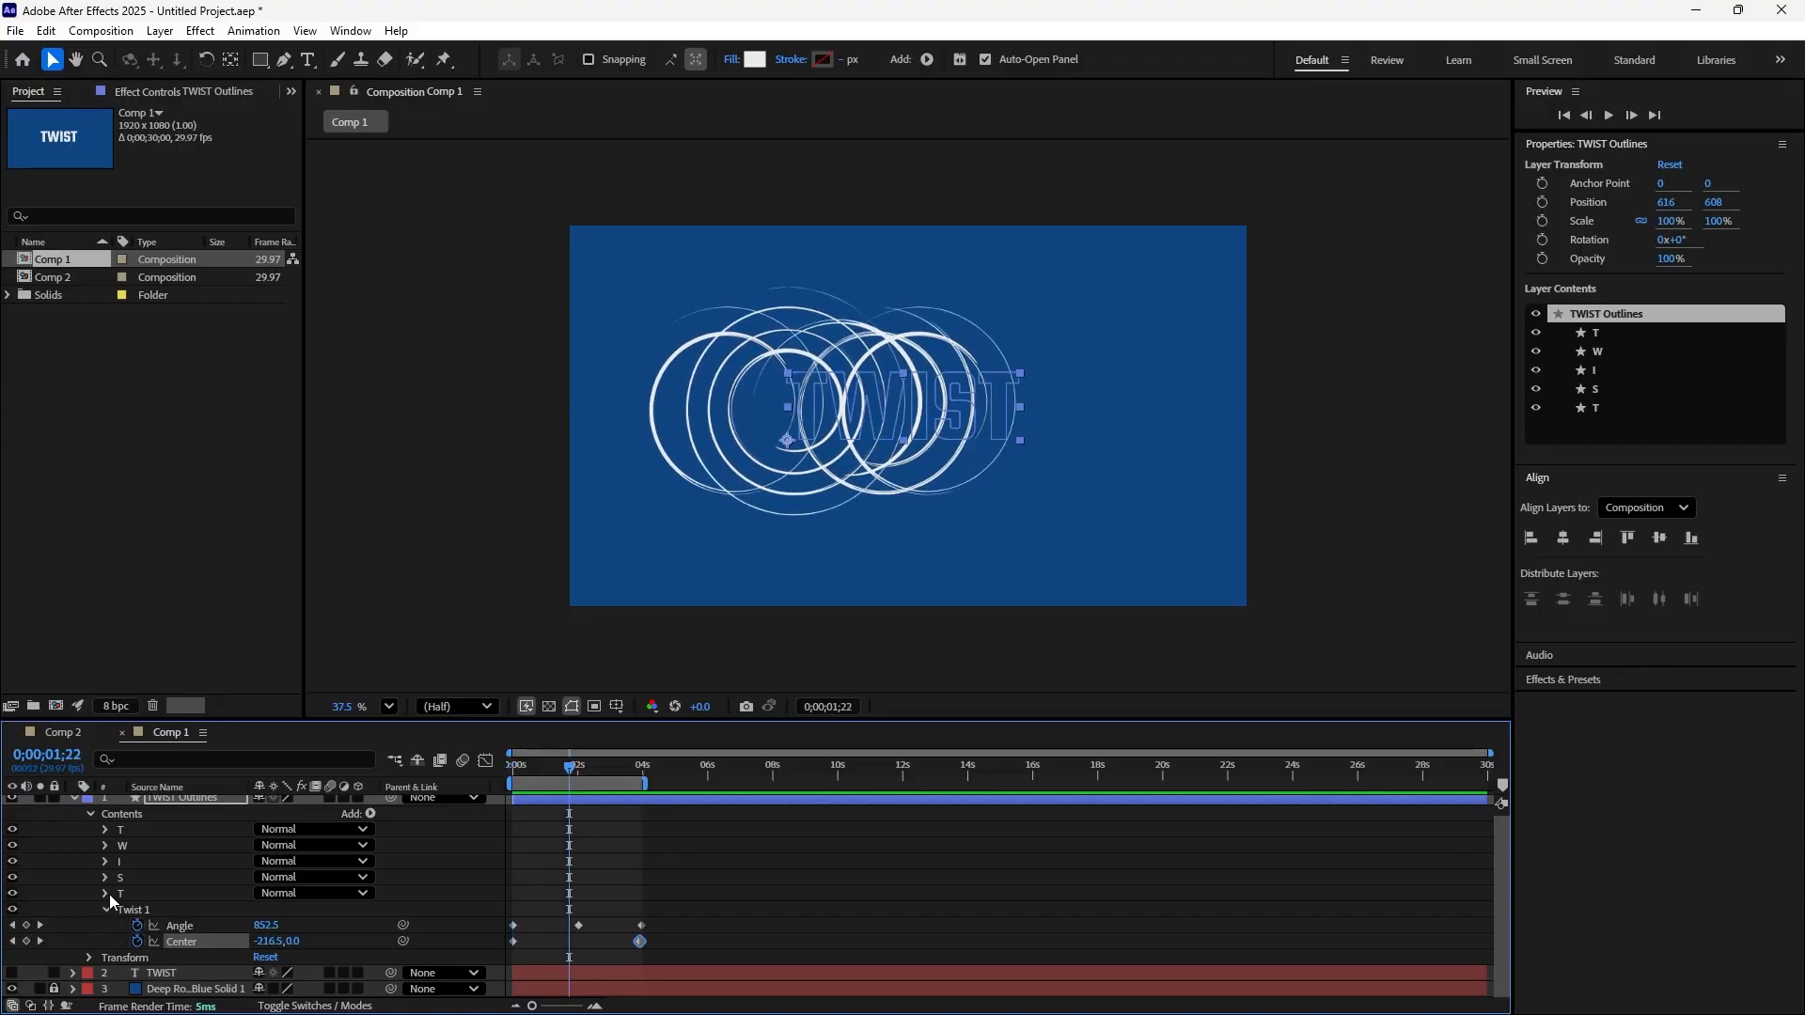
Return to 0;00;00;00 and delete the TWIST Outlines layer
click(12, 925)
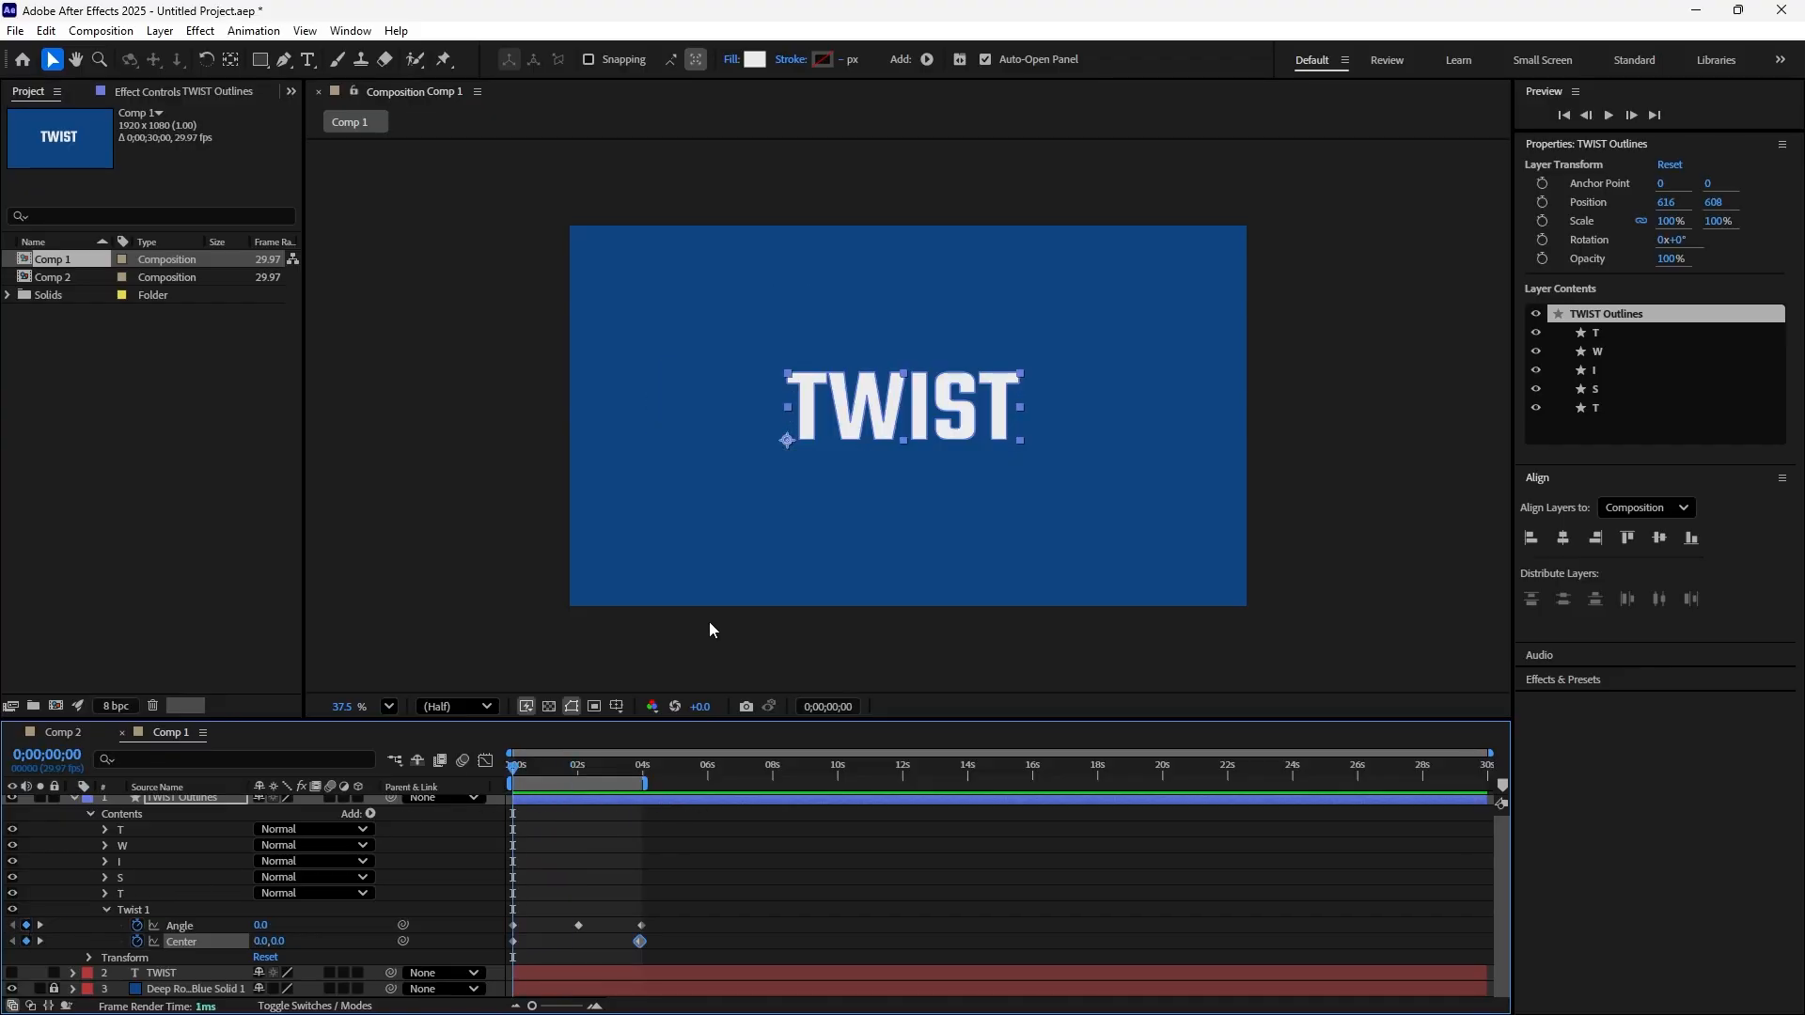
drag(538, 305, 1280, 551)
key(Delete)
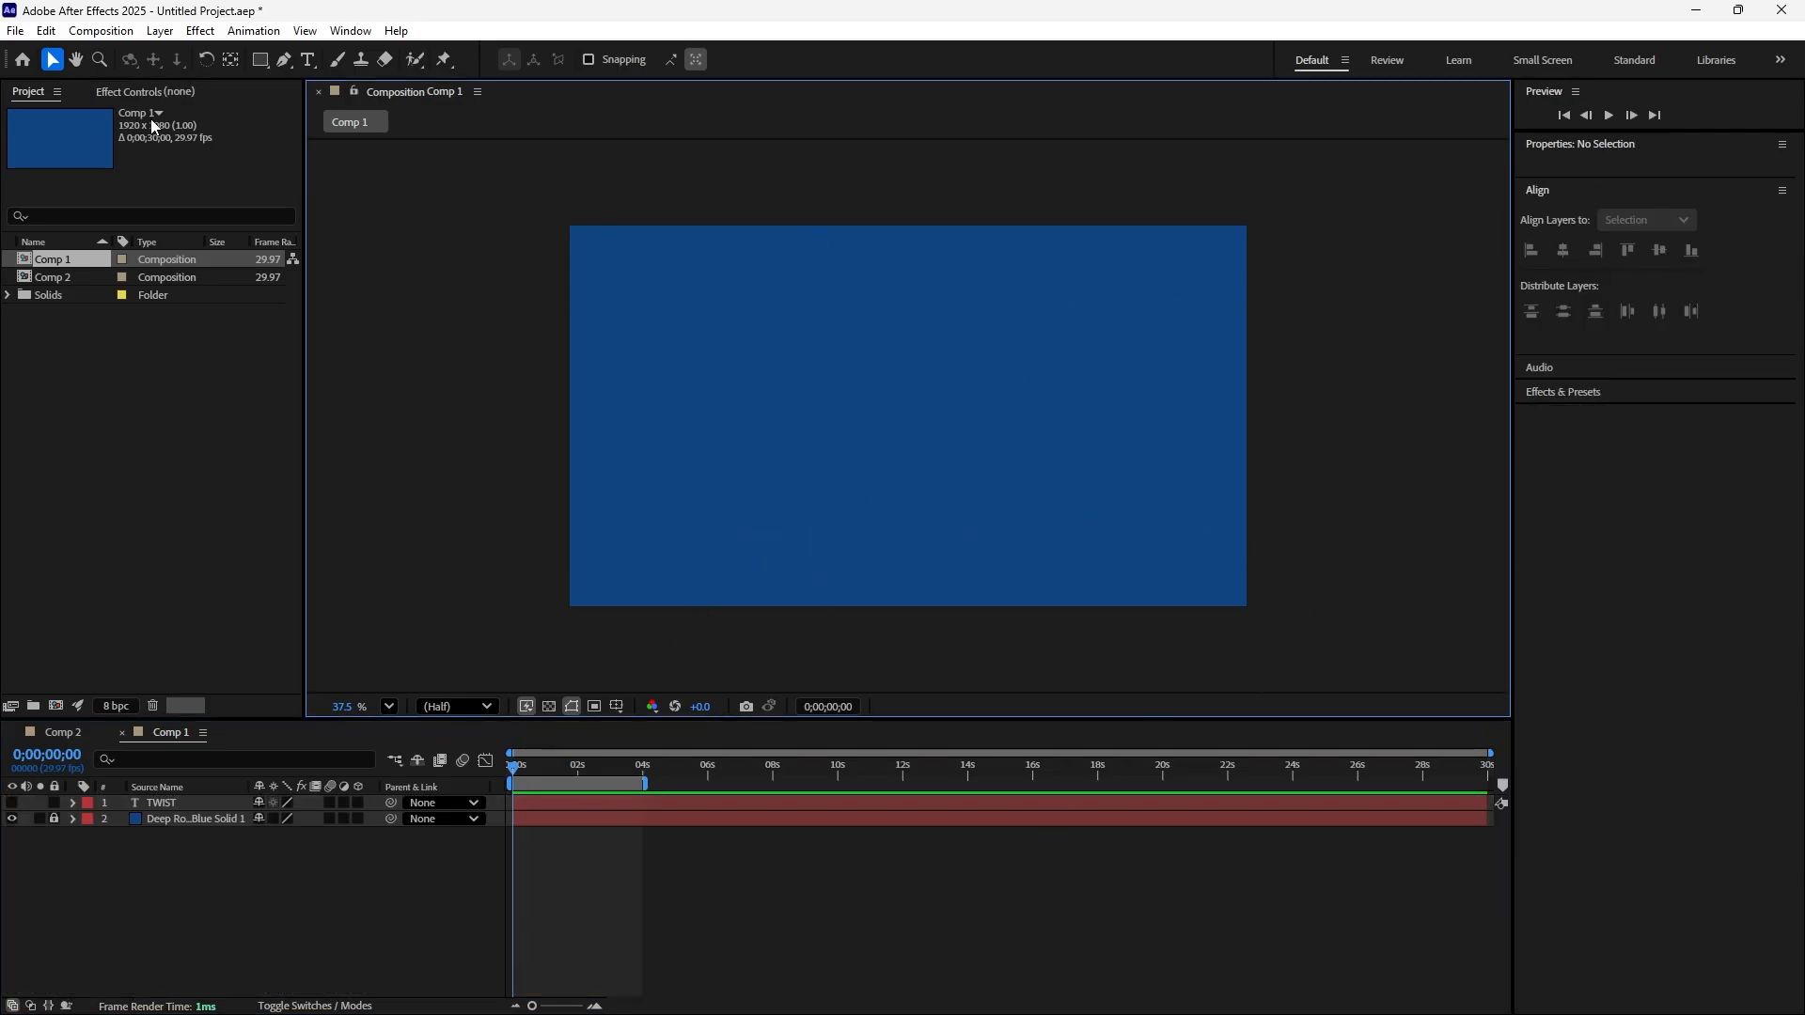
Draw a horizontal line across the full width of the composition with the Pen tool and set its stroke width to 10 px
click(284, 61)
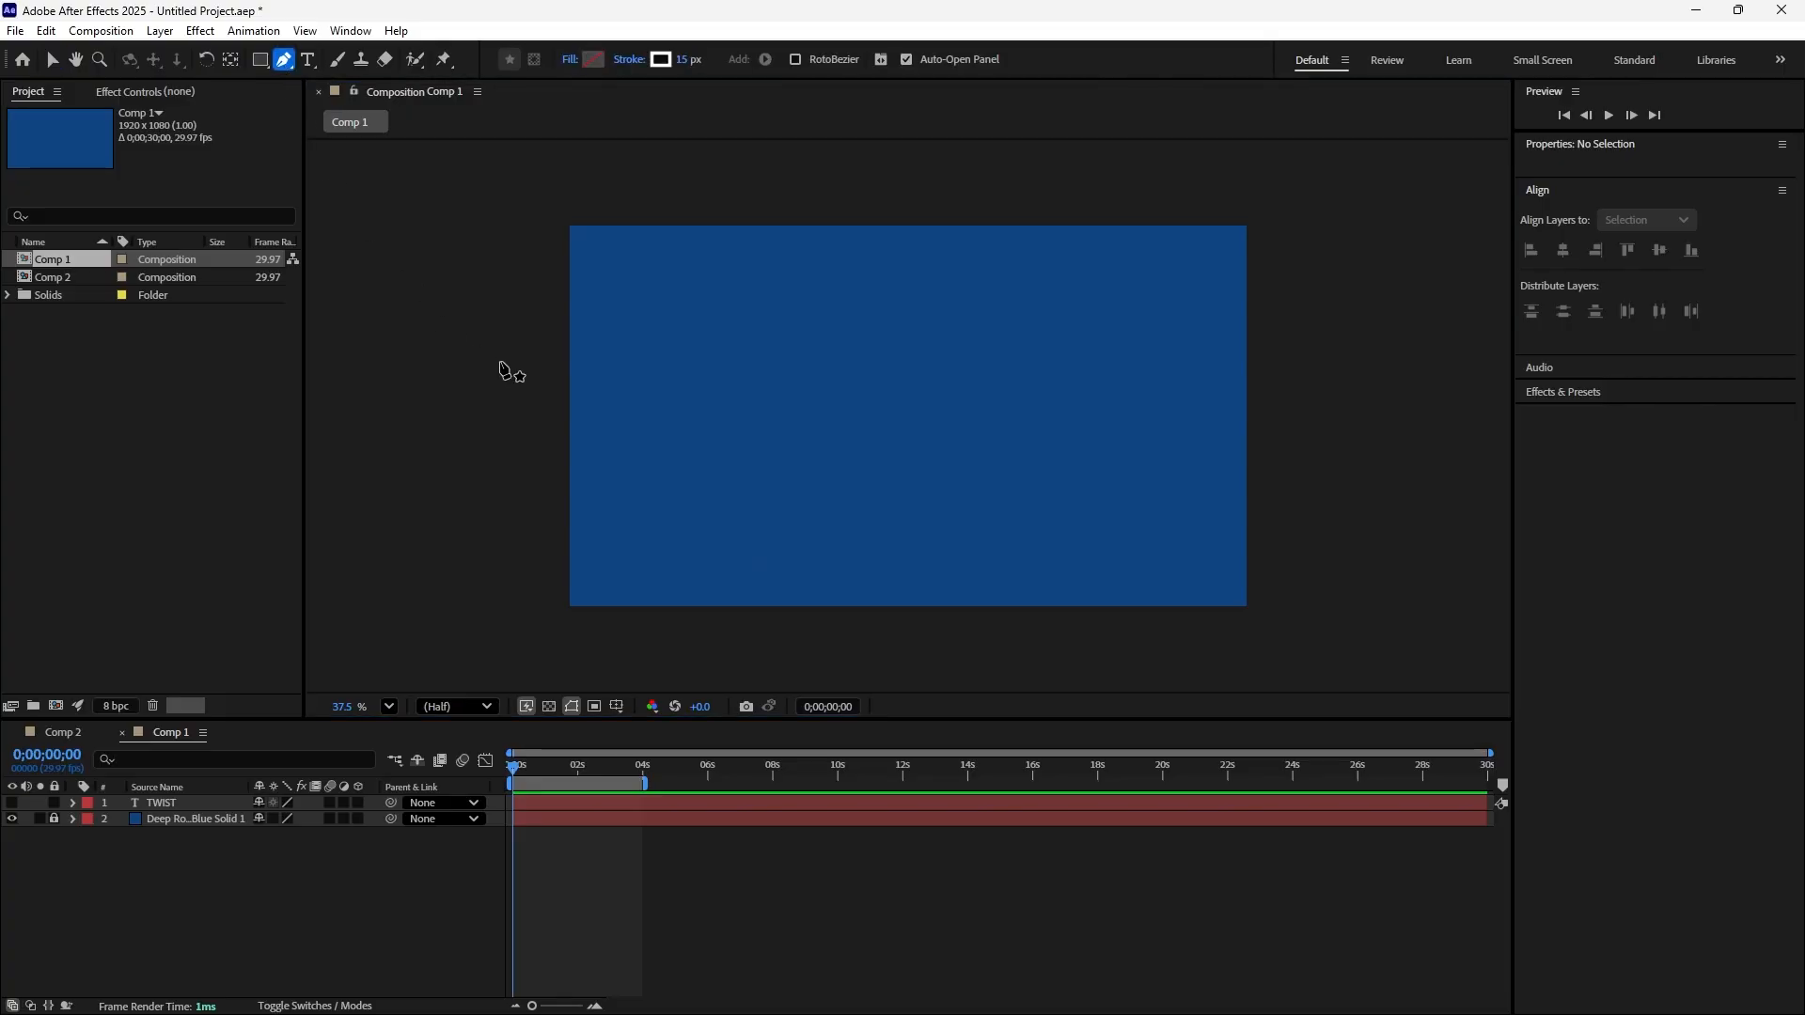
click(568, 406)
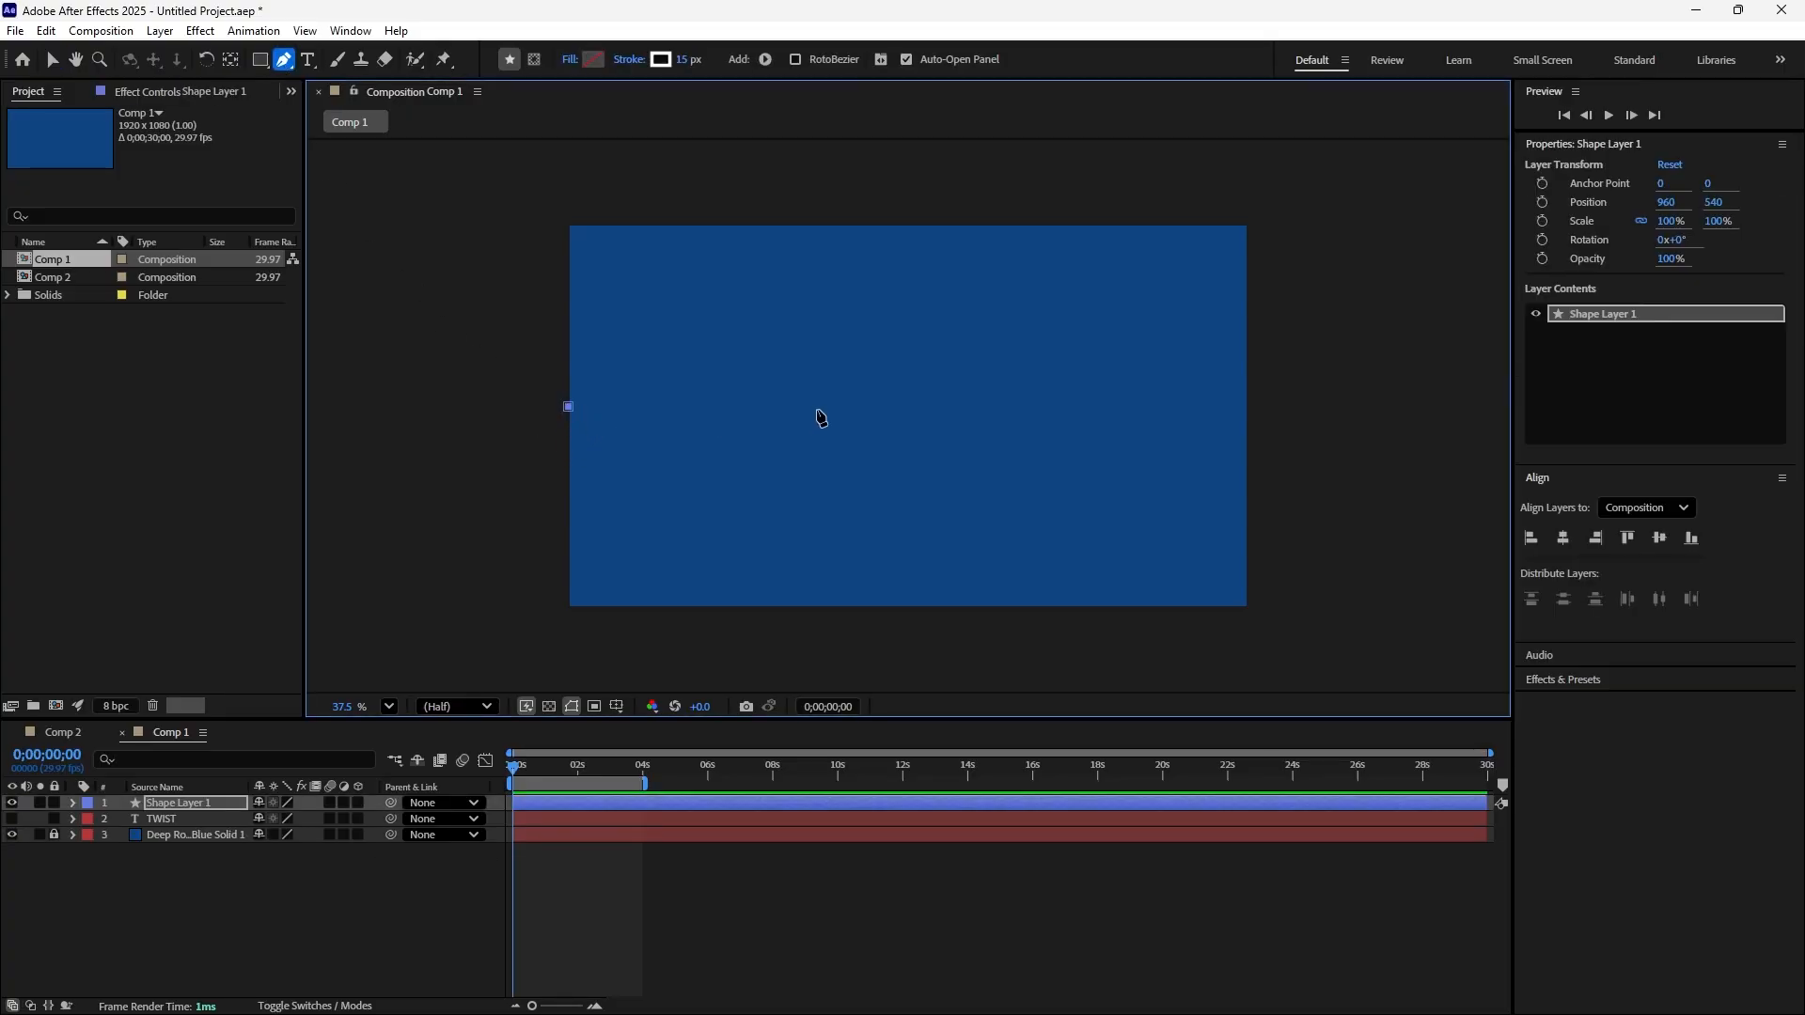
click(1245, 407)
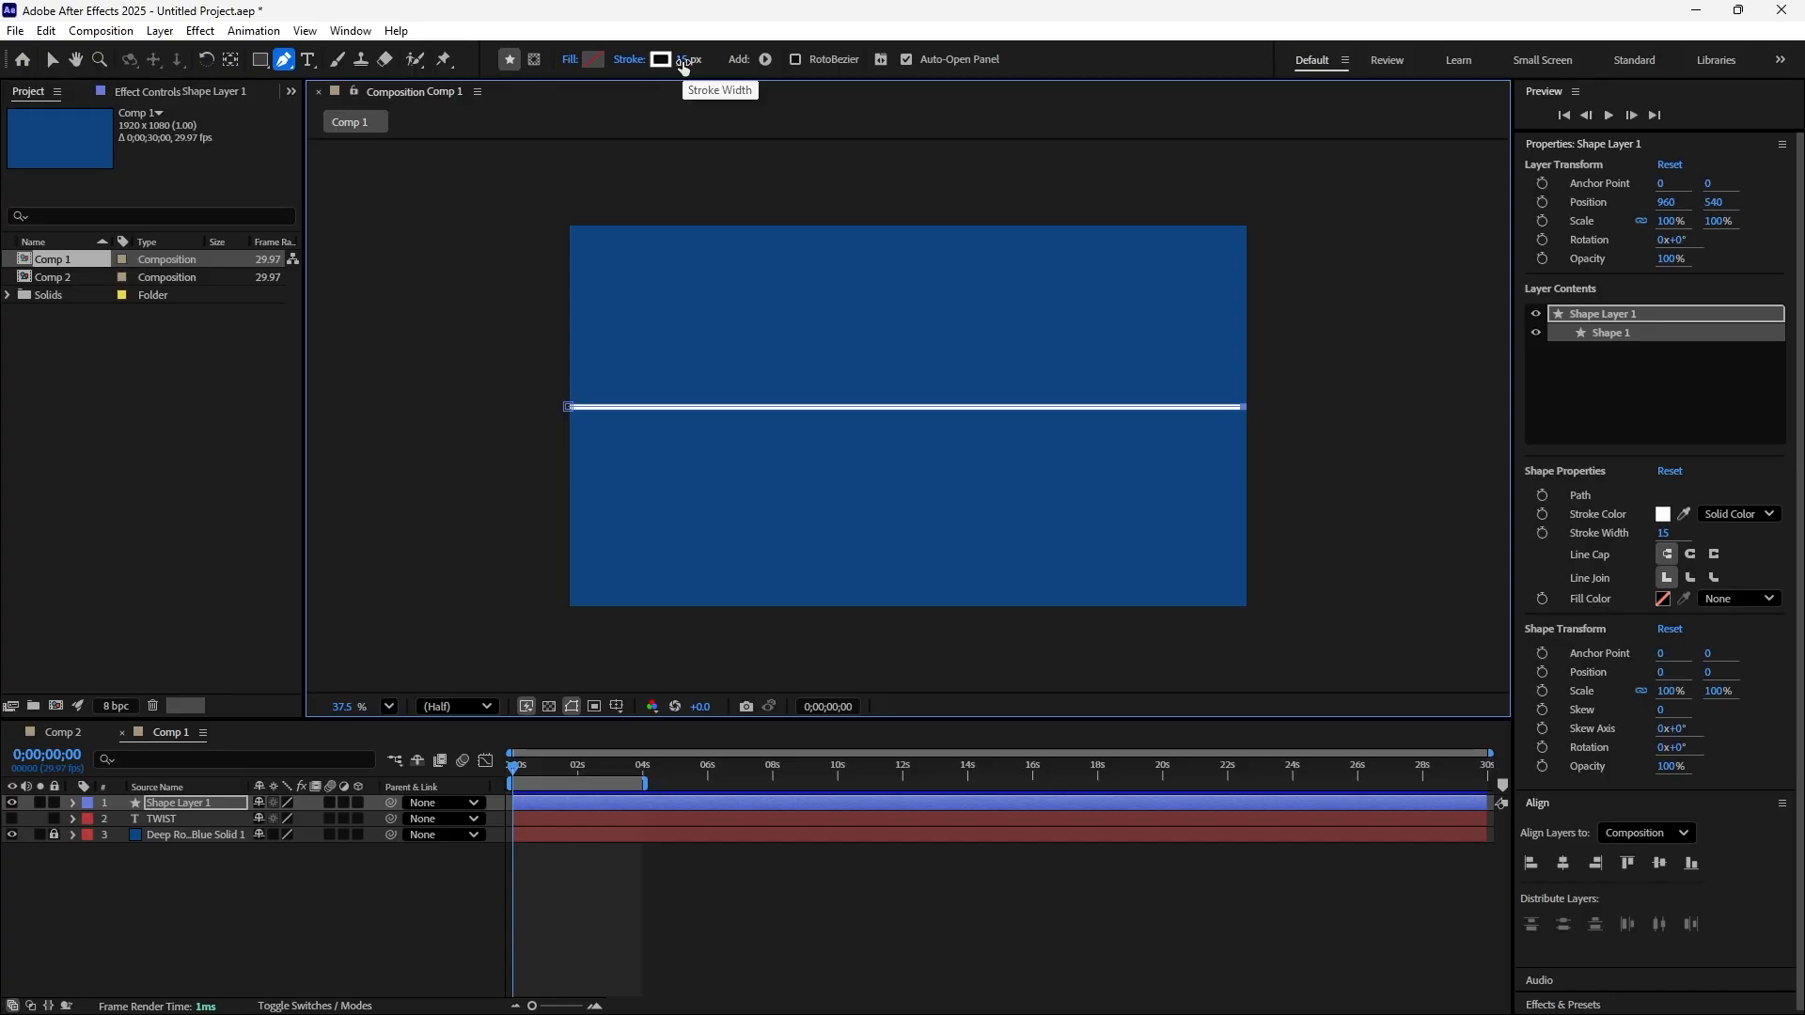
drag(684, 65, 686, 77)
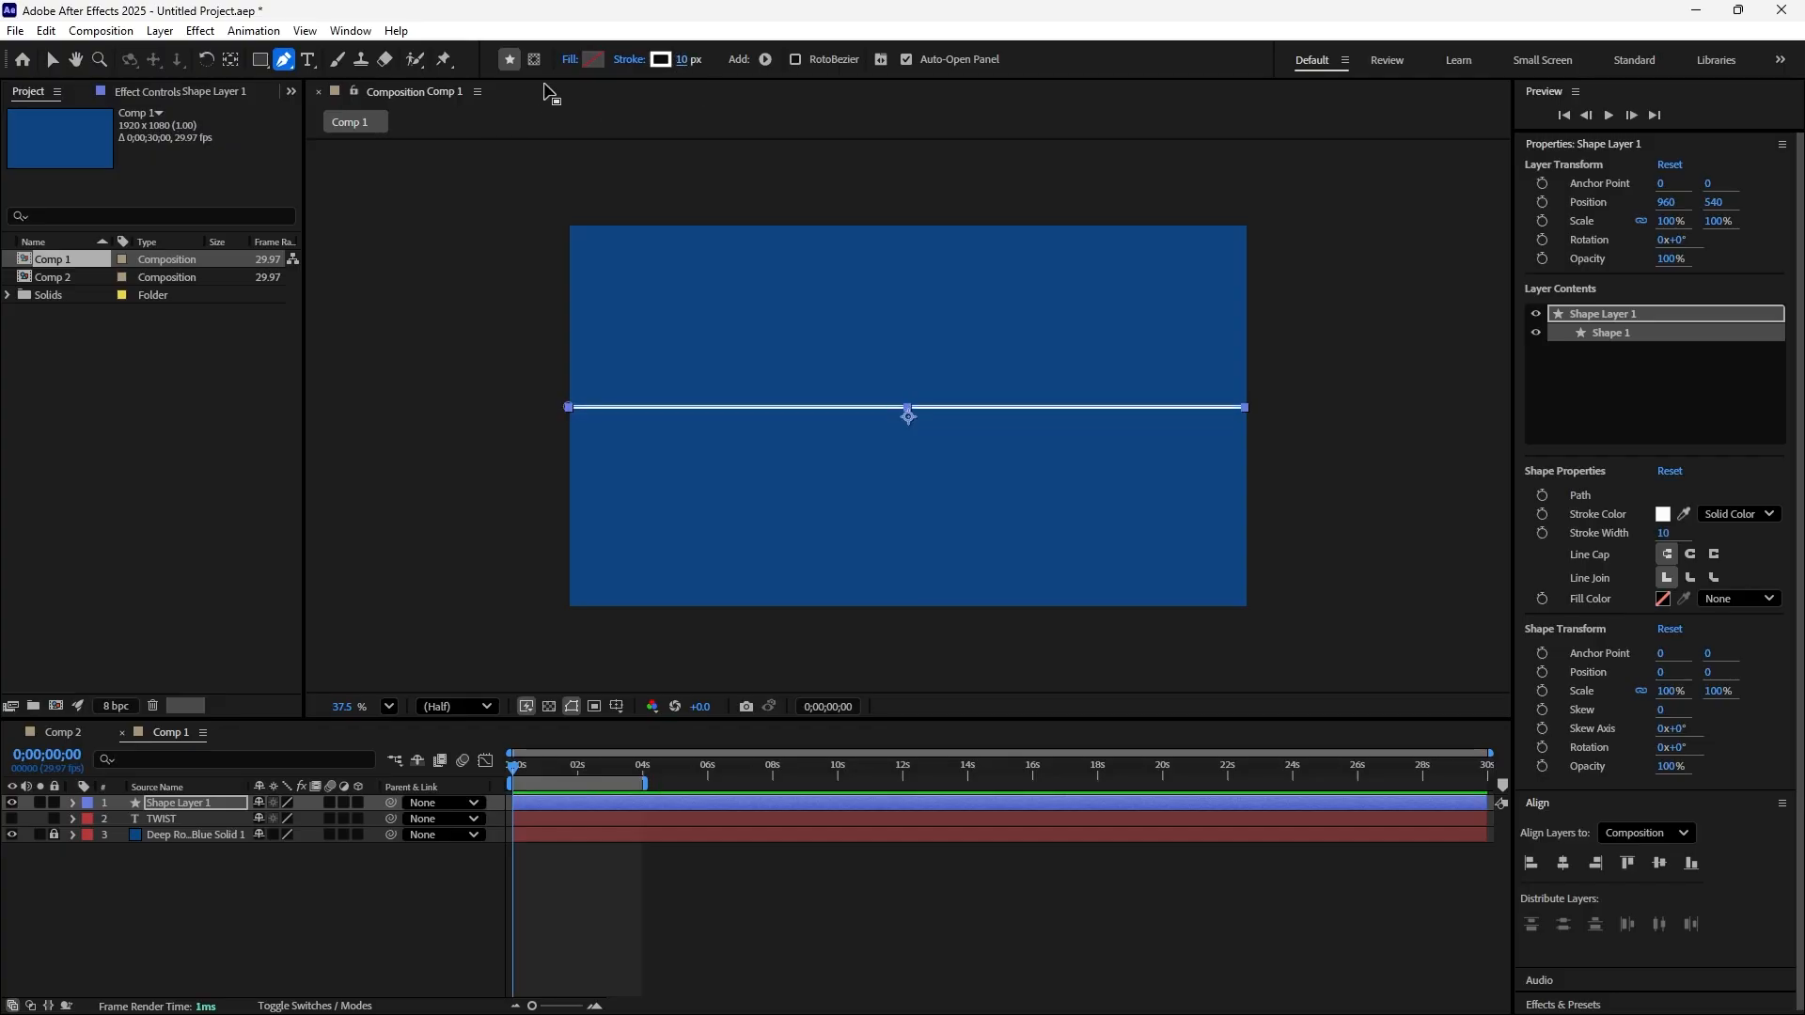
click(52, 62)
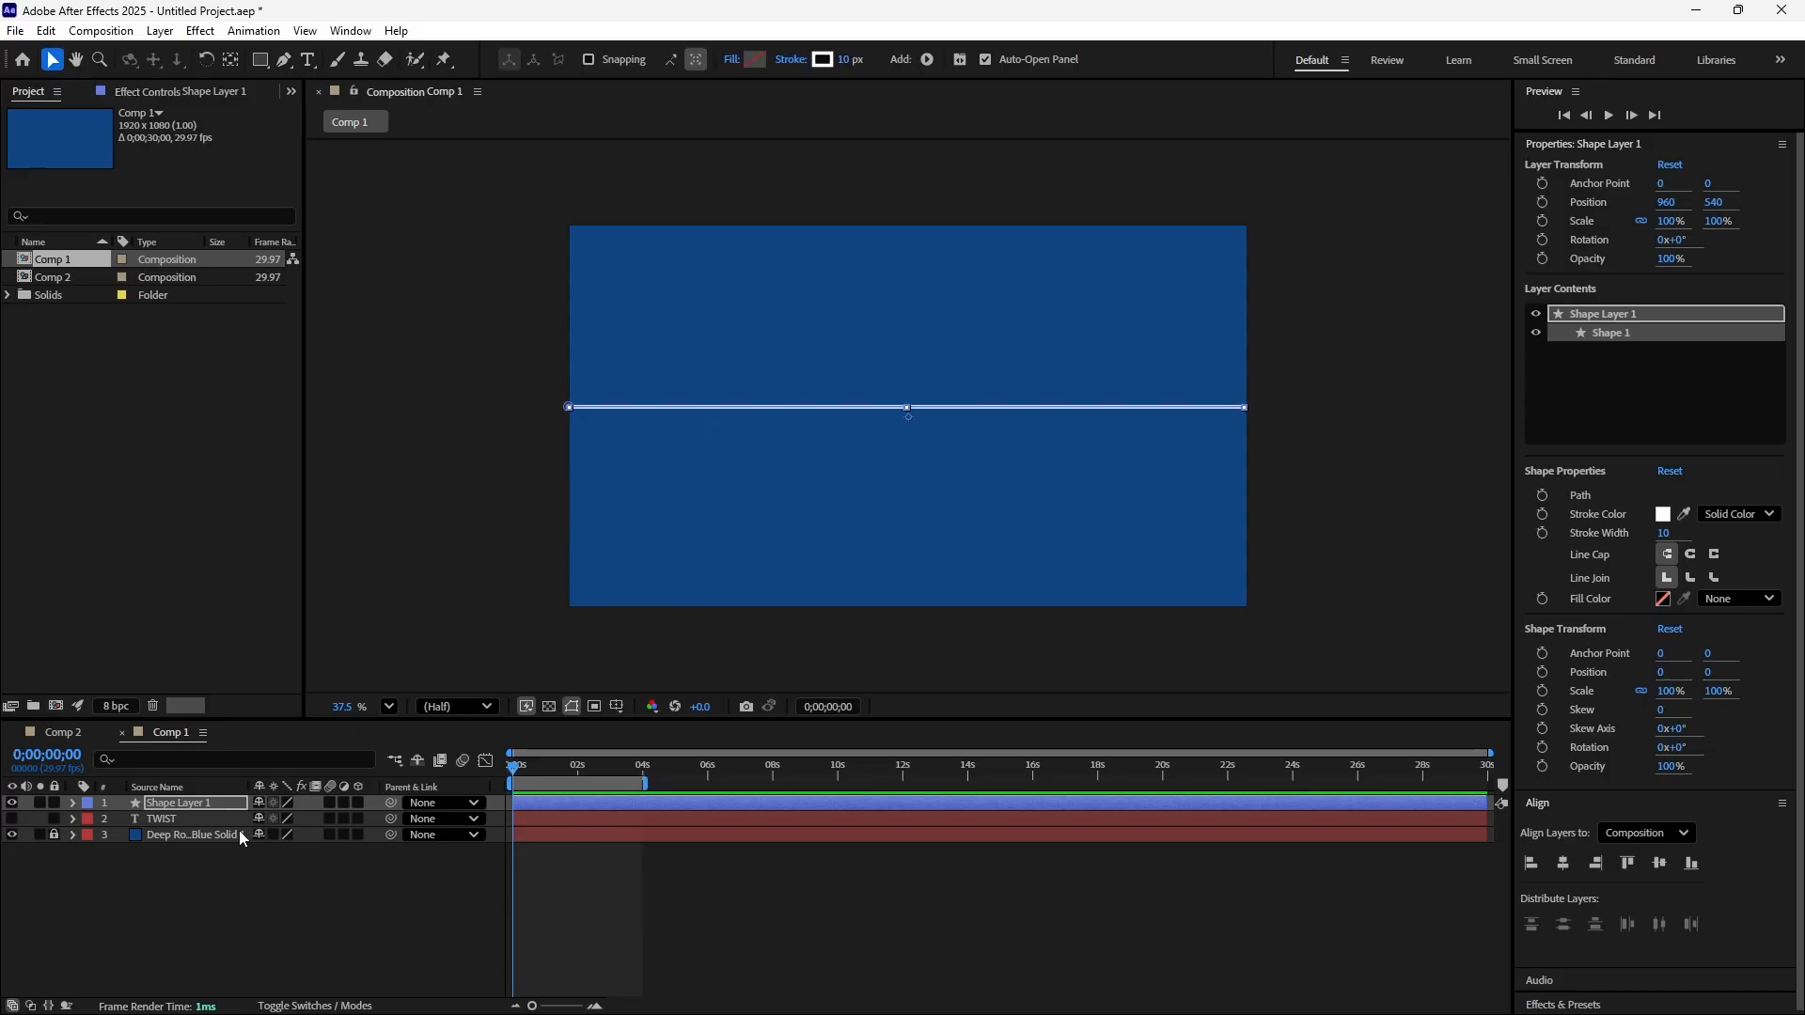
Add a Twist operator to the contents of the line's shape layer
click(74, 803)
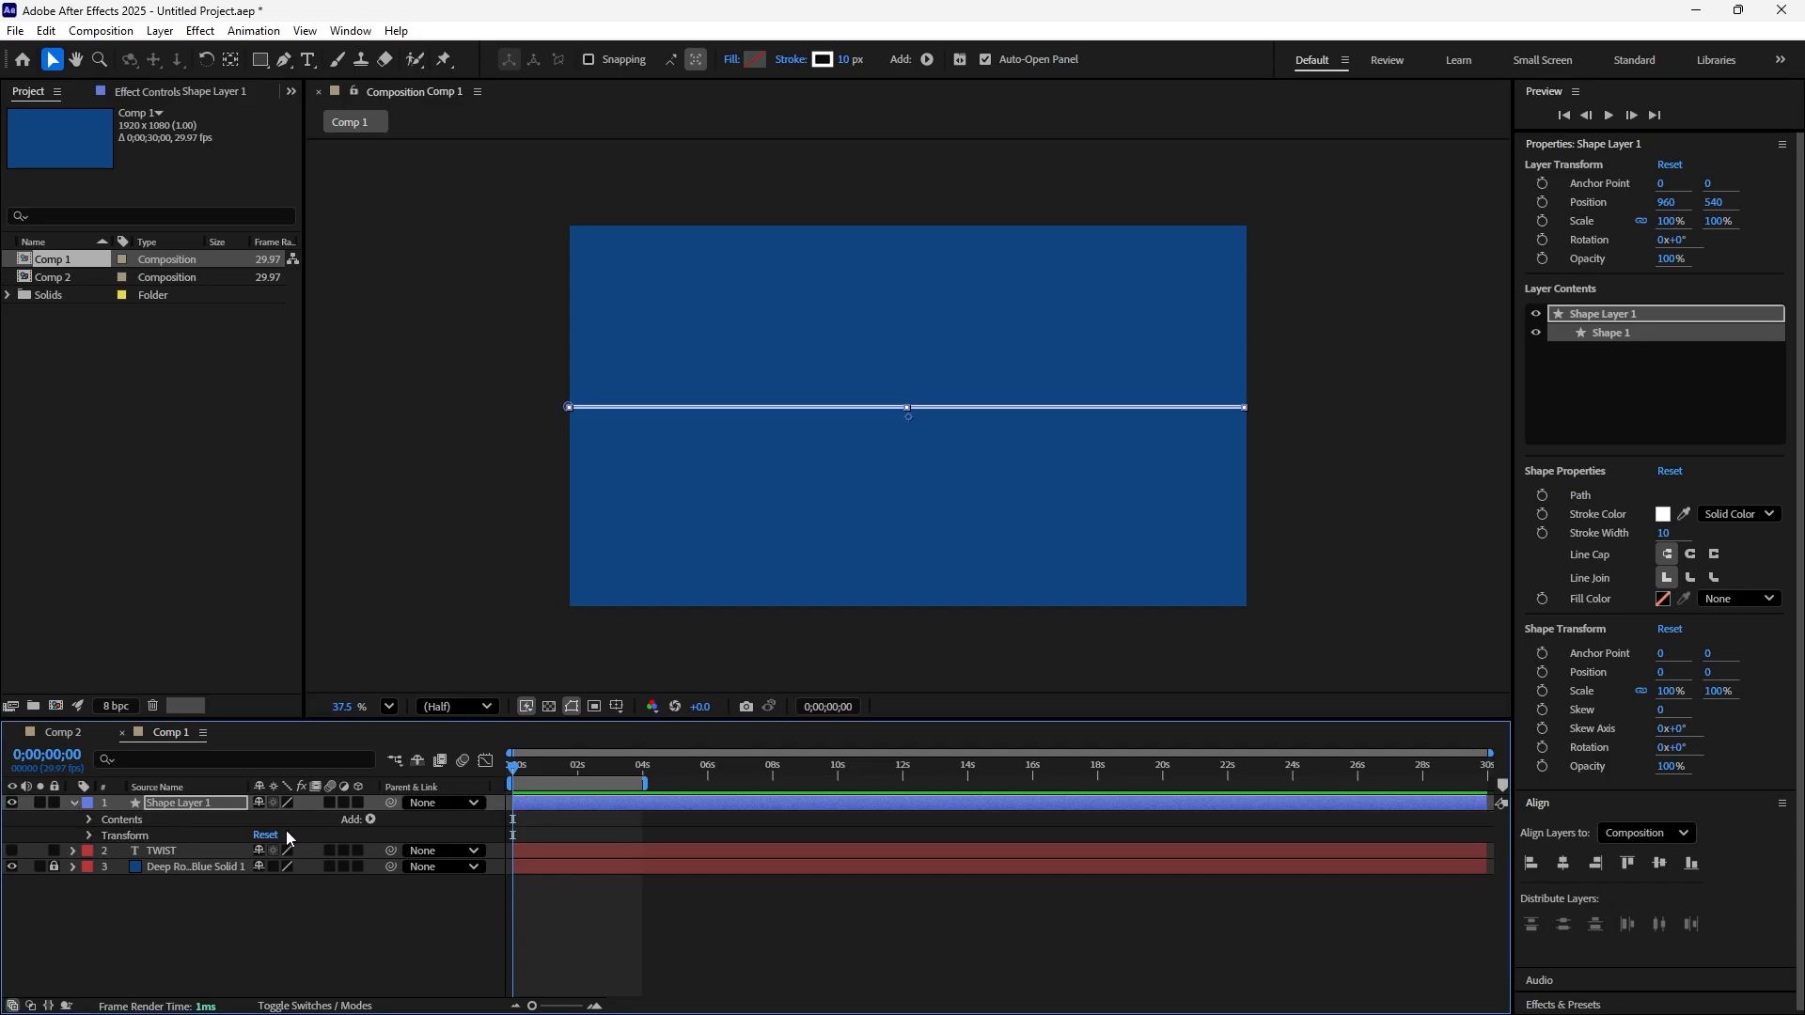
click(372, 821)
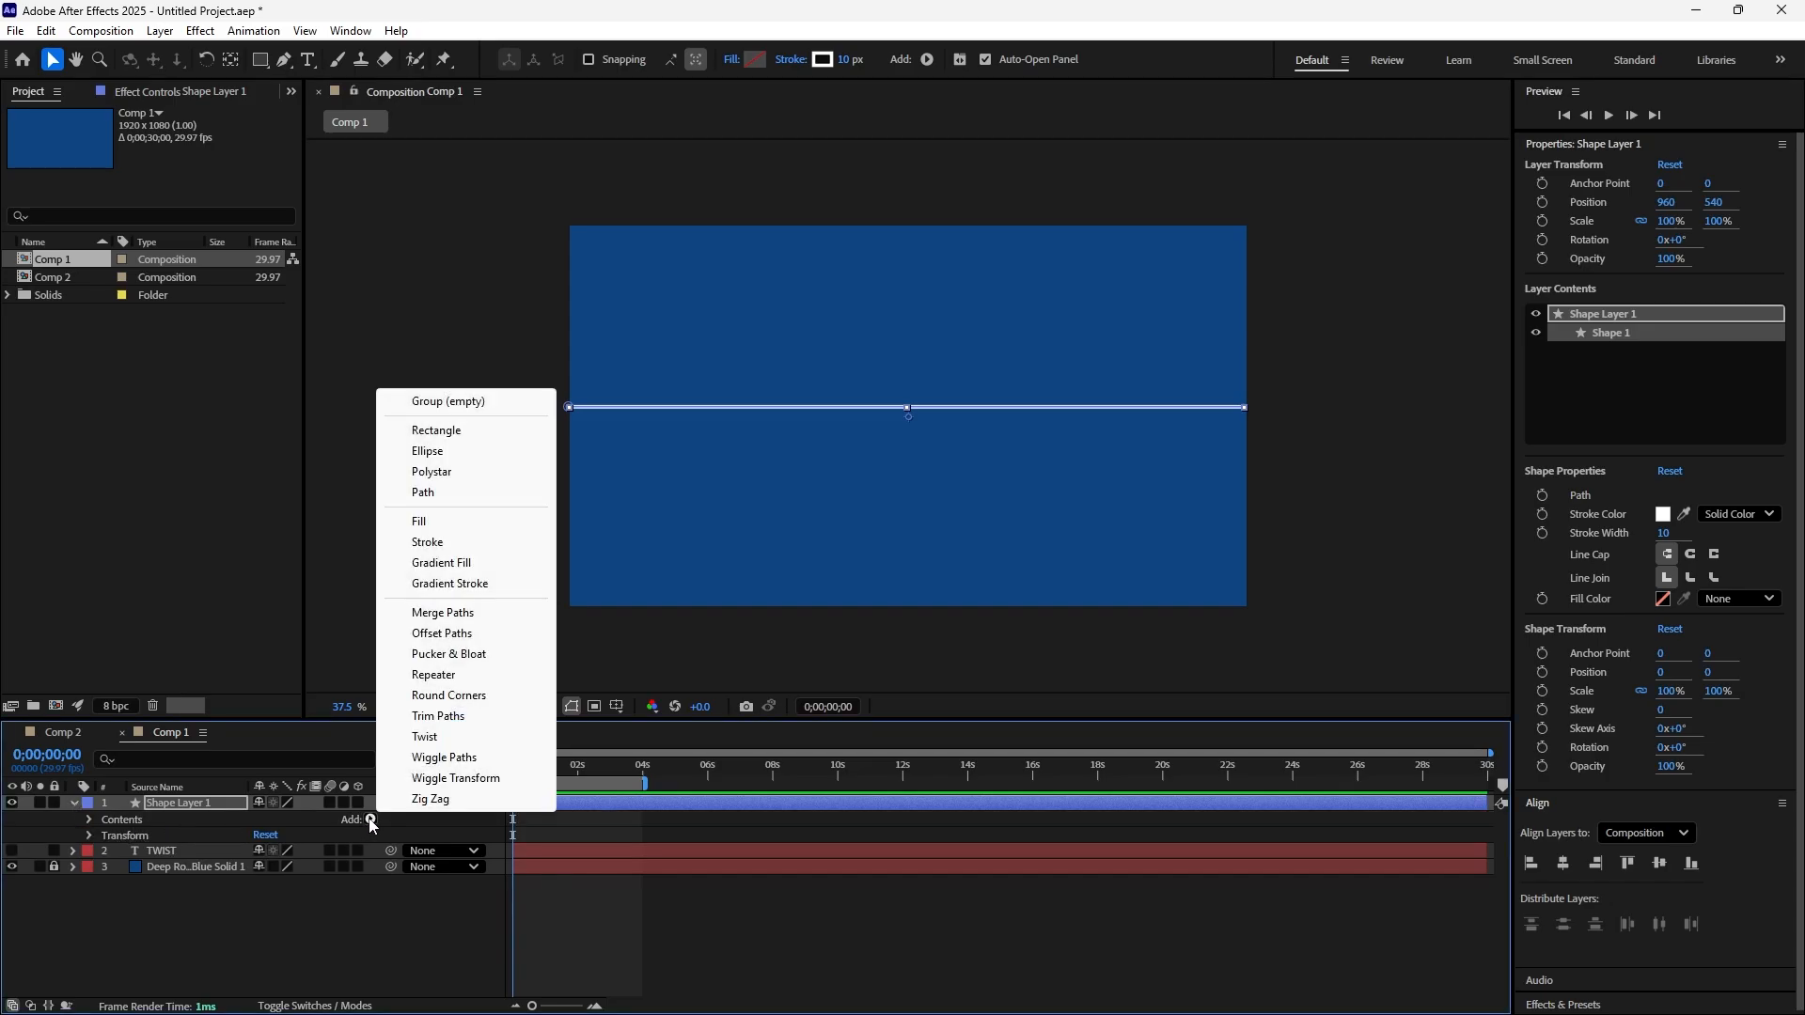
click(419, 734)
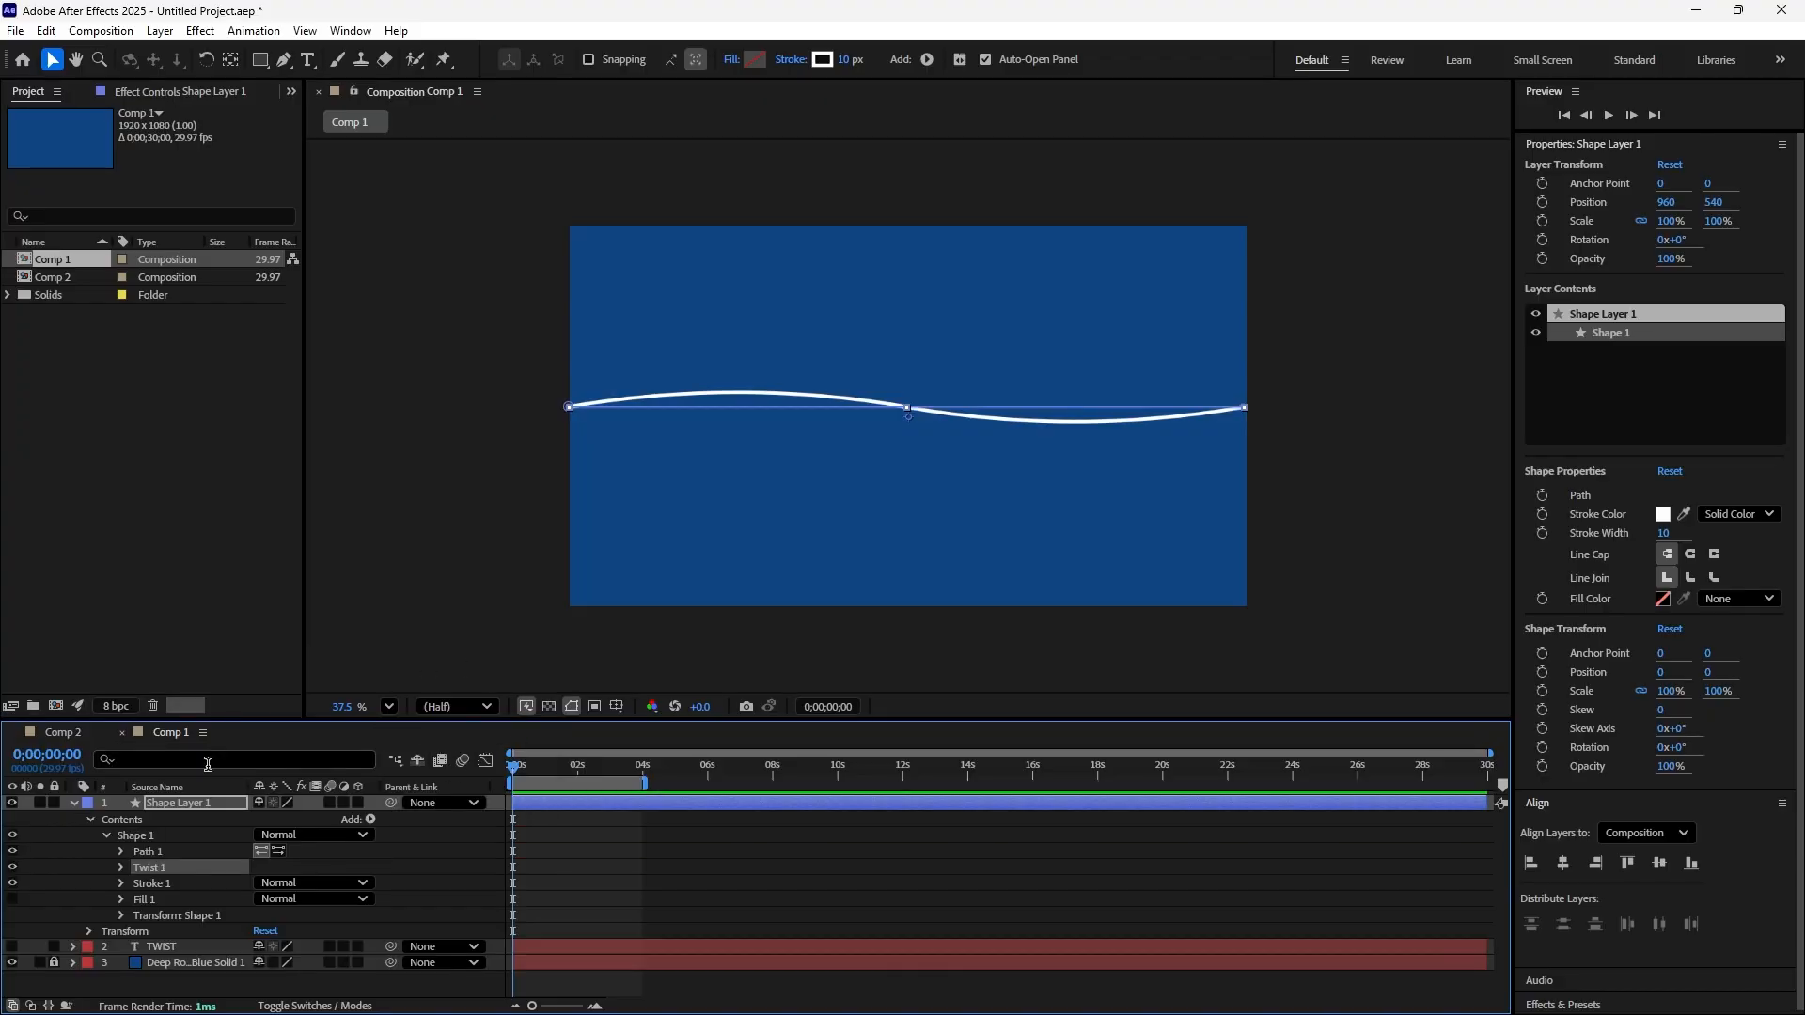
Add a Twist Angle keyframe with a value of 0 at 0;00;00;00 for the line
click(121, 867)
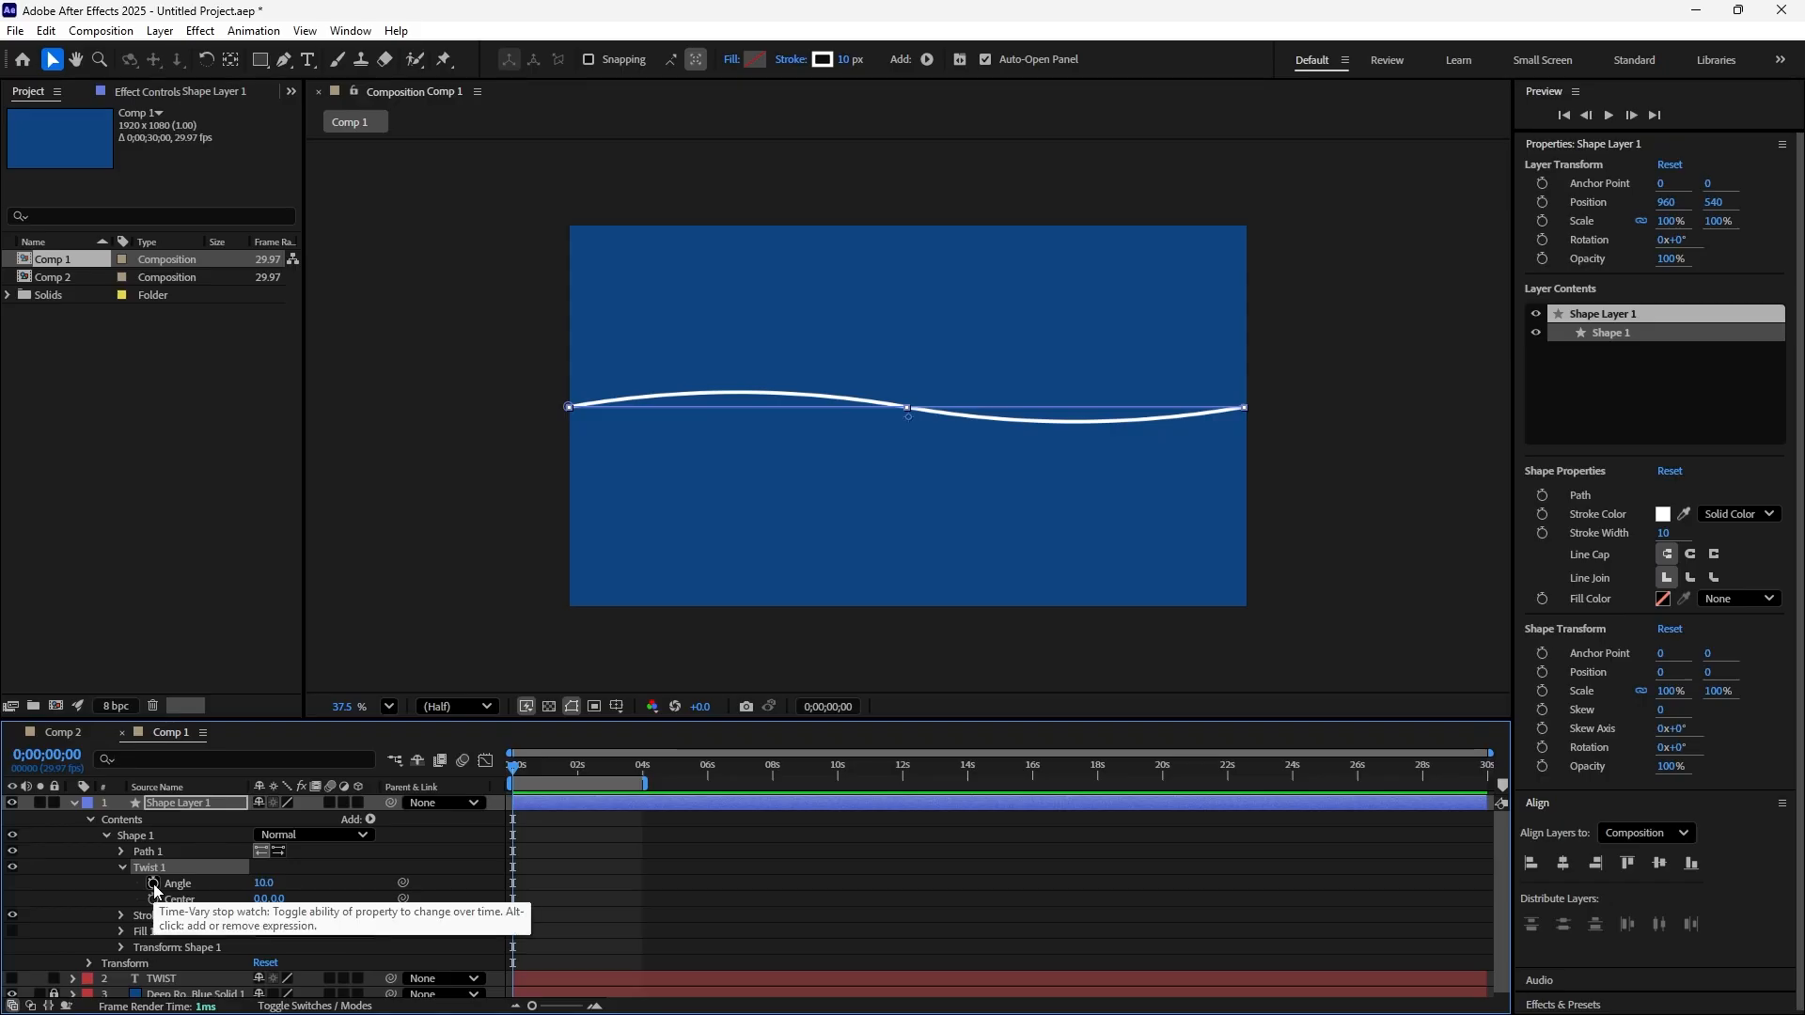
click(153, 883)
click(261, 883)
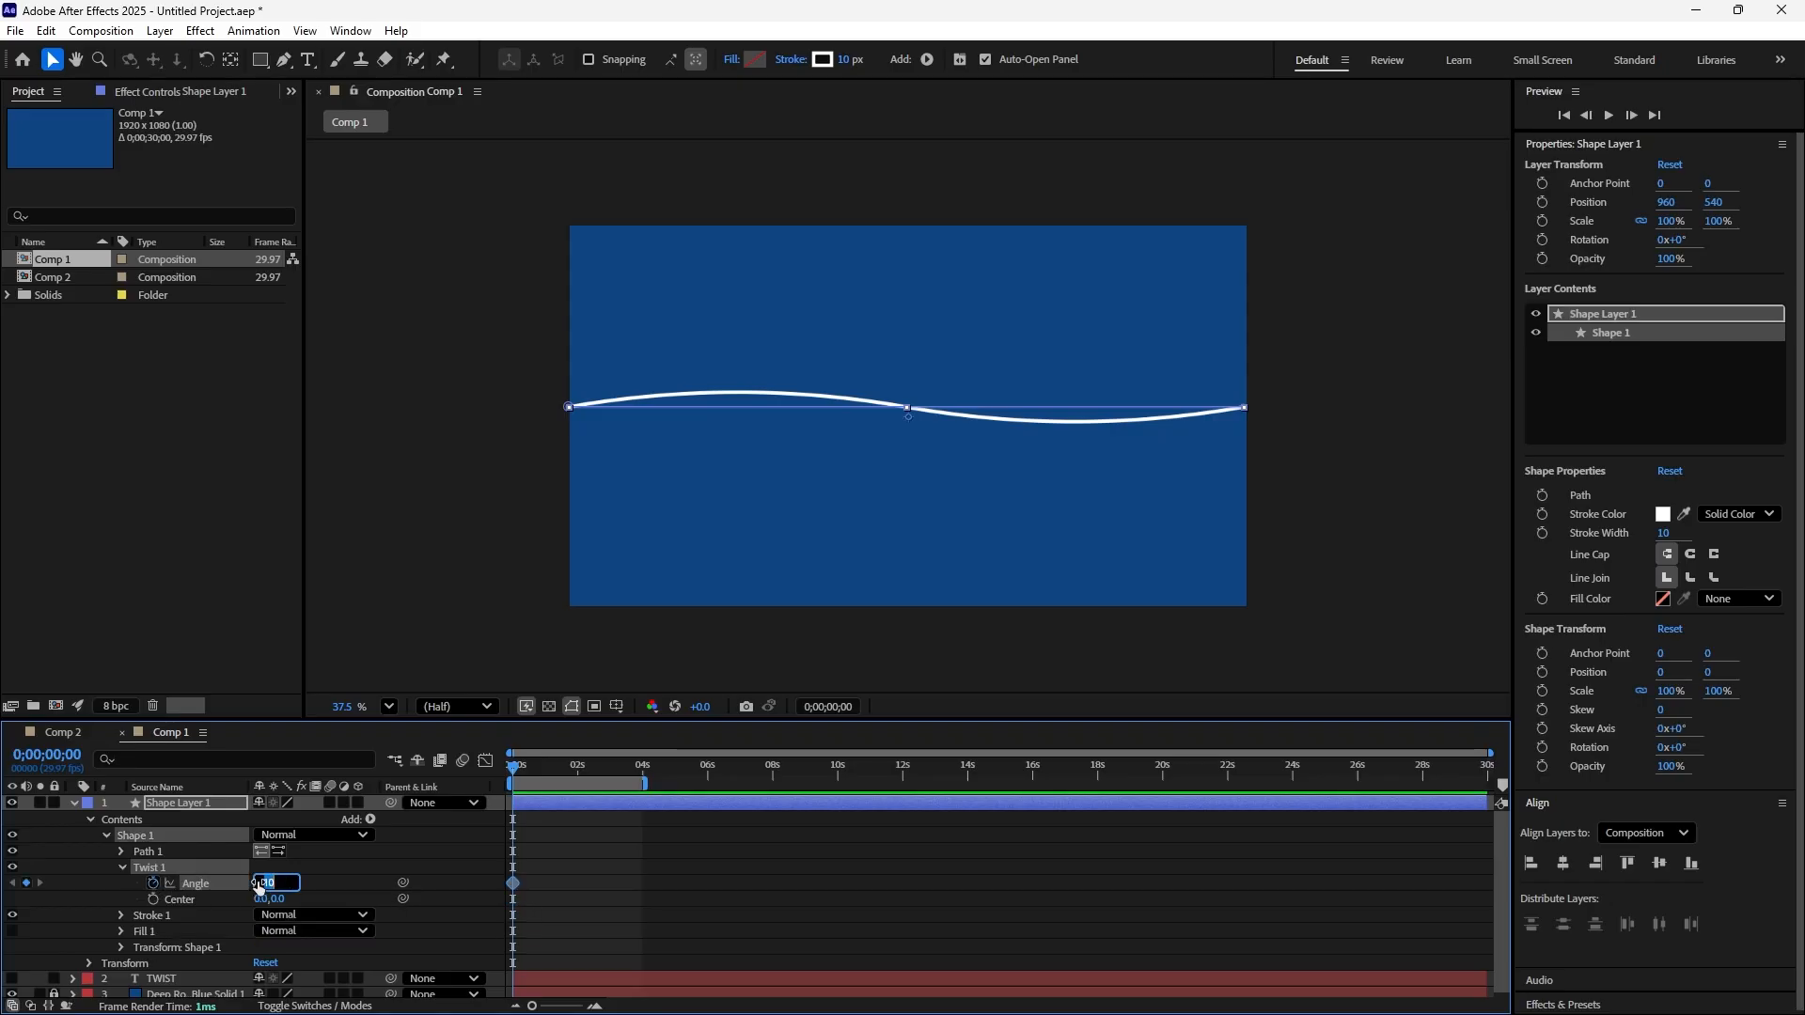
text(0)
key(Return)
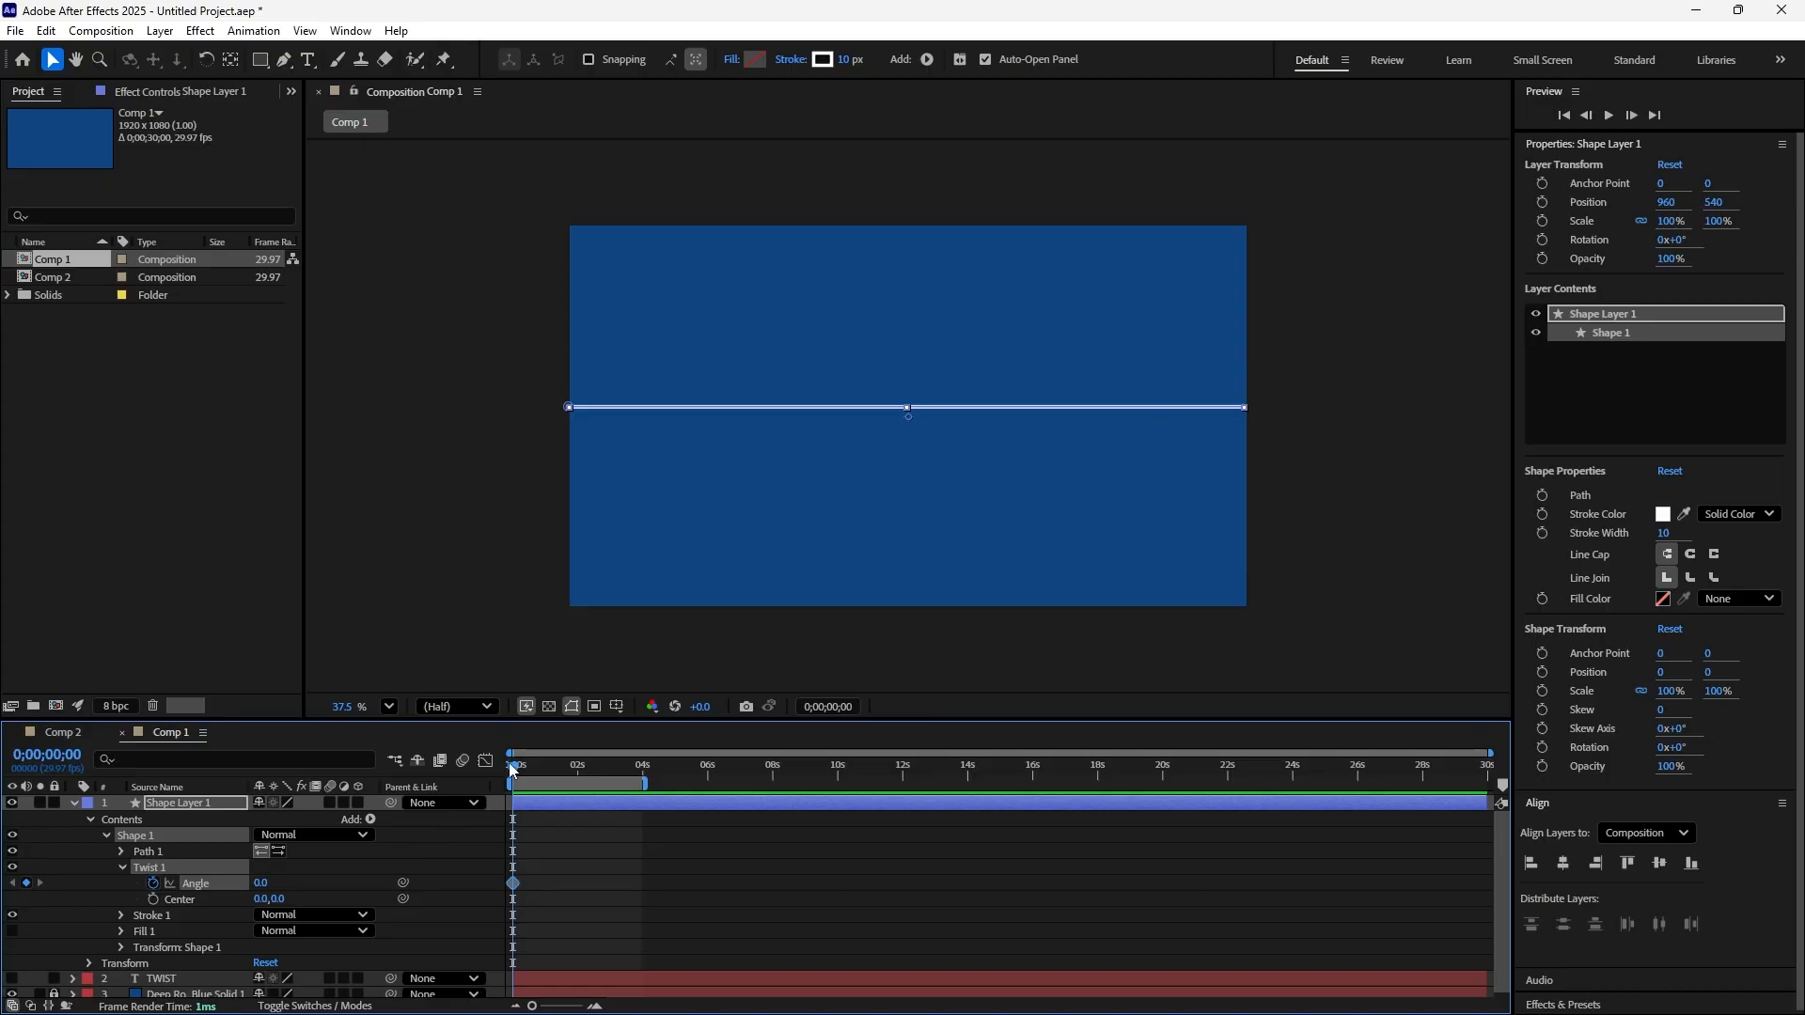
Add a second Twist Angle keyframe with a value of 835 at 0;00;03;29 for the line
drag(513, 773, 610, 798)
drag(634, 804, 638, 809)
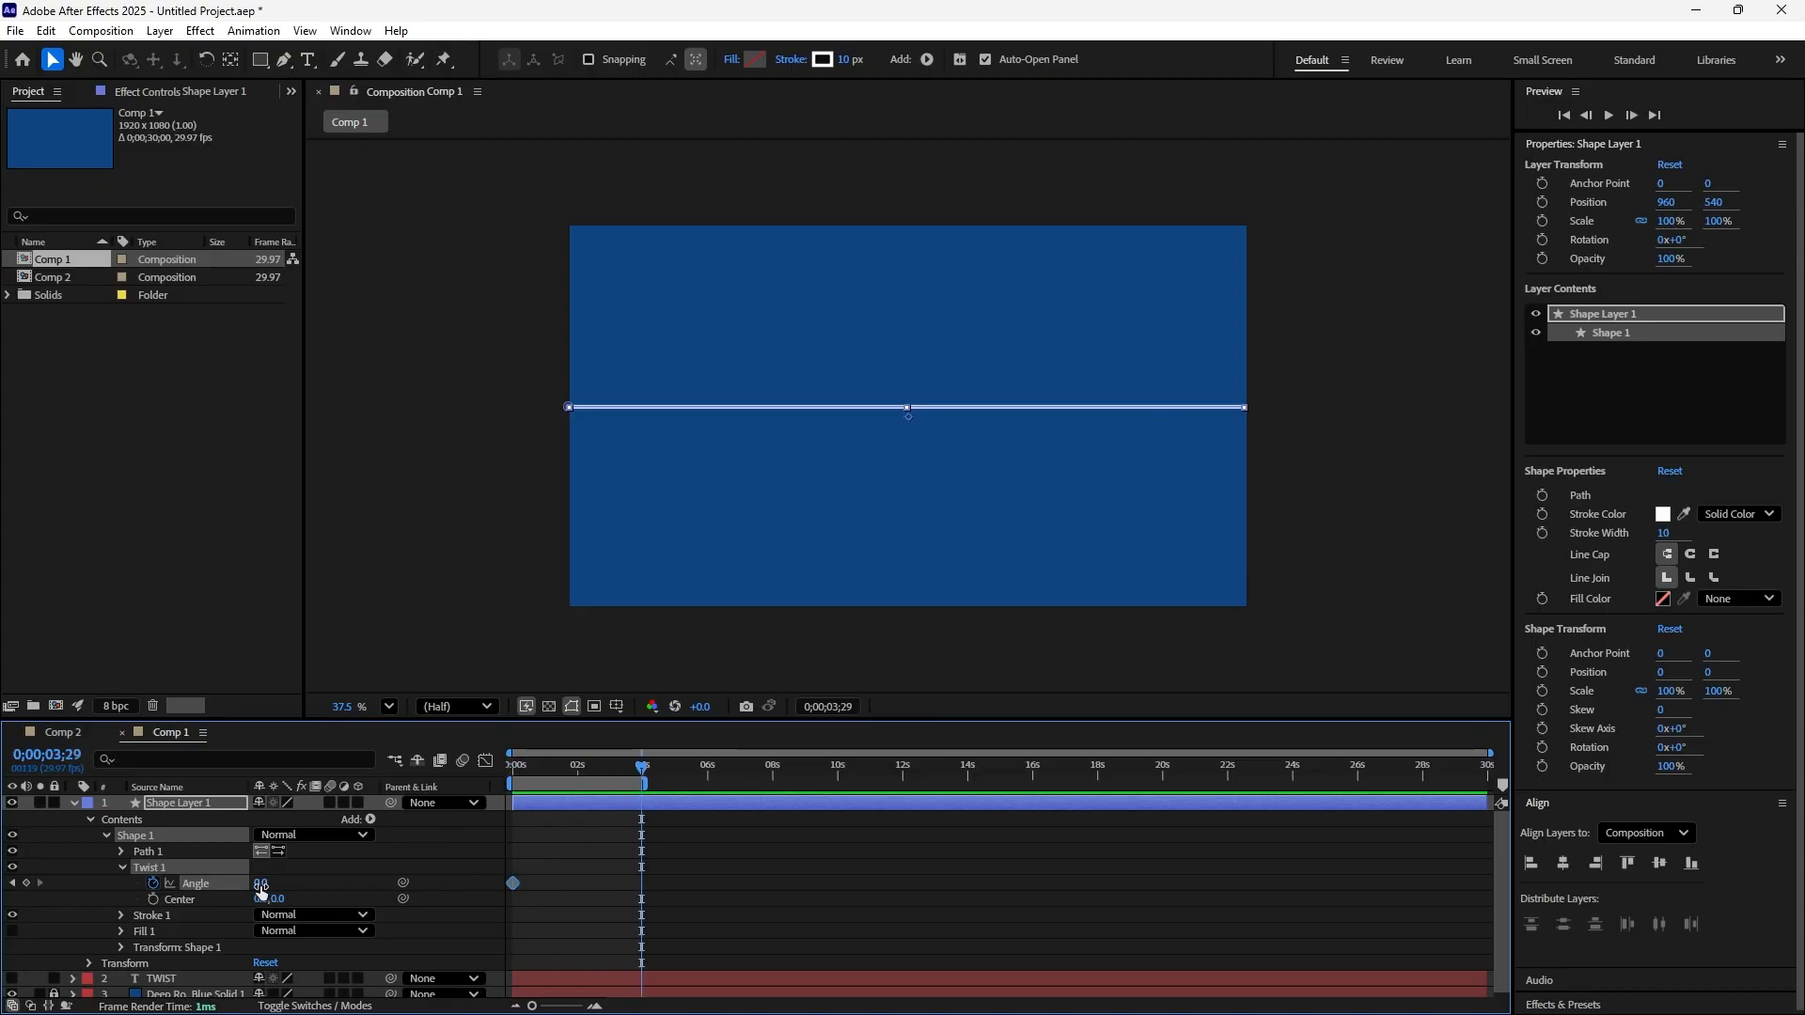
drag(267, 887, 1013, 853)
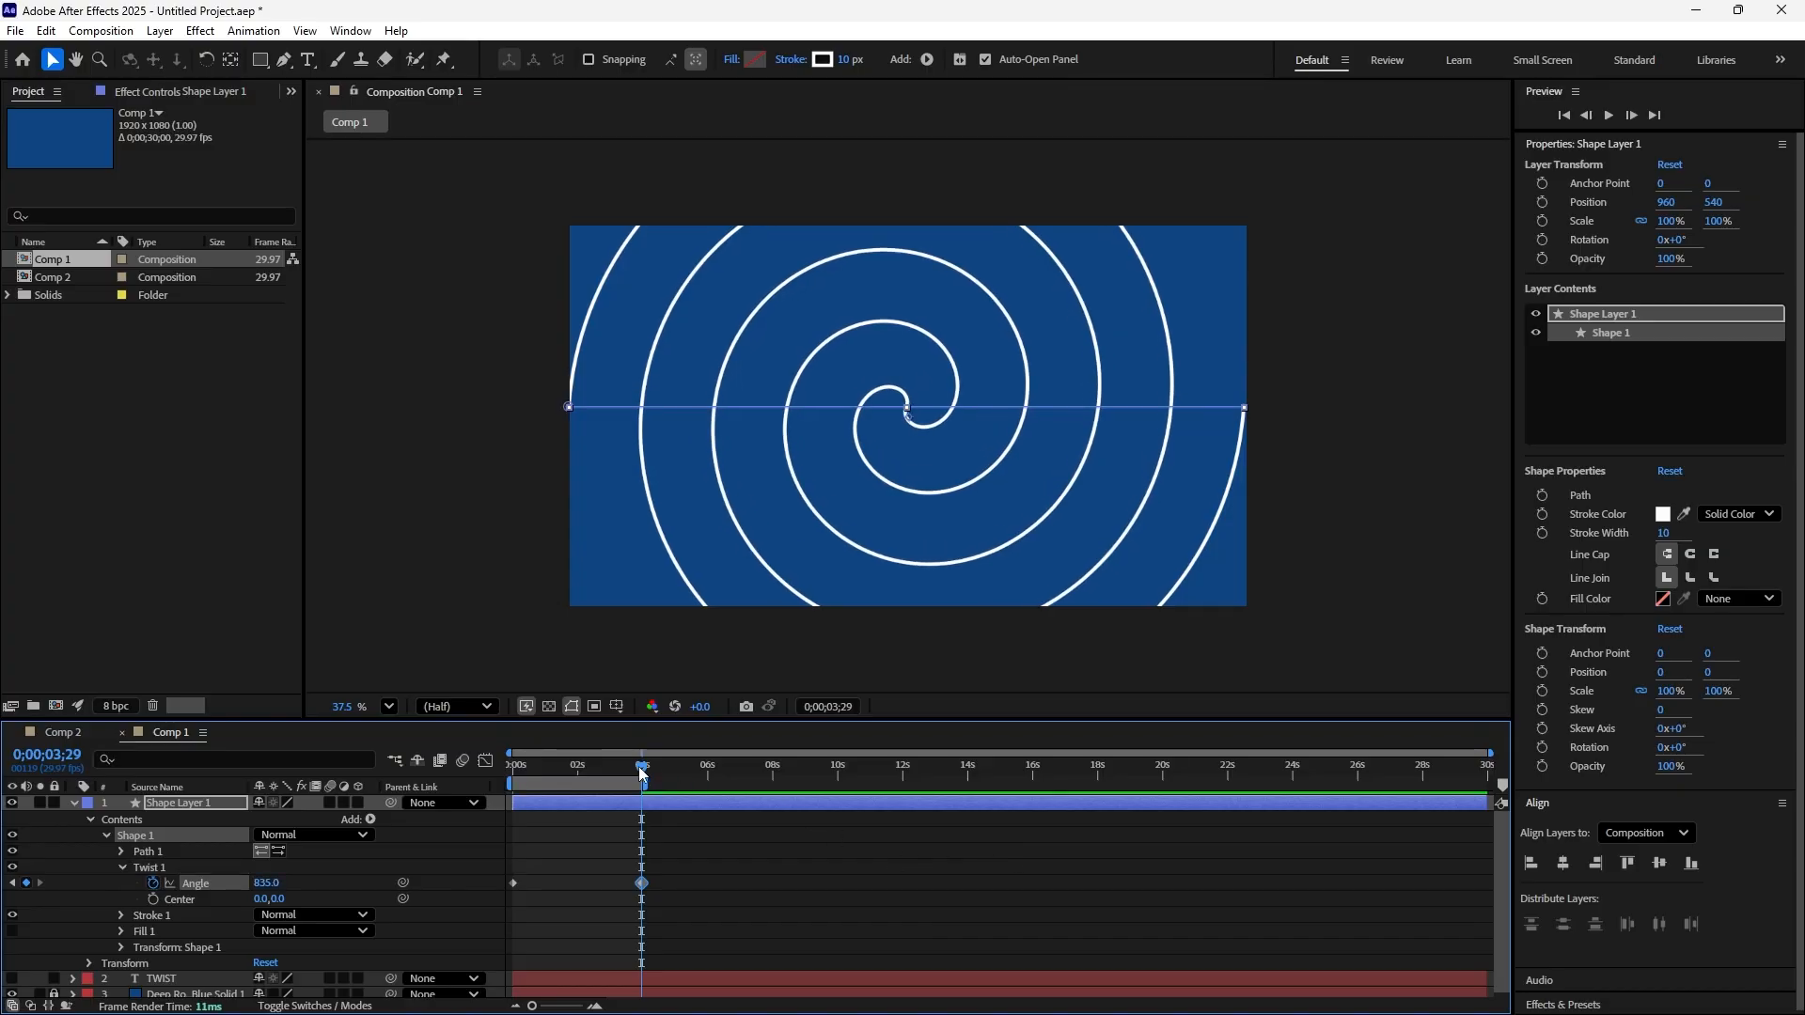
Preview the line's spiral animation from 0;00;00;00 and stop the playback
drag(642, 767, 464, 808)
key(space)
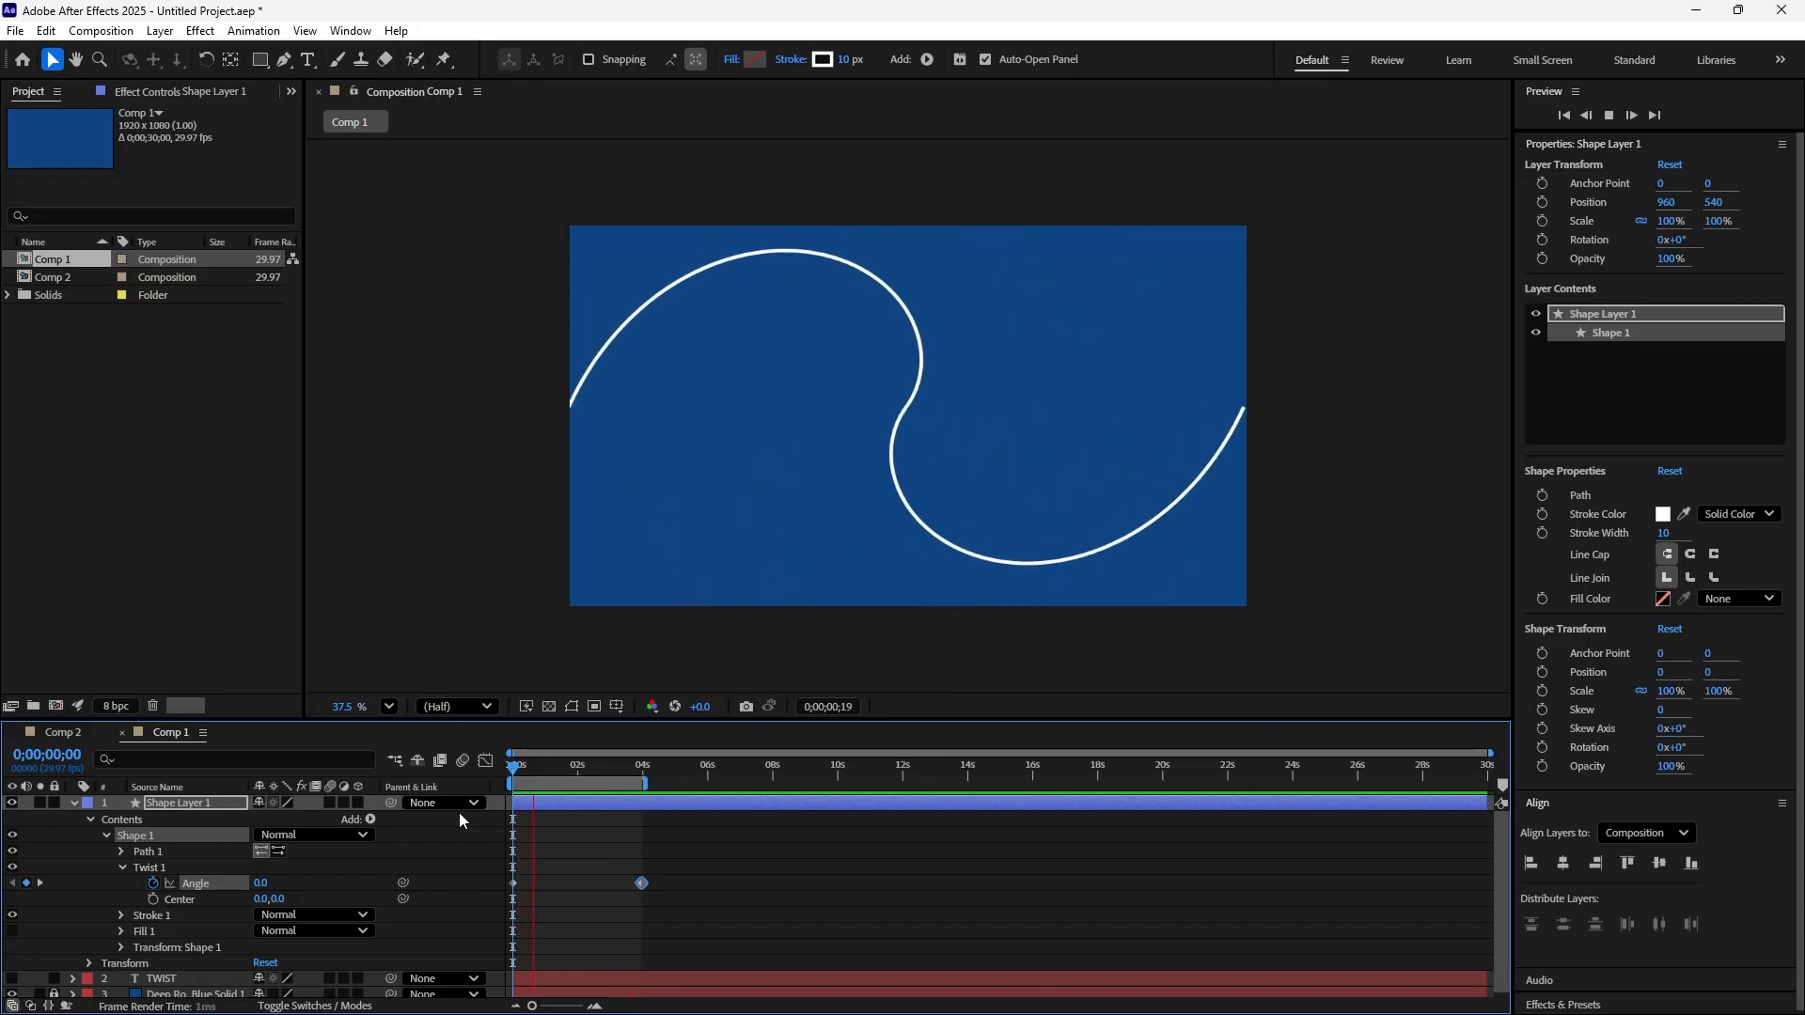
click(583, 773)
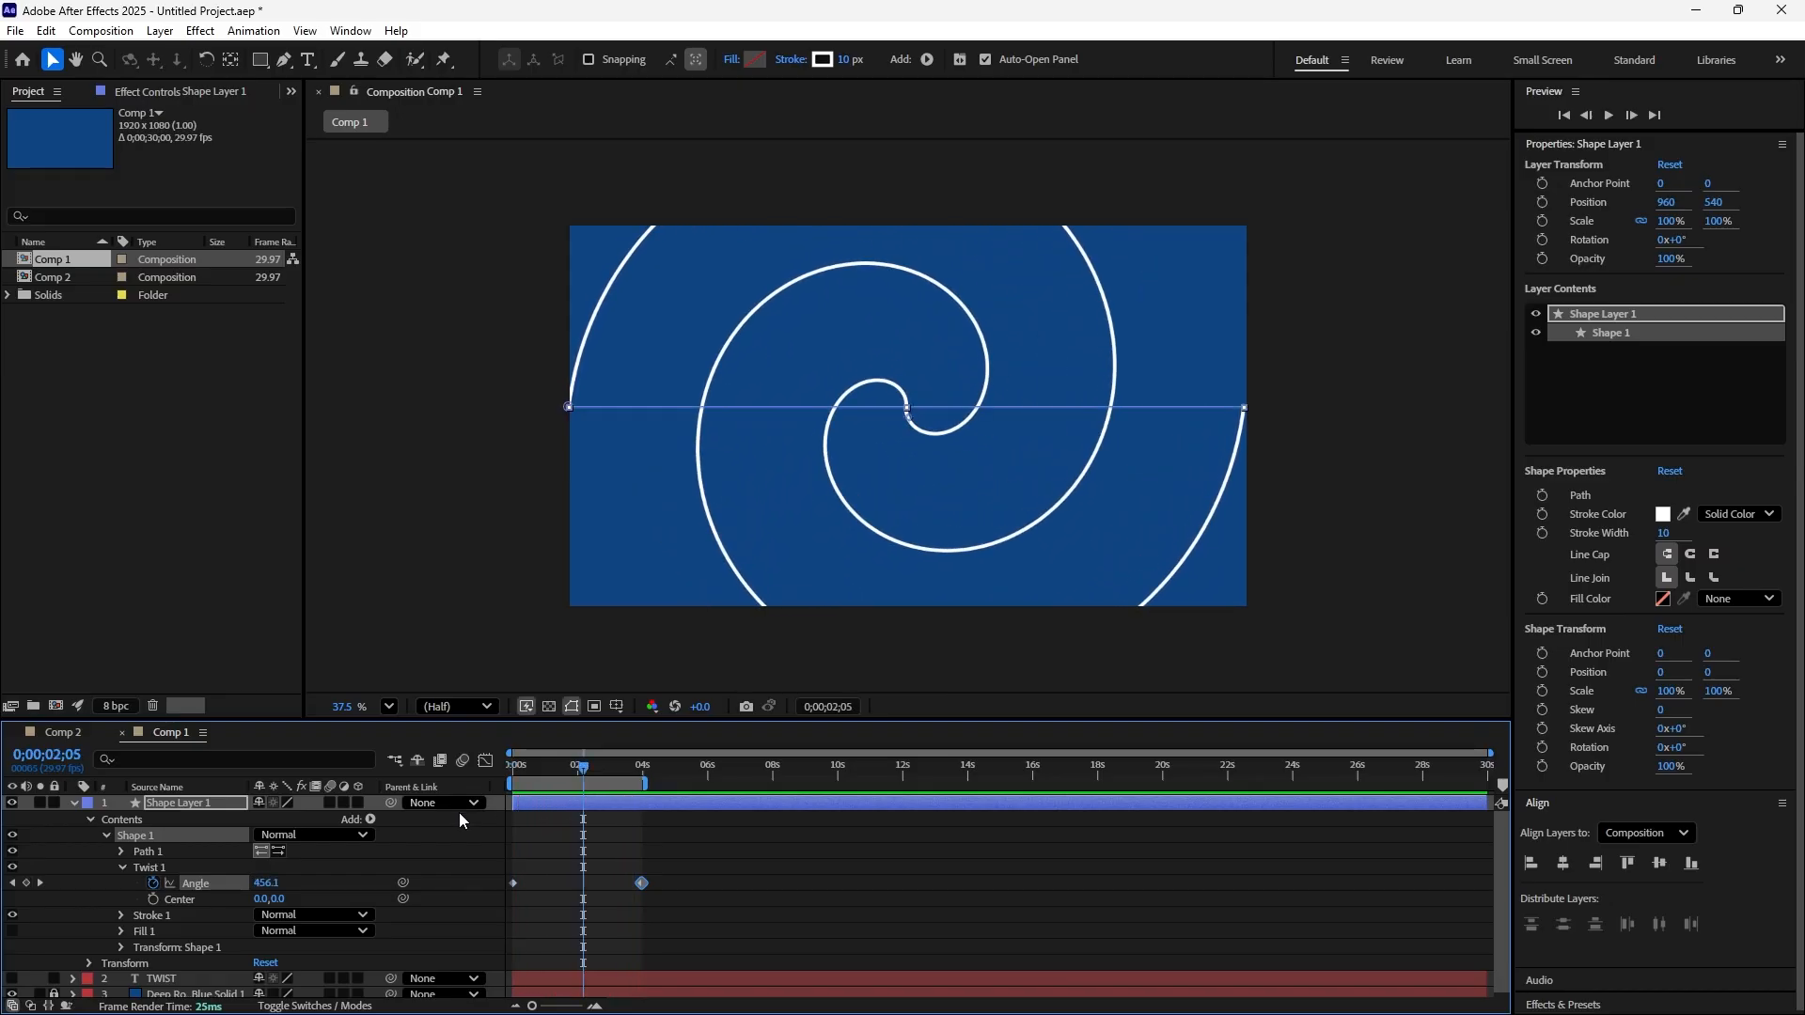
Add the expression loopOut("offset") to the Twist Angle property of the line's shape layer
drag(584, 777, 640, 820)
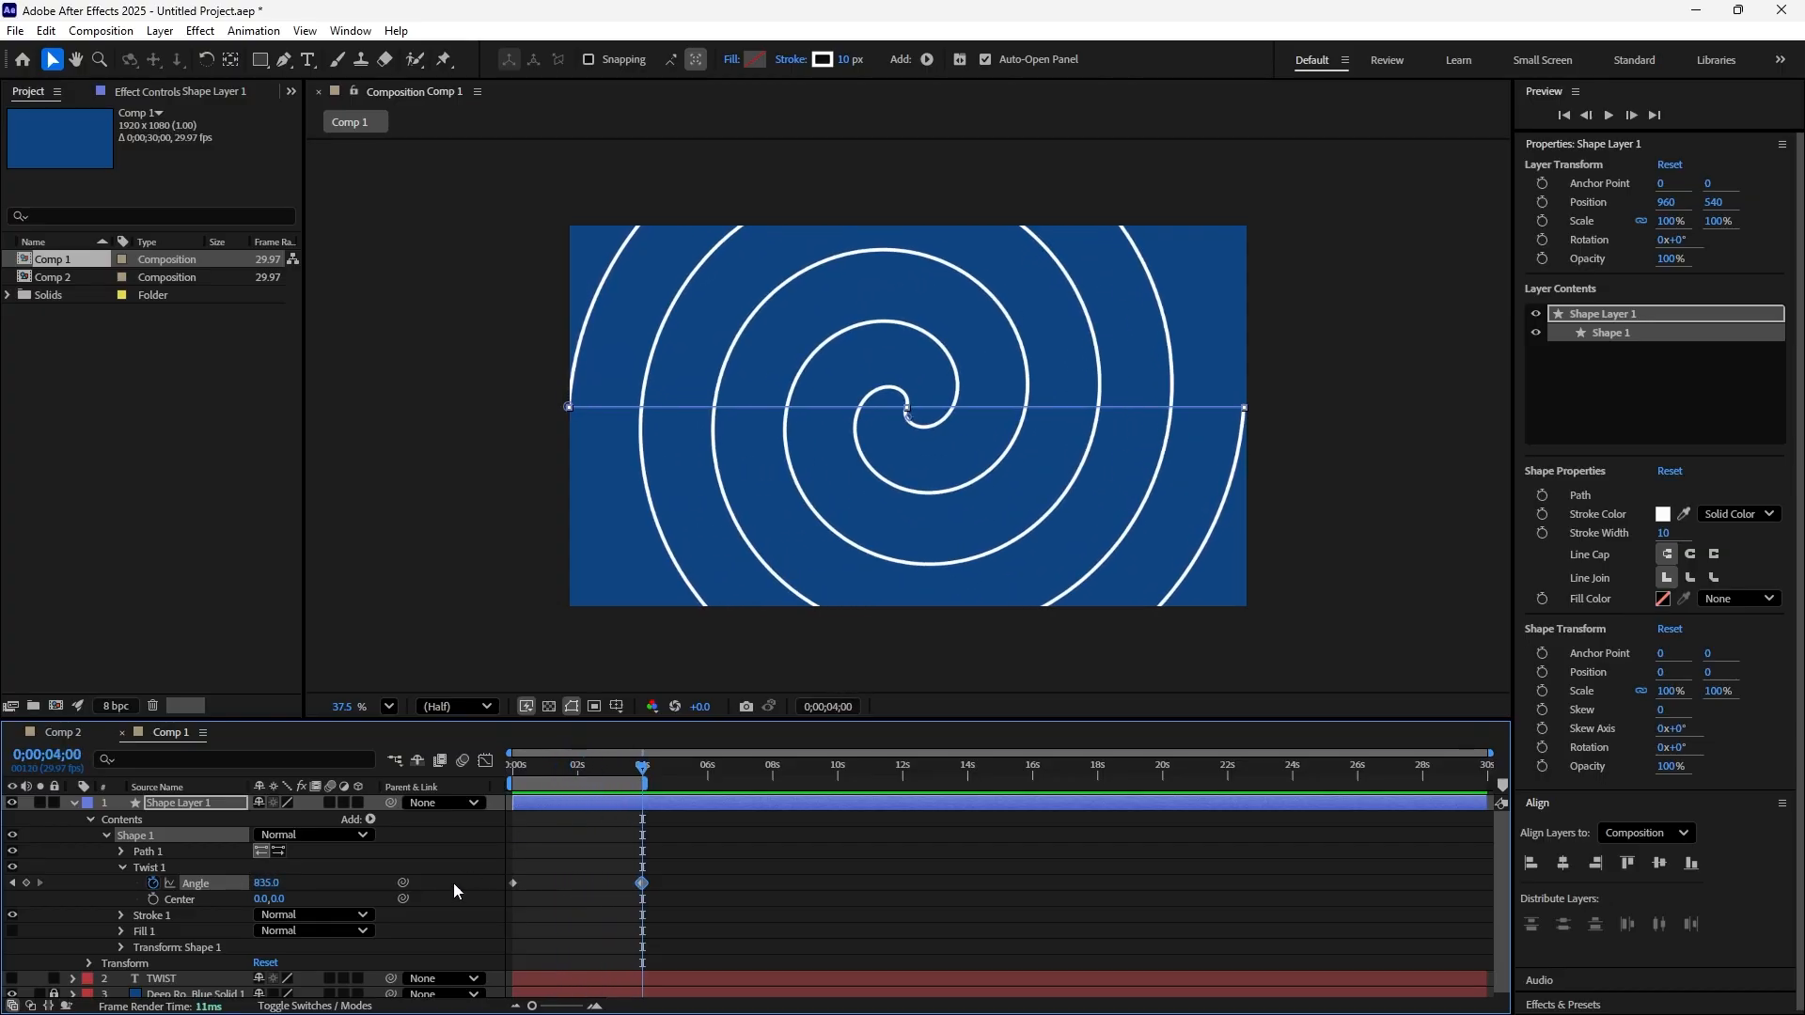
alt+click(154, 884)
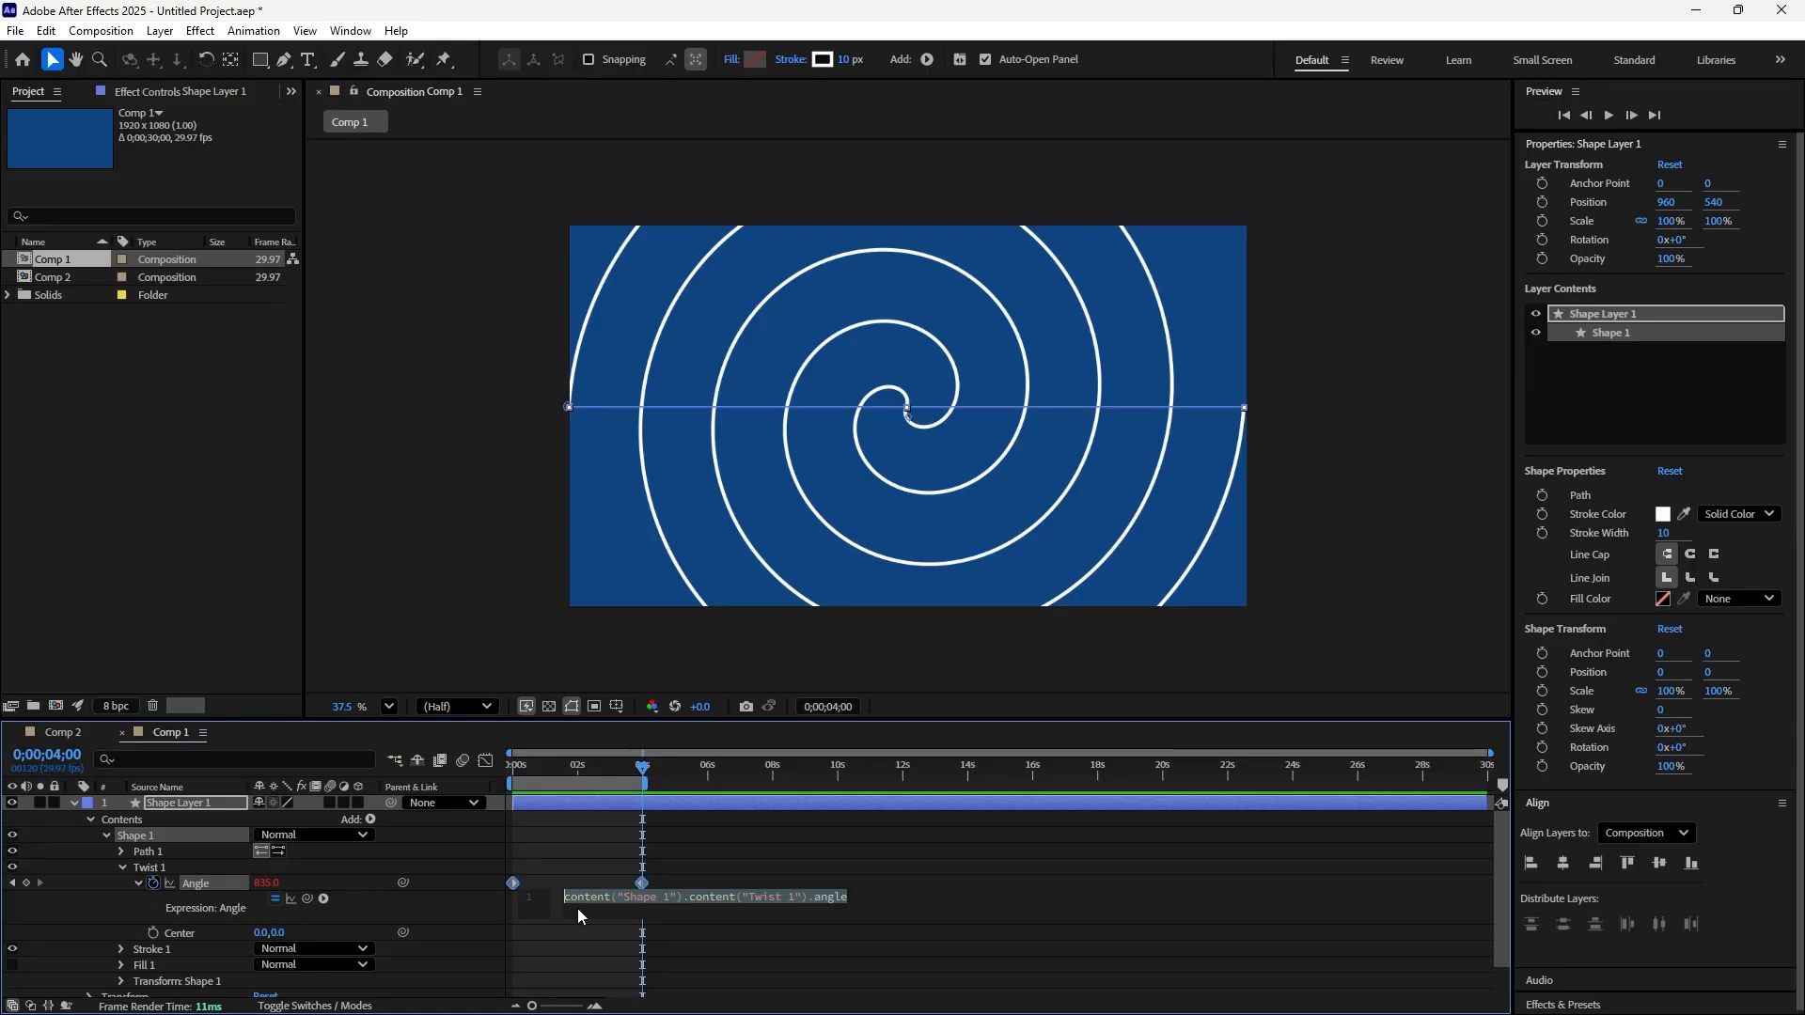
text(l)
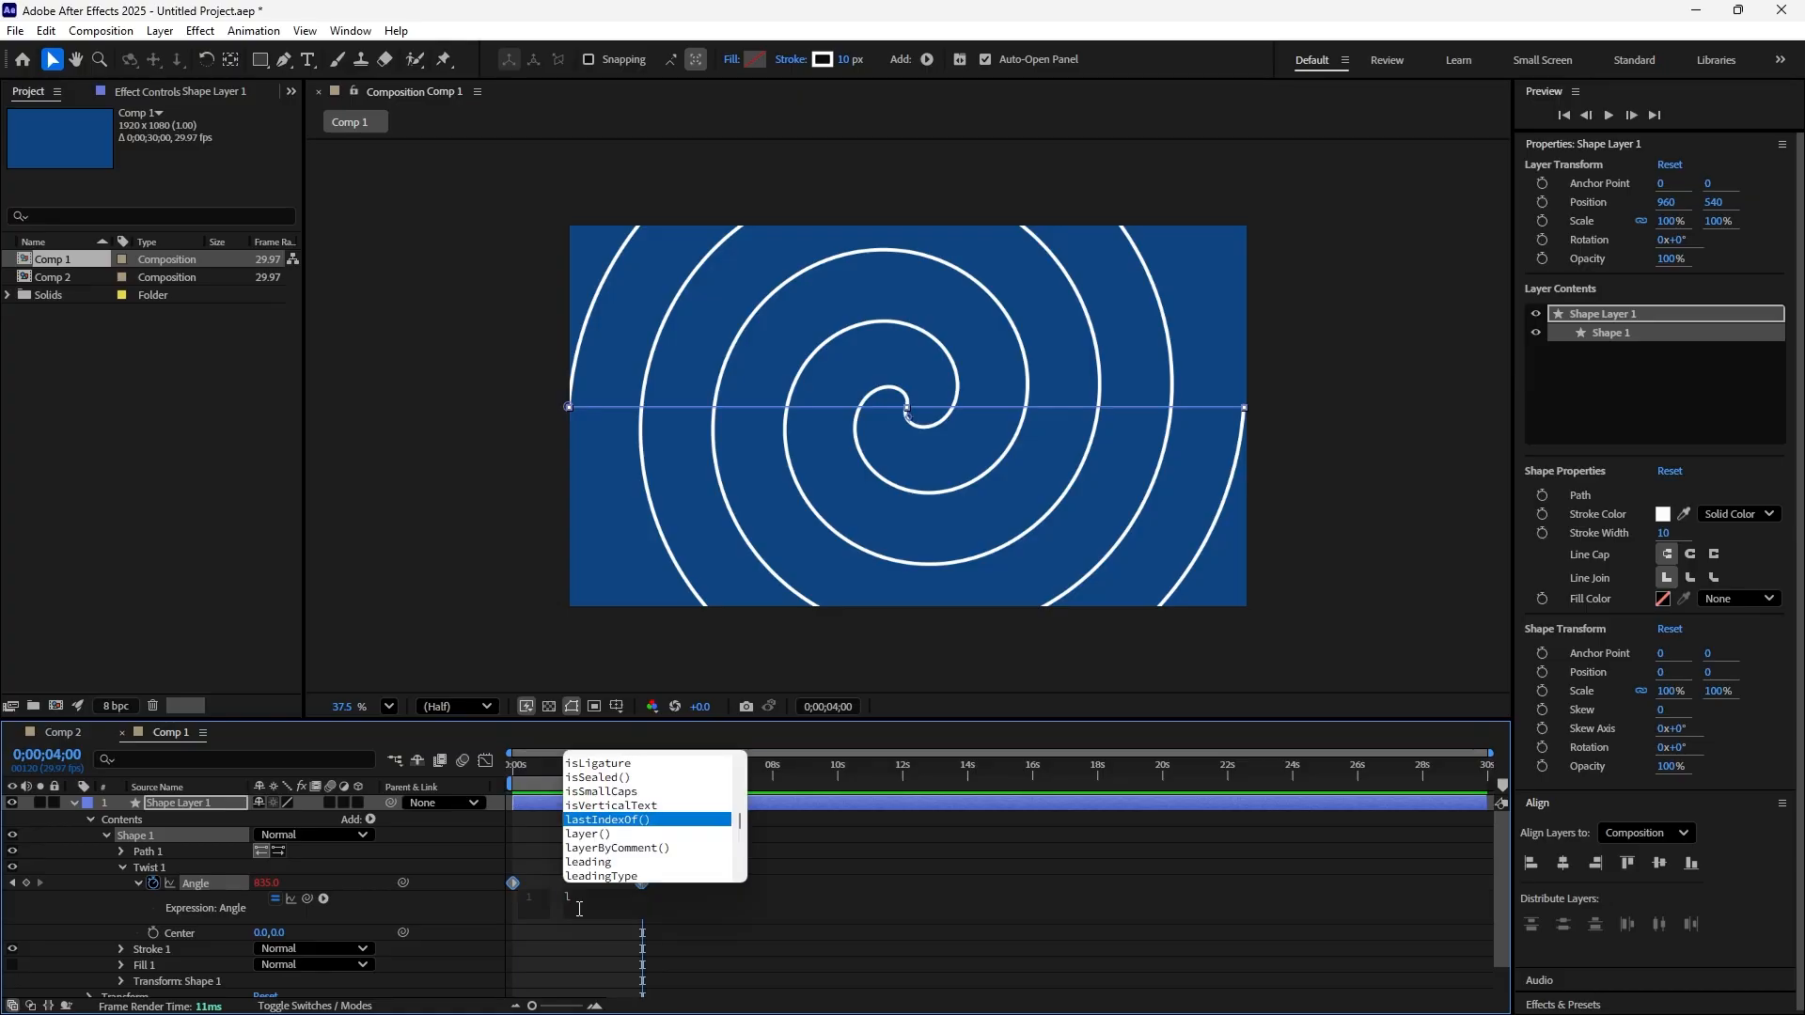
text(oop)
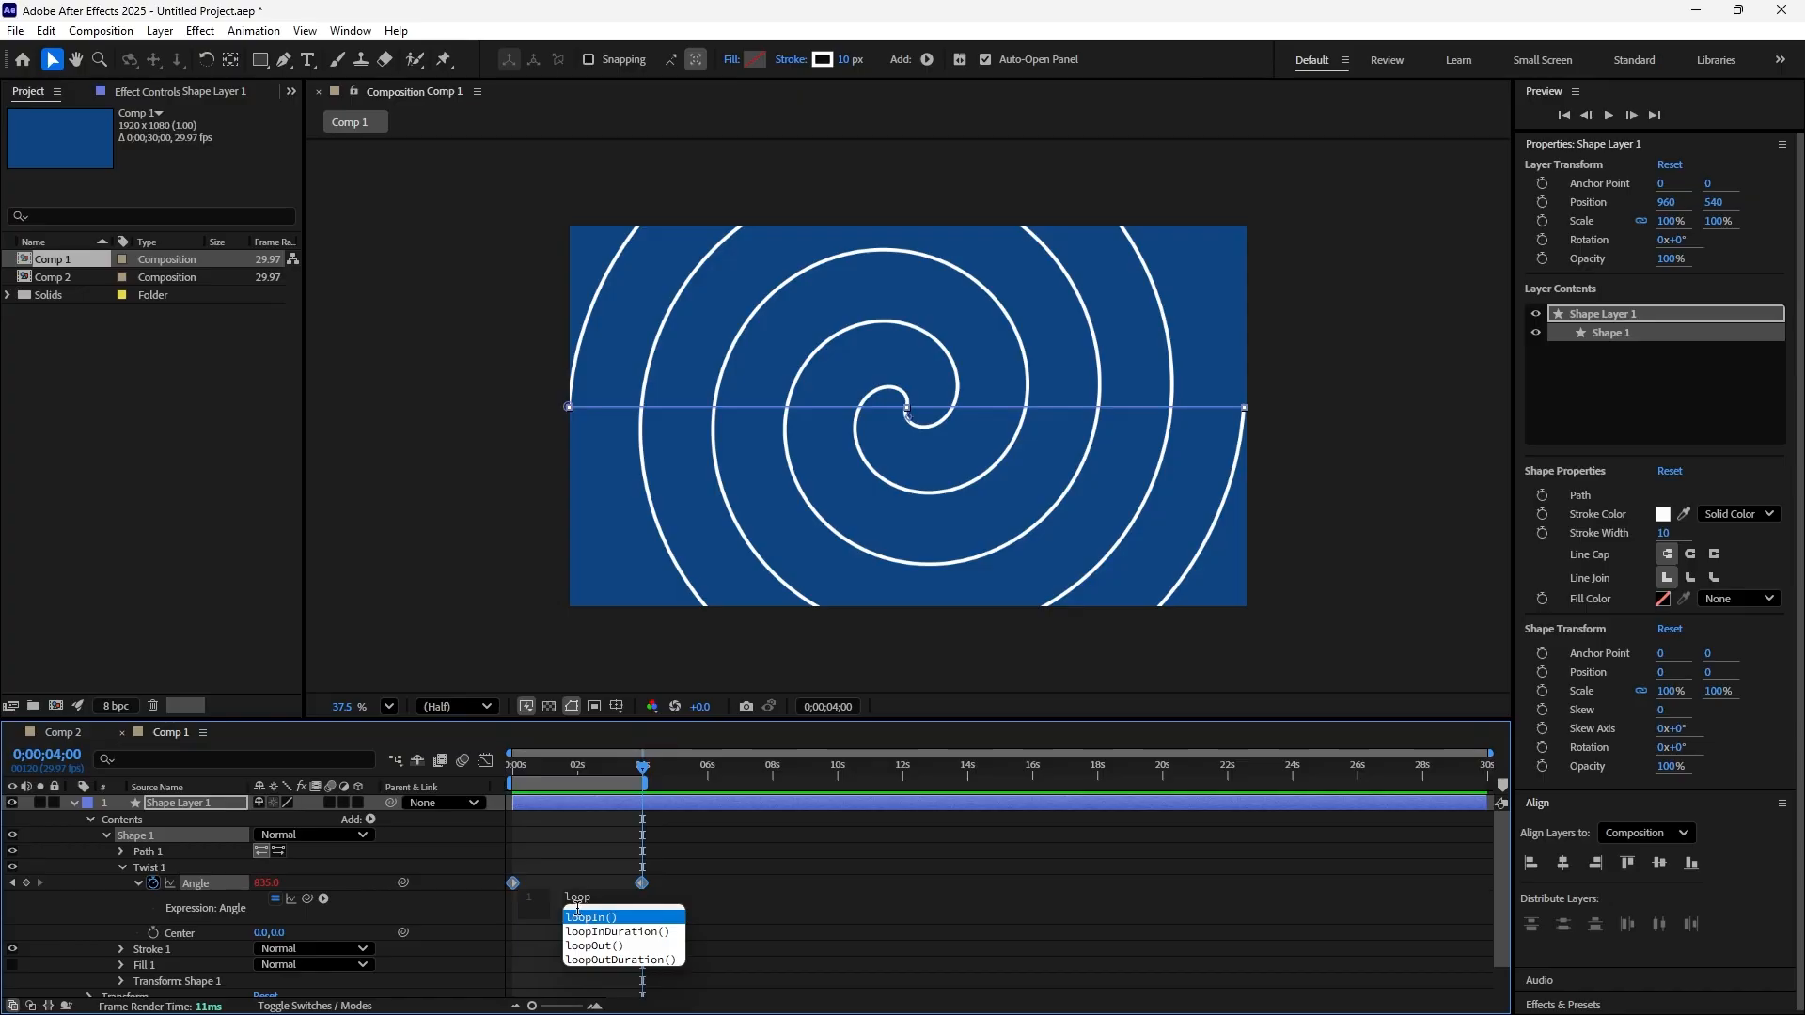
text(O)
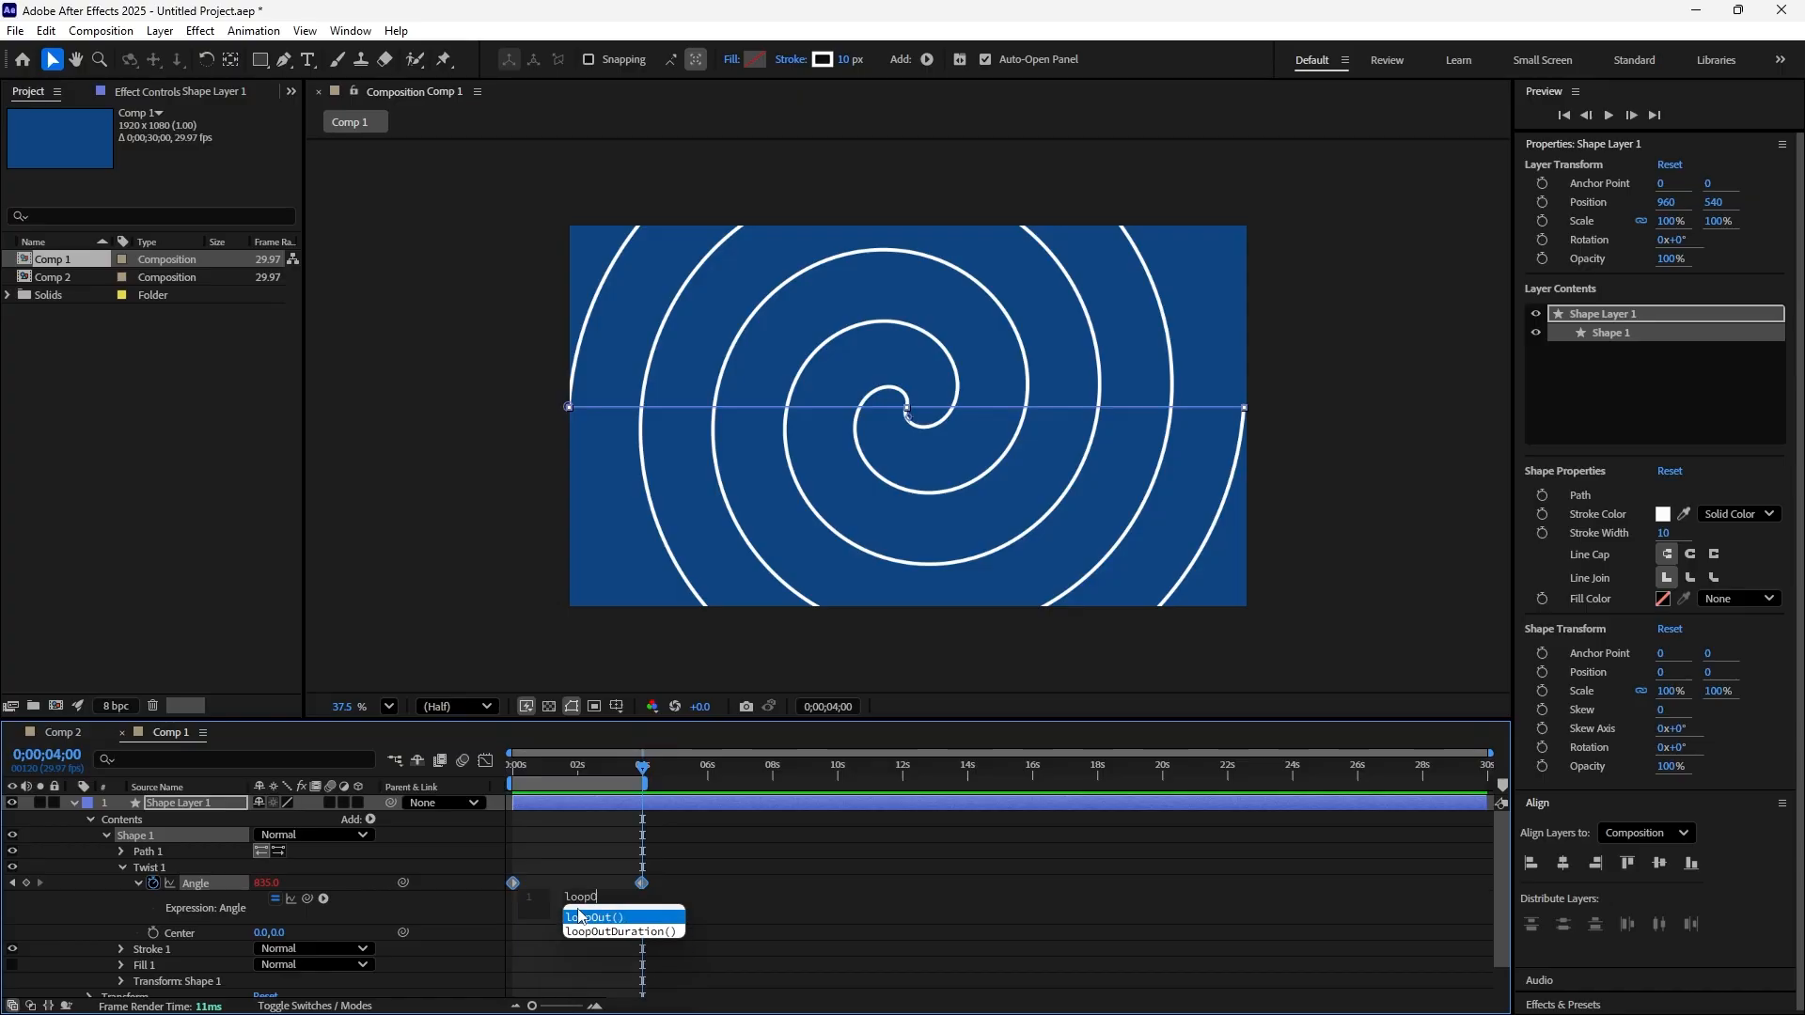
text(ut)
click(579, 916)
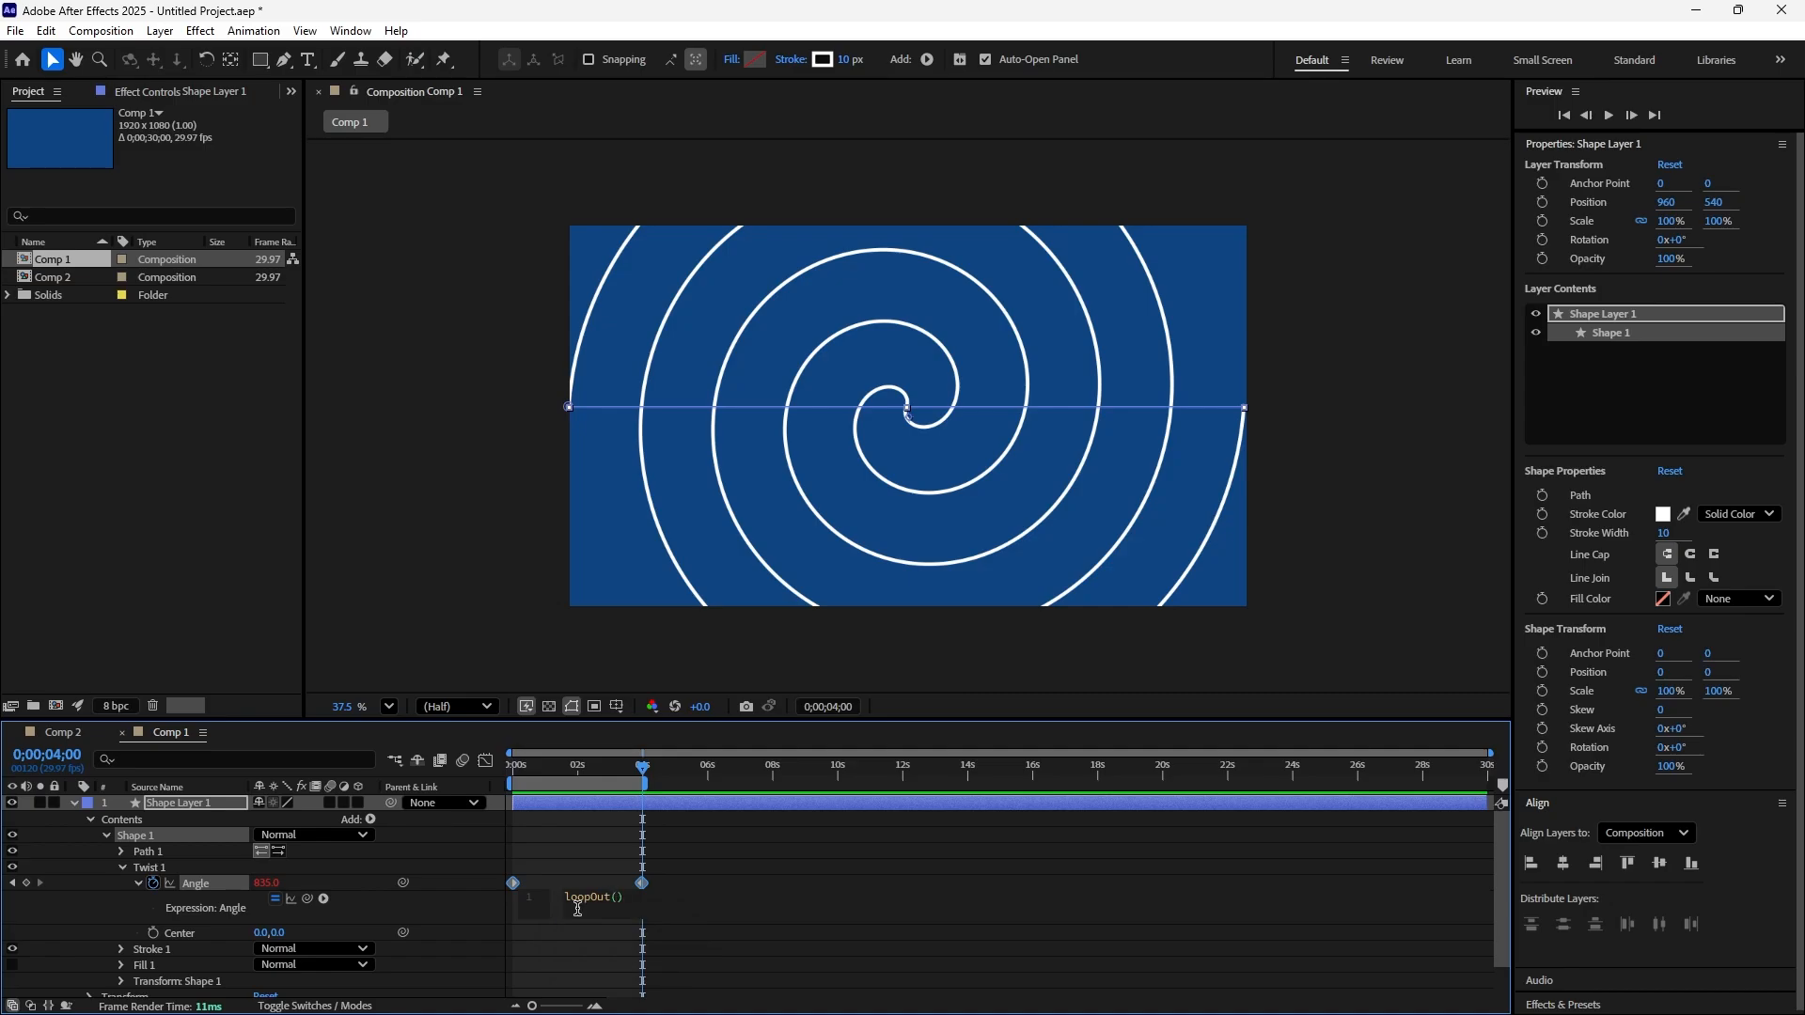
text(")
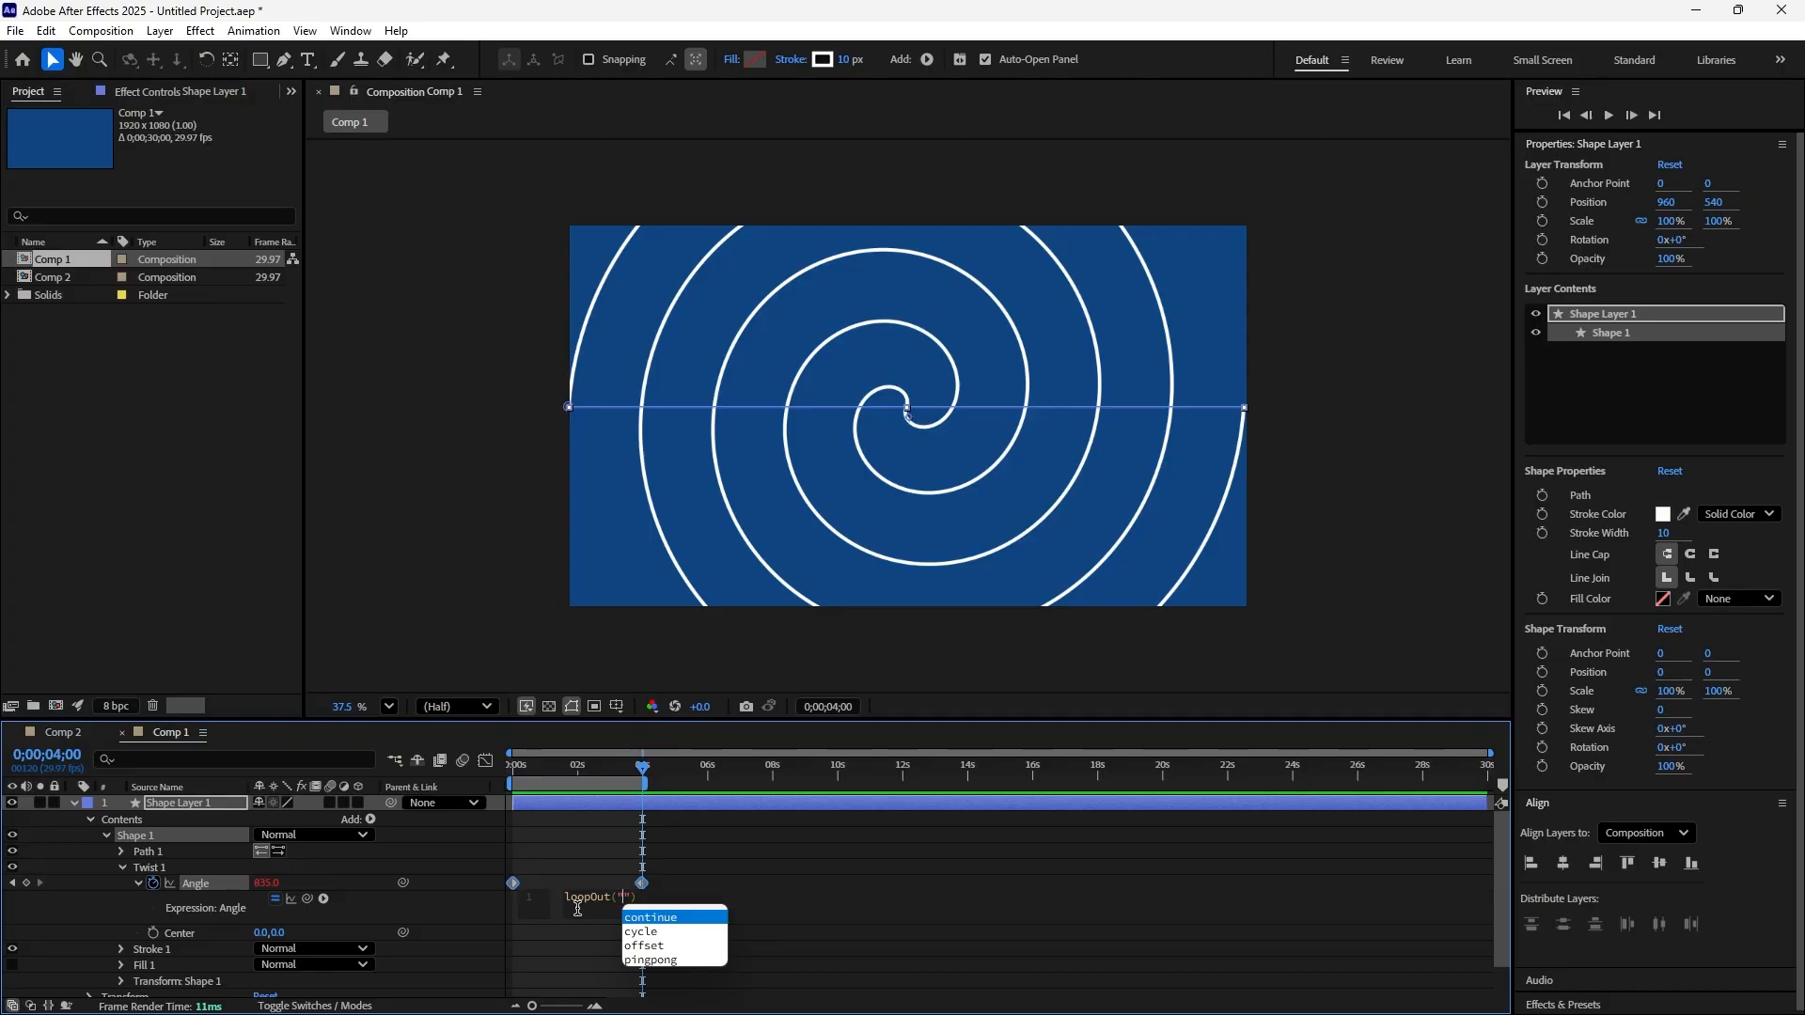
text(off)
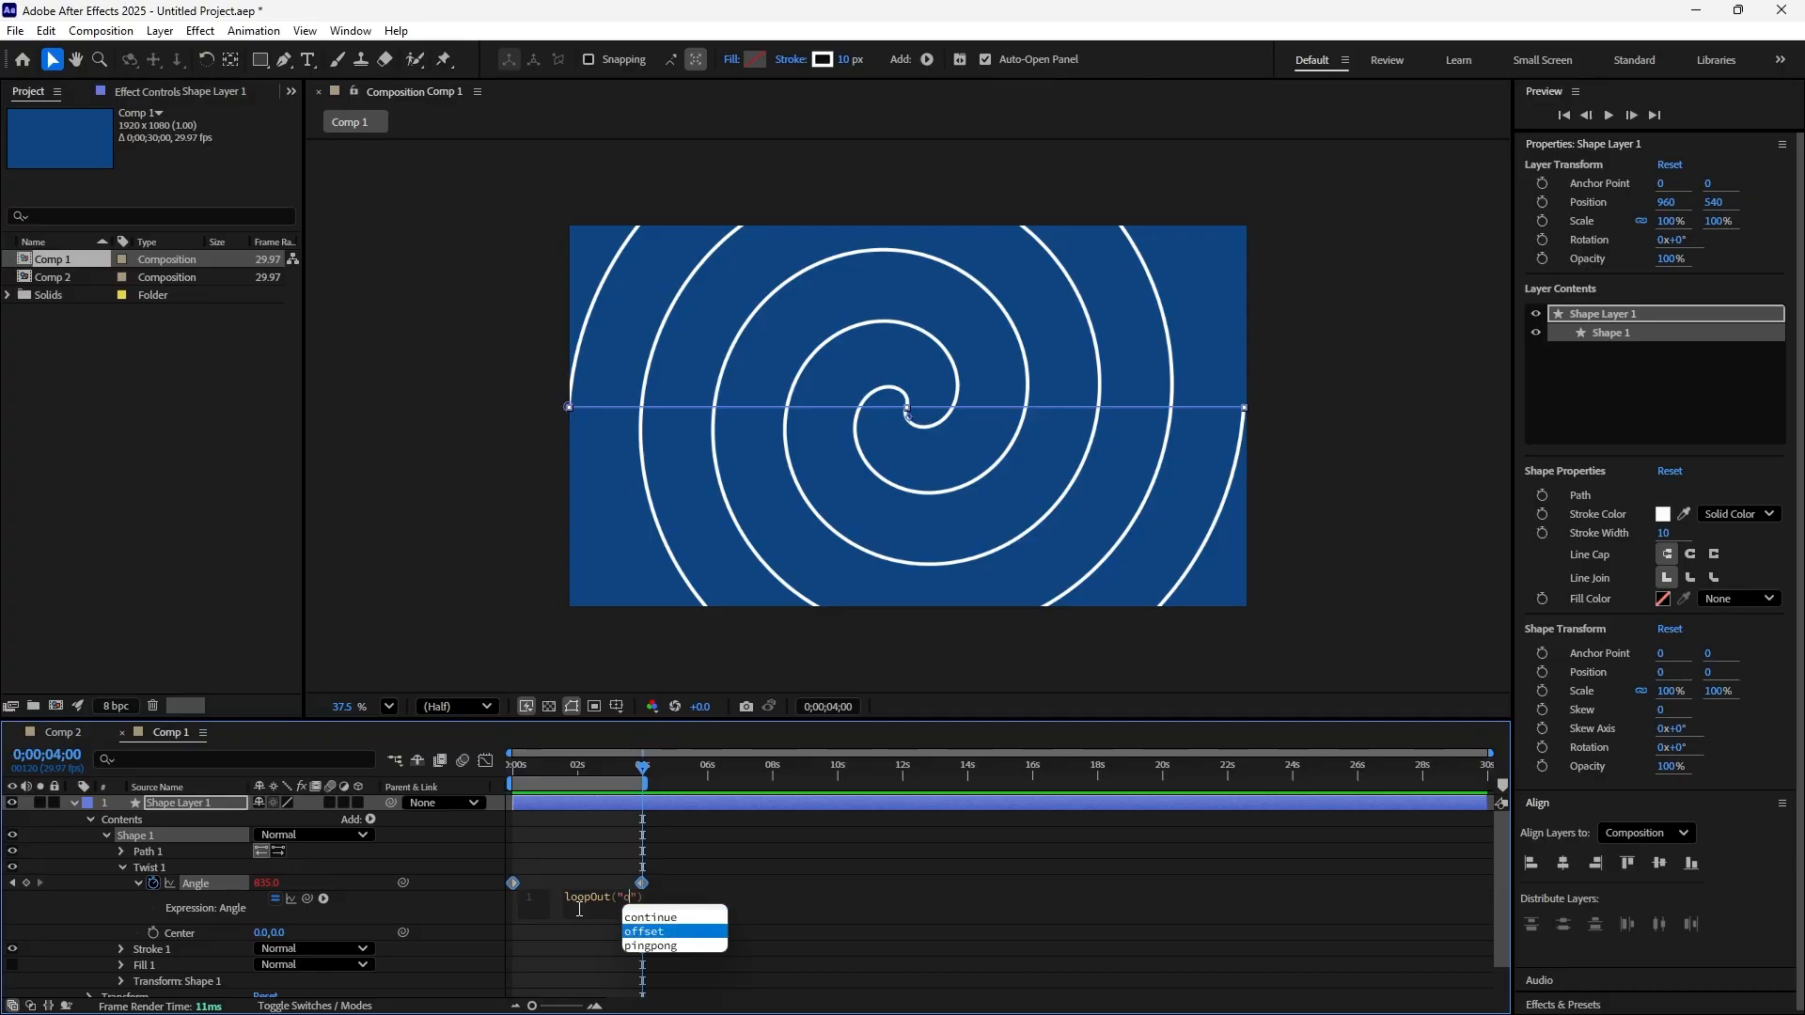
text(set)
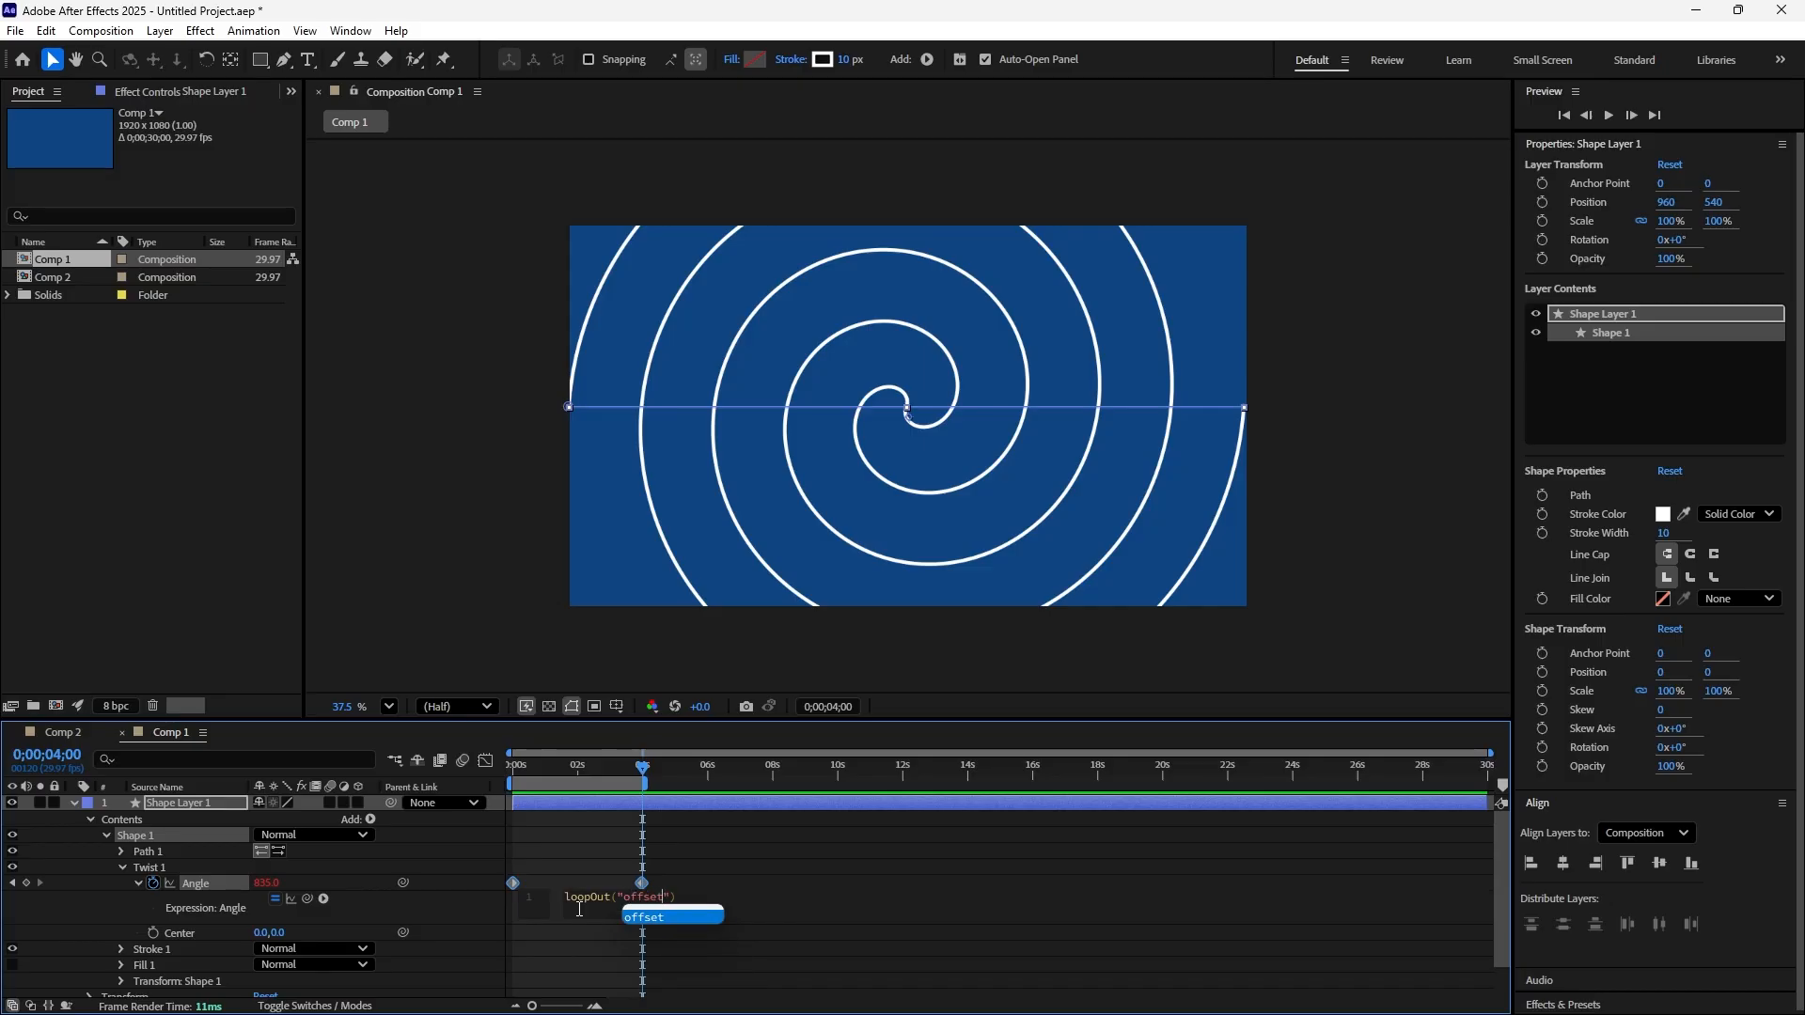
key(Escape)
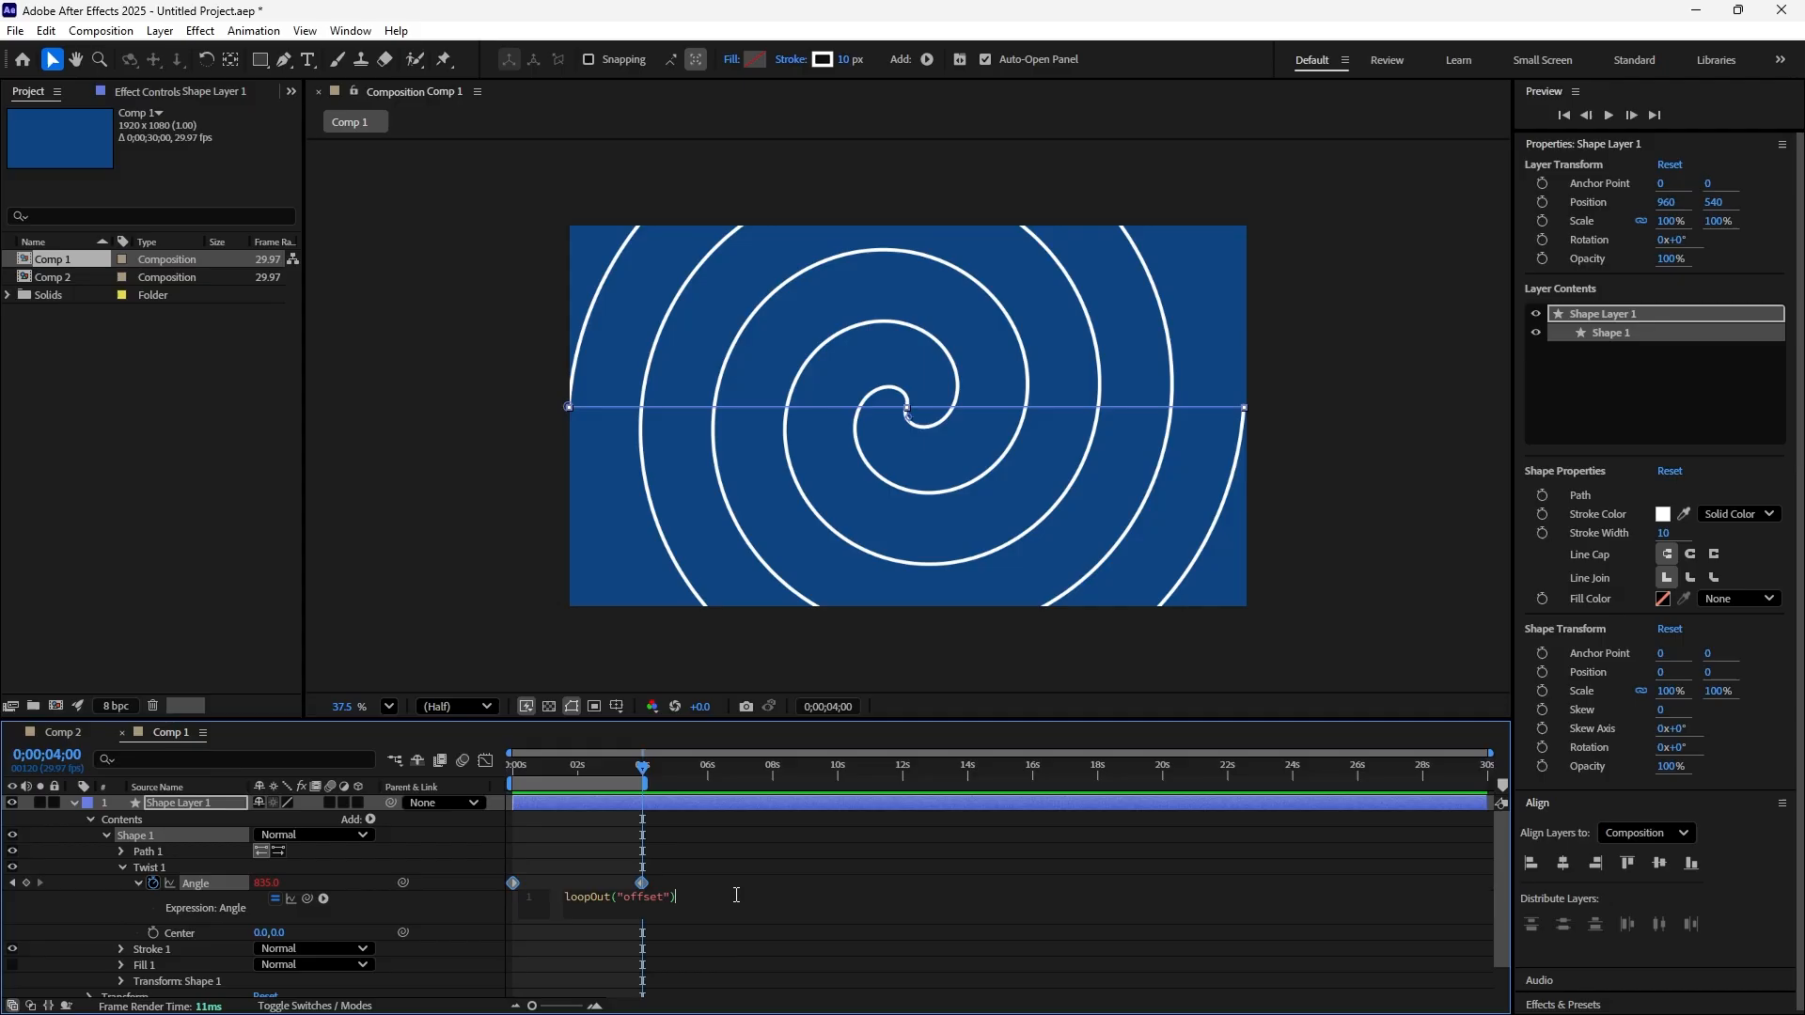
click(707, 925)
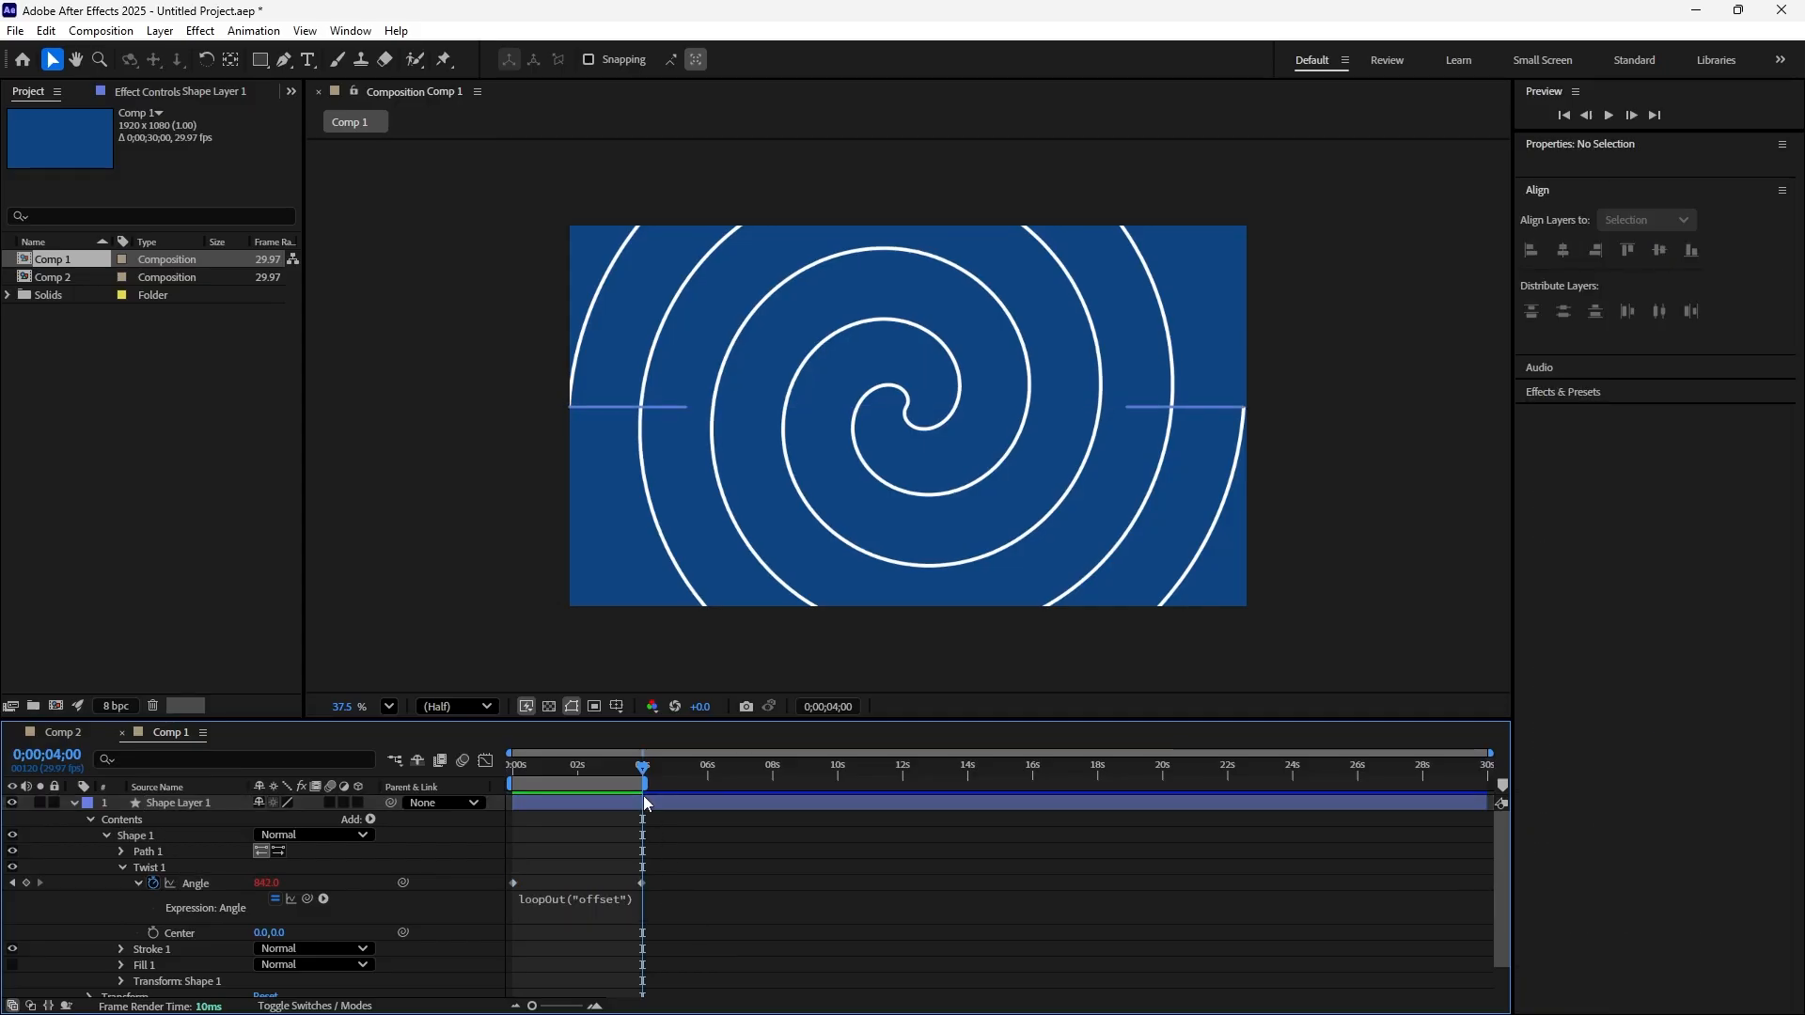
Extend the end of the work area to about 14 seconds and preview the looping spiral from 0;00;00;00
drag(643, 787, 964, 792)
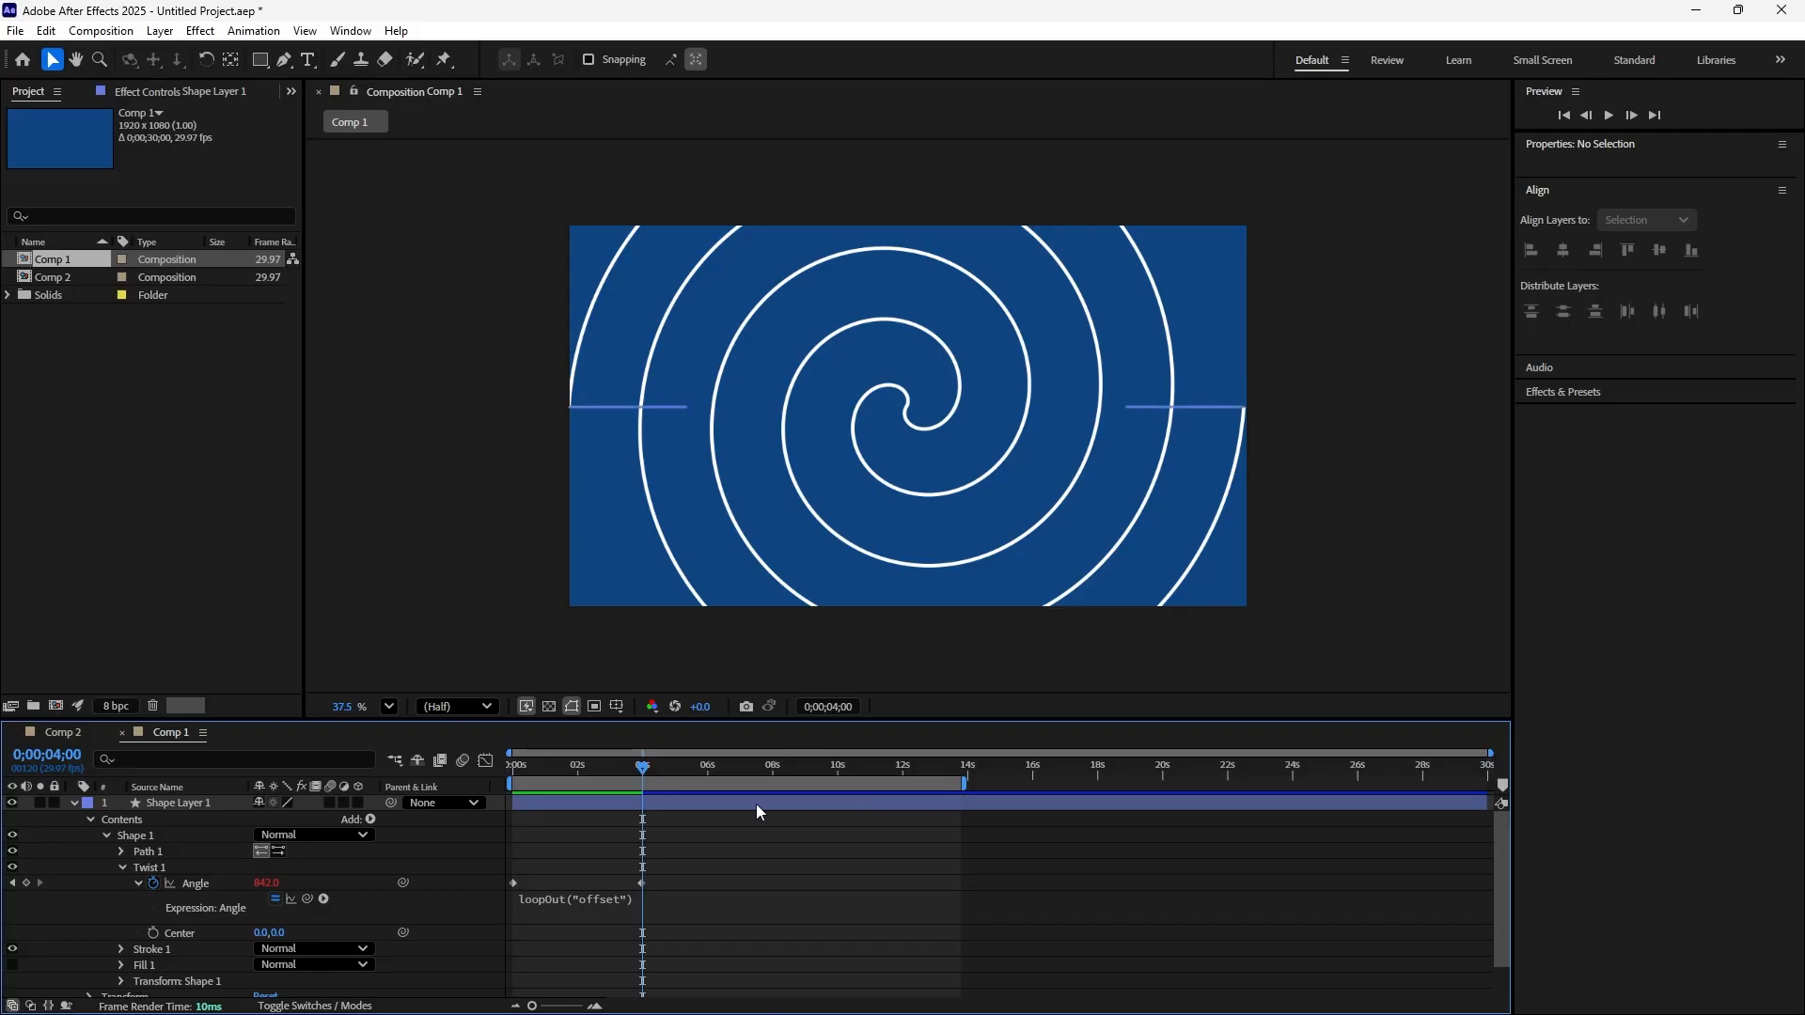
drag(645, 768, 498, 792)
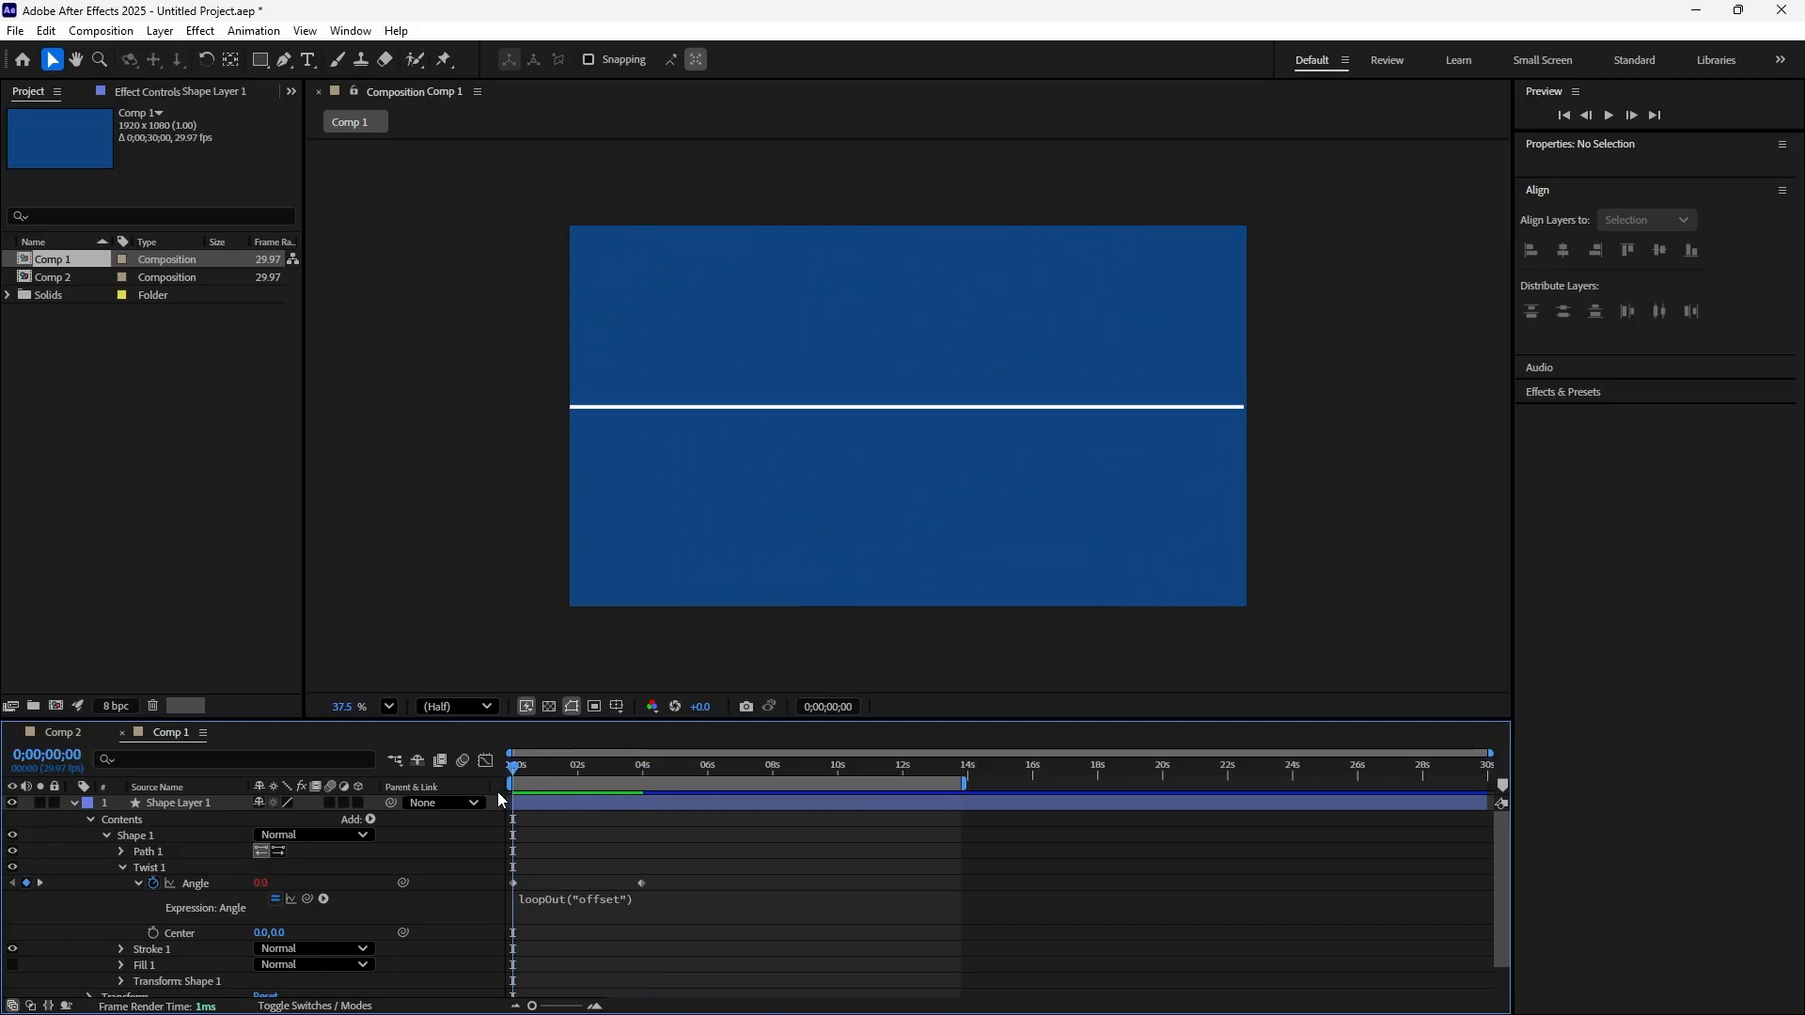
key(space)
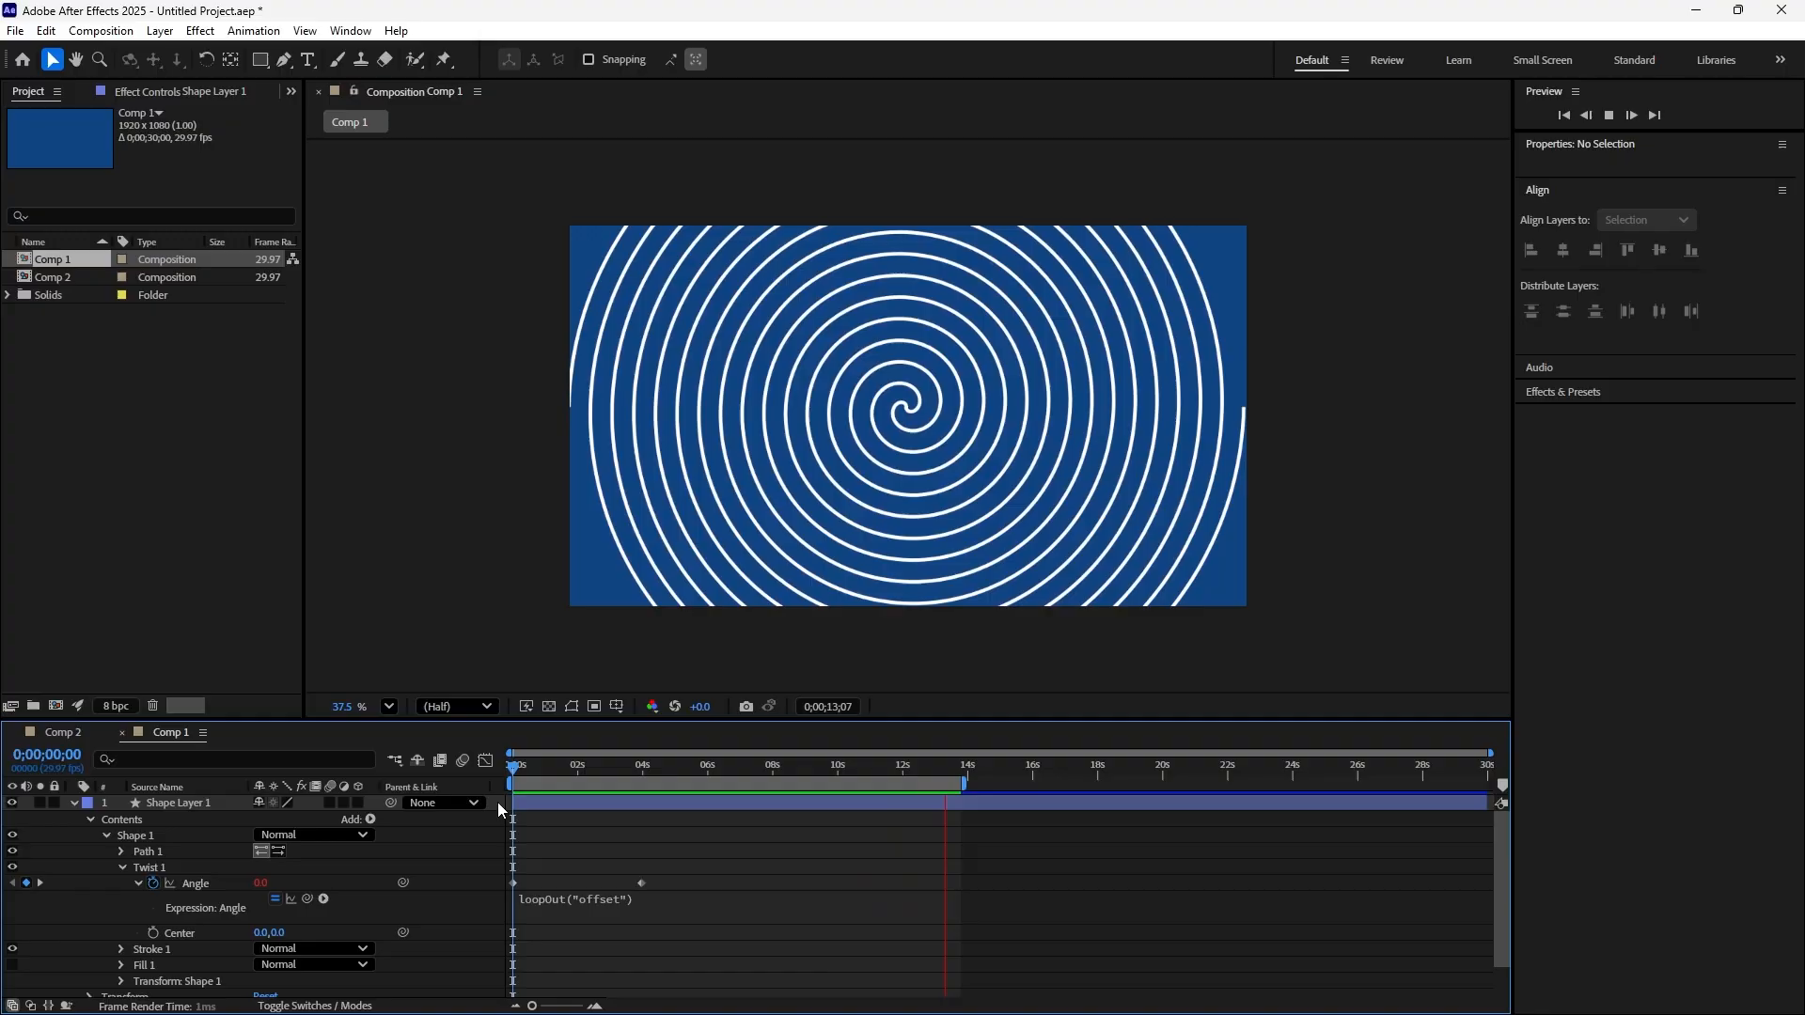
key(space)
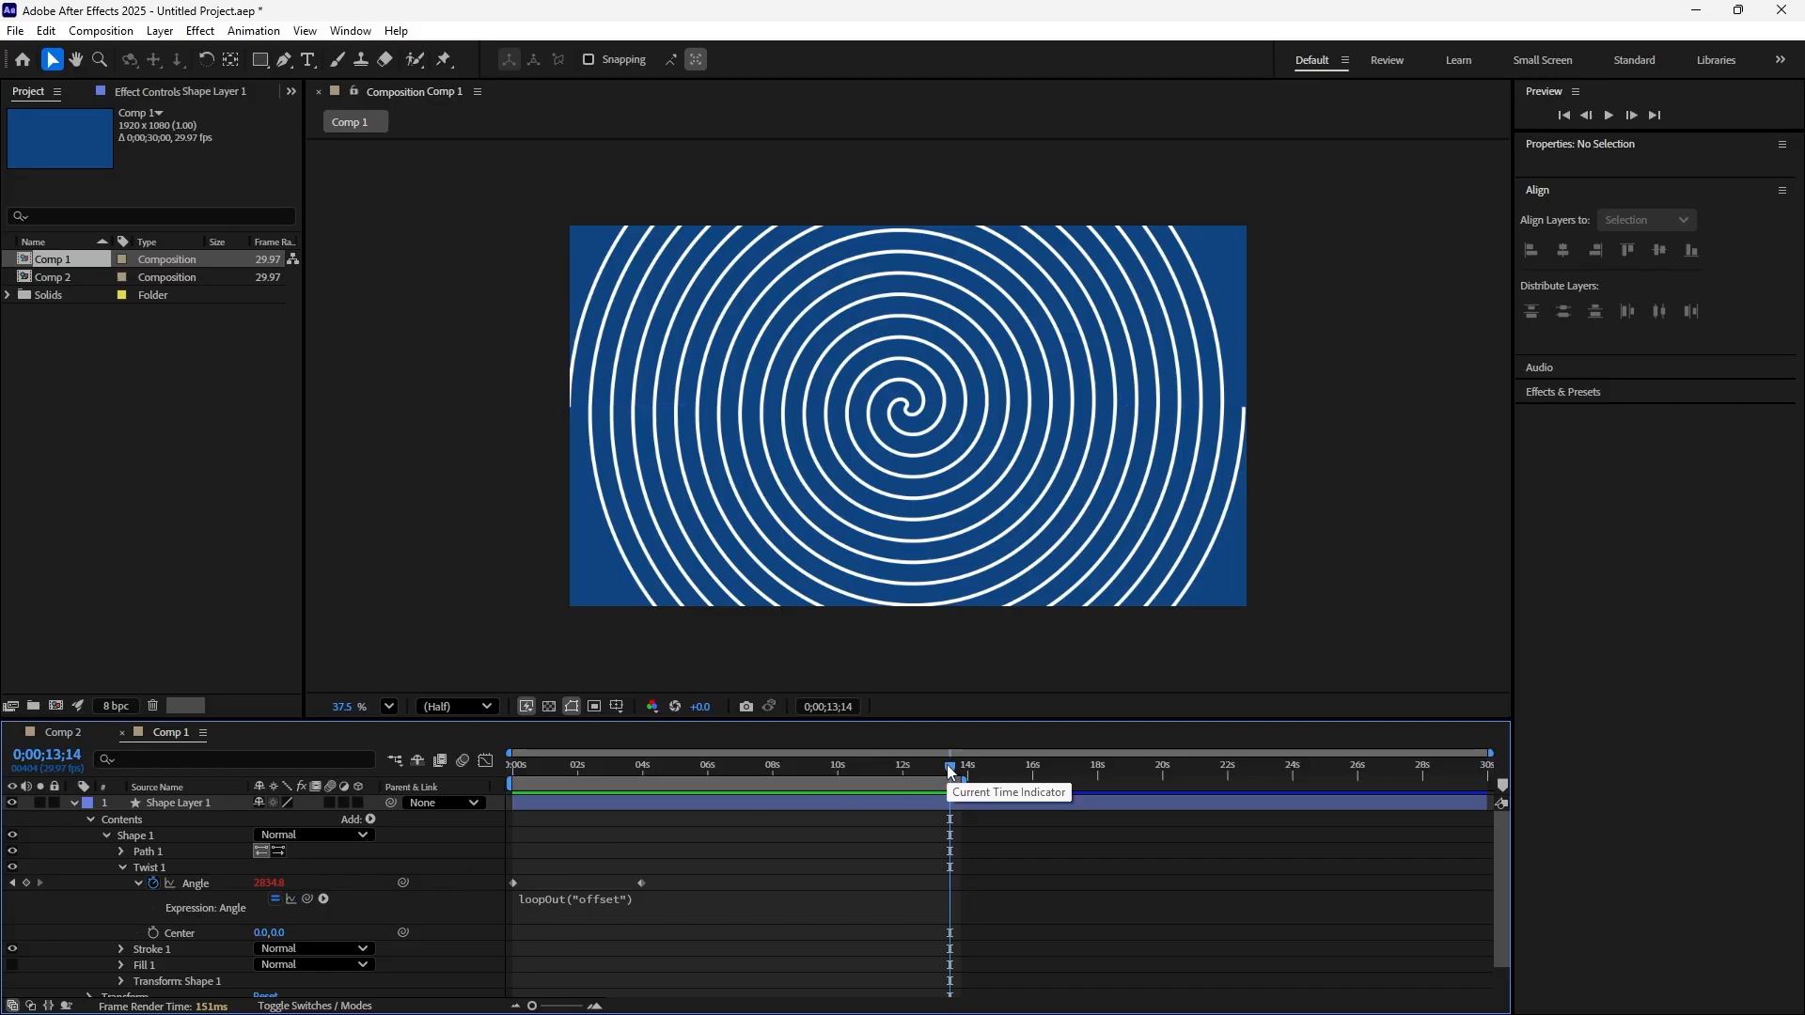
Extend the end of the work area to about 18 seconds and preview the spiral again from 0;00;06;27
key(space)
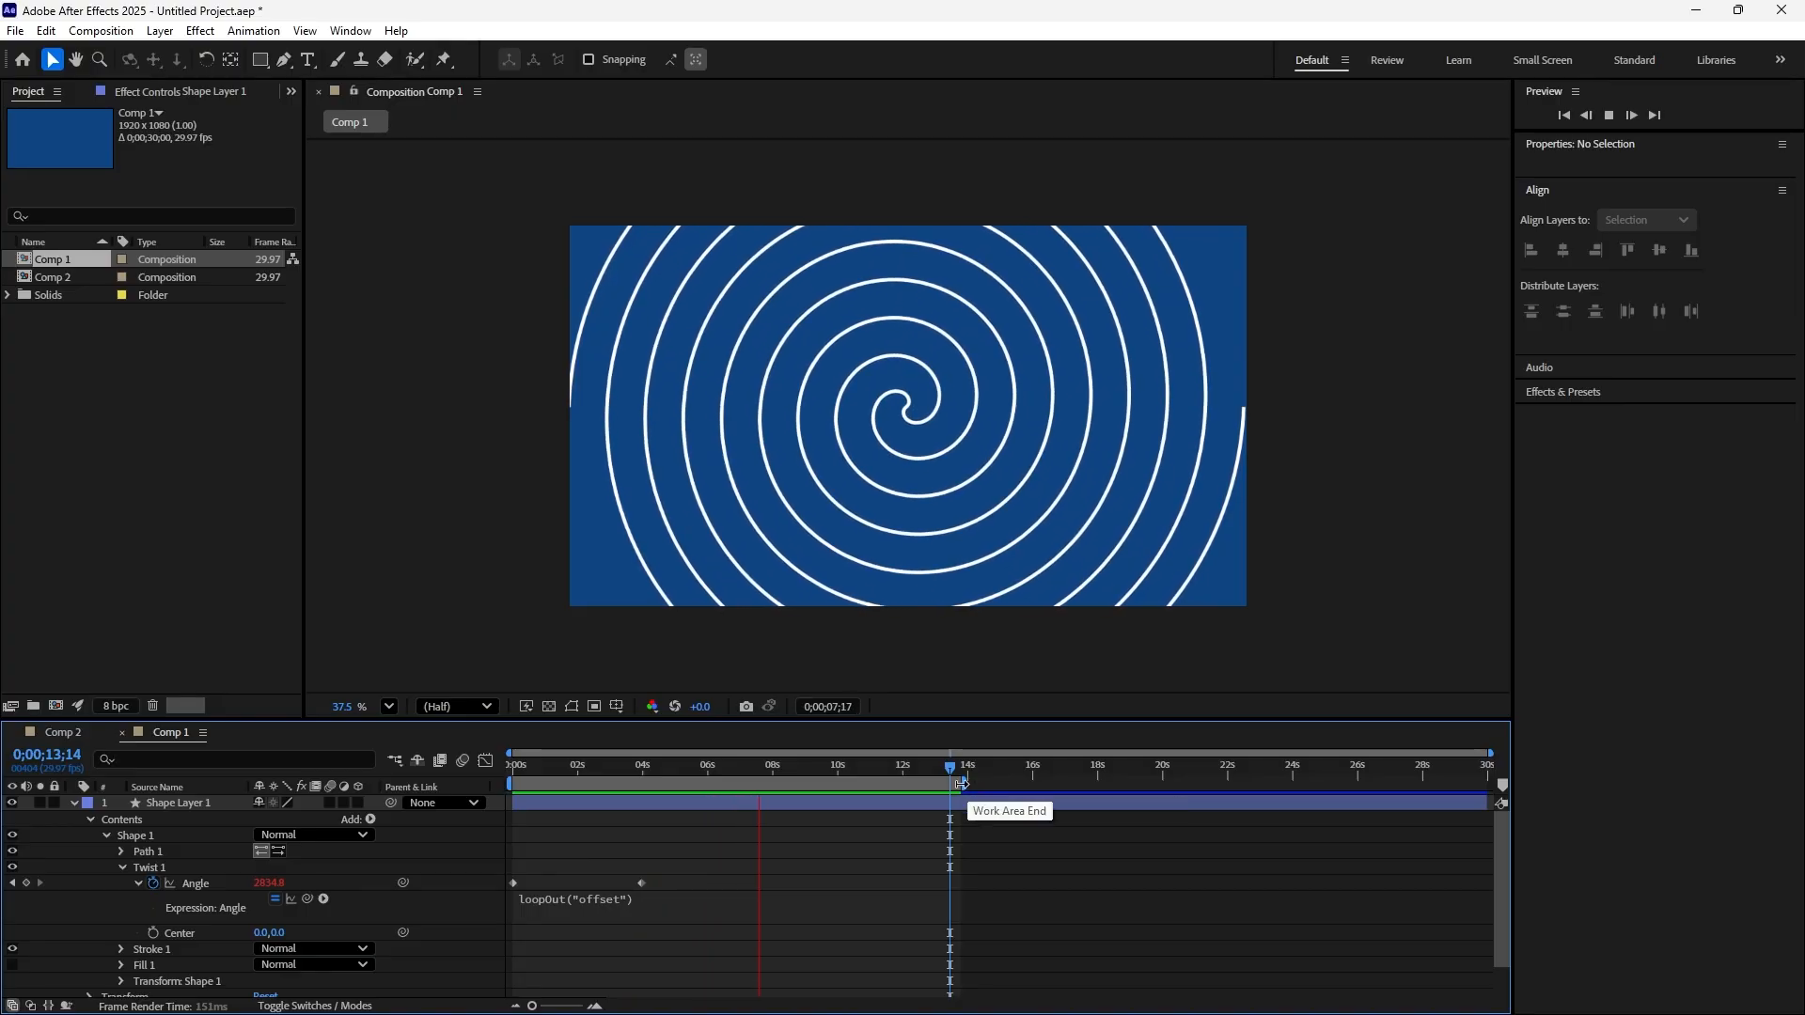
drag(966, 786, 1097, 792)
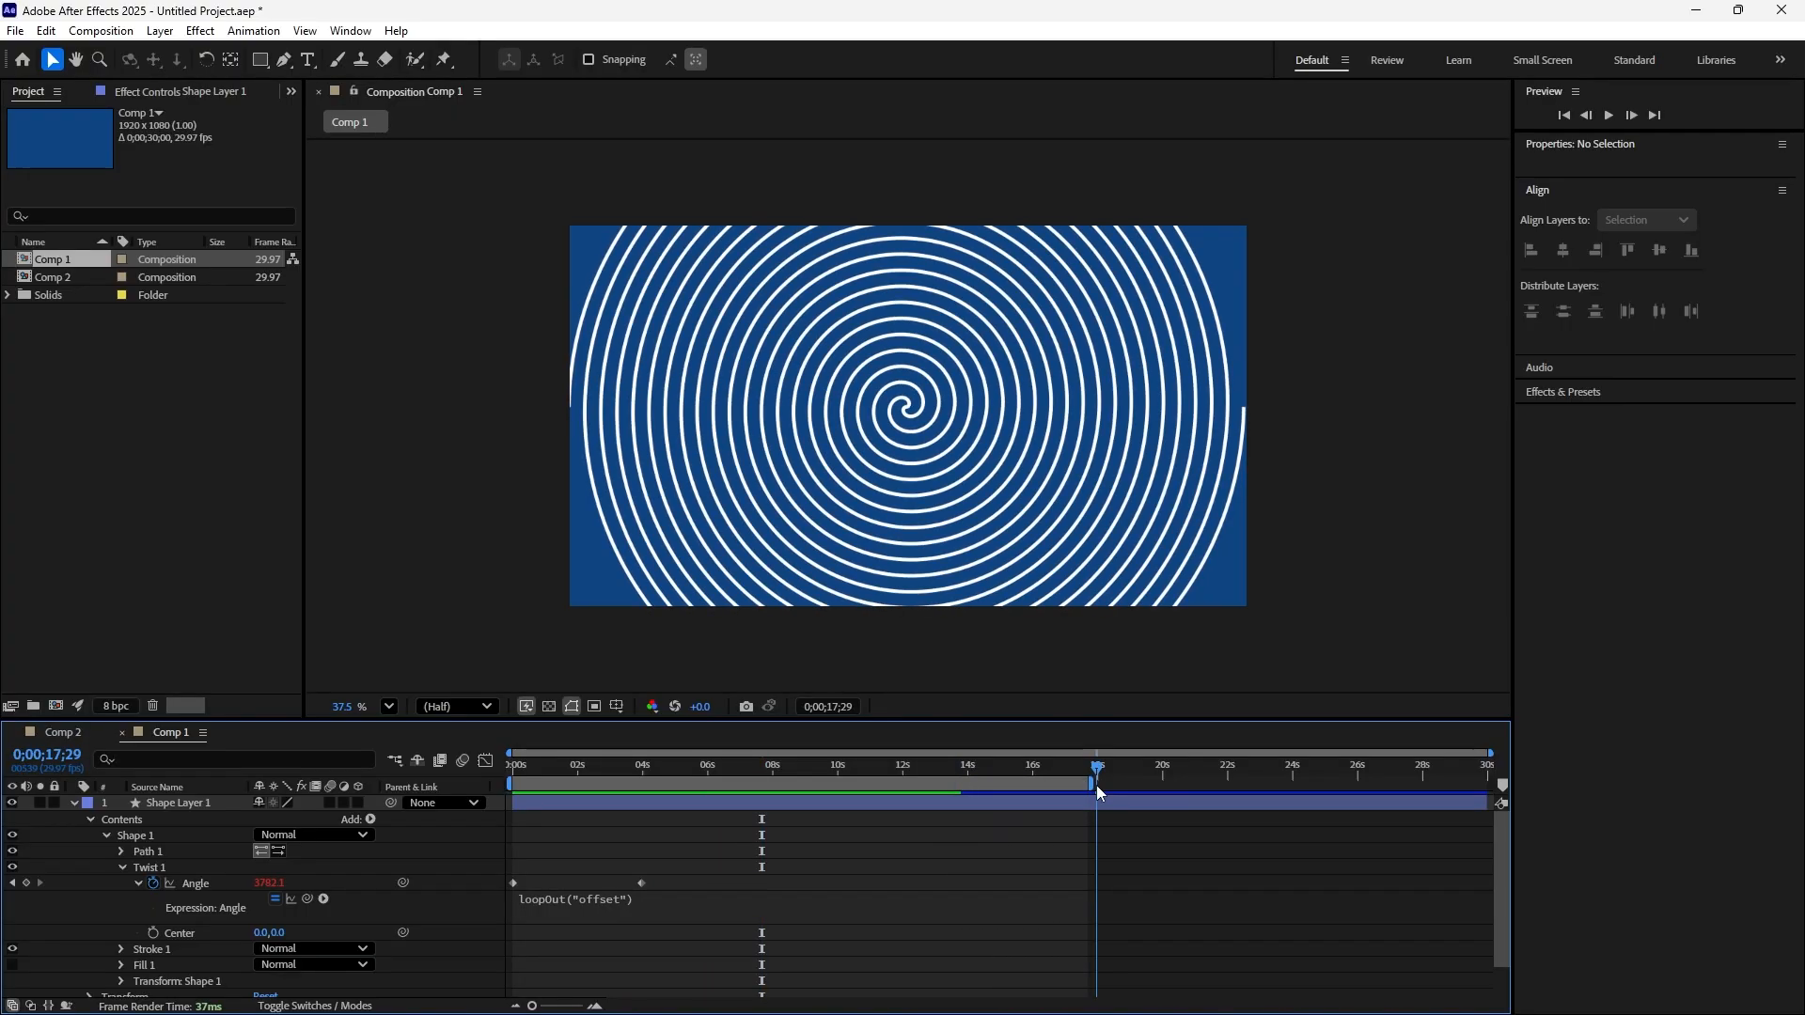
key(space)
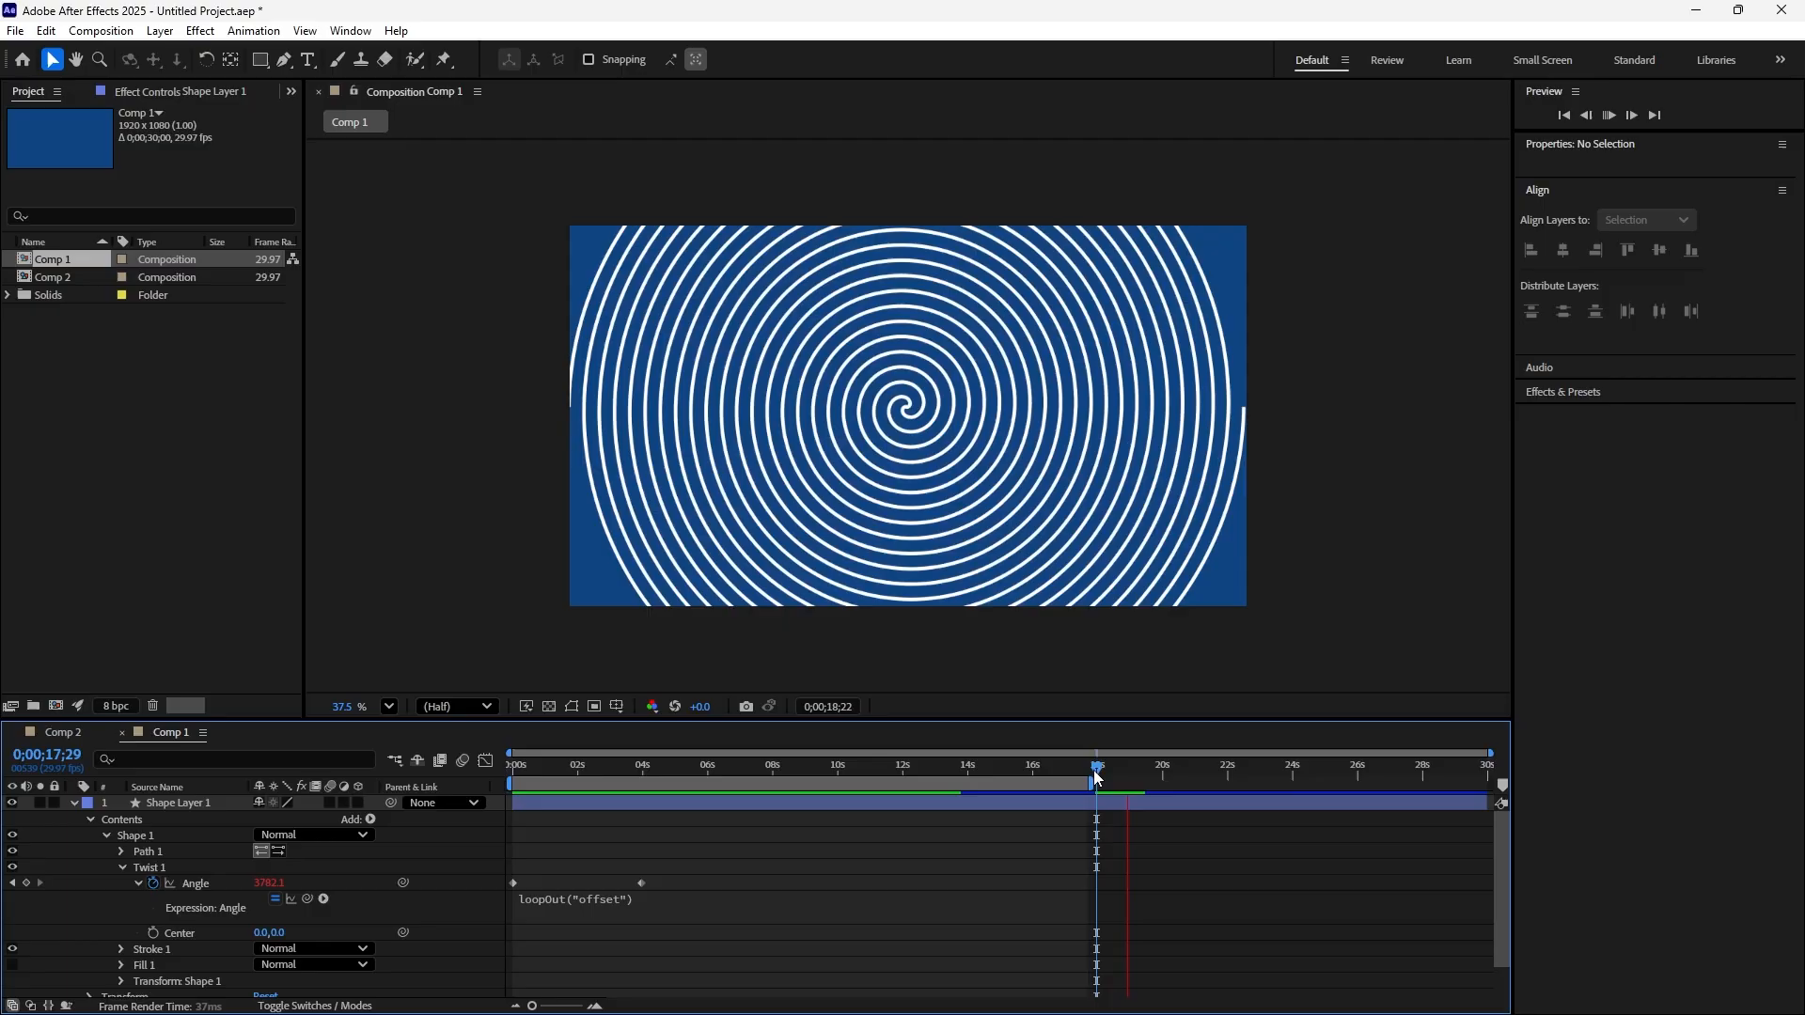
drag(1098, 773, 736, 826)
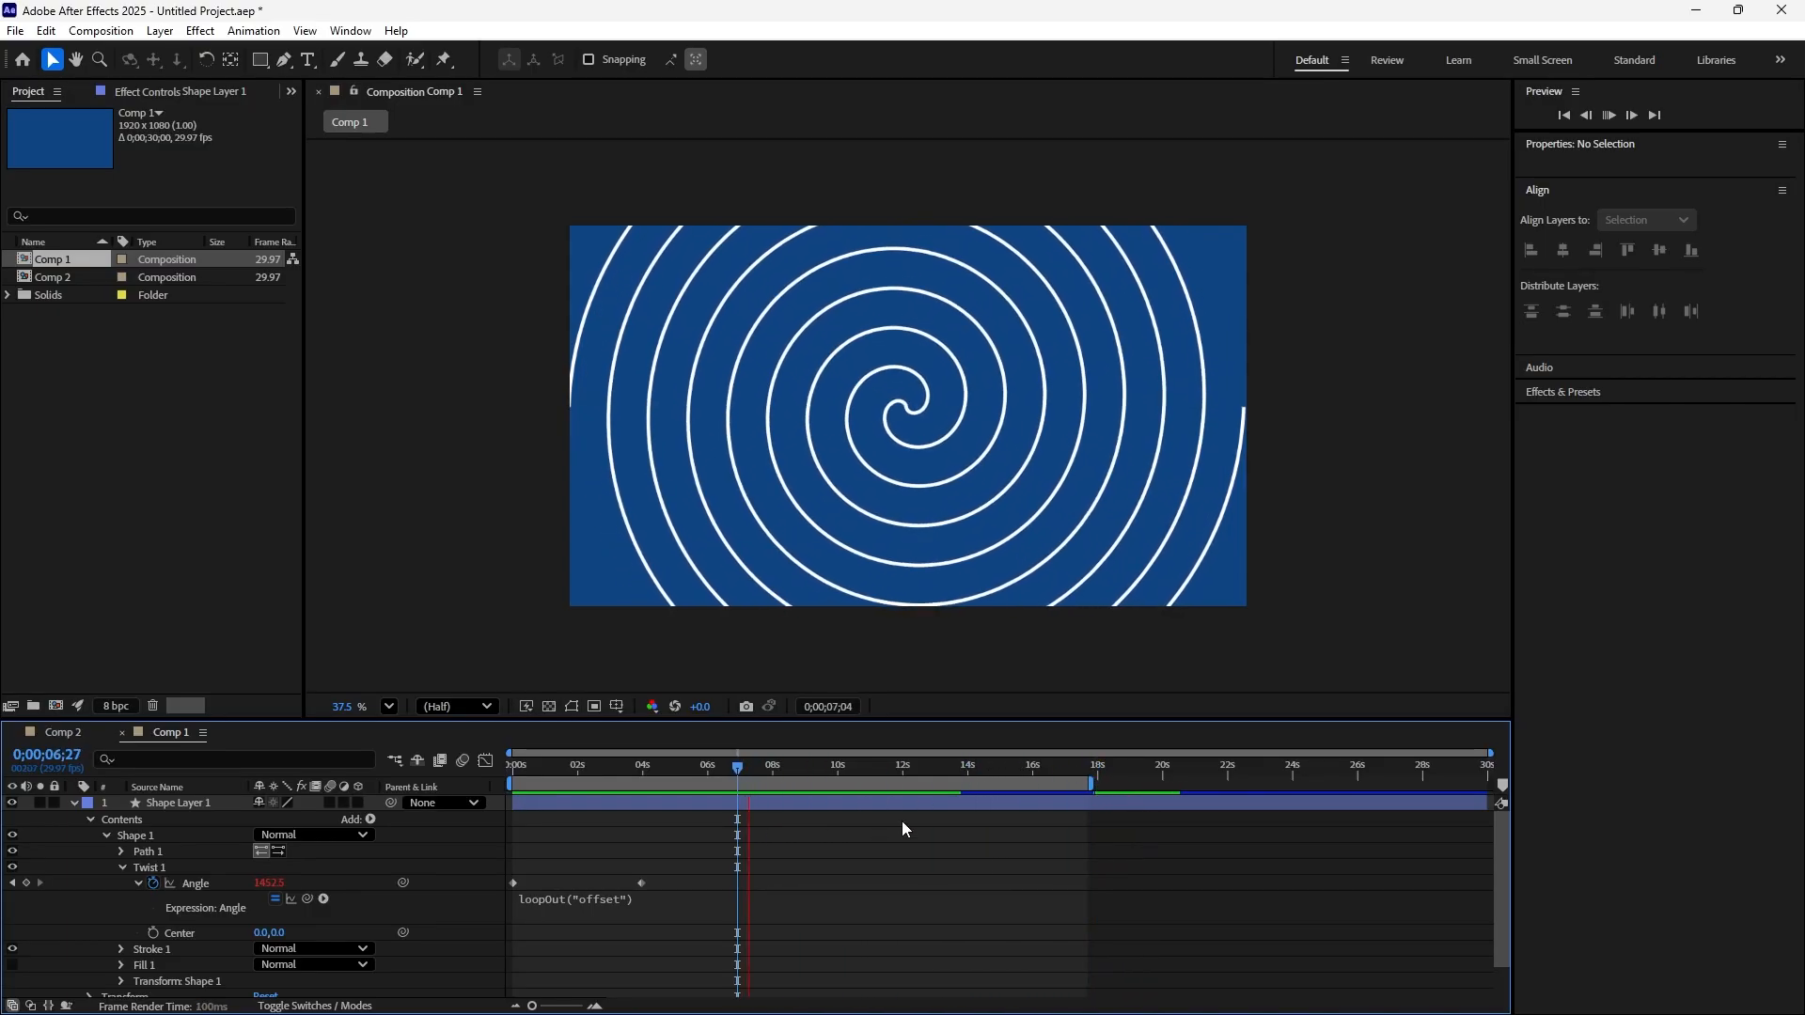